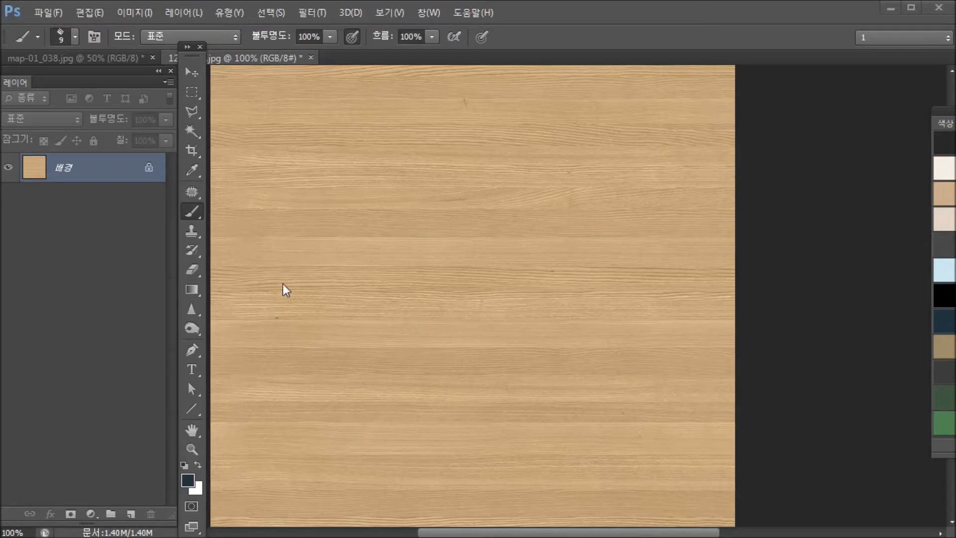
Step: Switch to the map-01_038.jpg brick texture and clear its selection
left_click(111, 56)
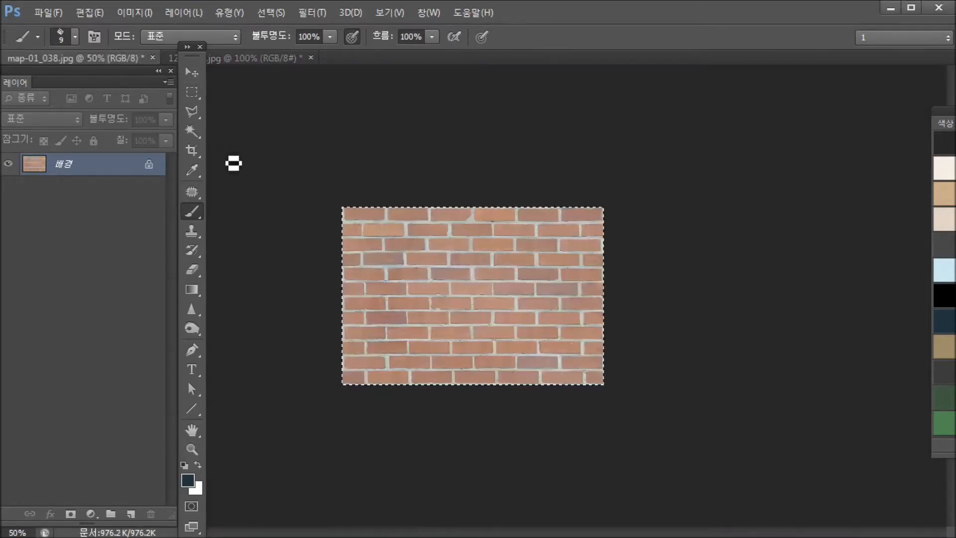
key("ctrl+d")
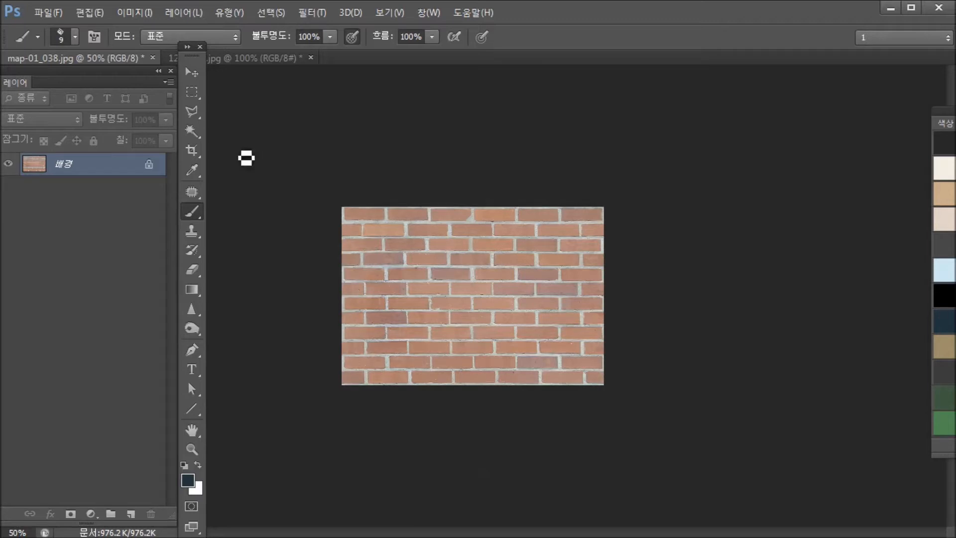
Step: Open the house sketch photo 46.jpg
left_click(49, 13)
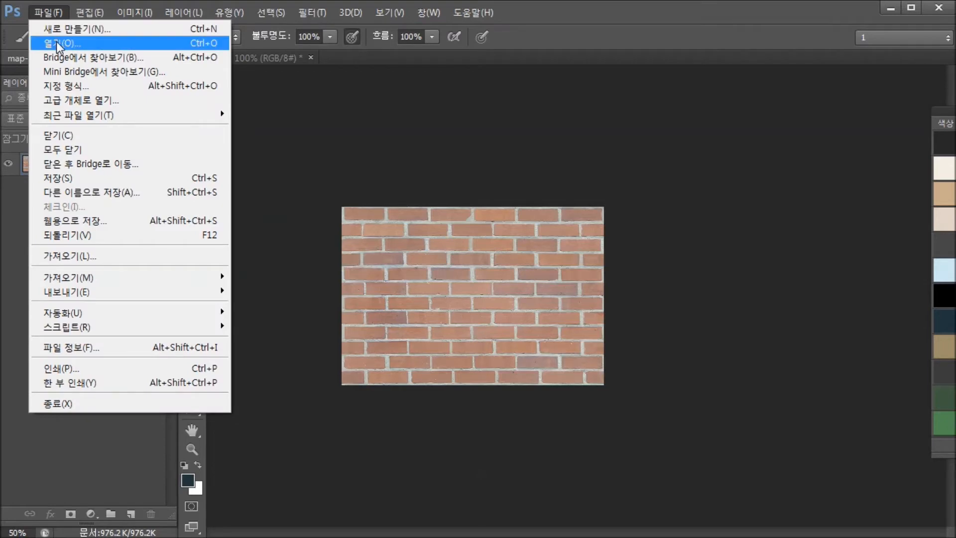
left_click(61, 44)
left_click_drag(811, 109, 805, 215)
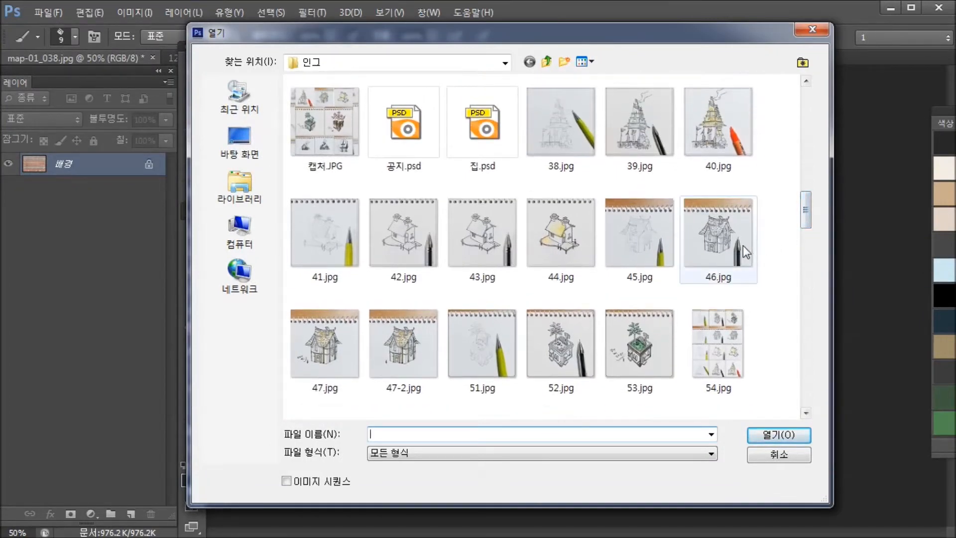
mouse_move(716, 241)
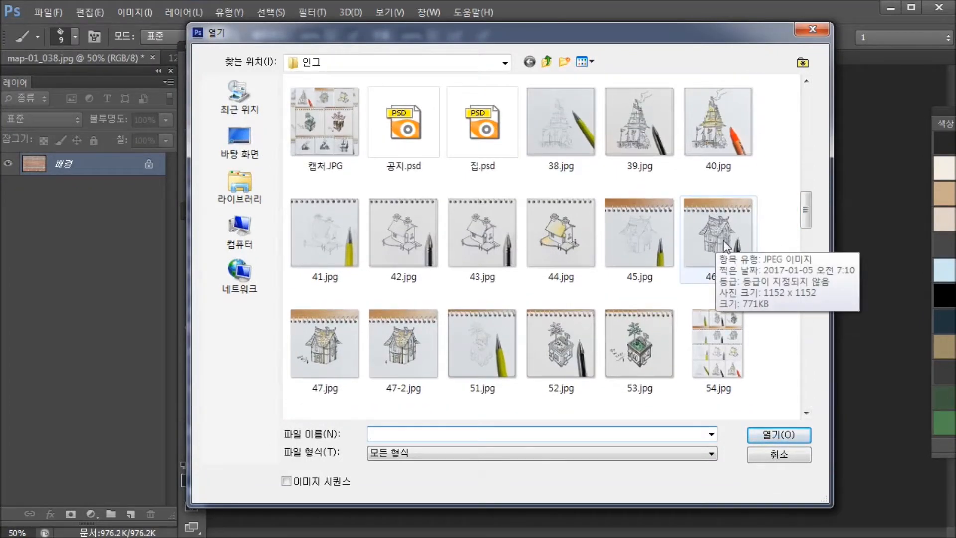
double_click(720, 243)
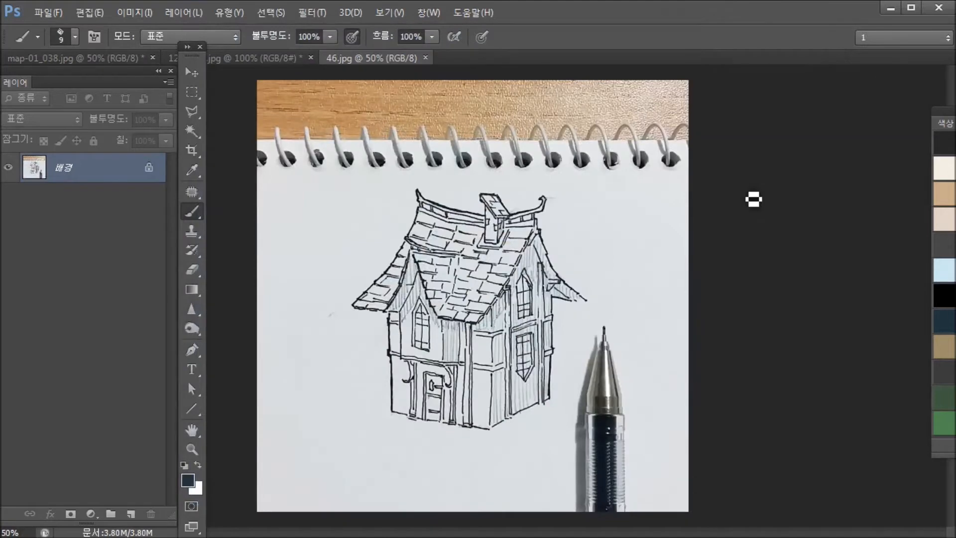
Step: Sample the paper colour beside the pen and paint over the pen's tip
key("ctrl+plus")
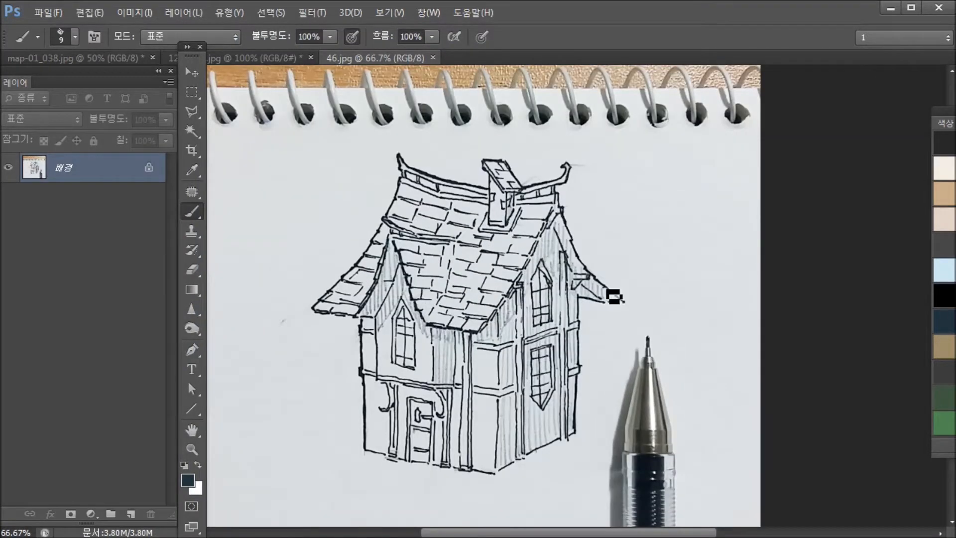
left_click_drag(583, 358, 602, 242)
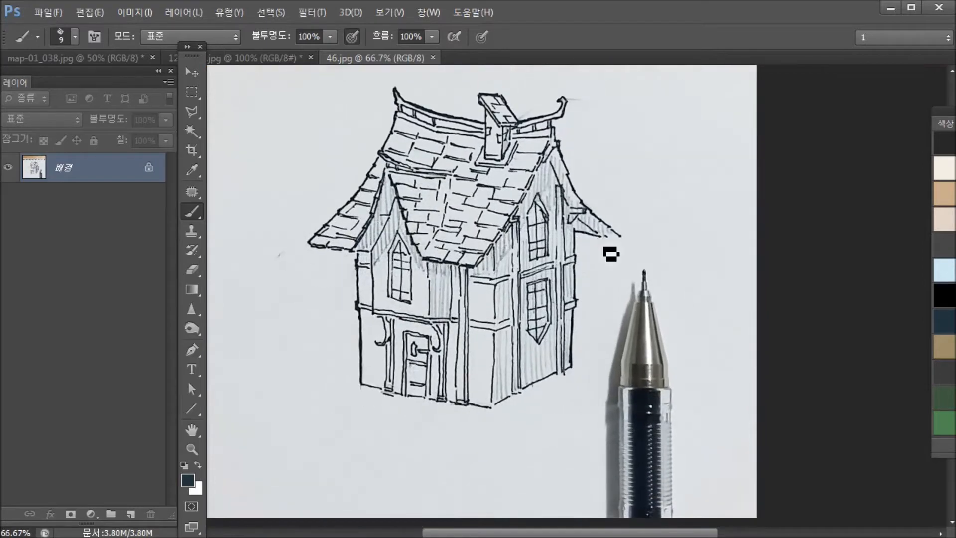
left_click(670, 269, "alt")
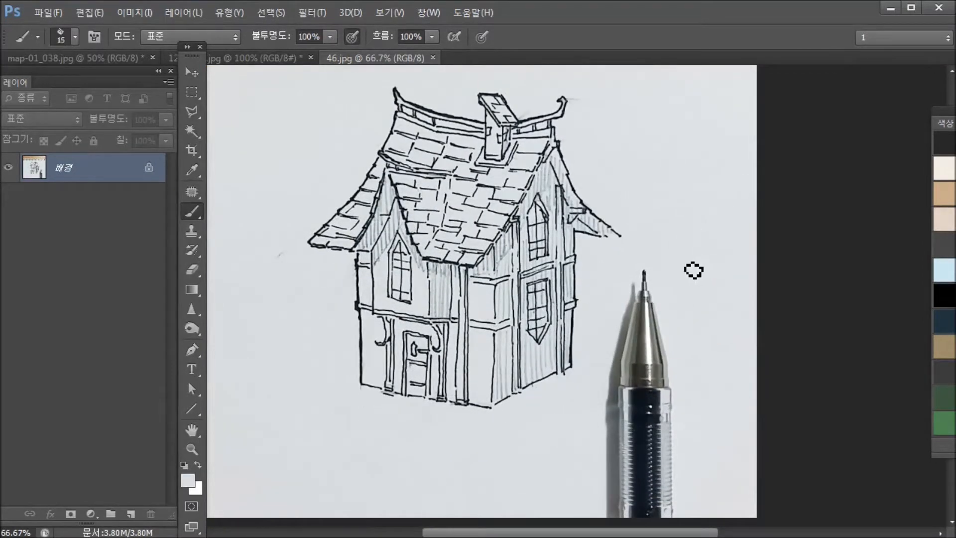
left_click(662, 278, "alt")
left_click_drag(647, 286, 658, 336)
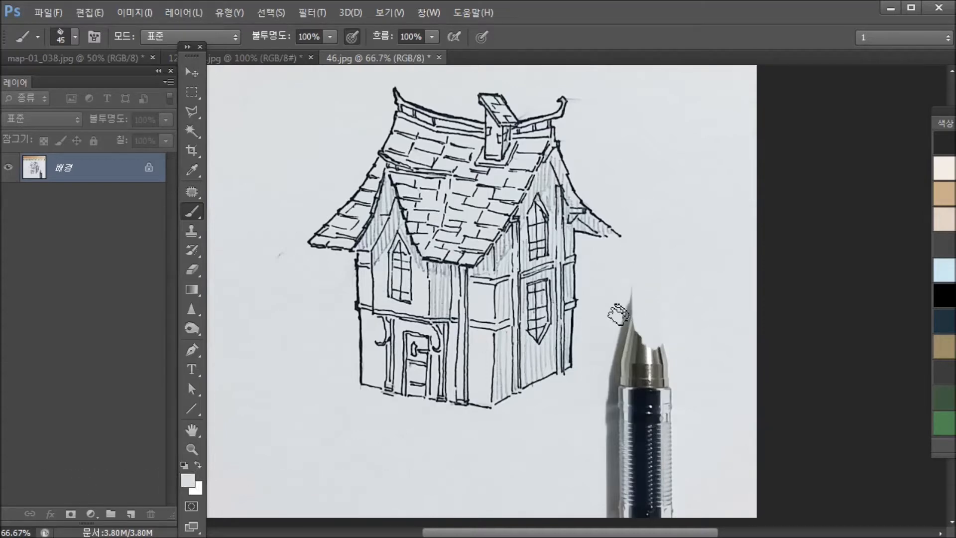
Step: Enlarge the brush to 70 and paint over the pen's body and shadow with sampled paper colours
key("bracketright")
key("bracketright")
key("bracketright")
mouse_move(630, 288)
left_mouse_down()
mouse_move(627, 375)
mouse_move(637, 365)
mouse_move(619, 427)
mouse_move(641, 420)
left_mouse_up()
left_click(606, 333, "alt")
left_click(594, 416, "alt")
mouse_move(607, 391)
left_mouse_down()
mouse_move(606, 515)
mouse_move(606, 506)
left_mouse_up()
left_click(573, 449, "alt")
left_click_drag(661, 304, 668, 449)
left_click_drag(674, 352, 682, 463)
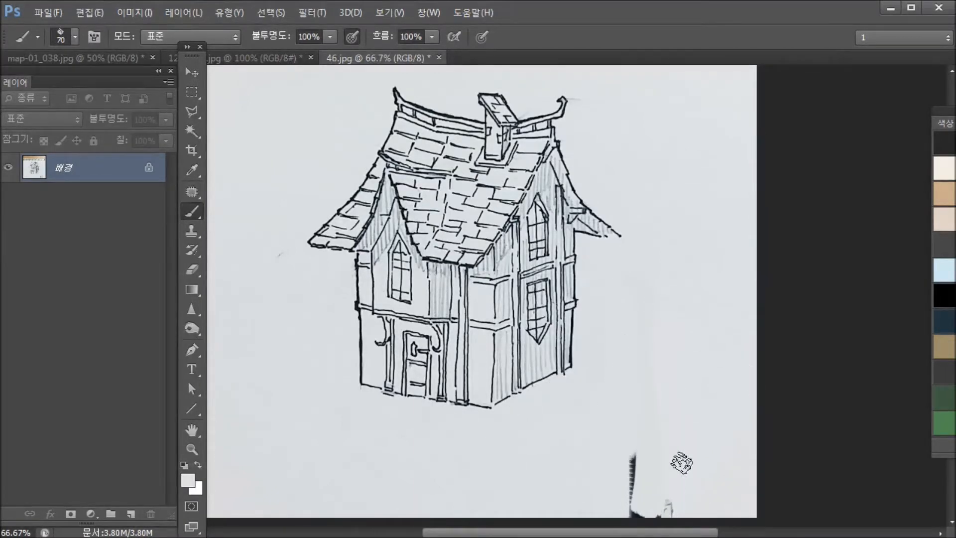
Step: Resample the nearby paper colour and cover the last pen remnants at the photo's lower edge
left_click(670, 271, "alt")
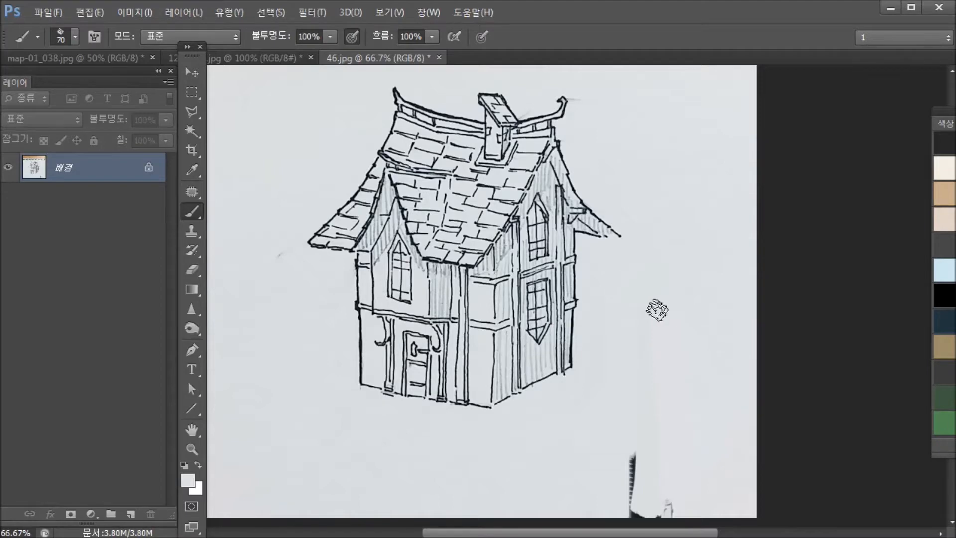
left_click(692, 379, "alt")
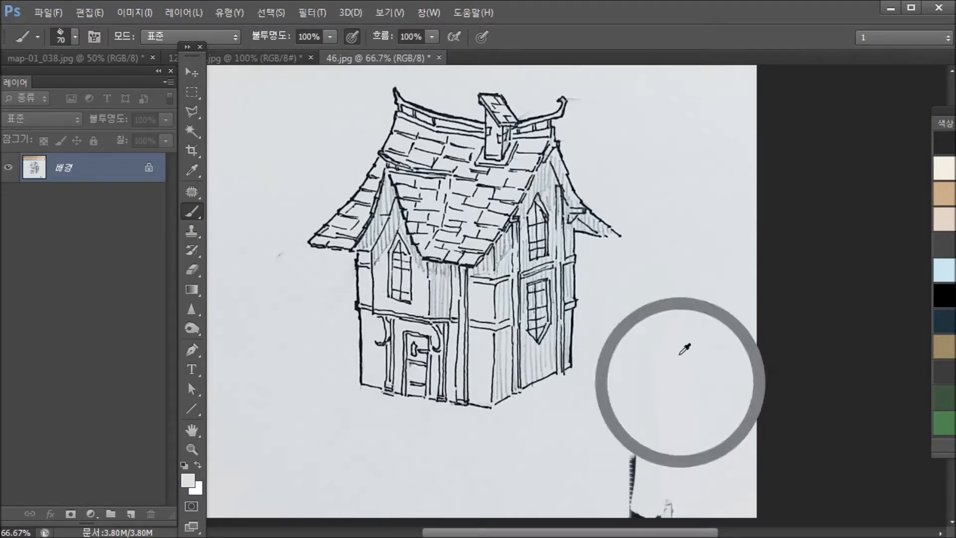
left_click_drag(608, 475, 604, 508)
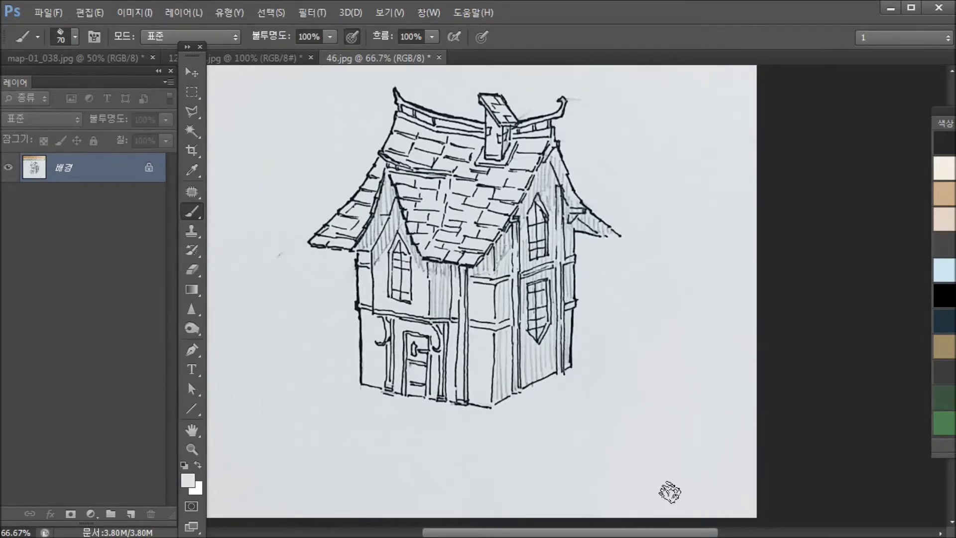
Step: Try resizing the image to 800 × 800 pixels and undo the resize
left_click_drag(520, 314, 622, 462)
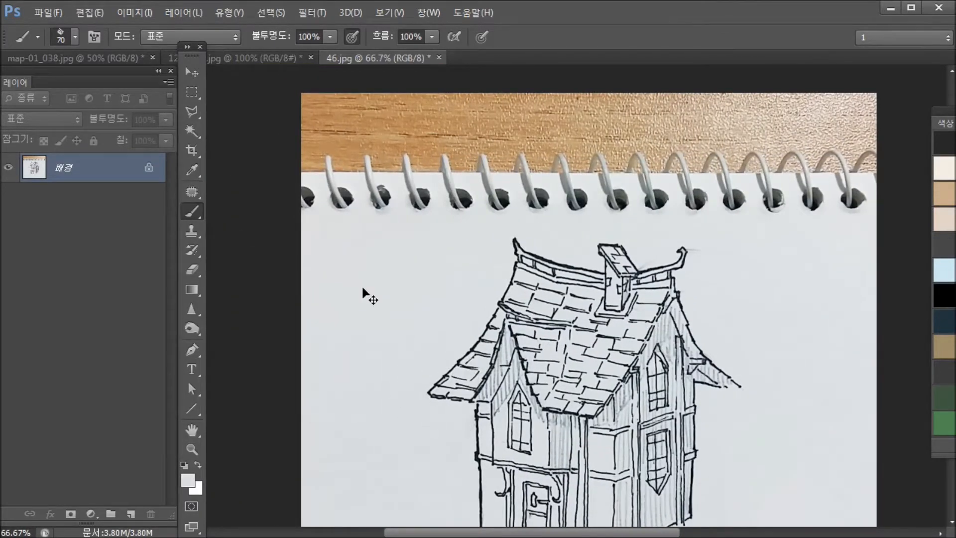
key("ctrl+plus")
left_click_drag(747, 367, 578, 233)
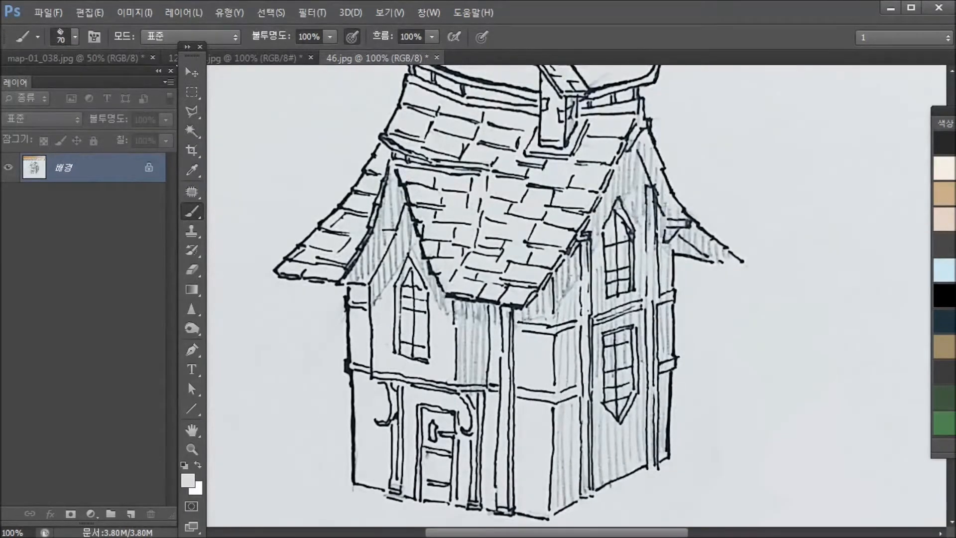
mouse_move(602, 292)
left_mouse_down()
mouse_move(610, 321)
mouse_move(623, 314)
mouse_move(599, 292)
mouse_move(565, 287)
mouse_move(565, 298)
mouse_move(589, 306)
left_mouse_up()
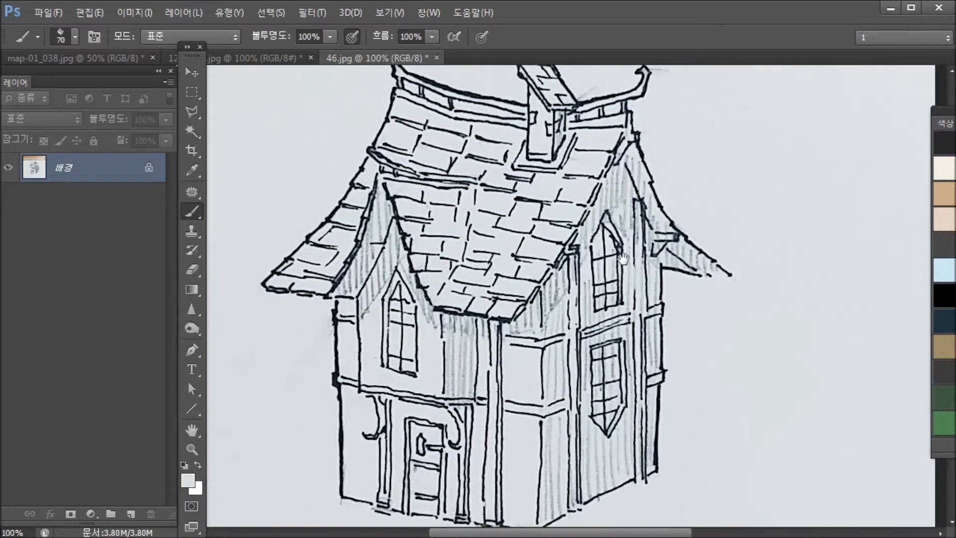
left_click(130, 13)
left_click(147, 121)
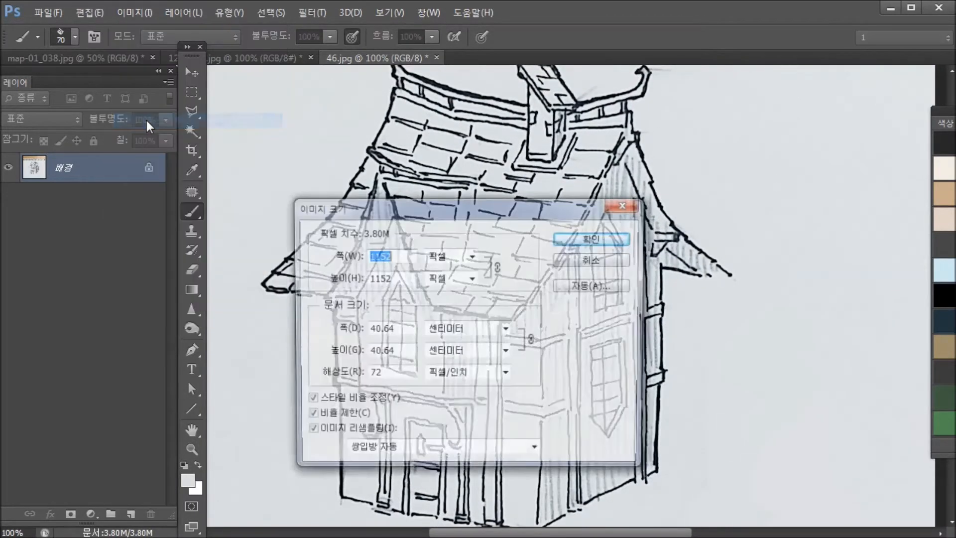
type("800")
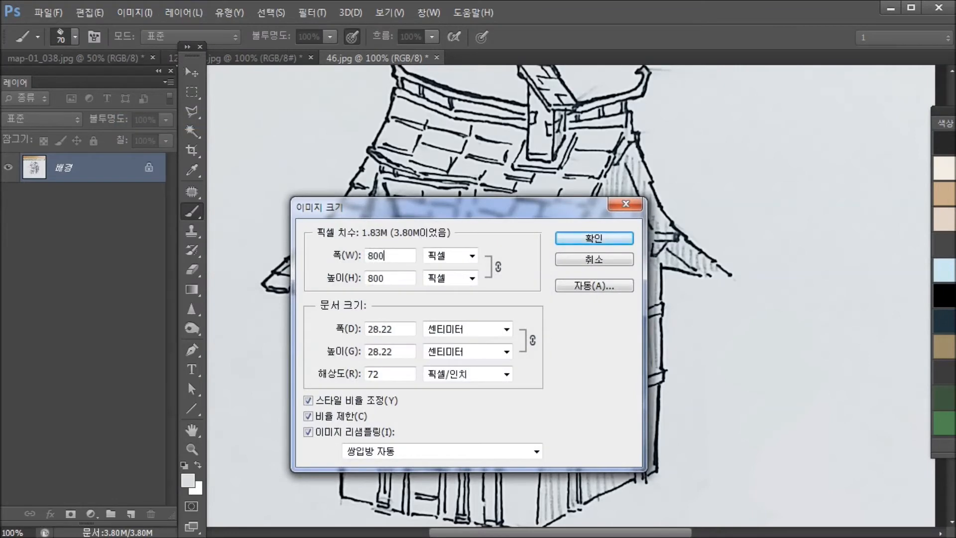
key("Return")
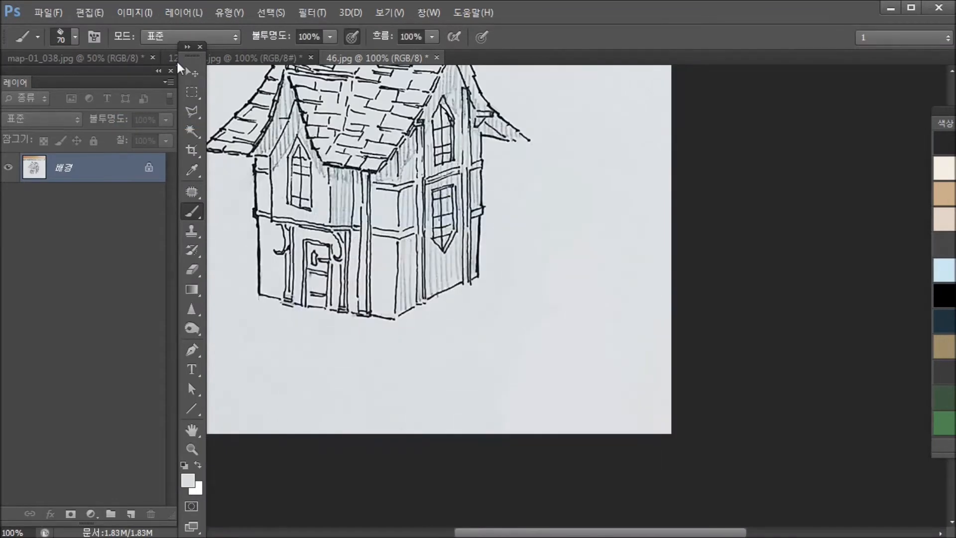
mouse_move(536, 234)
left_mouse_down()
mouse_move(621, 331)
mouse_move(713, 393)
mouse_move(693, 393)
left_mouse_up()
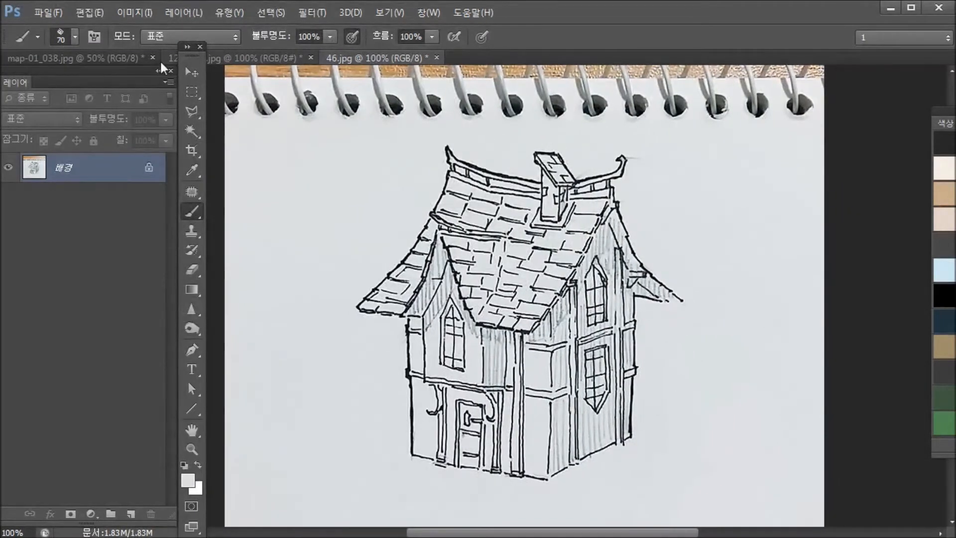
key("ctrl+z")
Step: Try resizing the image to a width of 960 pixels with constrained proportions and undo the resize
left_click(142, 12)
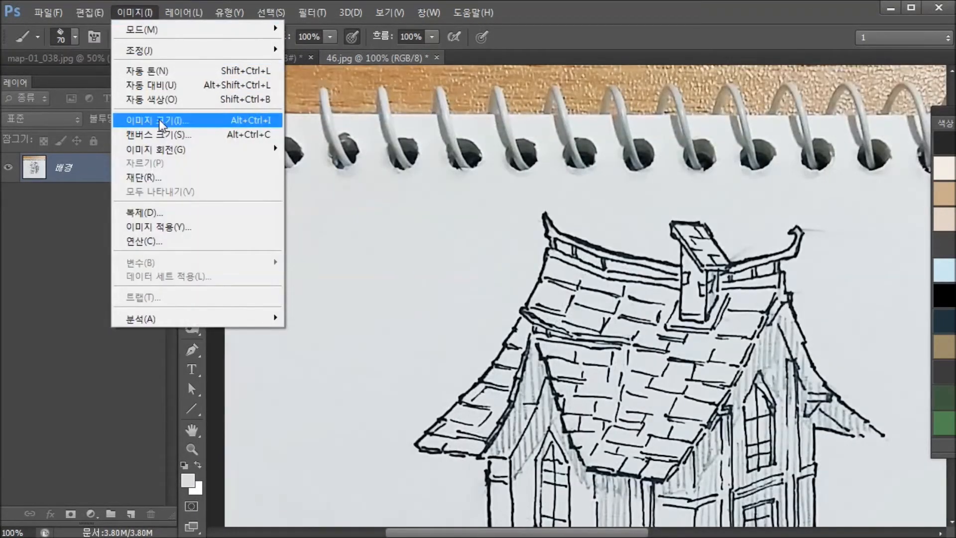
left_click(159, 118)
type("960")
key("Return")
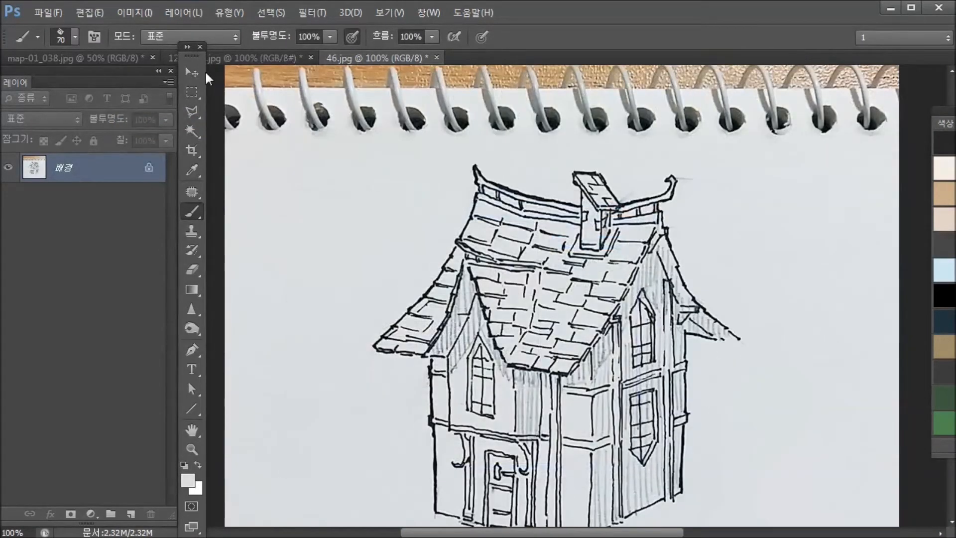
mouse_move(689, 361)
left_mouse_down()
mouse_move(657, 311)
mouse_move(654, 321)
left_mouse_up()
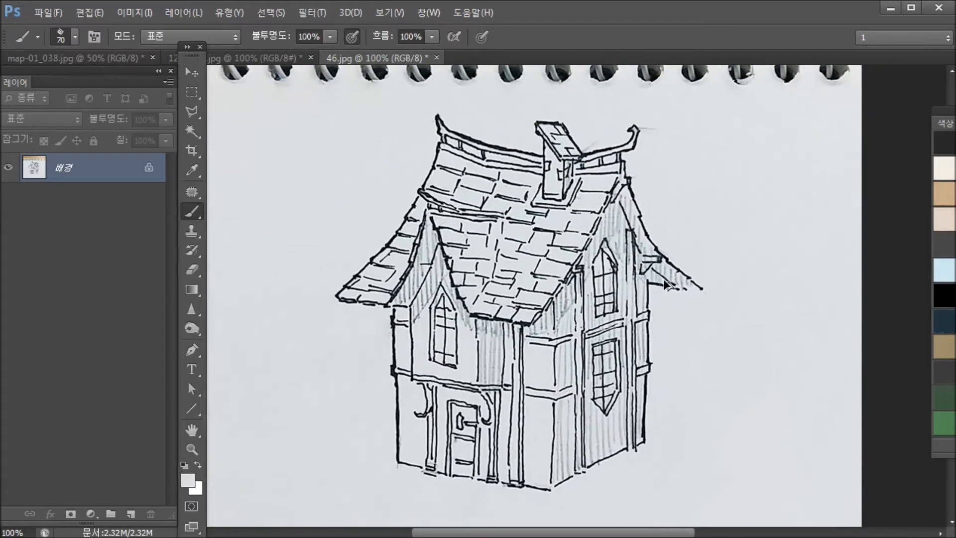
key("ctrl+z")
Step: Resize the image to a width of 1000 pixels with constrained proportions
left_click(130, 14)
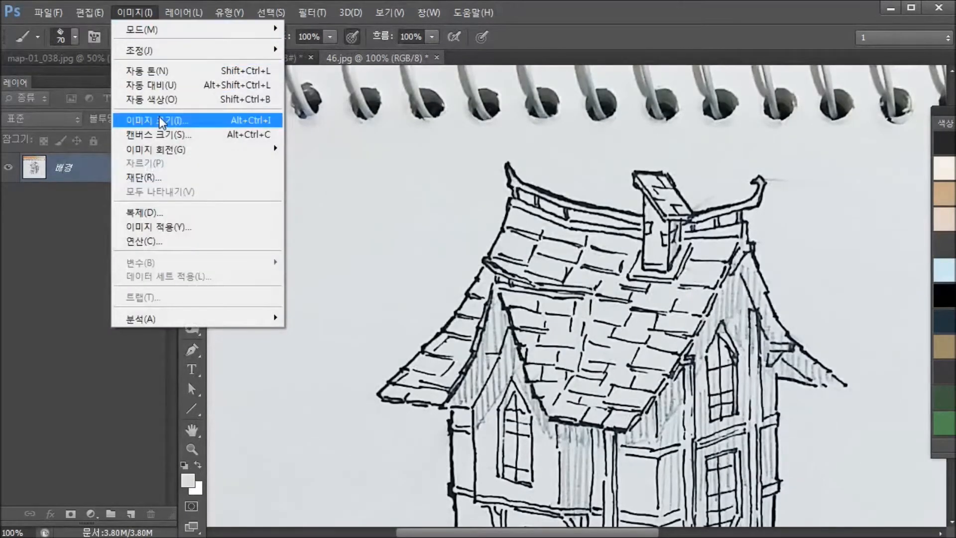
left_click(163, 122)
type("100")
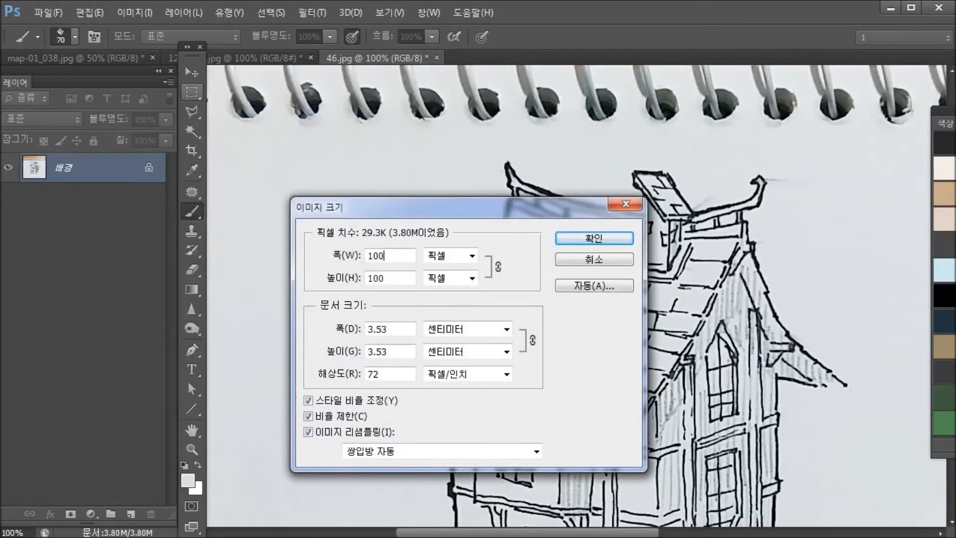
type("0")
key("Return")
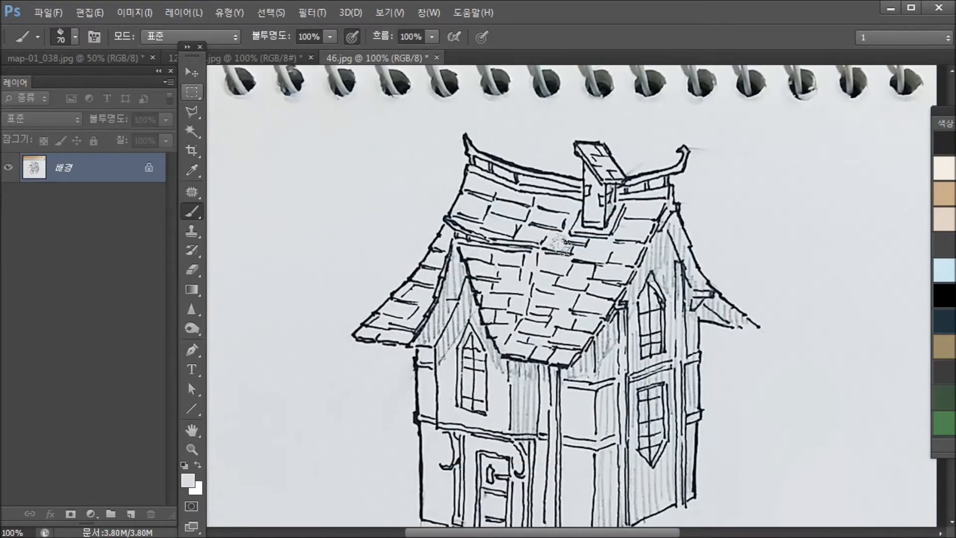
mouse_move(577, 340)
left_mouse_down()
mouse_move(542, 288)
mouse_move(551, 321)
left_mouse_up()
Step: Paint over the wooden desk and spiral binding in the photo's upper-left corner with sampled paper colour and a size 100 brush
mouse_move(461, 122)
left_mouse_down()
mouse_move(533, 281)
mouse_move(552, 282)
left_mouse_up()
left_click(348, 281, "alt")
mouse_move(366, 204)
left_mouse_down()
mouse_move(313, 204)
mouse_move(491, 207)
mouse_move(273, 205)
mouse_move(303, 114)
mouse_move(508, 103)
mouse_move(421, 158)
left_mouse_up()
key("]")
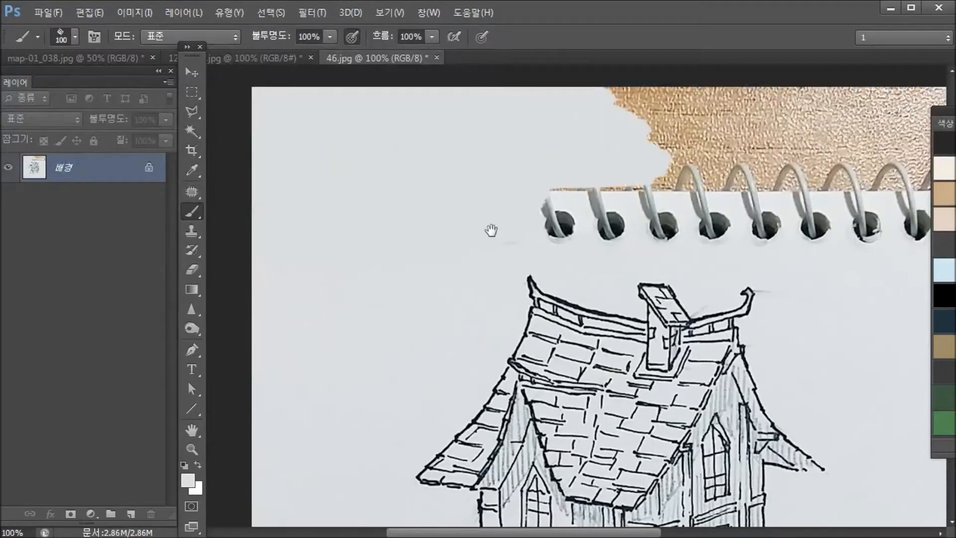
Step: Cover the remaining wooden desk and spiral binding along the photo's upper edge with sampled paper colour
left_click_drag(491, 230, 358, 224)
mouse_move(448, 184)
left_mouse_down()
mouse_move(473, 184)
mouse_move(350, 203)
mouse_move(407, 193)
mouse_move(351, 216)
mouse_move(563, 195)
mouse_move(453, 211)
mouse_move(718, 194)
mouse_move(596, 196)
mouse_move(796, 200)
left_mouse_up()
left_click(741, 269, "alt")
mouse_move(643, 230)
left_mouse_down()
mouse_move(804, 217)
mouse_move(832, 195)
mouse_move(814, 166)
mouse_move(476, 135)
mouse_move(723, 85)
mouse_move(585, 76)
mouse_move(804, 80)
mouse_move(807, 147)
mouse_move(852, 133)
left_mouse_up()
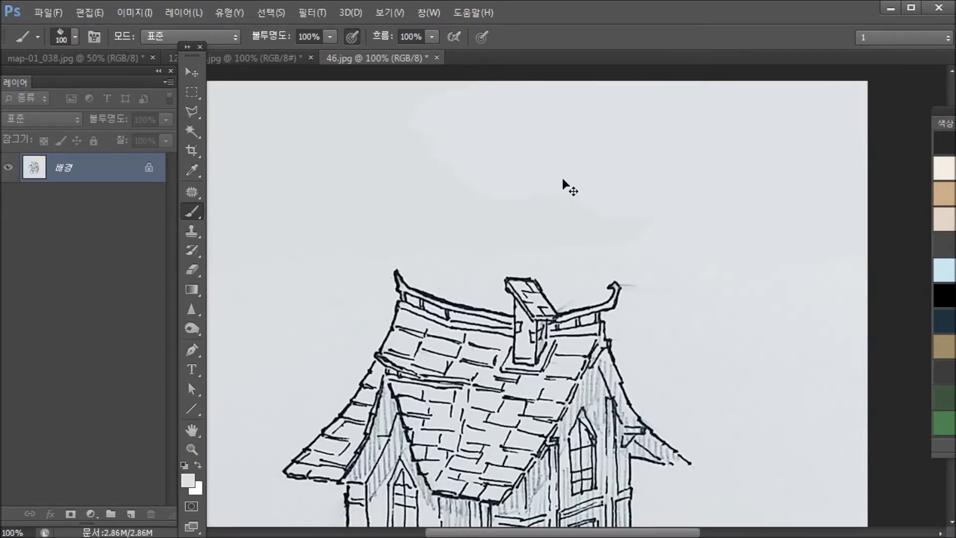
Step: Reduce the brush size to 5 px for working on the background above the chimney
key("ctrl+plus")
key("ctrl+plus")
left_click_drag(686, 249, 637, 291)
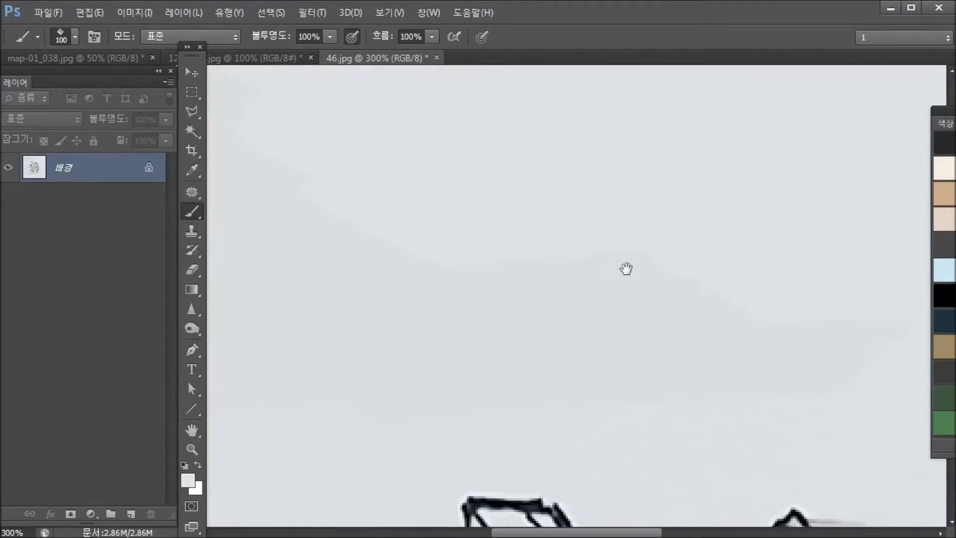
key("[")
key("[")
key("[")
key("[")
key("[")
key("[")
key("[")
key("[")
key("[")
key("[")
key("[")
key("[")
key("[")
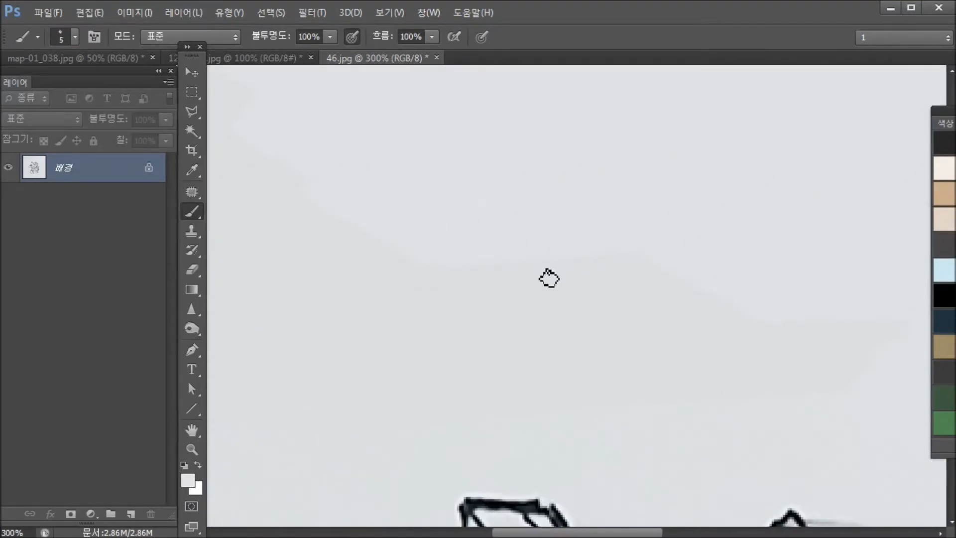
Step: Choose the soft round 100 px brush and blend the tonal edges in the background above the roof at 70% flow
right_click(528, 196)
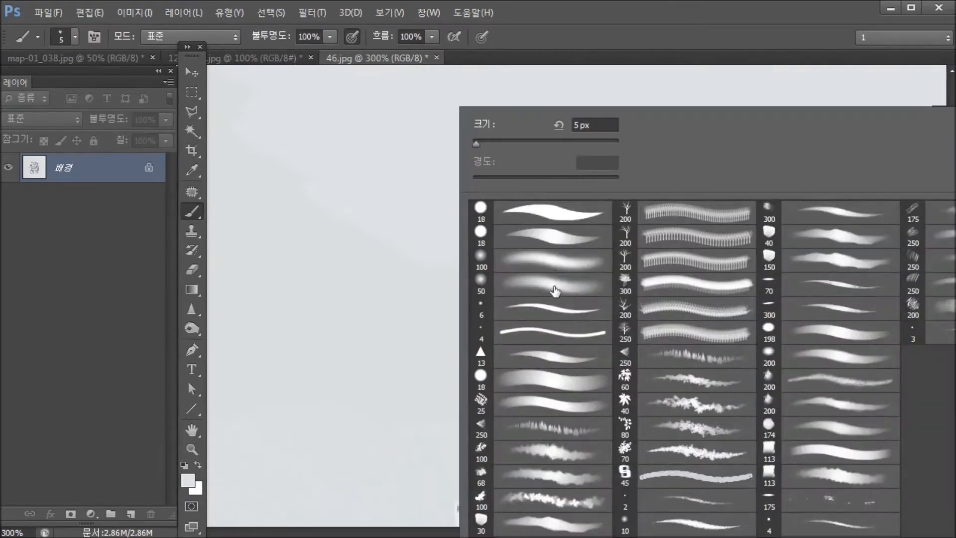
left_click(545, 271)
key("Escape")
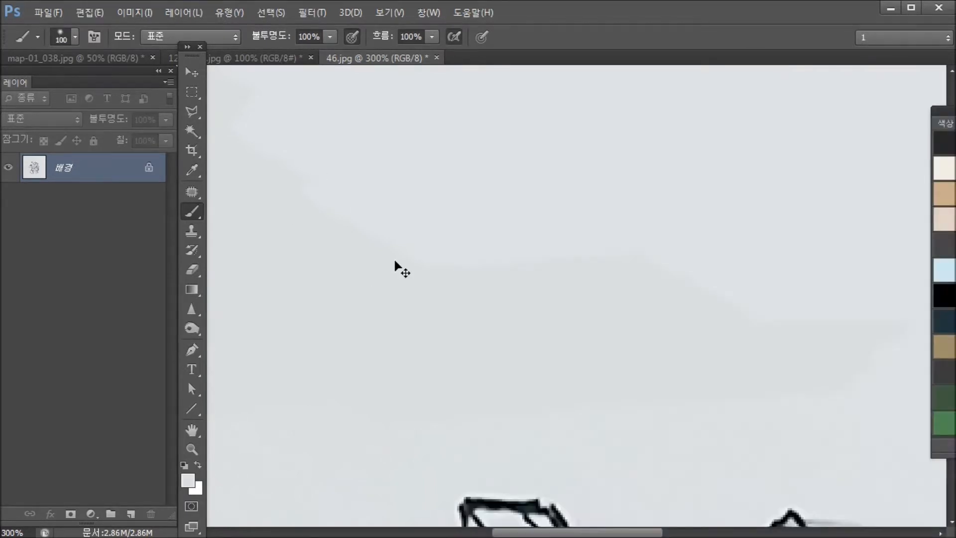
key("ctrl+1")
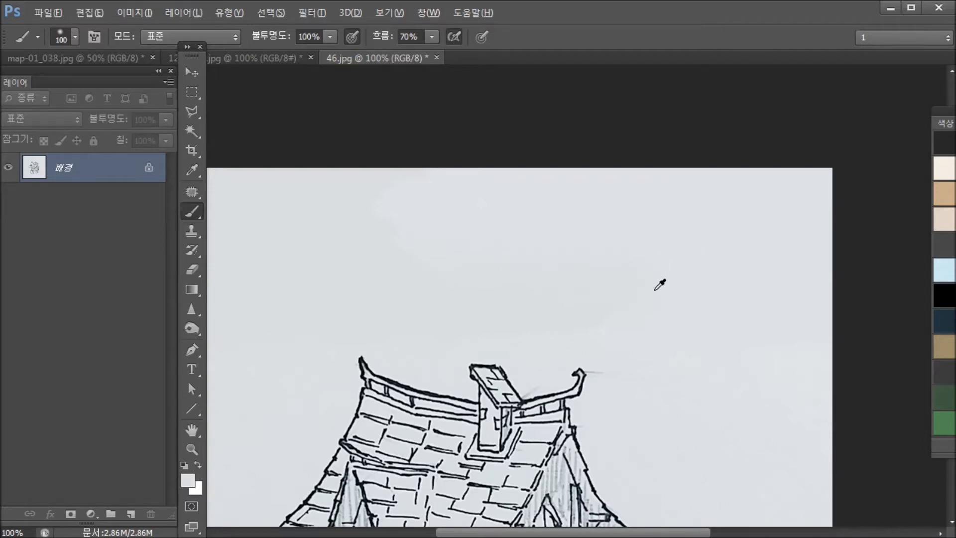
left_click_drag(662, 262, 577, 184)
Step: Switch back to the textured 25 px brush for the area above the chimney
right_click(429, 224)
left_click(551, 403)
left_click(385, 255)
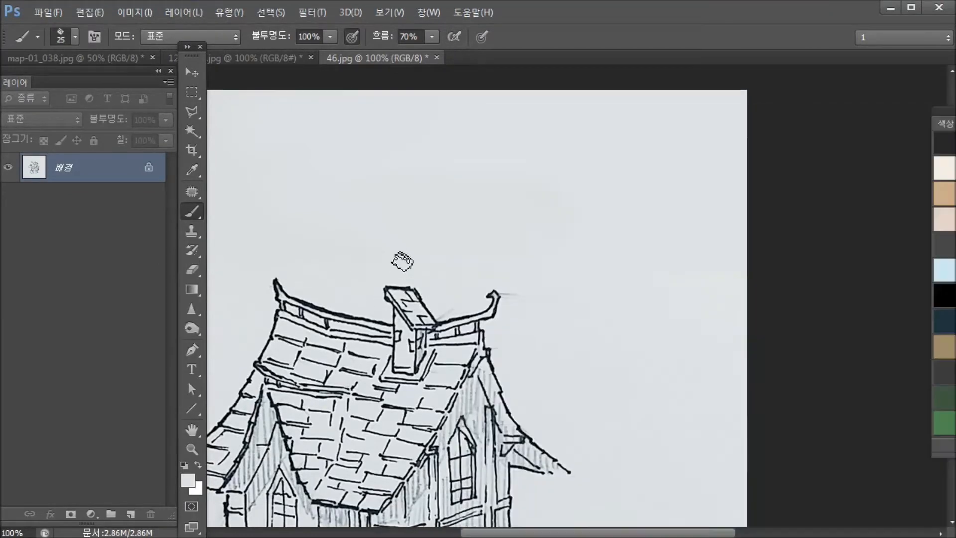
Step: Set the foreground to bright blue and test the textured 25 px brush with dabs above the right-hand roof ridge tip
key("ctrl+plus")
key("ctrl+plus")
left_click_drag(519, 298, 455, 308)
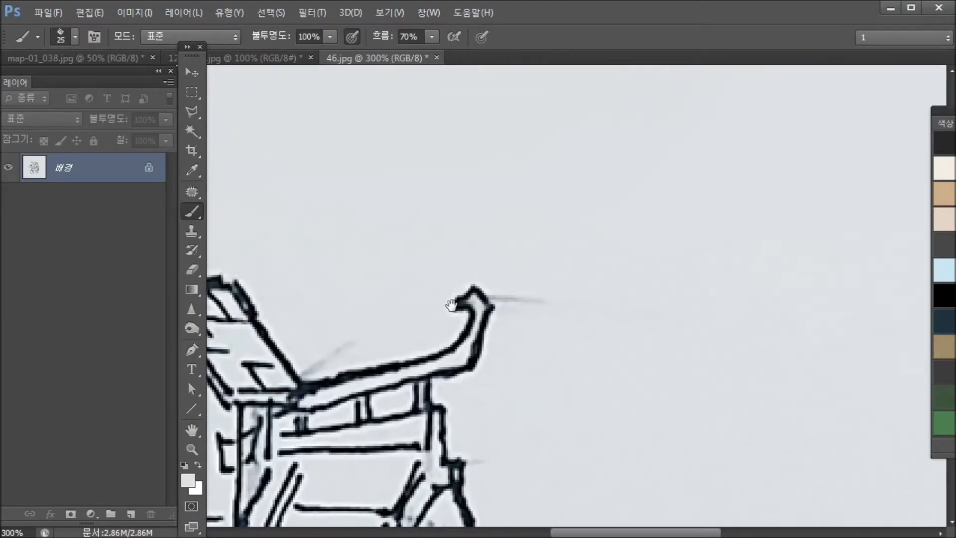
left_click(188, 480)
left_click_drag(219, 357, 344, 266)
left_click(479, 259)
mouse_move(509, 171)
left_mouse_down()
mouse_move(535, 176)
mouse_move(580, 230)
left_mouse_up()
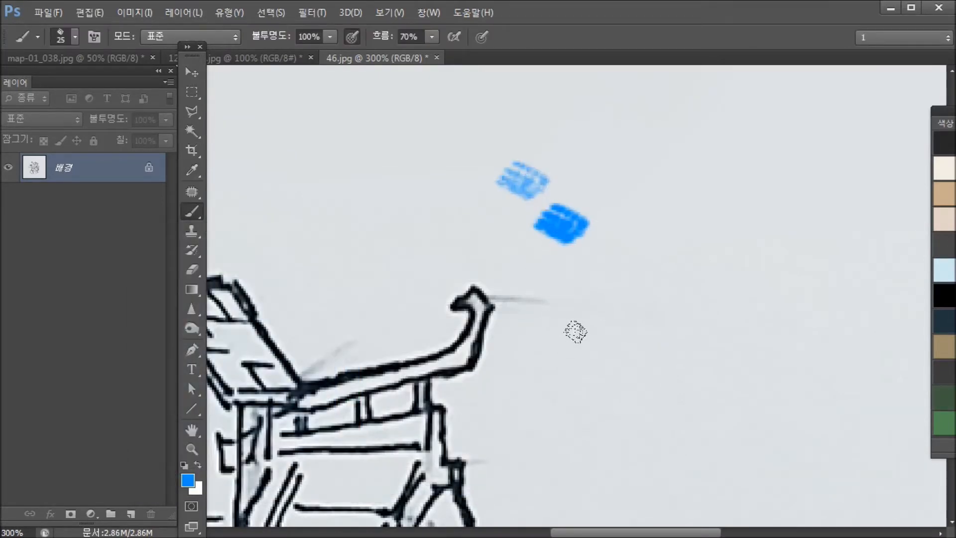
right_click(536, 184)
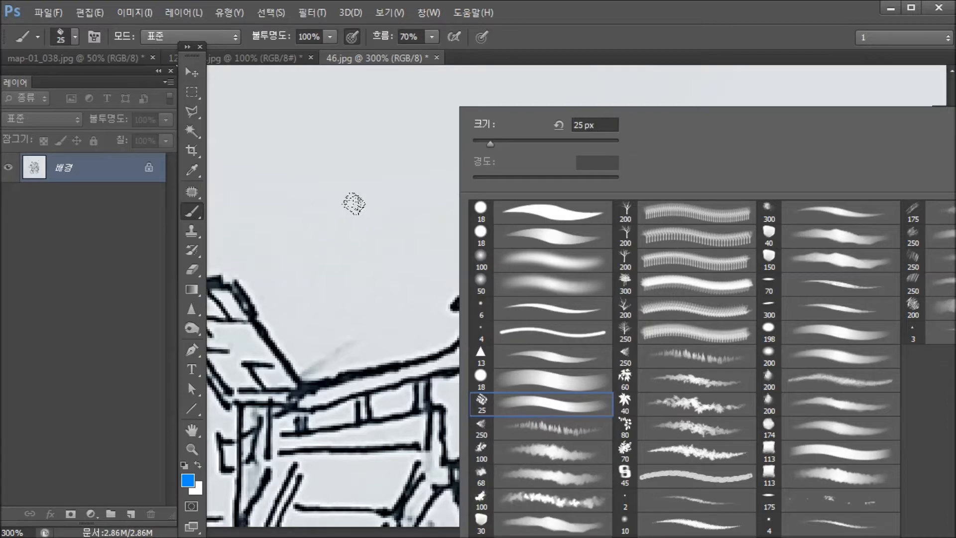
Step: Sample the paper colour, cover the blue test dabs, and paint out the stray line beside the ridge tip with a 10 px brush
left_click(390, 196, "alt")
left_click_drag(501, 156, 557, 214)
key("bracketleft")
key("bracketleft")
key("bracketleft")
left_click_drag(490, 287, 519, 309)
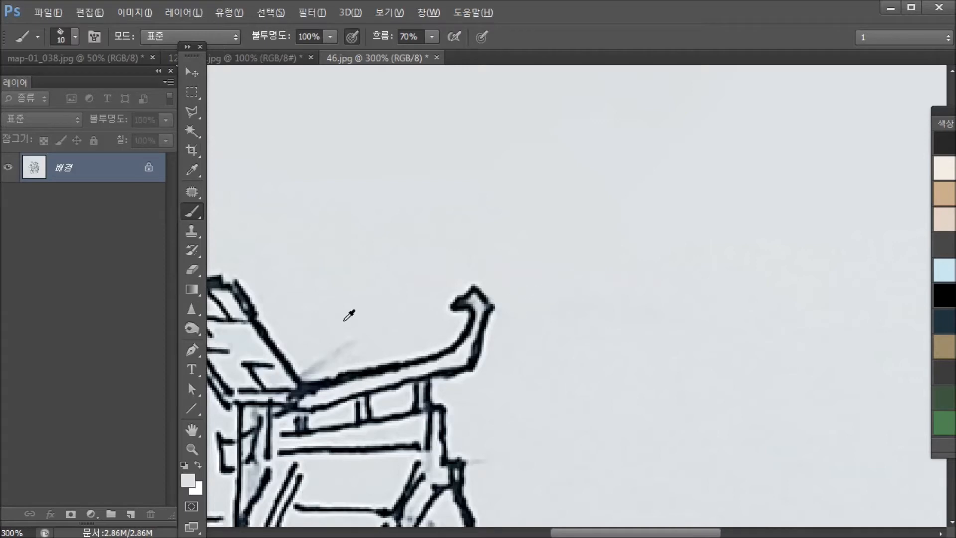
Step: Paint out the faint pencil line between the chimney and the roof ridge with nearby paper colour and an 8 px brush
left_click(328, 317, "alt")
left_click(313, 321, "alt")
key("bracketleft")
key("bracketleft")
left_click_drag(326, 356, 310, 377)
mouse_move(362, 349)
left_mouse_down()
mouse_move(354, 348)
mouse_move(380, 348)
mouse_move(342, 363)
left_mouse_up()
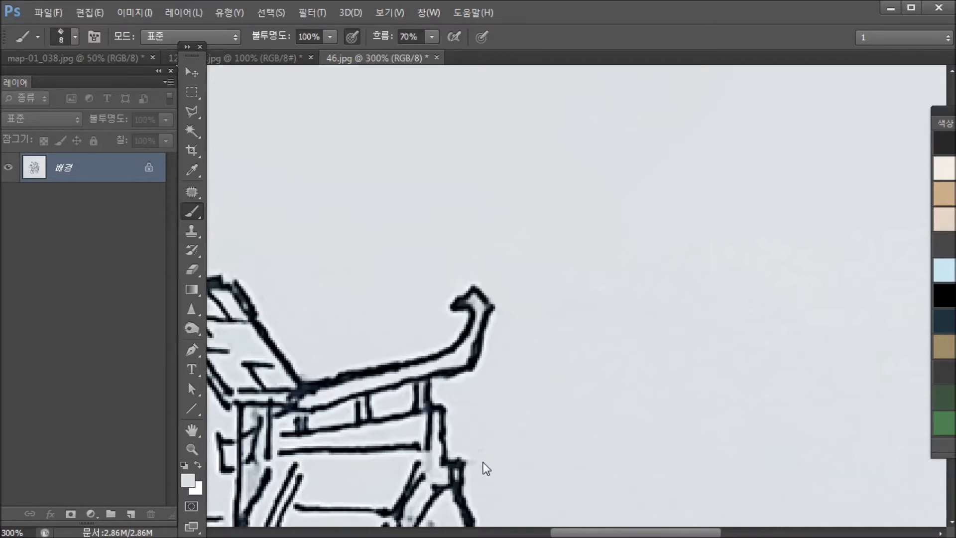
Step: Choose the soft round 100 px brush and sample the paper colour beside the house's lower right corner
key("ctrl+1")
left_click_drag(441, 328, 548, 160)
left_click_drag(547, 351, 583, 348)
left_click_drag(755, 426, 656, 311)
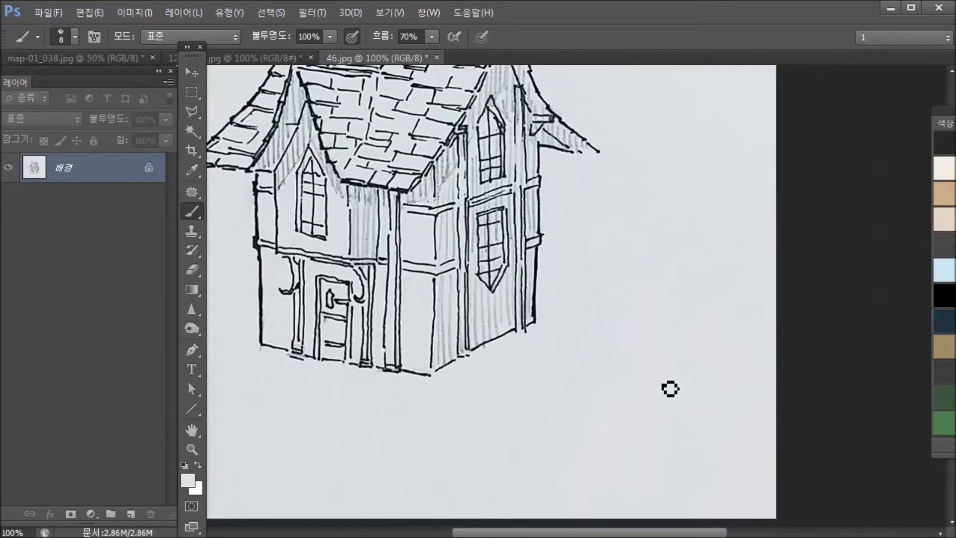
key("ctrl+plus")
key("ctrl+plus")
left_click_drag(608, 389, 232, 286)
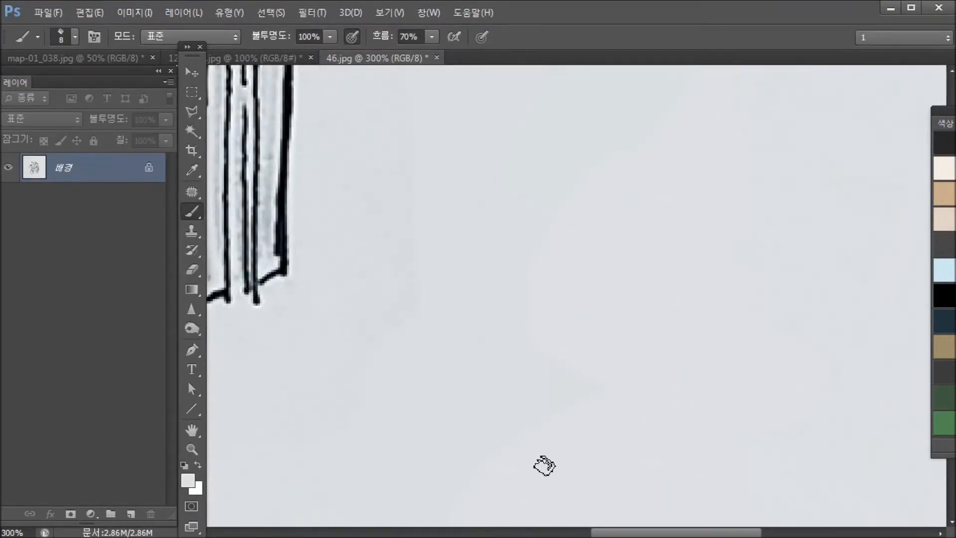
right_click(535, 294)
left_click(535, 271)
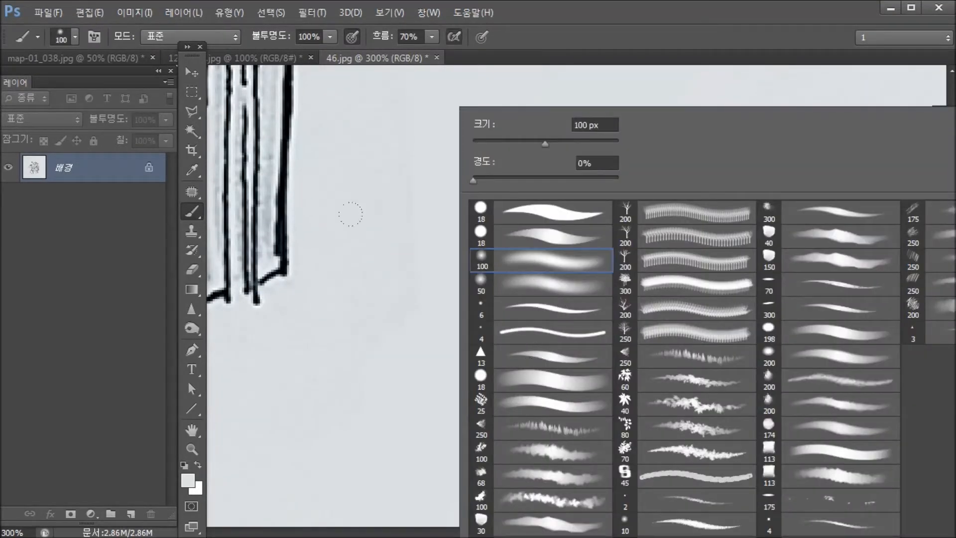
left_click(395, 345, "alt")
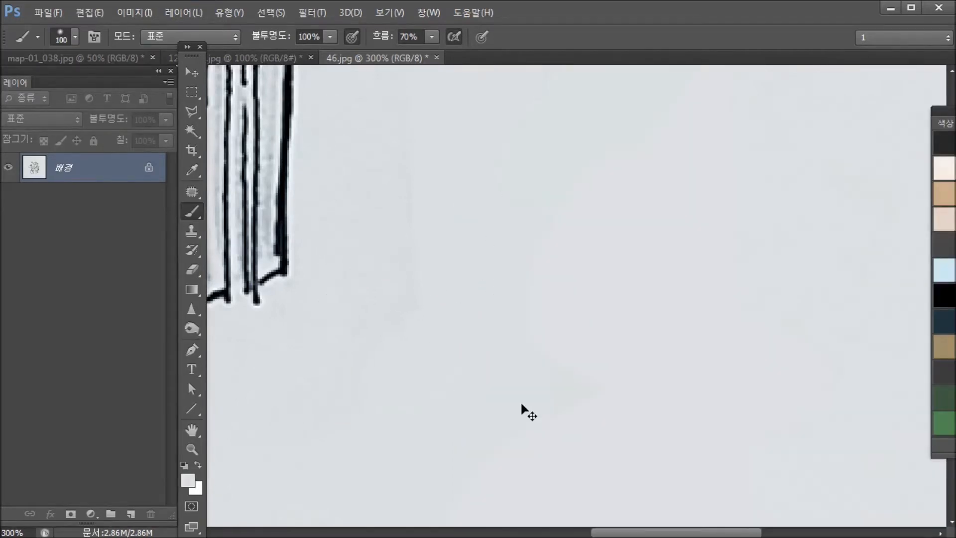
key("ctrl+1")
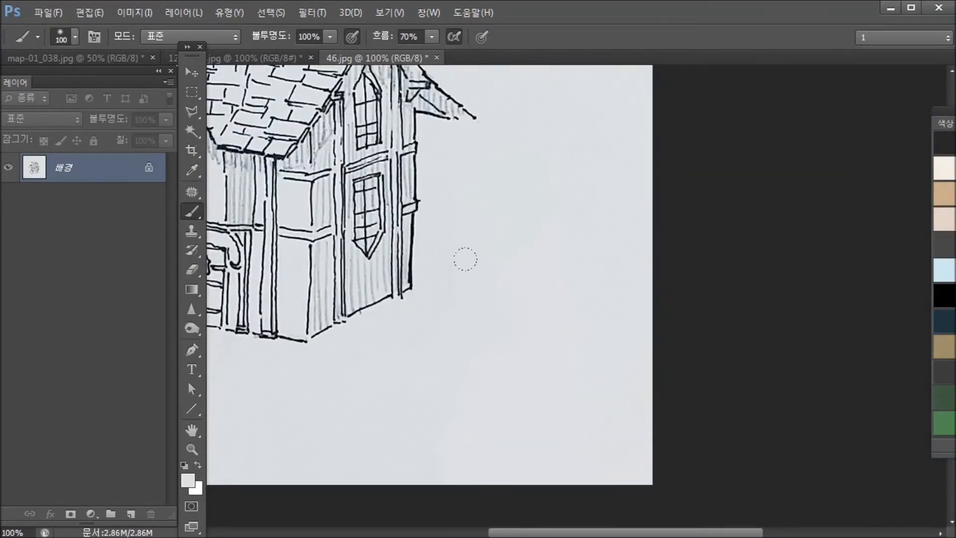
left_click_drag(345, 430, 568, 467)
key("ctrl+plus")
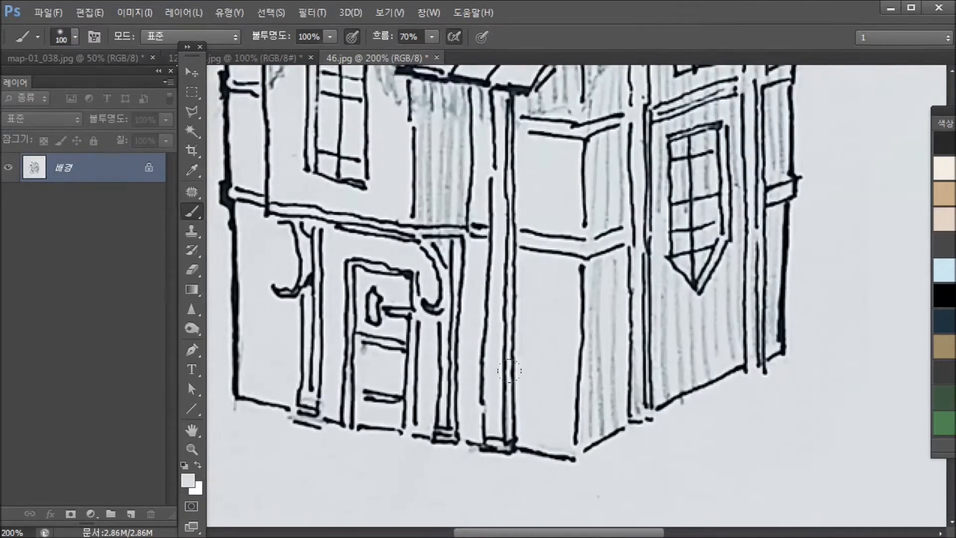
left_click_drag(521, 277, 450, 399)
key("n")
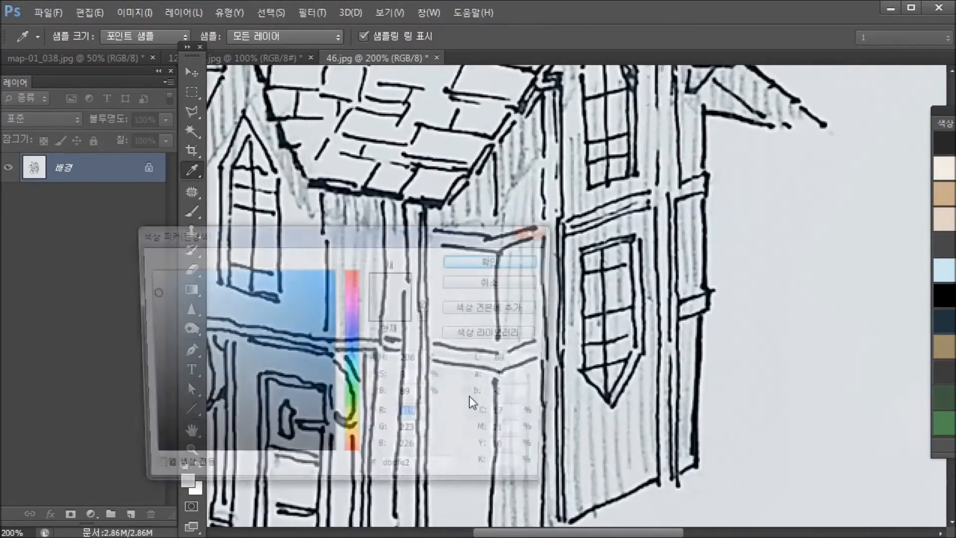
left_click(489, 282)
key("b")
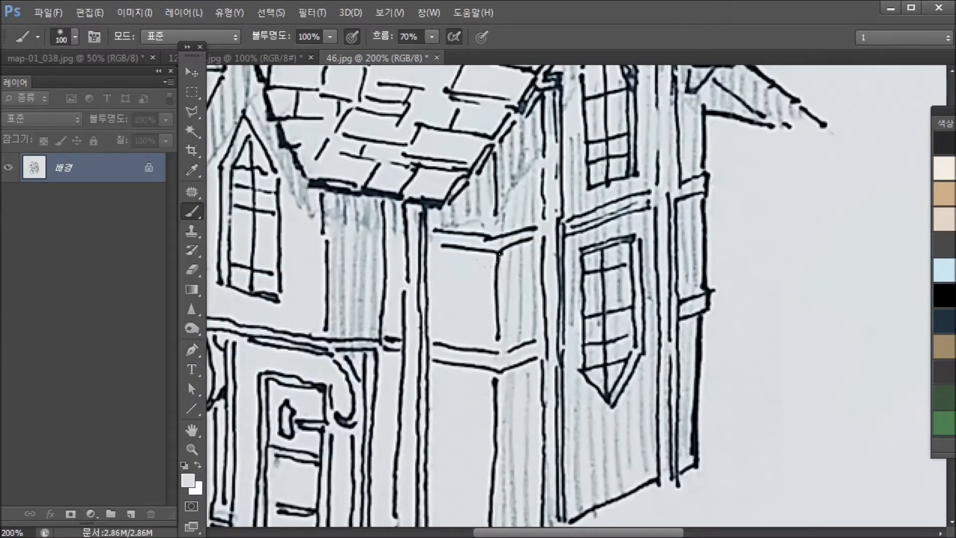
Step: Switch back to the textured 25 px brush and add a new layer with the default name above the background
scroll(456, 244, "right", 3)
right_click(460, 279)
left_click(530, 406)
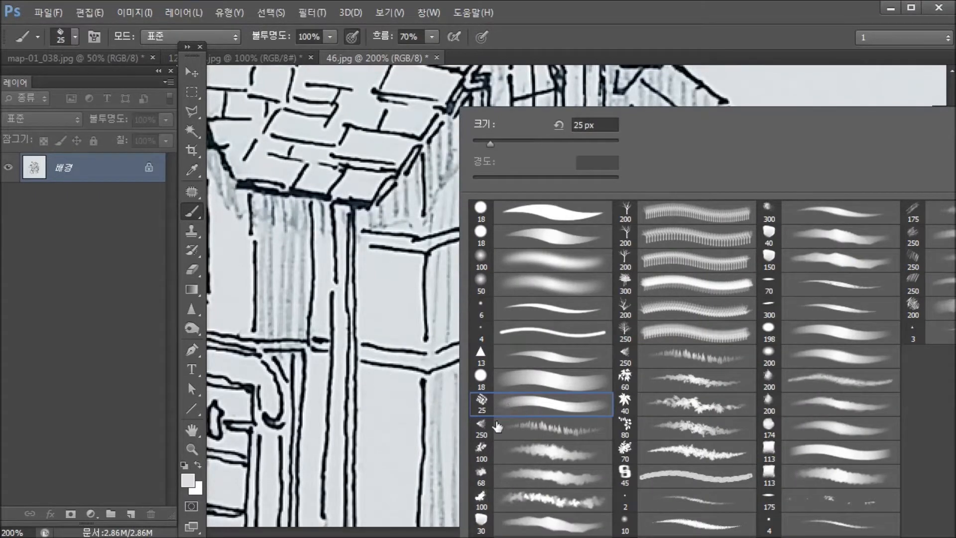
mouse_move(381, 337)
left_mouse_down()
mouse_move(422, 420)
mouse_move(527, 441)
left_mouse_up()
key("ctrl+minus")
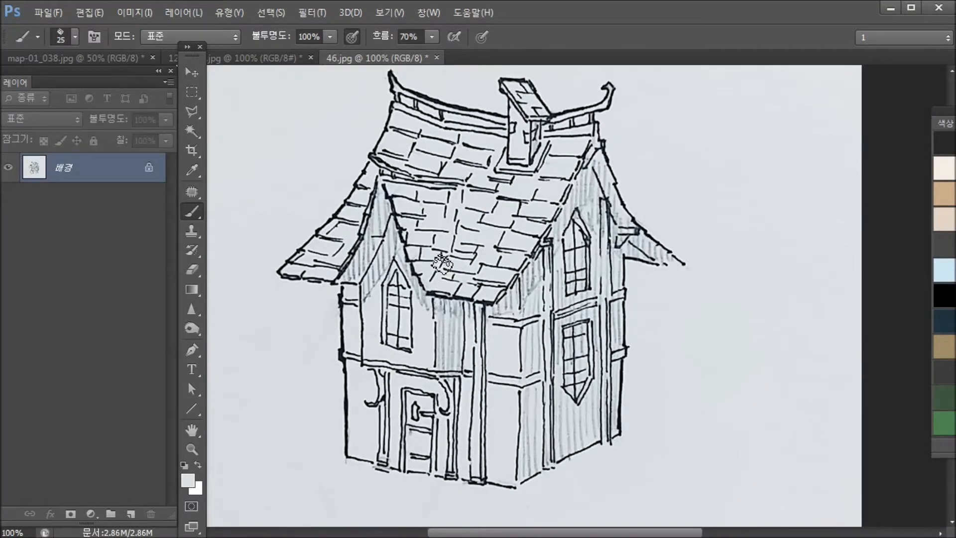
key("ctrl+shift+n")
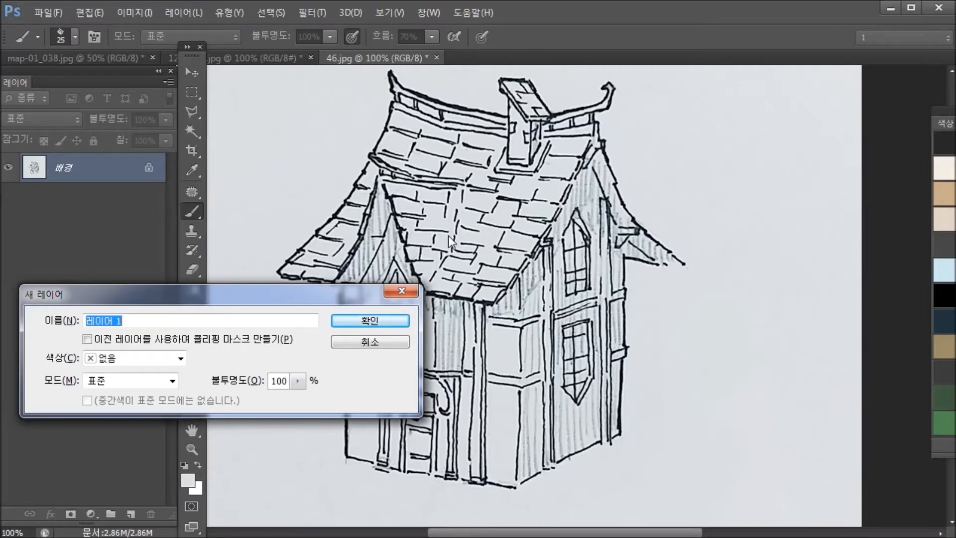
key("Return")
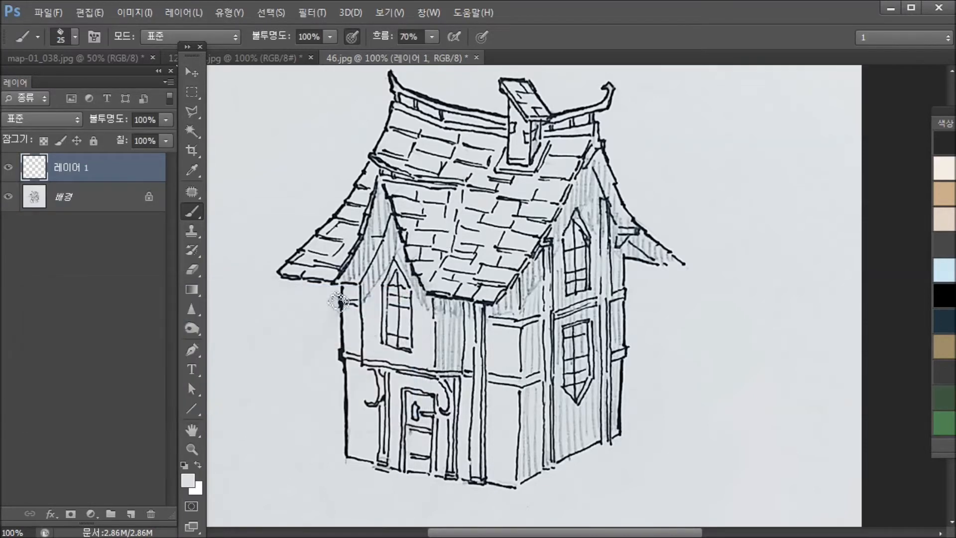
Step: Set the foreground to light warm grey #c3c2bc and fill the upper wall panel beside the front corner post
key("n")
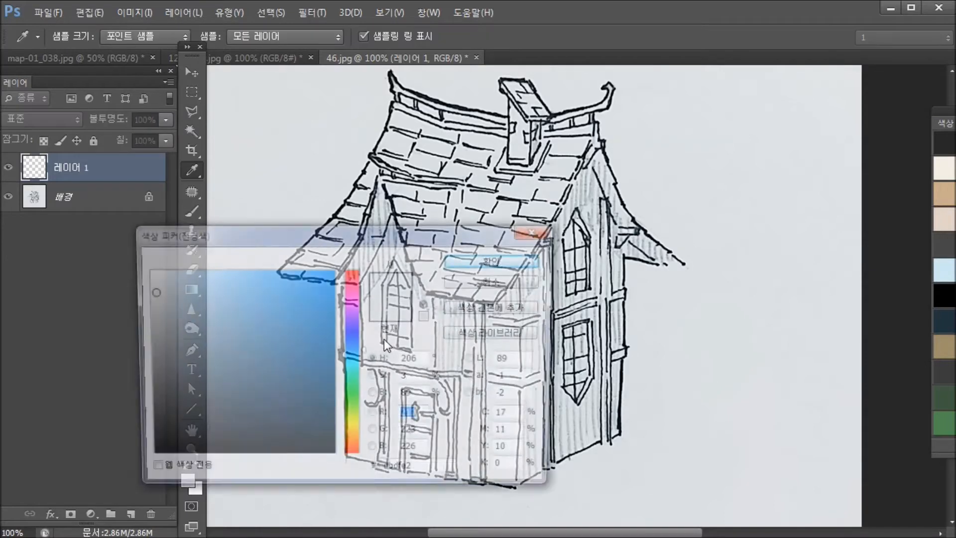
left_click_drag(351, 444, 351, 433)
mouse_move(199, 309)
left_mouse_down()
mouse_move(185, 283)
mouse_move(154, 328)
mouse_move(157, 312)
left_mouse_up()
left_click(481, 259)
key("b")
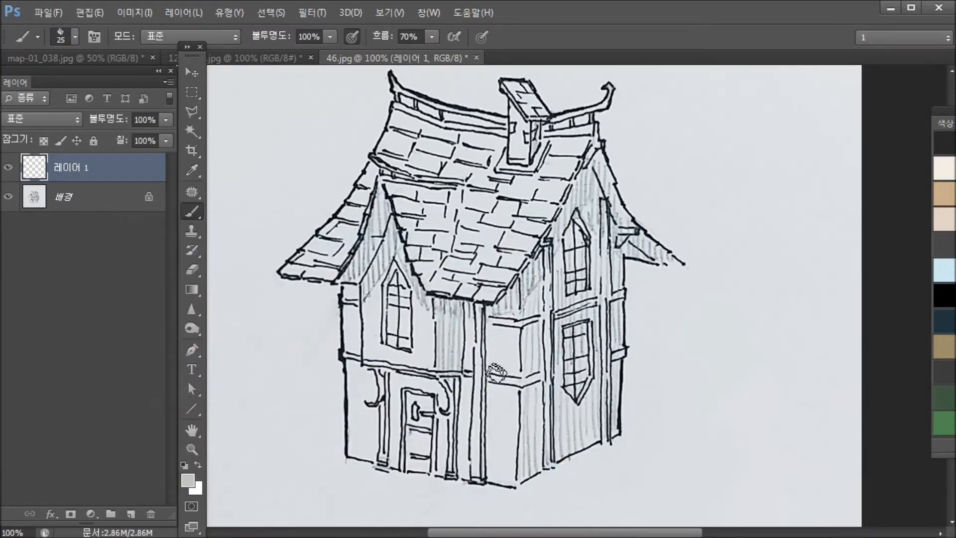
mouse_move(496, 373)
left_mouse_down()
mouse_move(498, 339)
mouse_move(505, 348)
mouse_move(496, 336)
mouse_move(509, 371)
left_mouse_up()
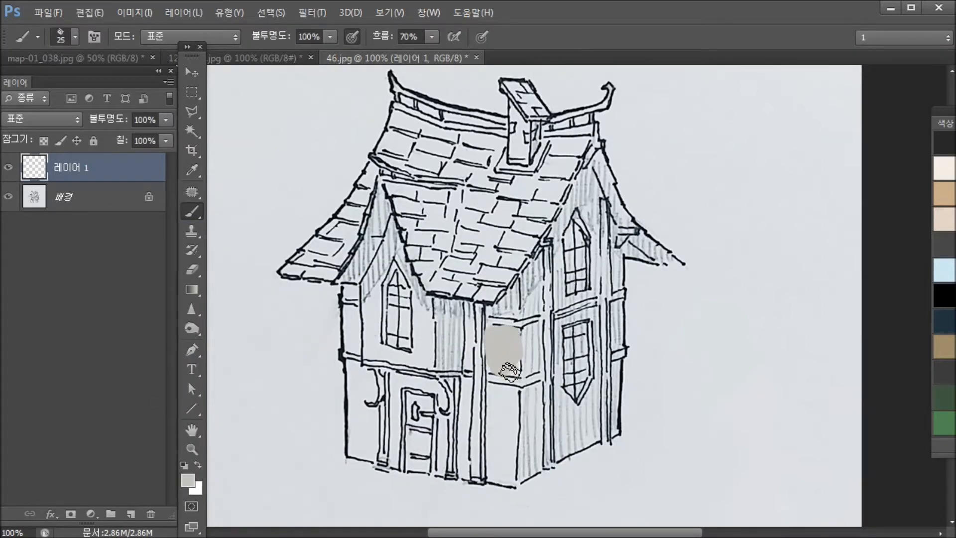
Step: Set the new layer's blend mode to Multiply and paint the adjoining side wall panel in the same grey with a 10 px brush
key("bracketleft")
key("bracketleft")
key("bracketleft")
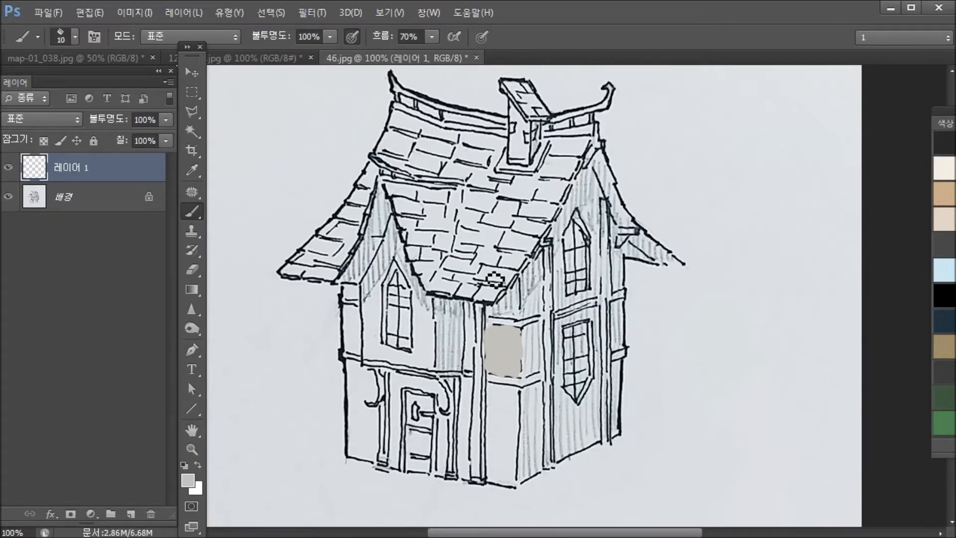
left_click(44, 118)
left_click(41, 183)
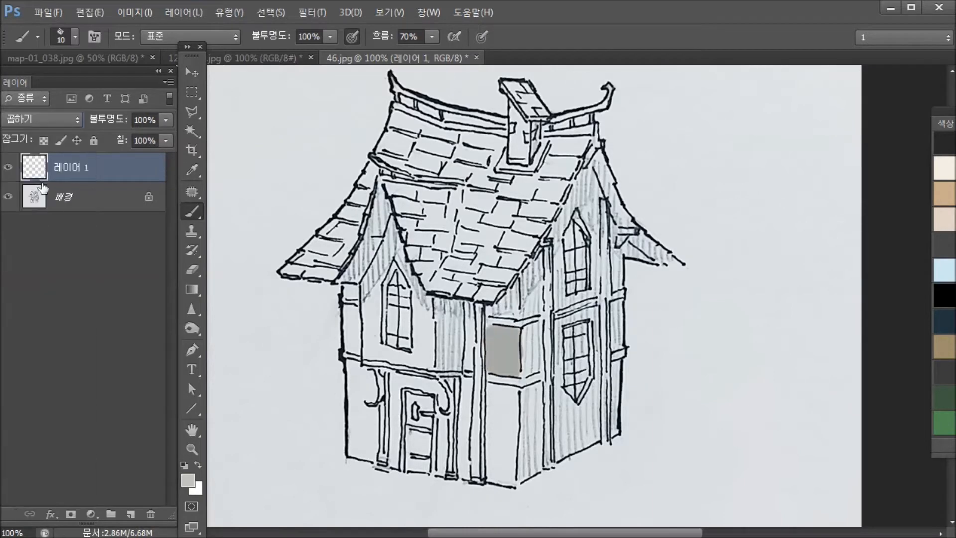
left_click(32, 119)
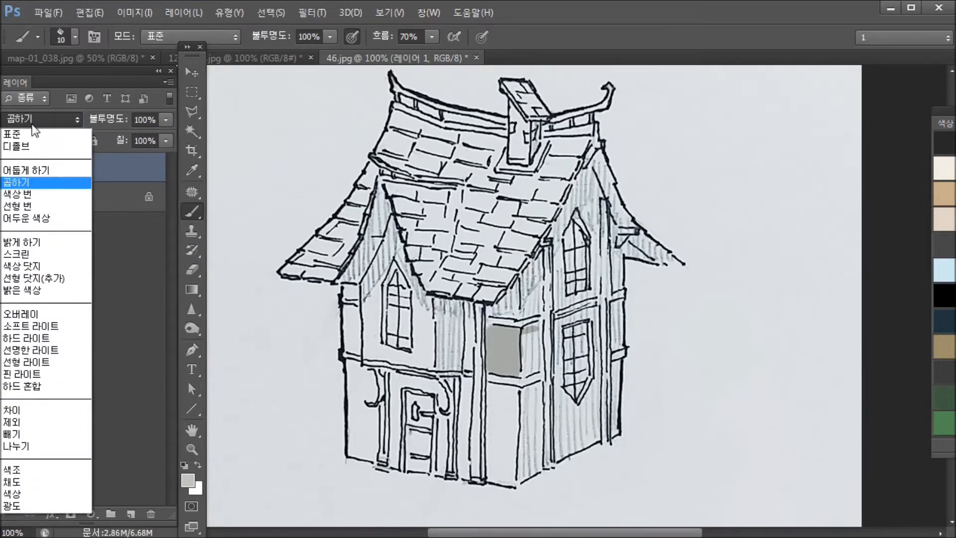
left_click(44, 185)
mouse_move(534, 356)
left_mouse_down()
mouse_move(547, 335)
mouse_move(535, 337)
mouse_move(546, 332)
mouse_move(548, 370)
left_mouse_up()
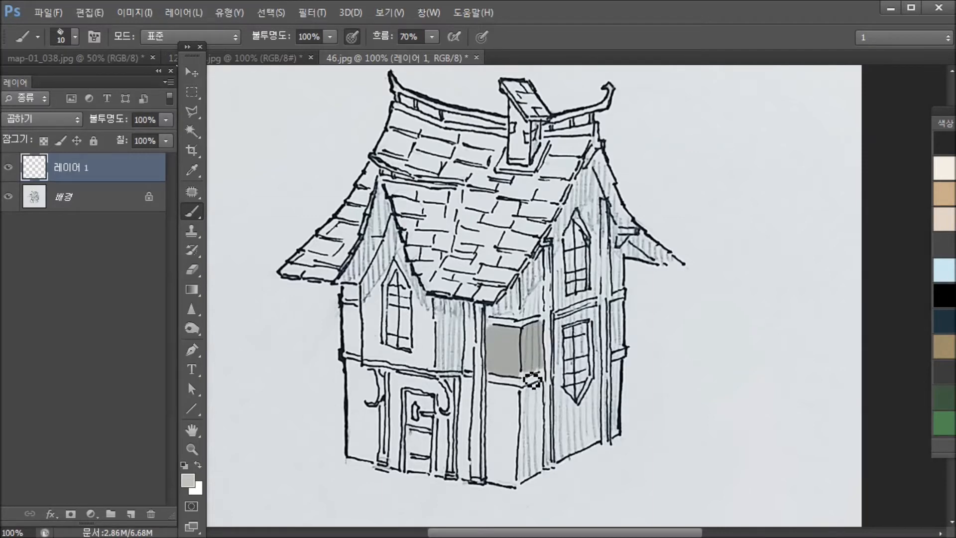
Step: Change the foreground to a pale yellow with hue 51, saturation 18% and brightness 96%, and repaint both grey wall panels with it
key("n")
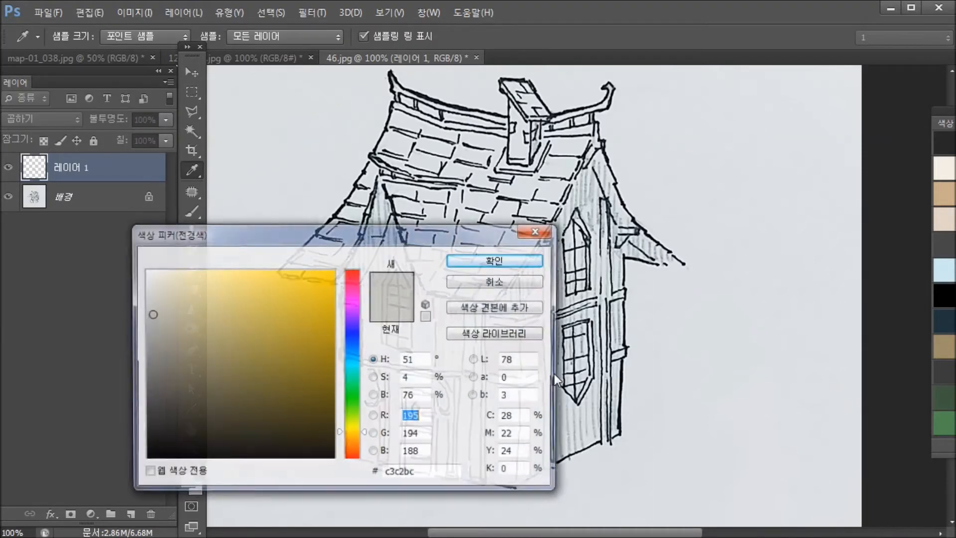
mouse_move(247, 242)
left_mouse_down()
mouse_move(343, 387)
mouse_move(378, 396)
left_mouse_up()
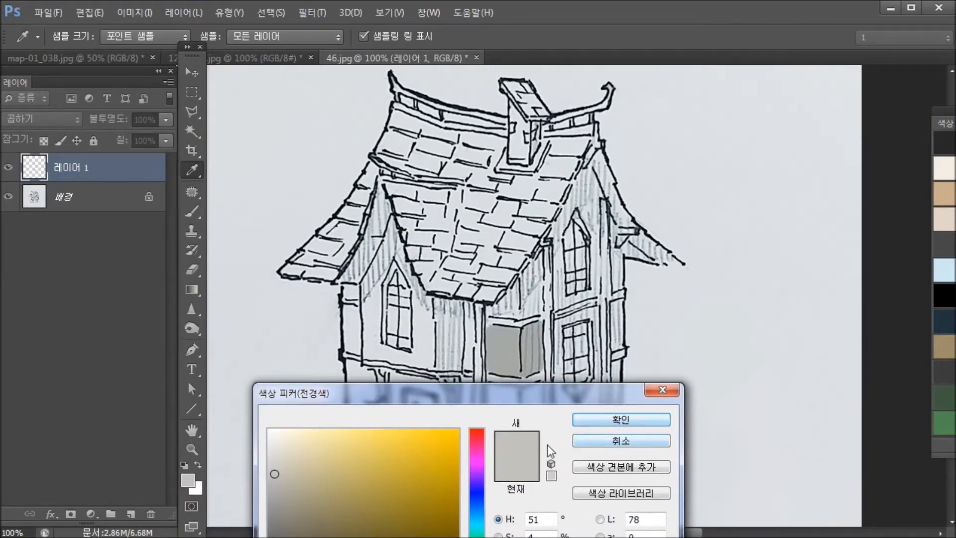
left_click(303, 436)
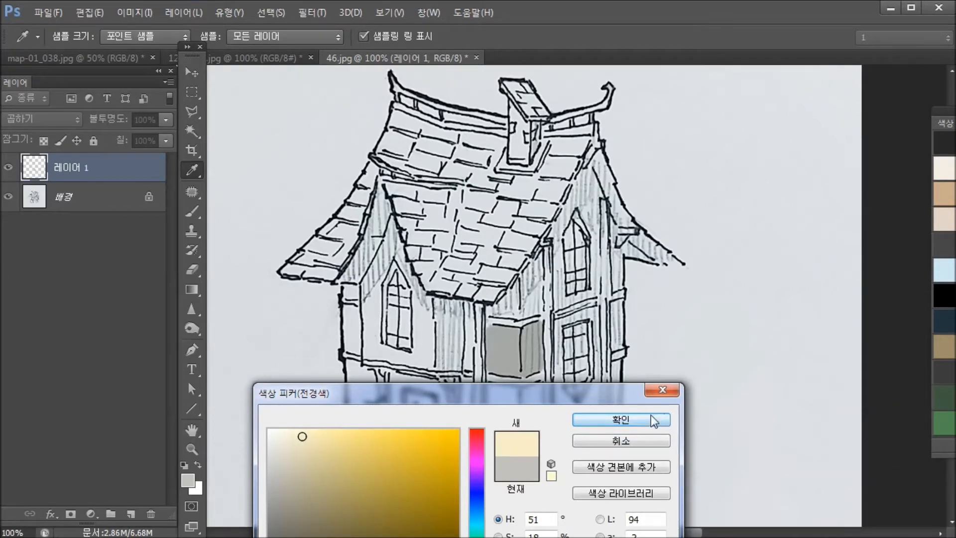
left_click(628, 422)
mouse_move(493, 355)
left_mouse_down()
mouse_move(499, 337)
mouse_move(500, 370)
mouse_move(504, 342)
mouse_move(514, 340)
mouse_move(527, 380)
mouse_move(544, 334)
mouse_move(509, 345)
mouse_move(500, 375)
mouse_move(515, 379)
mouse_move(500, 370)
mouse_move(502, 378)
mouse_move(499, 364)
mouse_move(553, 356)
mouse_move(545, 335)
left_mouse_up()
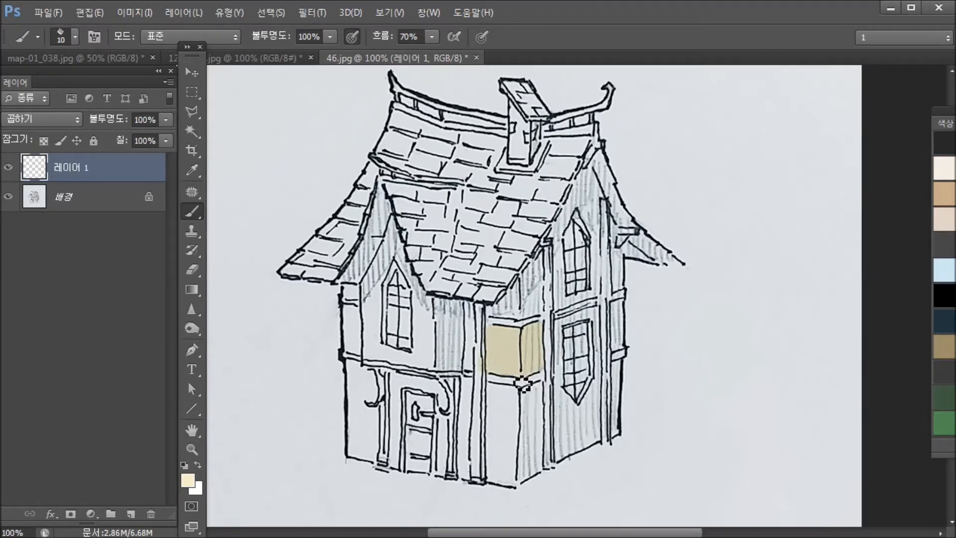
Step: Paint the upper wall panels at the house's far right and far left edges in the same pale yellow
key("n")
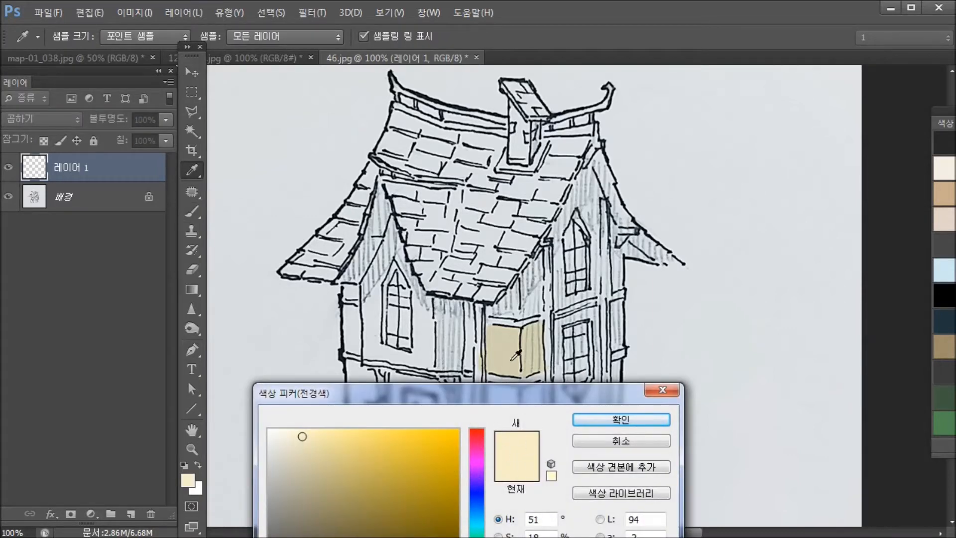
left_click(598, 421)
left_click_drag(622, 318, 621, 362)
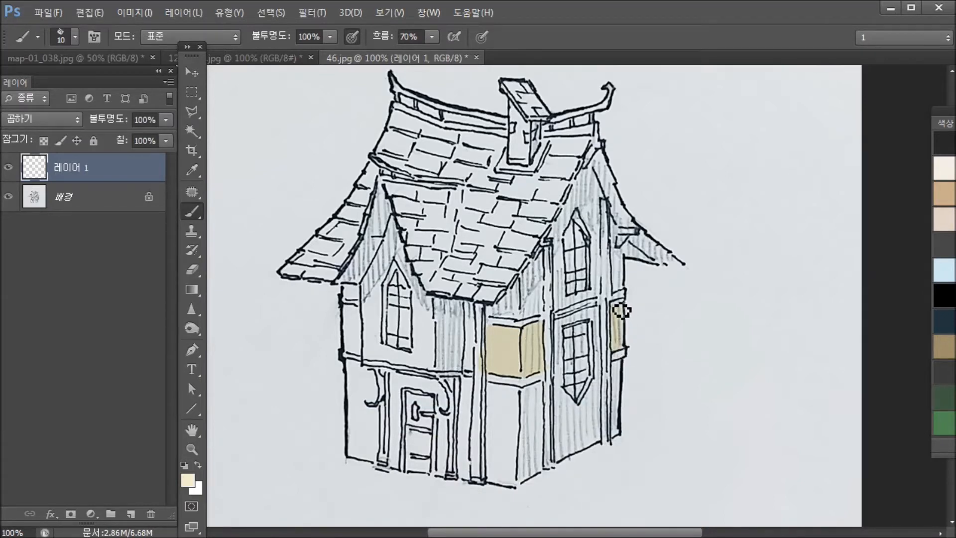
mouse_move(364, 322)
left_mouse_down()
mouse_move(357, 361)
mouse_move(364, 350)
left_mouse_up()
left_click(188, 481)
left_click_drag(468, 389, 308, 359)
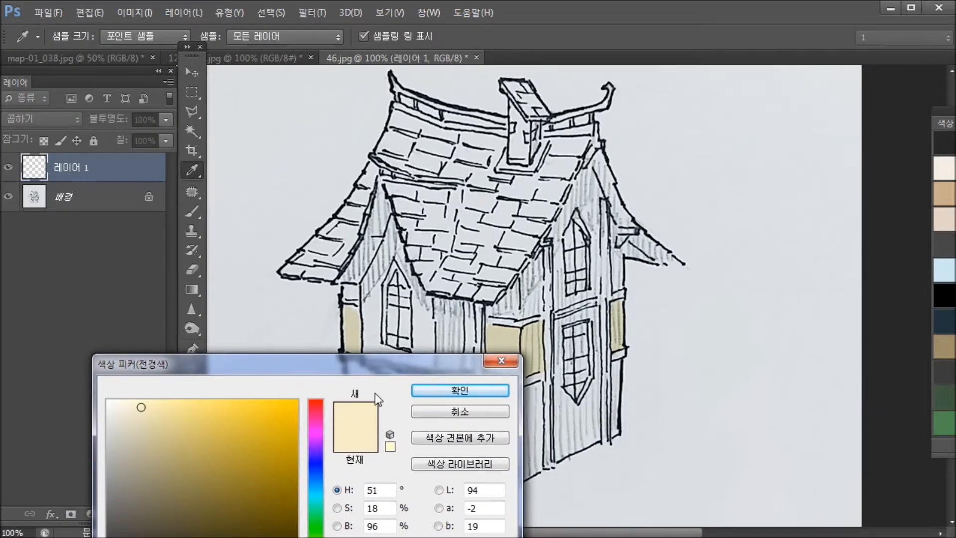
left_click(458, 392)
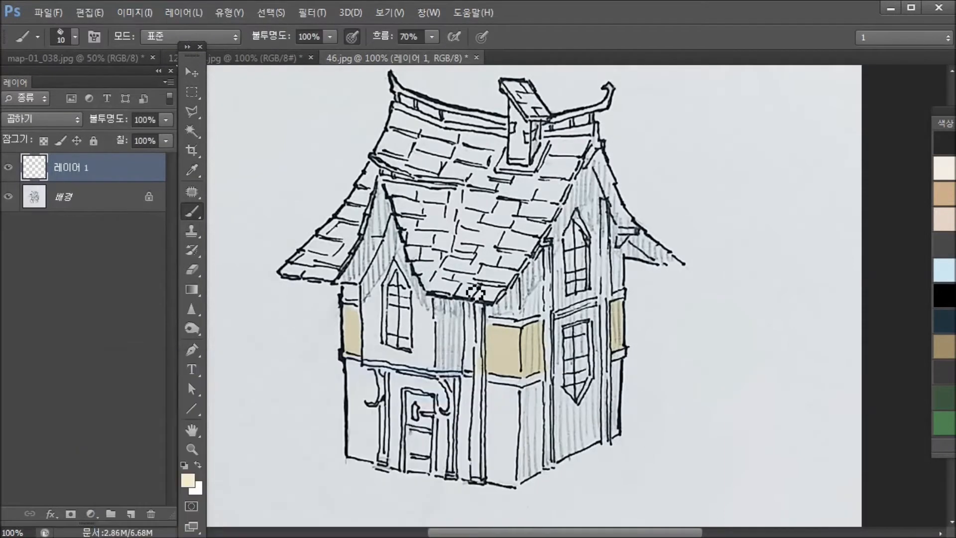
Step: Sample the paper colour on the background layer to check its values, and return to layer 1
left_click(74, 209)
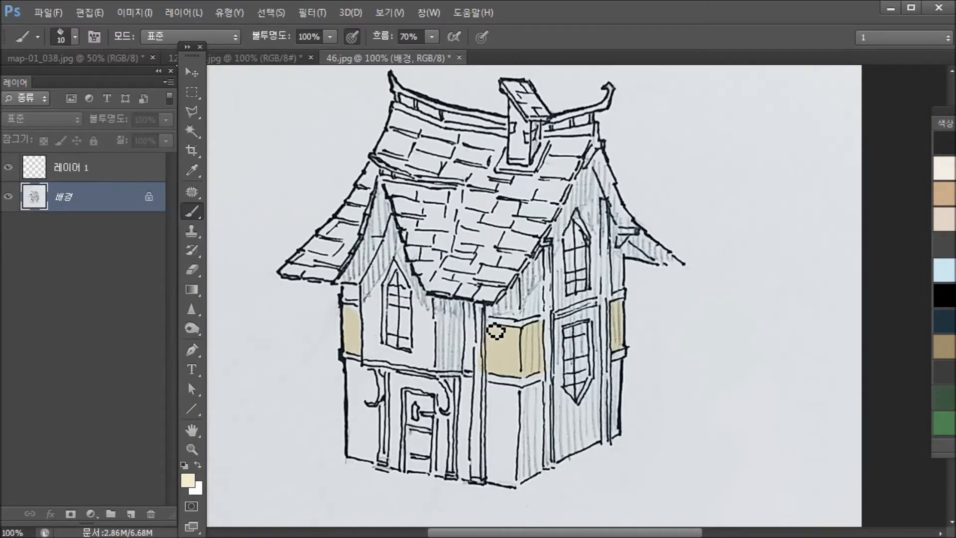
key("i")
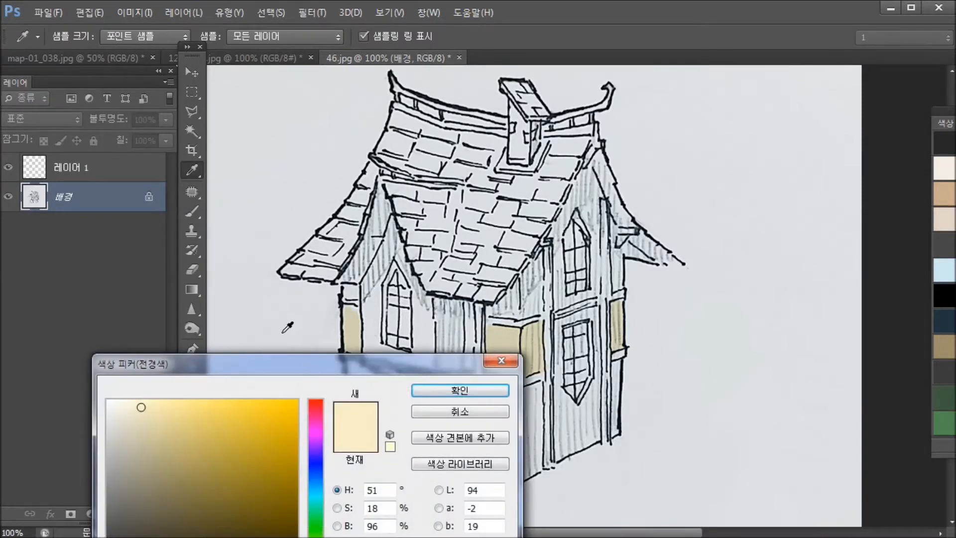
left_click(267, 320)
left_click_drag(264, 360, 226, 226)
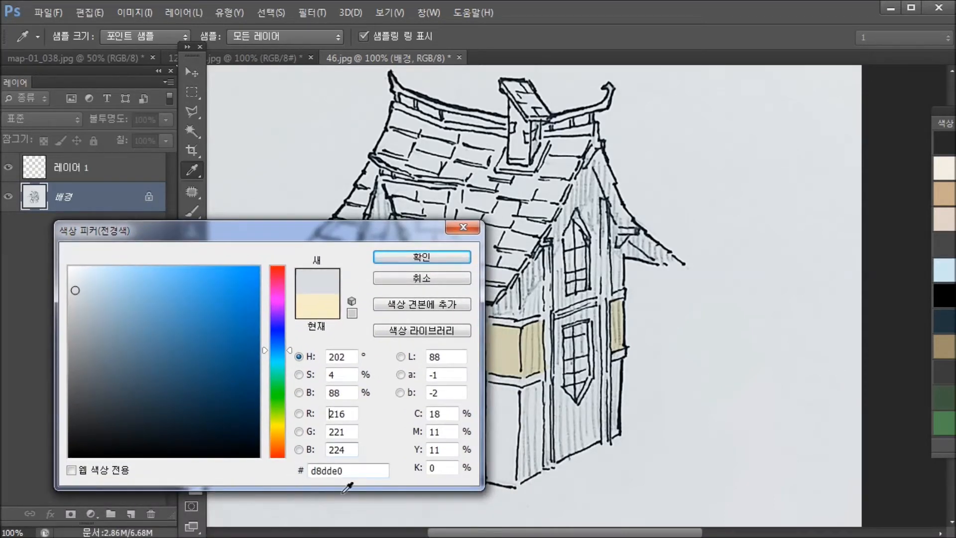
left_click(405, 256)
key("b")
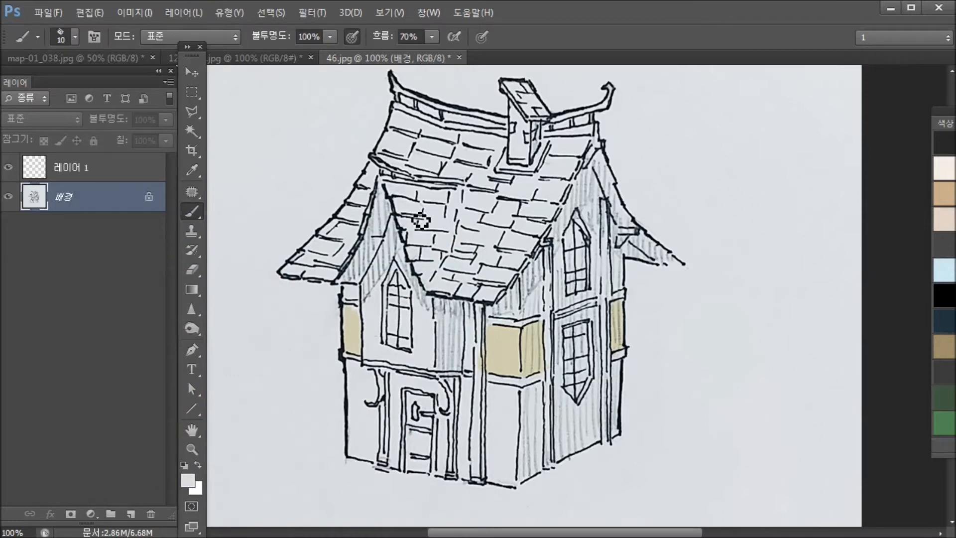
left_click(88, 179)
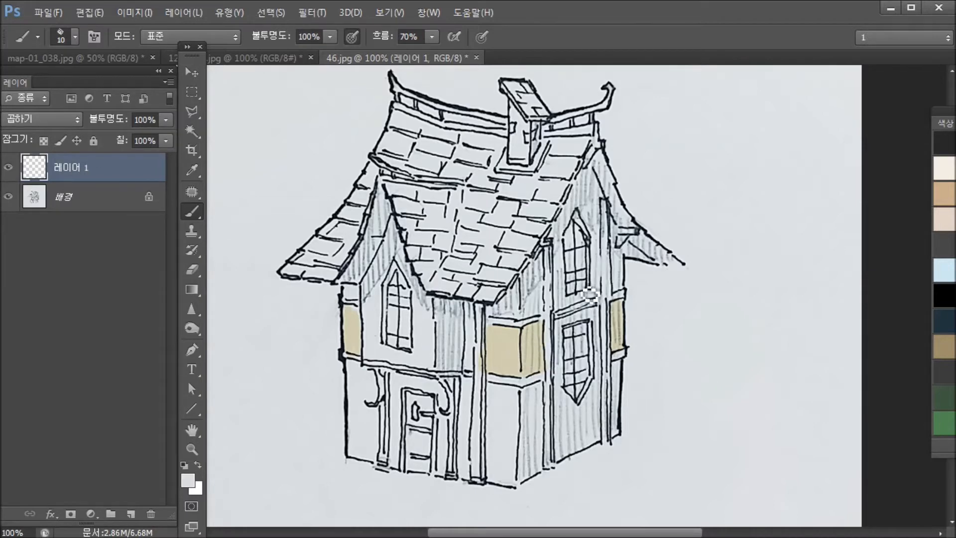
Step: Set the foreground to blue #4ea5d9, brush over the upper side-wall window and draw a circle around the chimney
left_click(188, 481)
left_click(190, 295)
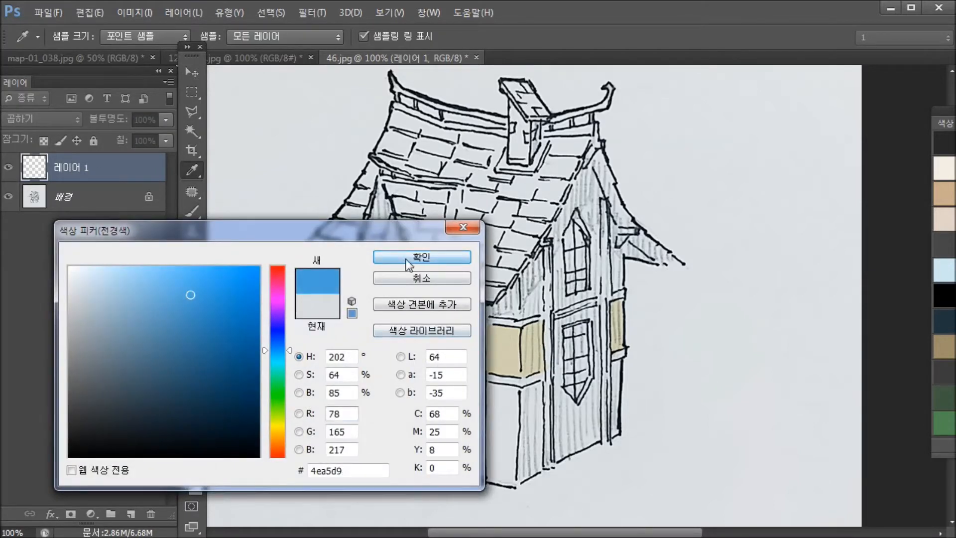
left_click(409, 264)
mouse_move(555, 239)
left_mouse_down()
mouse_move(555, 291)
mouse_move(572, 299)
mouse_move(578, 221)
mouse_move(610, 249)
left_mouse_up()
mouse_move(498, 96)
left_mouse_down()
mouse_move(525, 203)
mouse_move(572, 119)
mouse_move(503, 93)
left_mouse_up()
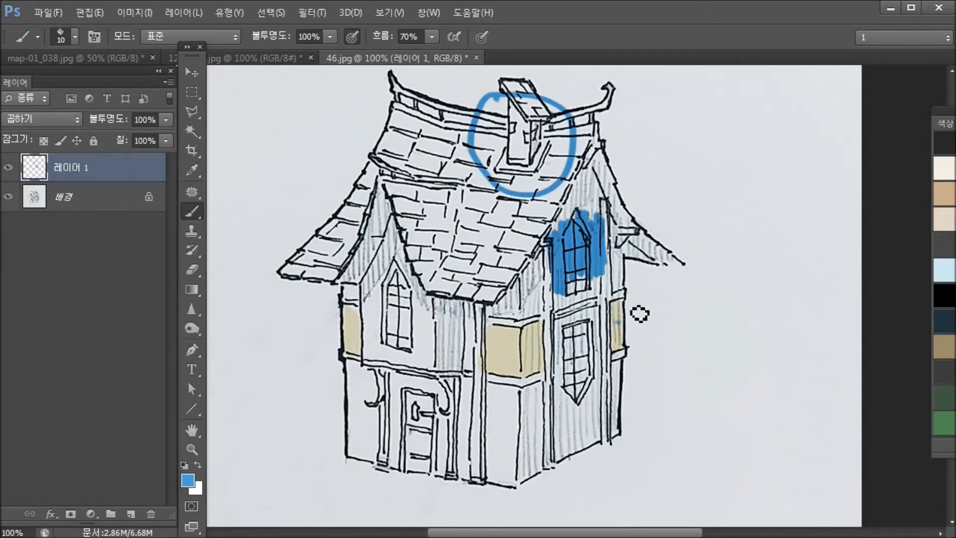
Step: Try a looping blue stroke running outward from the far-right wall panel, and undo it
mouse_move(616, 317)
left_mouse_down()
mouse_move(657, 323)
mouse_move(717, 284)
left_mouse_up()
mouse_move(628, 319)
left_mouse_down()
mouse_move(620, 324)
mouse_move(642, 329)
left_mouse_up()
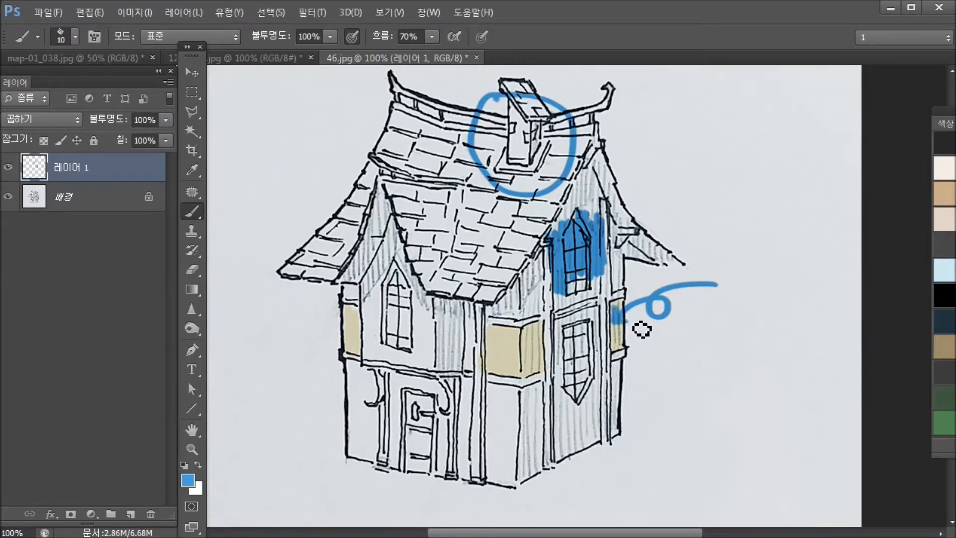
key("ctrl+alt+z")
key("ctrl+alt+z")
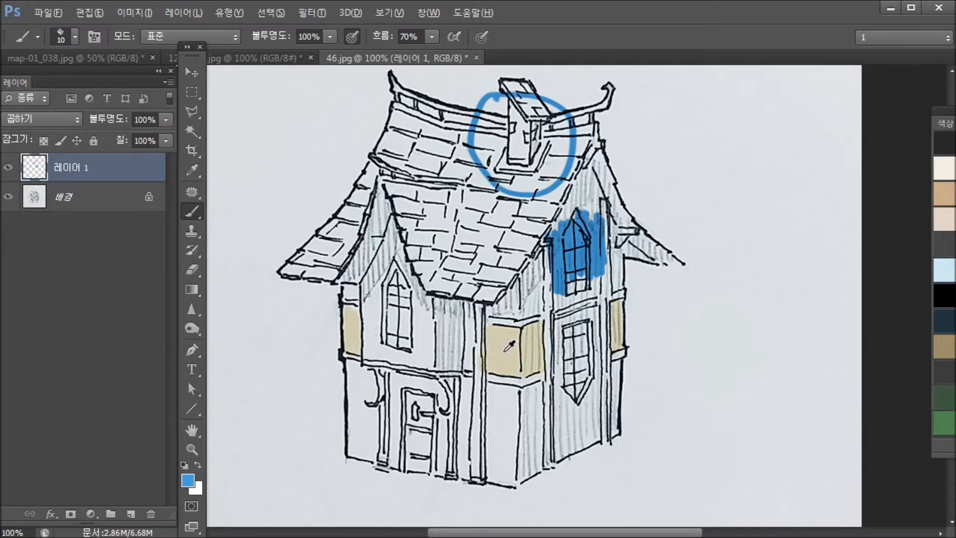
Step: Sample the displayed yellow of the front wall panel and paint the chimney's front face with it
key("alt")
key("alt")
left_click(509, 347, "alt")
mouse_move(513, 164)
left_mouse_down()
mouse_move(513, 137)
mouse_move(523, 159)
mouse_move(513, 170)
mouse_move(520, 138)
mouse_move(539, 144)
left_mouse_up()
Step: Try test strokes of the sampled yellow over the top of the corner wall panels, undoing each one
left_click_drag(512, 329, 533, 344)
key("ctrl+z")
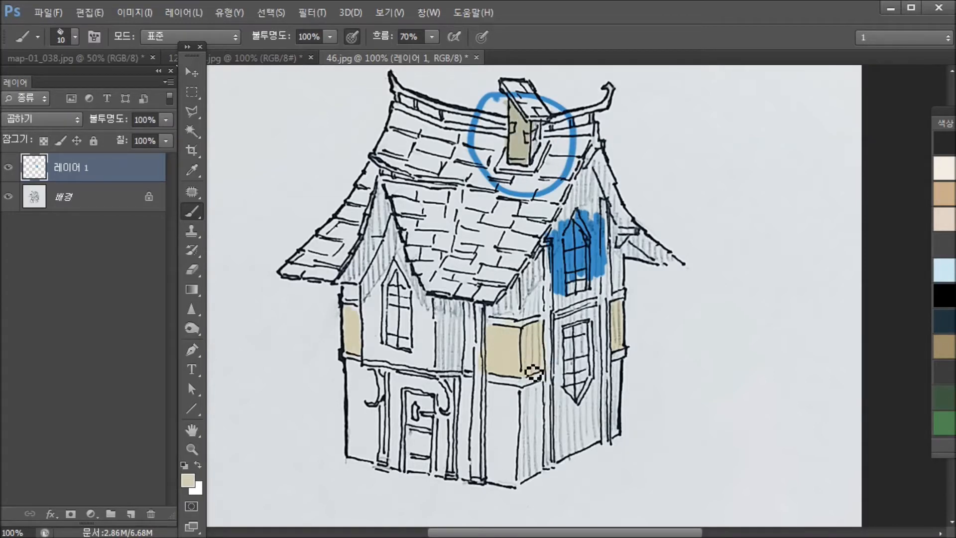
left_click(504, 352, "alt")
left_click_drag(523, 321, 522, 329)
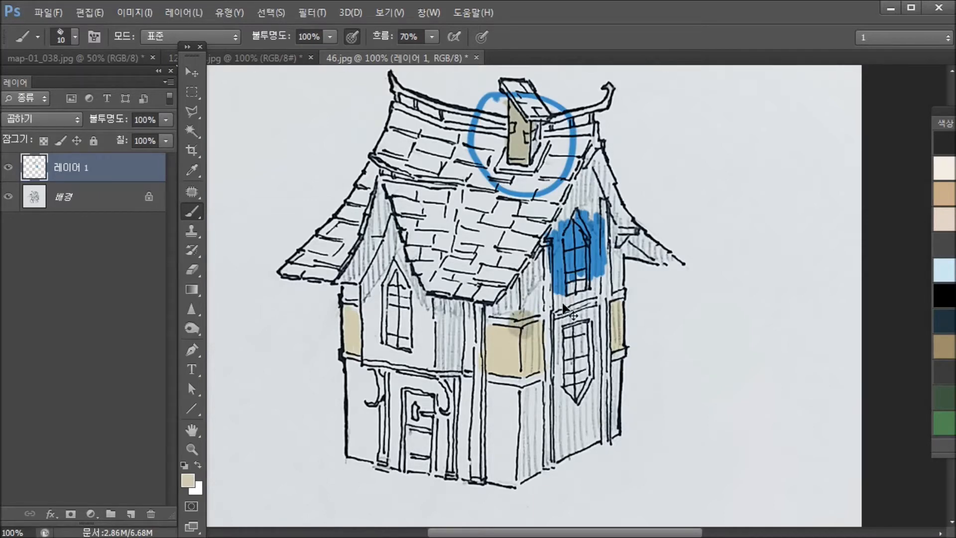
key("ctrl+z")
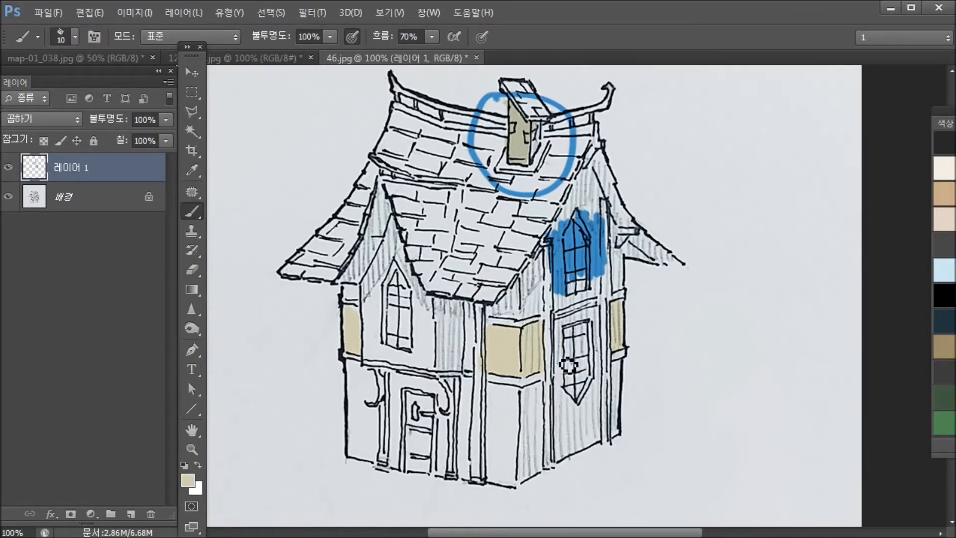
Step: Resample the wall panel colour, enlarge the brush to 25 px and paint three overlapping, progressively darker blobs beside the house
left_click(502, 356, "alt")
key("bracketright")
key("bracketright")
key("bracketright")
mouse_move(686, 306)
left_mouse_down()
mouse_move(706, 306)
mouse_move(692, 330)
mouse_move(714, 331)
mouse_move(724, 350)
left_mouse_up()
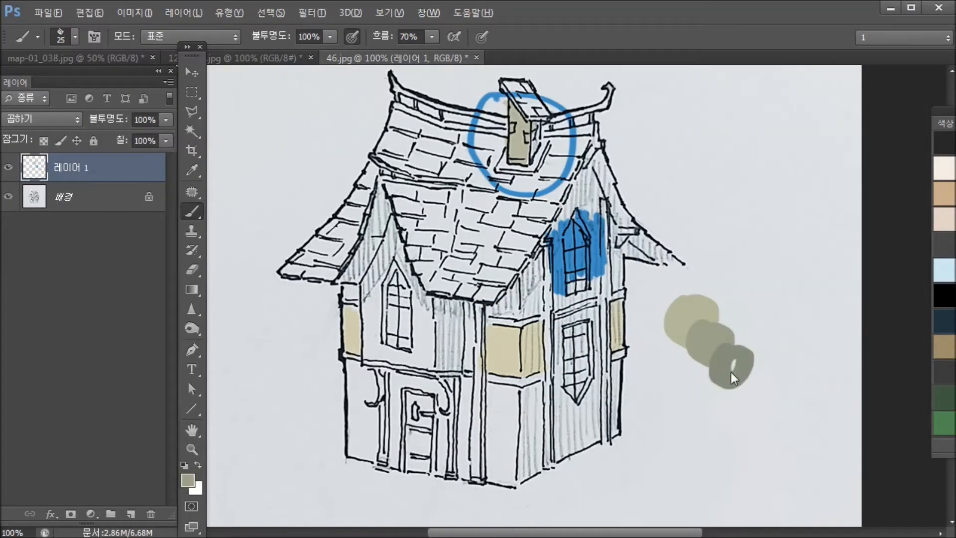
Step: Apply Levels to the background layer with the white input level set to 203
left_click(93, 201)
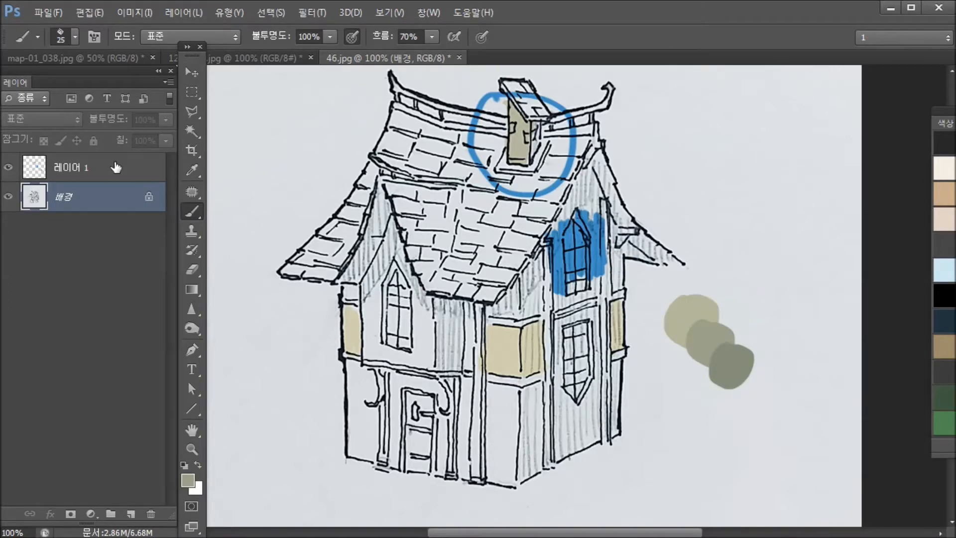
key("ctrl+l")
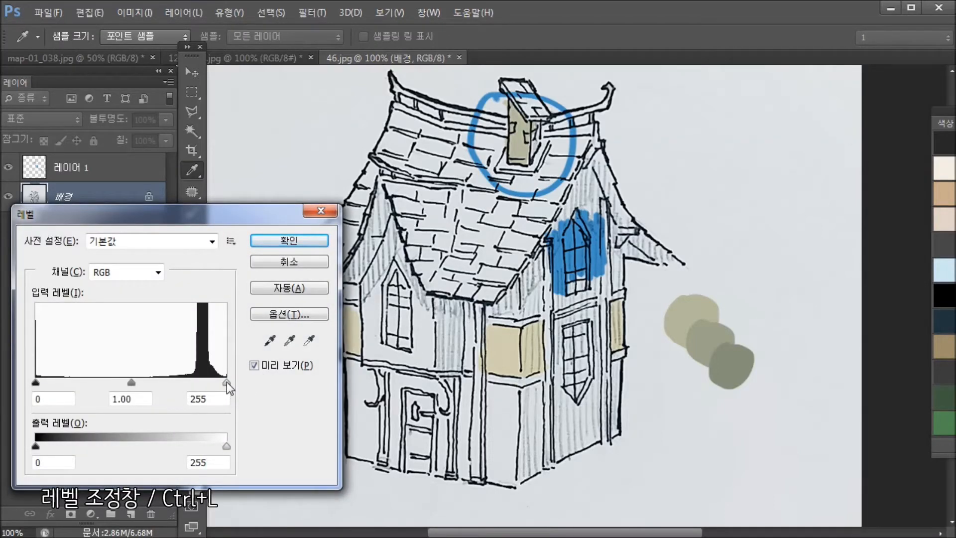
left_click_drag(226, 382, 187, 384)
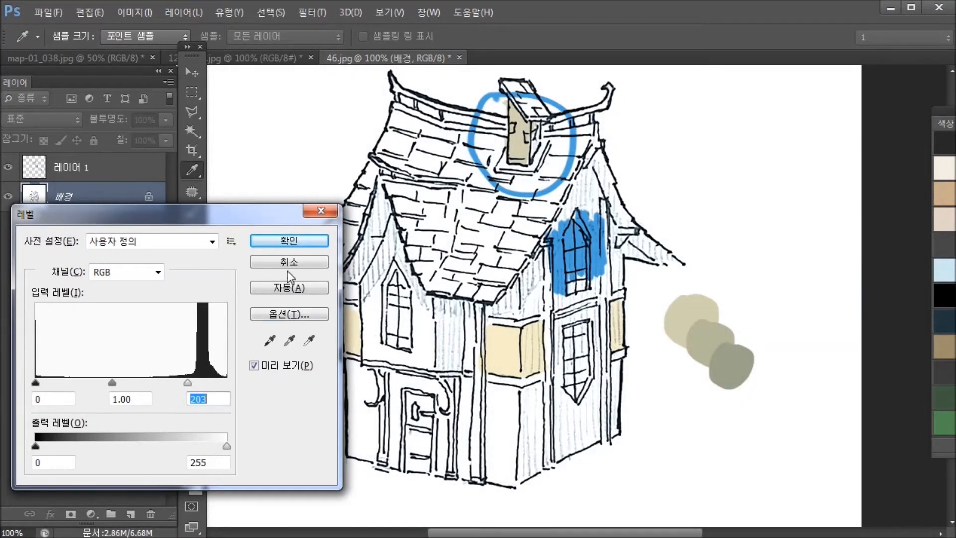
left_click(287, 244)
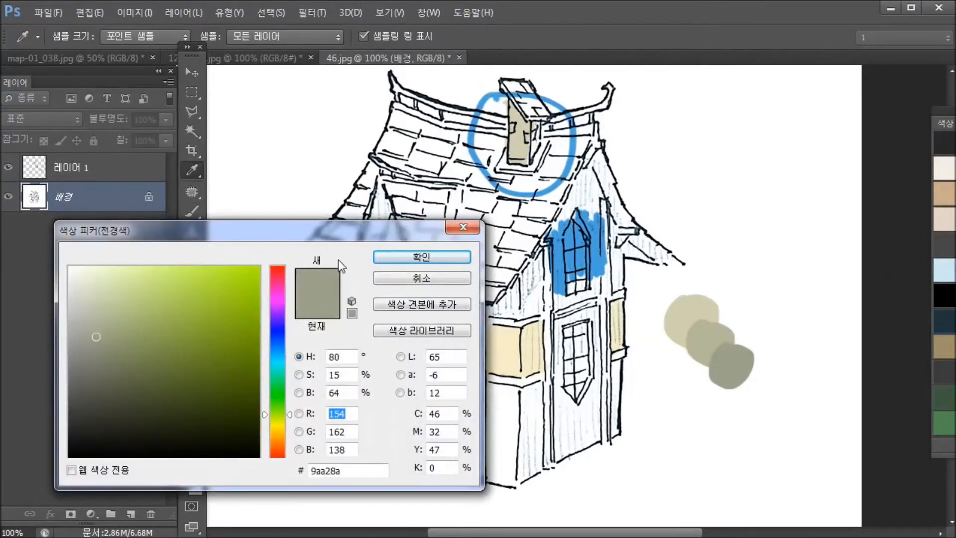
Step: Sample the paper area of the background layer to check its colour value
left_click(276, 184)
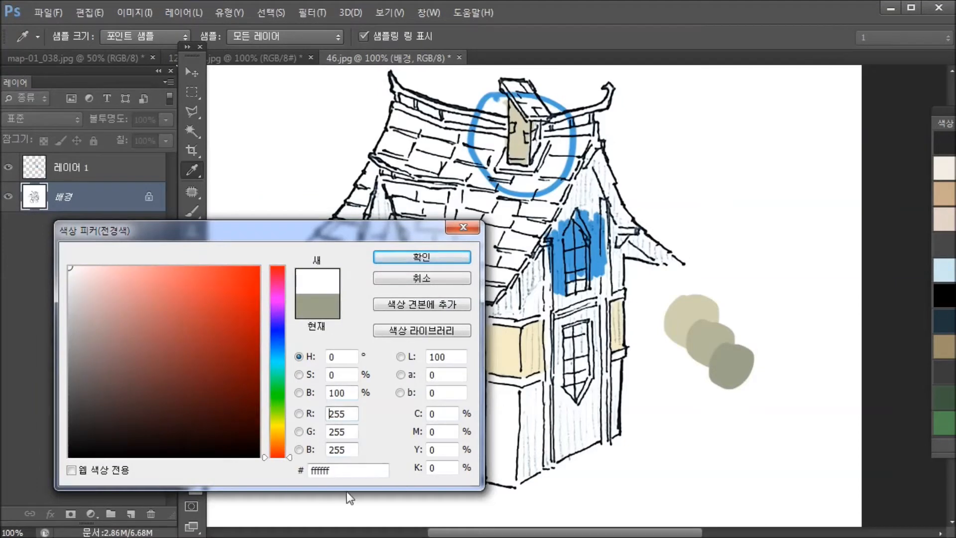
left_click_drag(338, 474, 311, 468)
left_click(403, 258)
key("b")
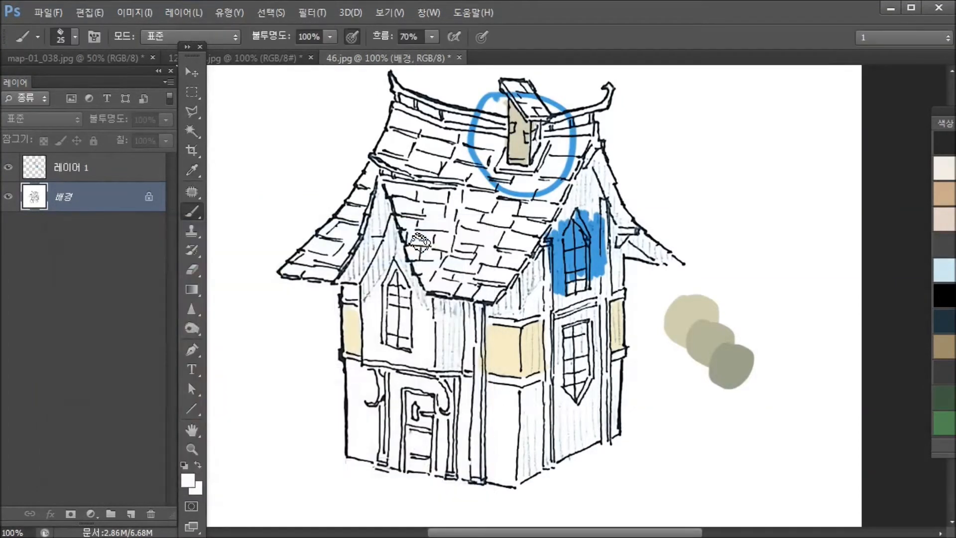
Step: Return to layer 1 and brush more test strokes around the colour blobs, resampling from them
left_click(101, 173)
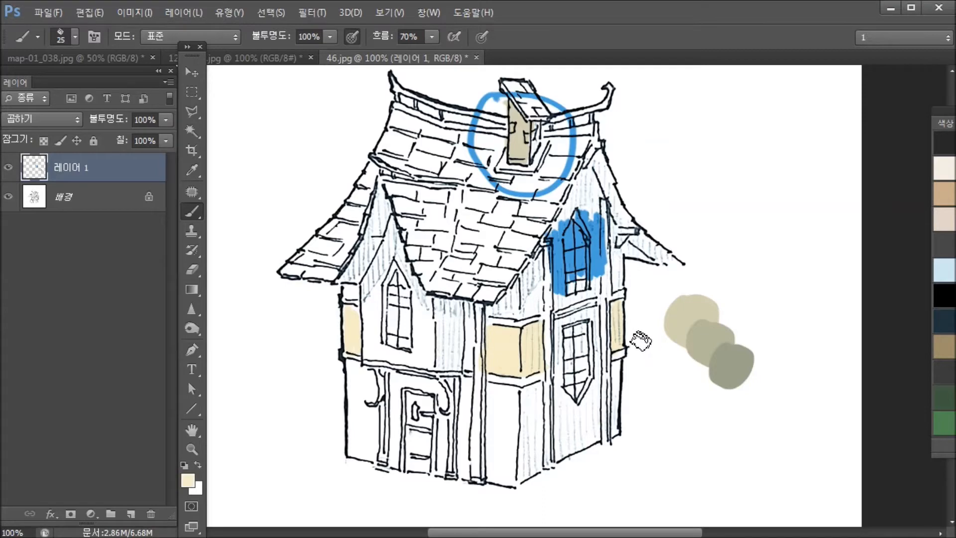
mouse_move(637, 339)
left_mouse_down()
mouse_move(687, 317)
mouse_move(703, 325)
mouse_move(700, 315)
mouse_move(683, 334)
mouse_move(698, 339)
mouse_move(708, 313)
mouse_move(717, 315)
mouse_move(705, 322)
mouse_move(715, 356)
mouse_move(694, 333)
mouse_move(738, 360)
mouse_move(721, 357)
mouse_move(738, 348)
mouse_move(709, 327)
mouse_move(719, 317)
mouse_move(694, 331)
left_mouse_up()
left_click(693, 333, "alt")
left_click(698, 326, "alt")
left_click_drag(749, 382, 723, 393)
Step: Erase the test blobs beside the house and the blue marks around the upper side window
key("e")
mouse_move(641, 316)
left_mouse_down()
mouse_move(655, 358)
mouse_move(691, 303)
mouse_move(719, 316)
mouse_move(723, 408)
mouse_move(744, 350)
mouse_move(708, 310)
left_mouse_up()
left_click_drag(531, 292, 566, 287)
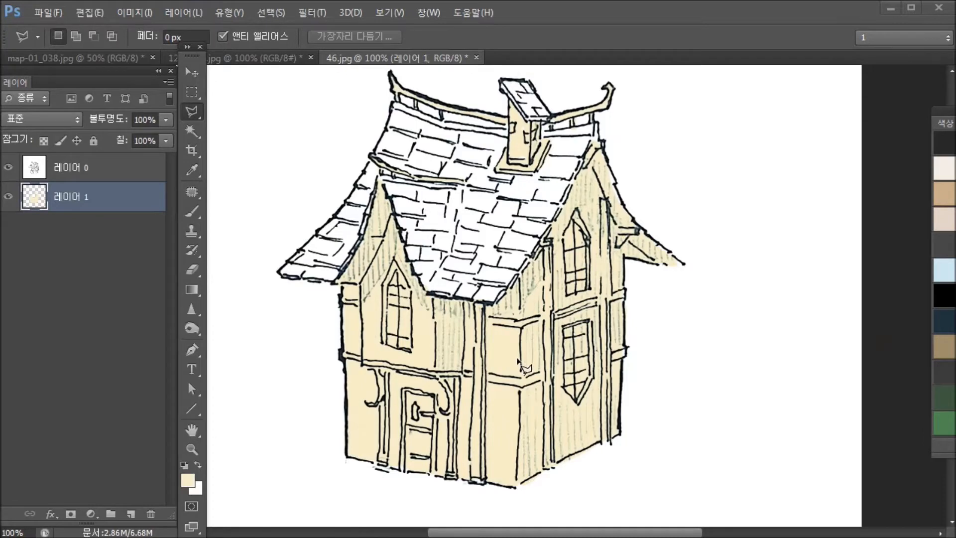
Step: Sample the chimney's pale yellow and outline the roof and upper walls loosely with a Polygonal Lasso selection
key("b")
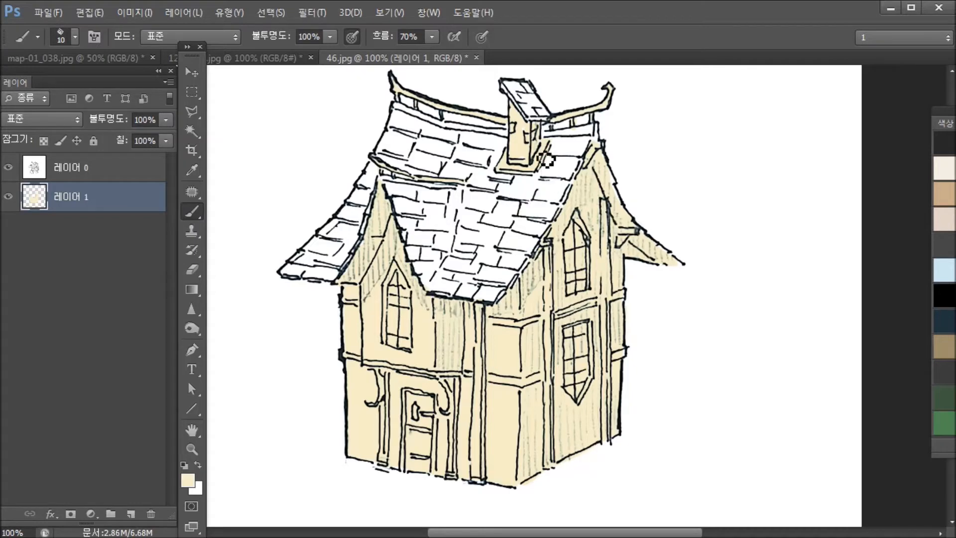
left_click(522, 146, "alt")
key("l")
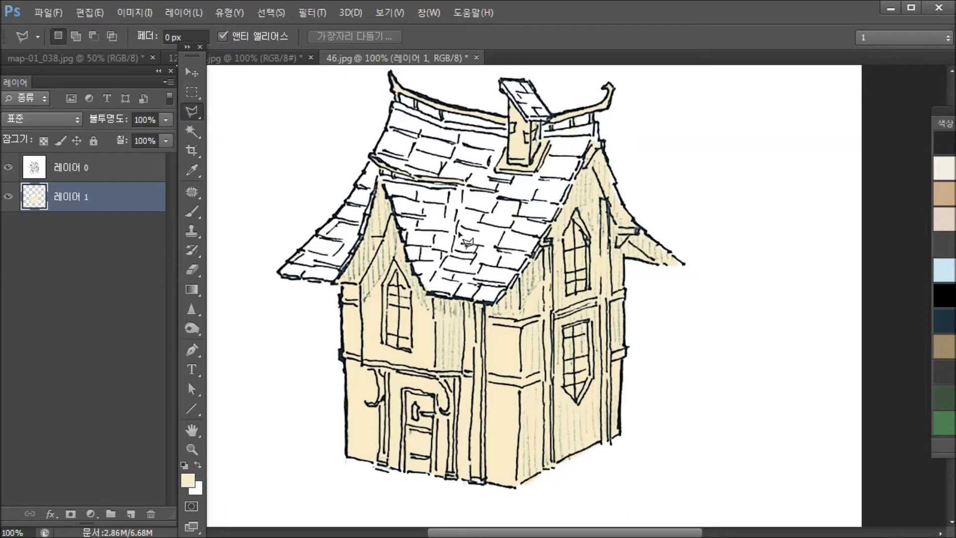
left_click(252, 184)
left_click(239, 271)
left_click(257, 342)
left_click(590, 375)
left_click(755, 296)
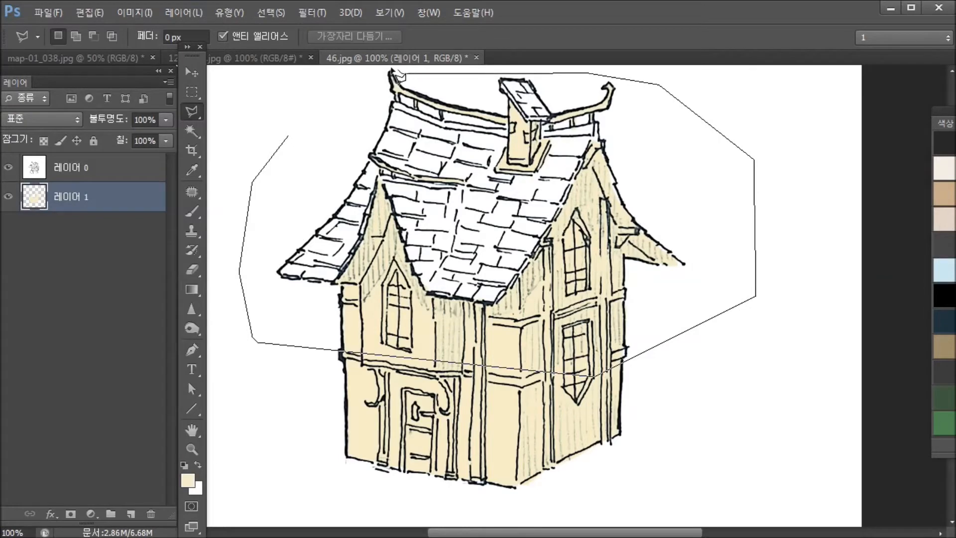
left_click(288, 137)
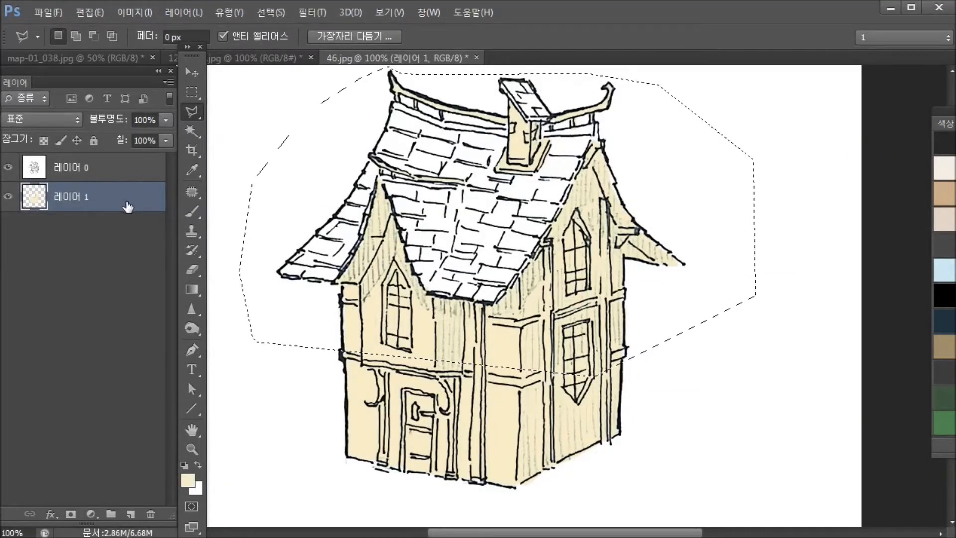
Step: Subtract layer 1's painted areas from the selection and set the foreground to a vivid blue
left_click(33, 206, "ctrl+alt")
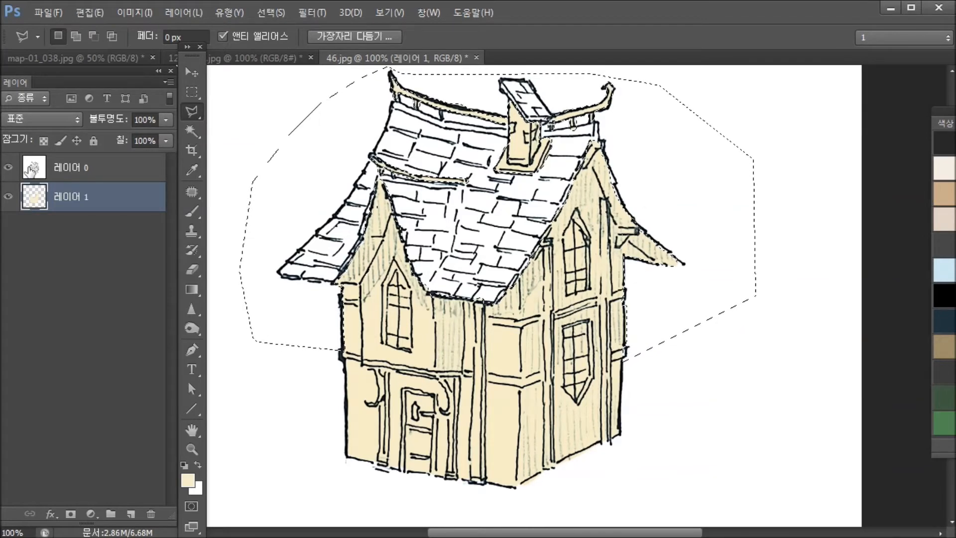
left_click(193, 212)
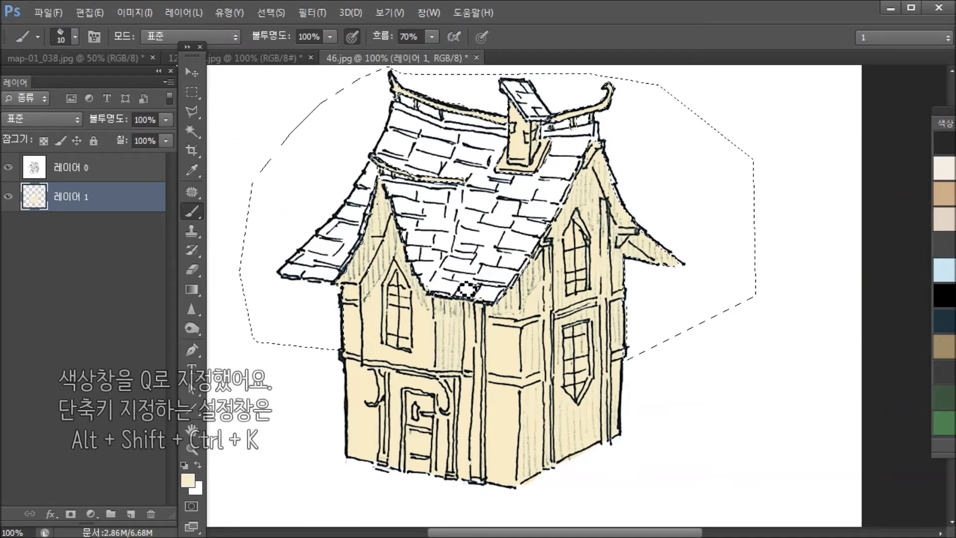
key("q")
left_click(277, 342)
left_click_drag(230, 308, 245, 291)
left_click(407, 258)
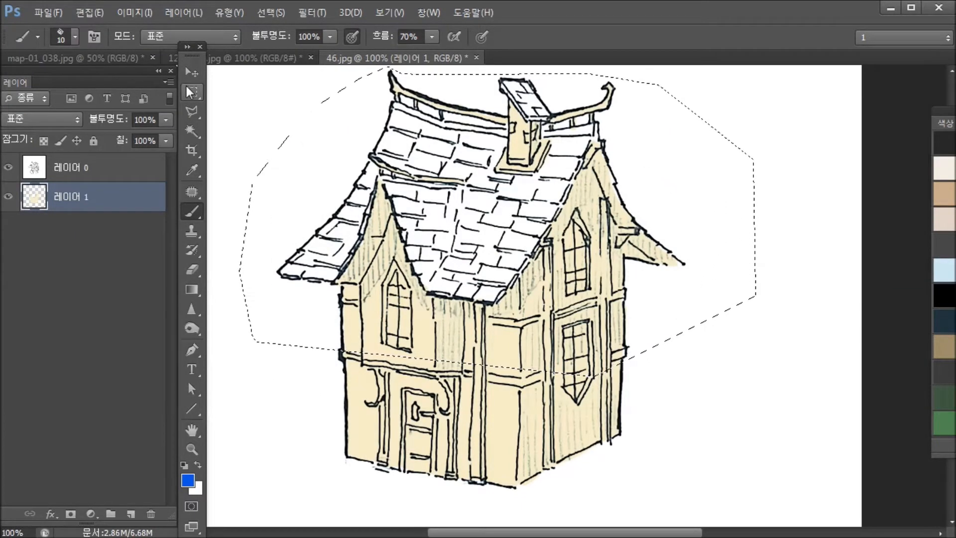
left_click(34, 205, "ctrl")
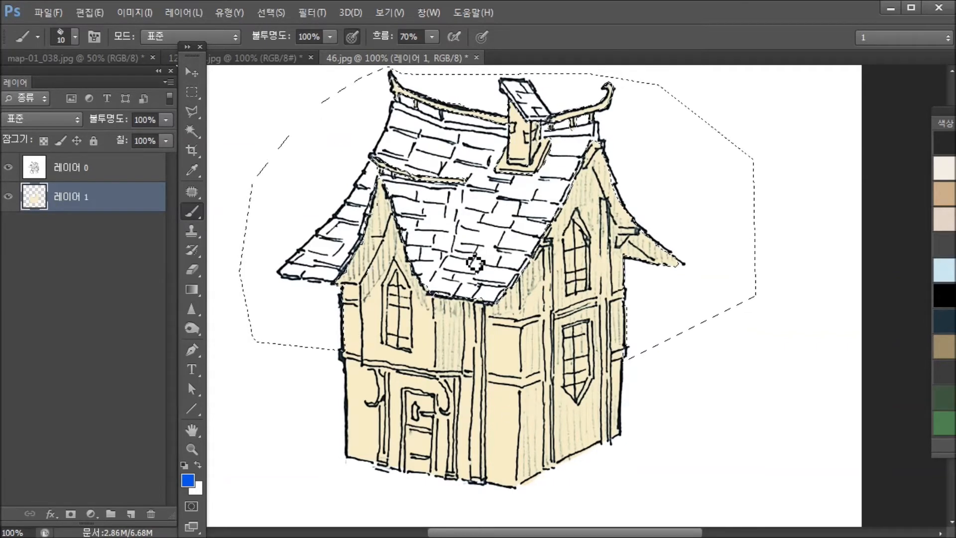
Step: Paint the lower front of the roof and its right-hand slope up to the chimney blue, enlarging the brush to 15 px
mouse_move(469, 257)
left_mouse_down()
mouse_move(453, 288)
mouse_move(474, 286)
mouse_move(458, 271)
mouse_move(492, 253)
mouse_move(521, 278)
left_mouse_up()
key("bracketright")
key("bracketright")
key("bracketright")
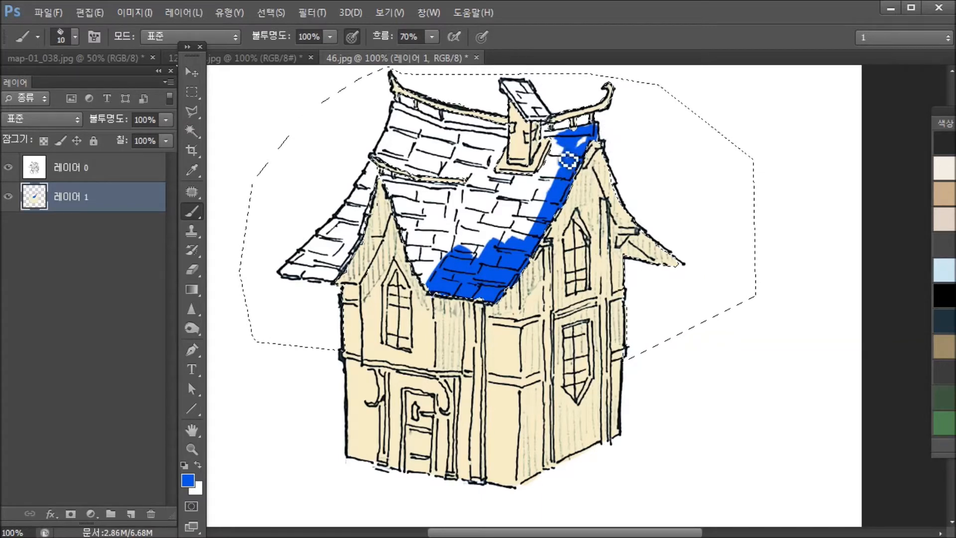
key("bracketright")
left_click_drag(571, 149, 578, 142)
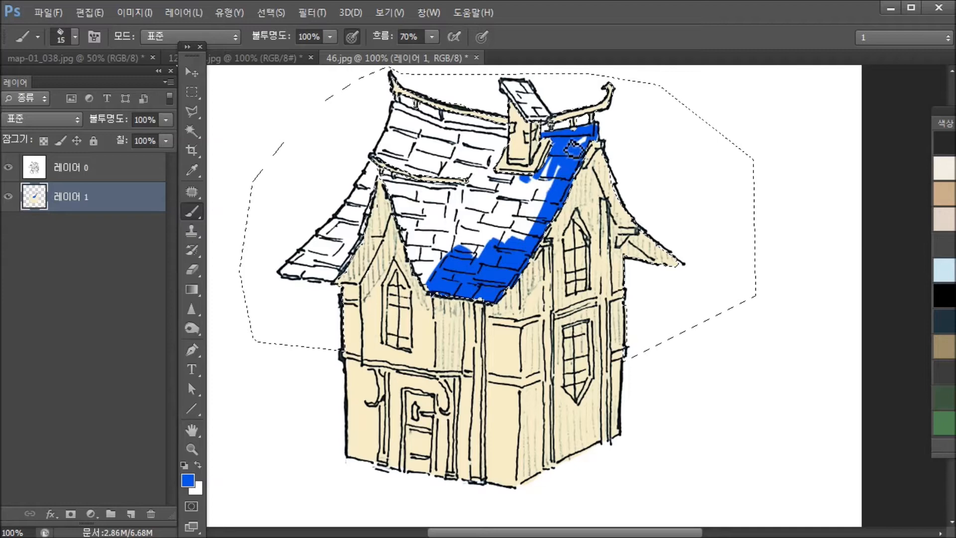
key("bracketright")
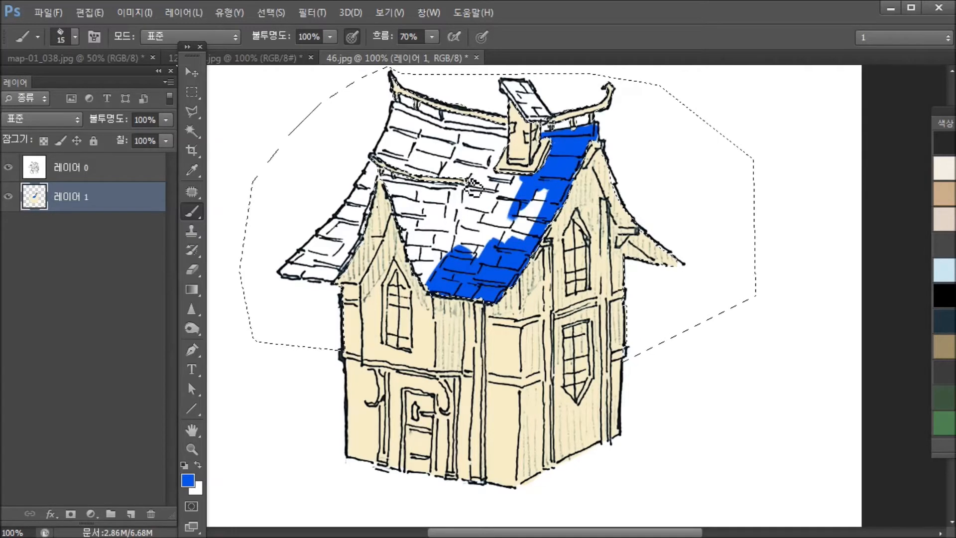
Step: Fill the rest of the main roof, the left roof wing and the chimney cap with the same blue
left_click_drag(470, 179, 459, 242)
key("bracketleft")
left_click_drag(301, 273, 281, 271)
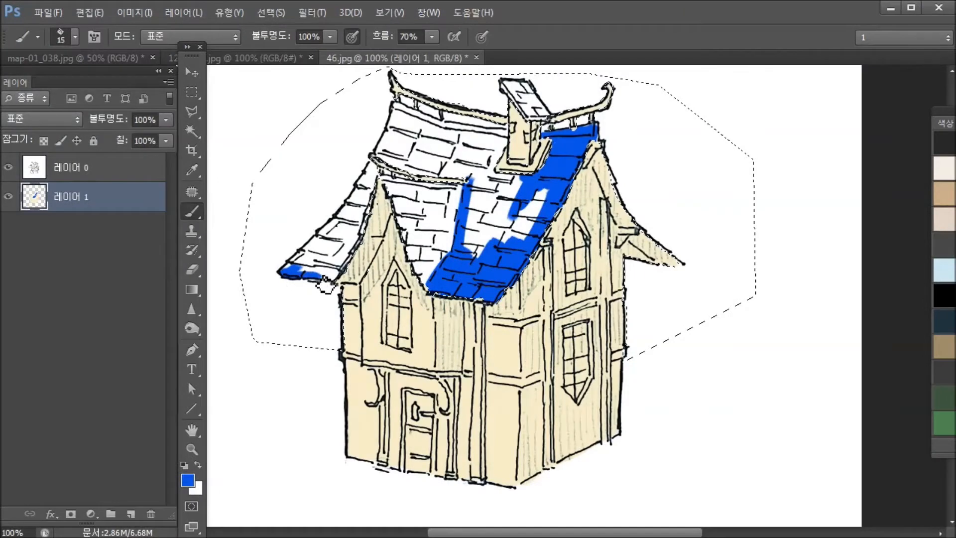
mouse_move(351, 280)
left_mouse_down()
mouse_move(295, 274)
mouse_move(306, 270)
left_mouse_up()
key("bracketright")
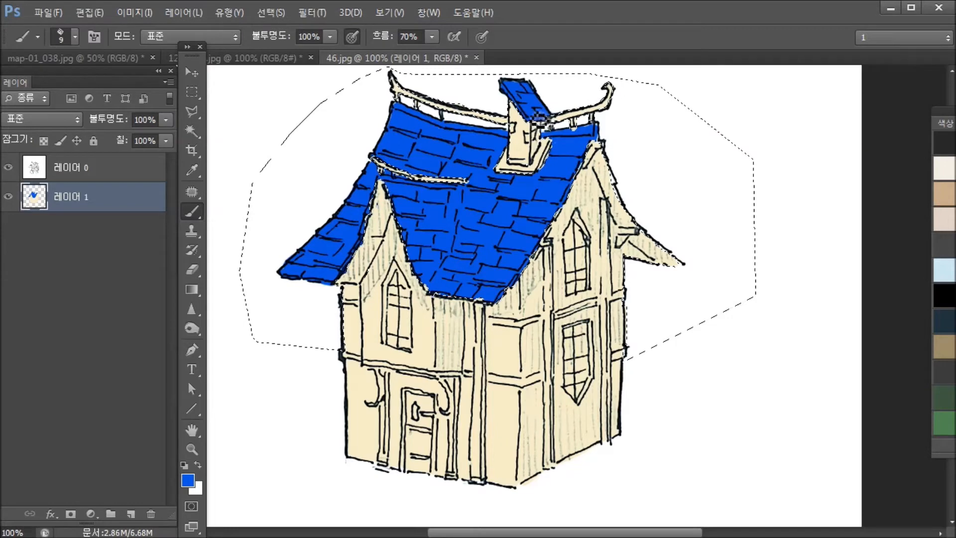
mouse_move(541, 120)
left_mouse_down()
mouse_move(519, 91)
mouse_move(530, 96)
left_mouse_up()
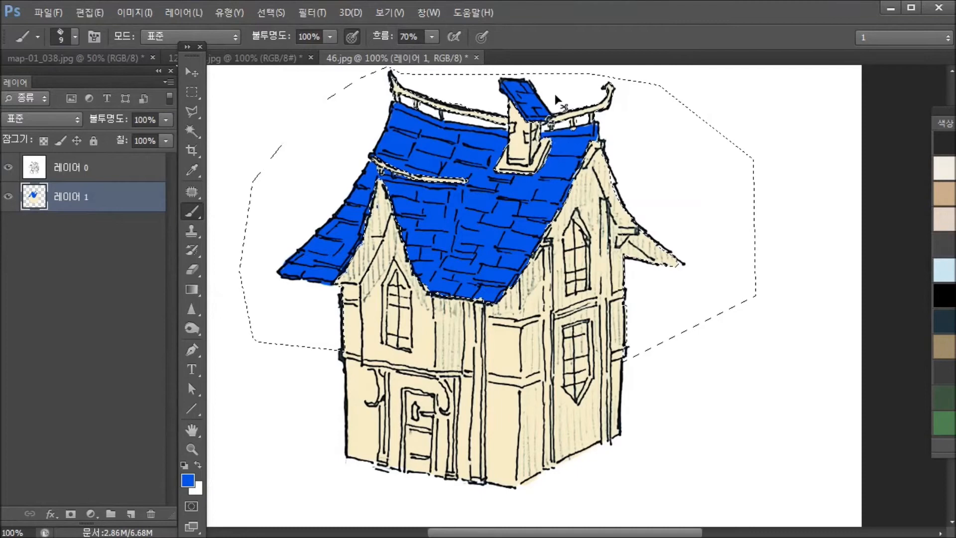
Step: Clear the selection around the house
key("ctrl+d")
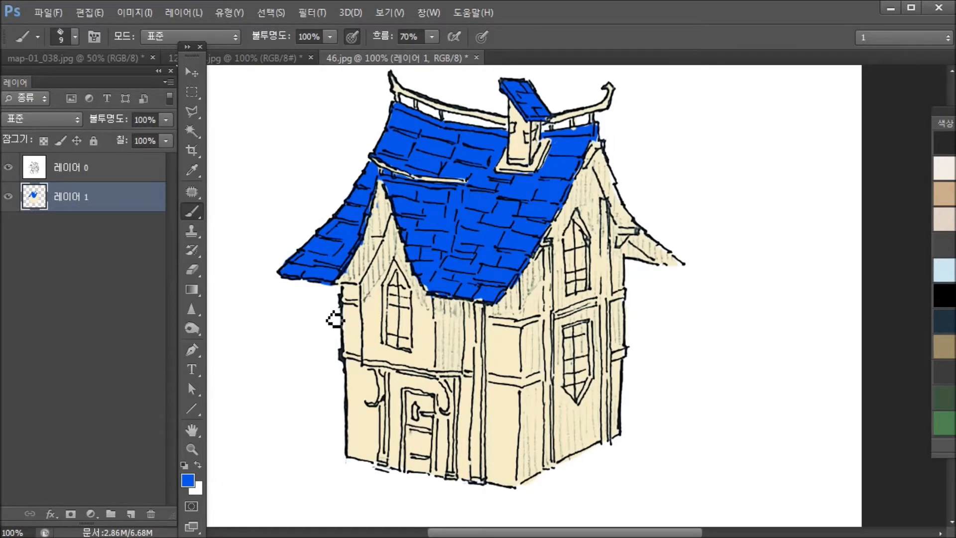
mouse_move(328, 322)
left_mouse_down()
mouse_move(602, 341)
mouse_move(408, 350)
mouse_move(344, 326)
left_mouse_up()
key("ctrl+z")
key("n")
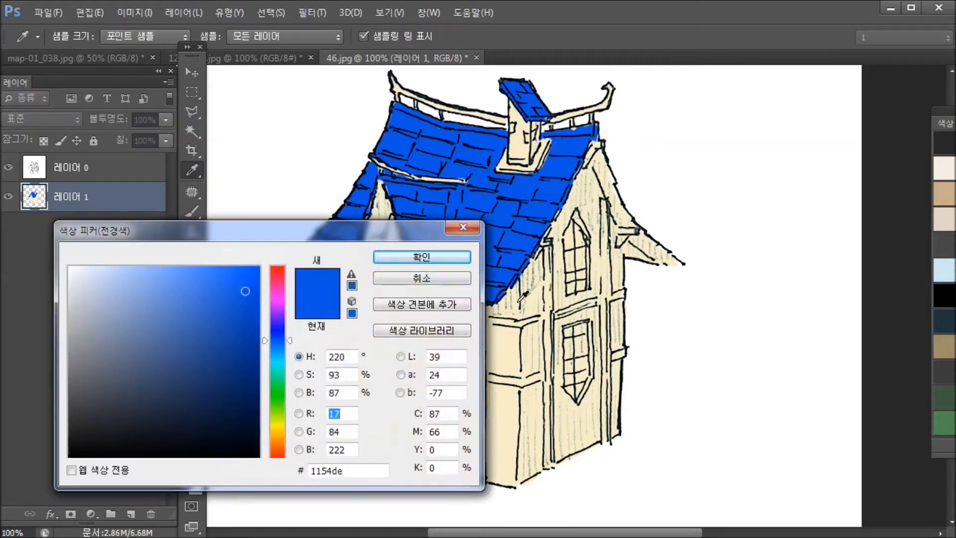
left_click(276, 429)
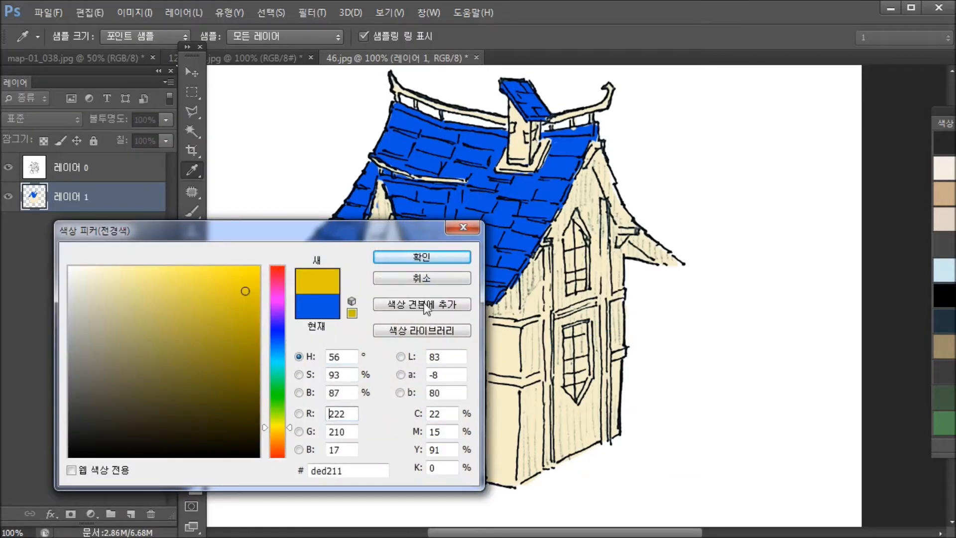
left_click(436, 279)
Step: Mix an olive brown (#948951) from the sampled wall colour and paint the wall panels of the middle band with it
left_click(500, 351, "alt")
key("n")
mouse_move(145, 318)
left_mouse_down()
mouse_move(129, 321)
mouse_move(168, 320)
mouse_move(155, 347)
left_mouse_up()
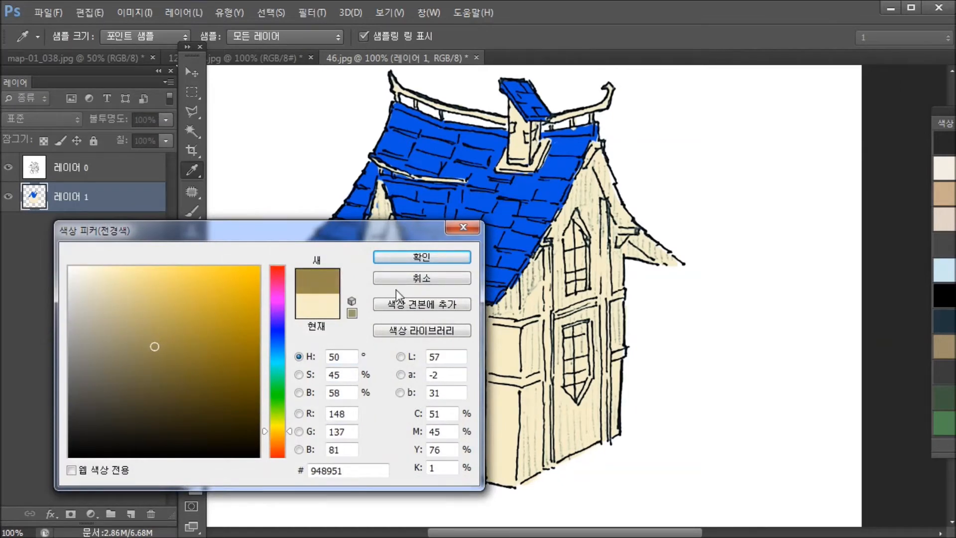
left_click(405, 261)
key("b")
mouse_move(357, 324)
left_mouse_down()
mouse_move(348, 336)
mouse_move(348, 311)
mouse_move(366, 338)
mouse_move(351, 321)
mouse_move(352, 348)
left_mouse_up()
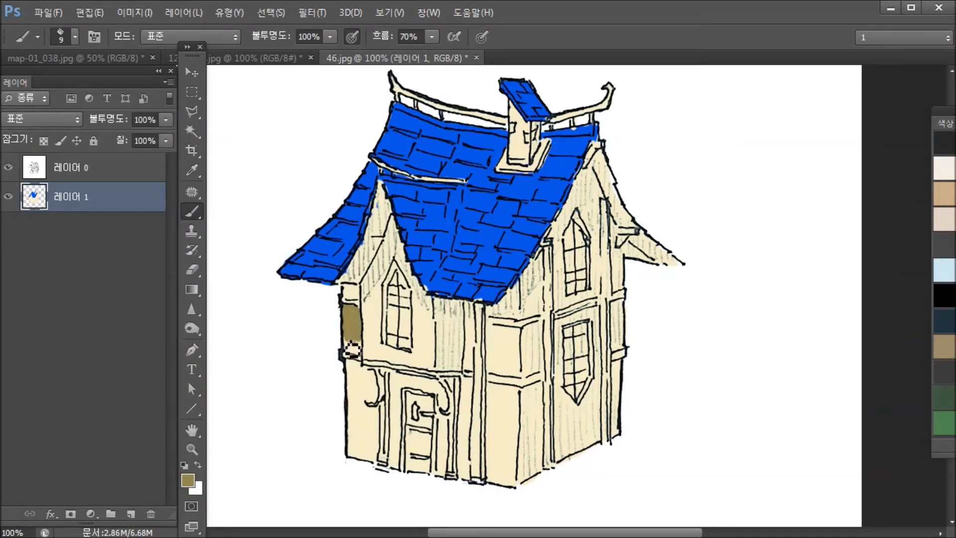
key("w")
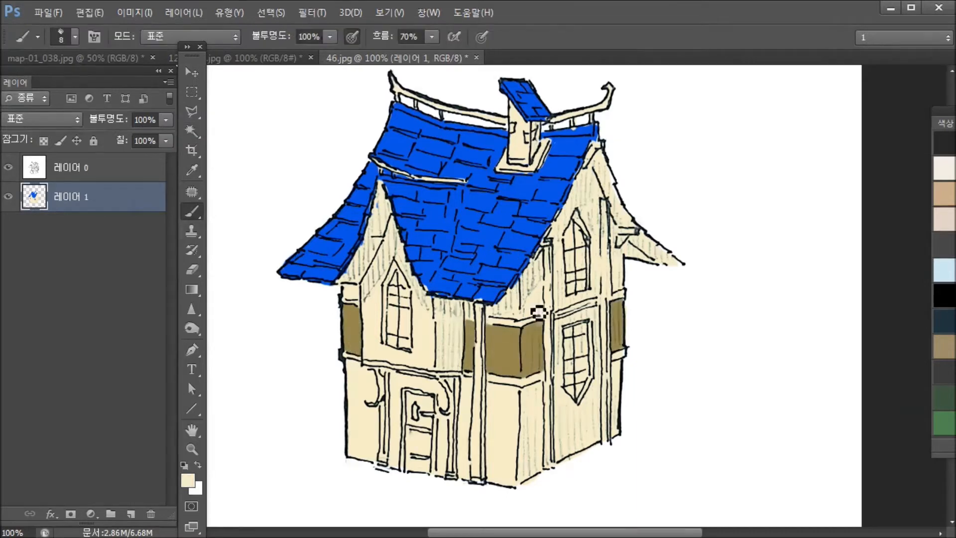
Step: Set the foreground to dark grey-brown #625f50 and paint the house's main vertical posts and horizontal beams
left_click(188, 480)
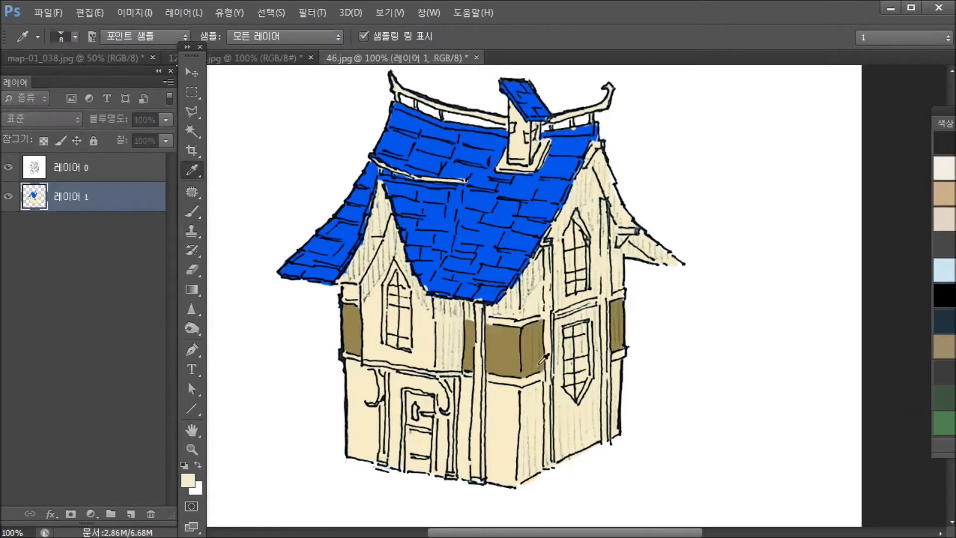
left_click(107, 367)
left_click(102, 384)
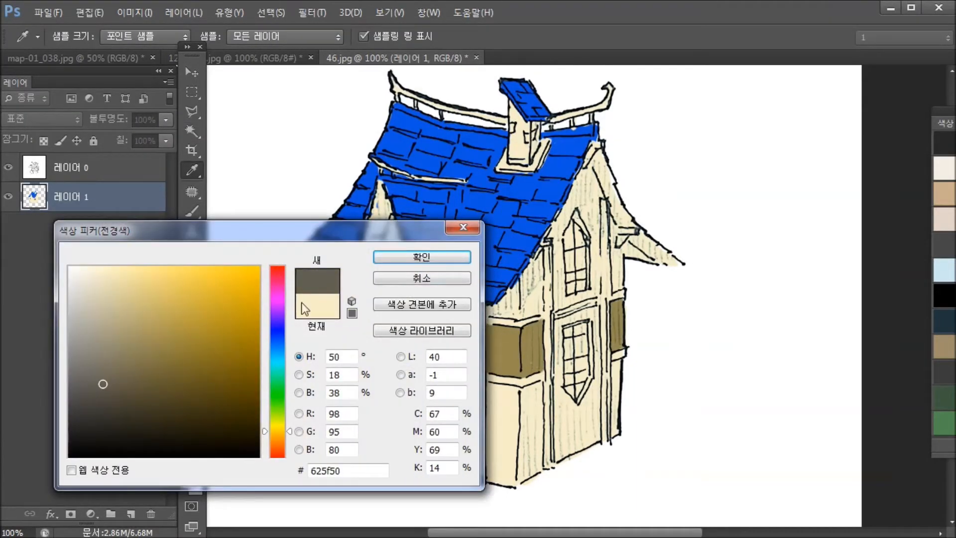
left_click(394, 258)
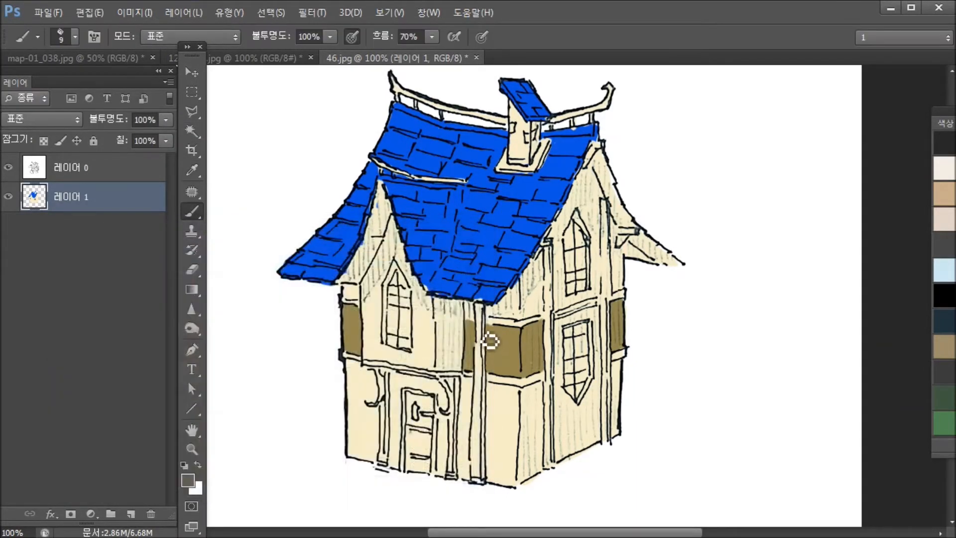
mouse_move(490, 355)
left_mouse_down()
mouse_move(487, 330)
mouse_move(487, 377)
mouse_move(484, 312)
mouse_move(480, 440)
mouse_move(492, 368)
mouse_move(480, 482)
left_mouse_up()
mouse_move(350, 363)
left_mouse_down()
mouse_move(435, 382)
mouse_move(549, 382)
left_mouse_up()
left_click_drag(473, 323, 550, 323)
left_click_drag(556, 250, 557, 472)
left_click_drag(563, 320, 604, 308)
left_click_drag(612, 208, 614, 304)
mouse_move(615, 305)
left_mouse_down()
mouse_move(632, 302)
mouse_move(625, 369)
left_mouse_up()
Step: Paint the posts beside the door and the roof's ridge rails in the same dark grey-brown
mouse_move(378, 368)
left_mouse_down()
mouse_move(379, 455)
mouse_move(391, 441)
left_mouse_up()
mouse_move(442, 379)
left_mouse_down()
mouse_move(466, 395)
mouse_move(454, 478)
left_mouse_up()
left_click_drag(372, 157, 466, 180)
left_click_drag(394, 90, 506, 121)
mouse_move(552, 120)
left_mouse_down()
mouse_move(596, 108)
mouse_move(609, 88)
left_mouse_up()
Step: Set the foreground to a bright sky blue and paint the front window and both side-wall windows
left_click(188, 480)
left_click(277, 353)
left_click(215, 276)
left_click(193, 299)
left_click(423, 259)
left_click(188, 480)
left_click(214, 287)
left_click(422, 258)
key("bracketright")
key("bracketright")
left_click_drag(395, 278, 409, 348)
left_click_drag(574, 225, 584, 290)
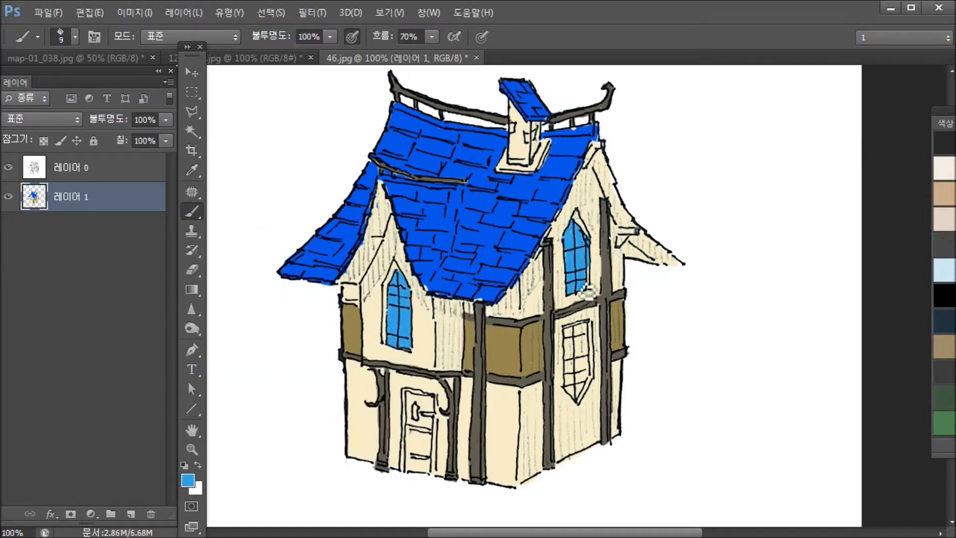
left_click_drag(578, 330, 574, 394)
Step: Sample the beams' dark grey-brown and paint the bracket under the right eave and the tip of the right gable
left_click(574, 408, "alt")
left_click(602, 258, "alt")
left_click_drag(637, 231, 622, 242)
left_click_drag(599, 145, 589, 167)
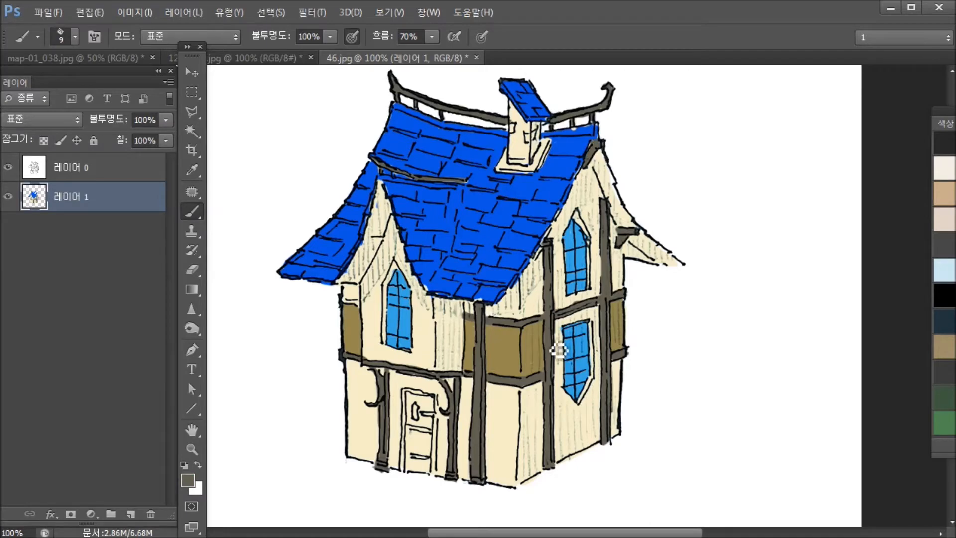
left_click(411, 201, "alt")
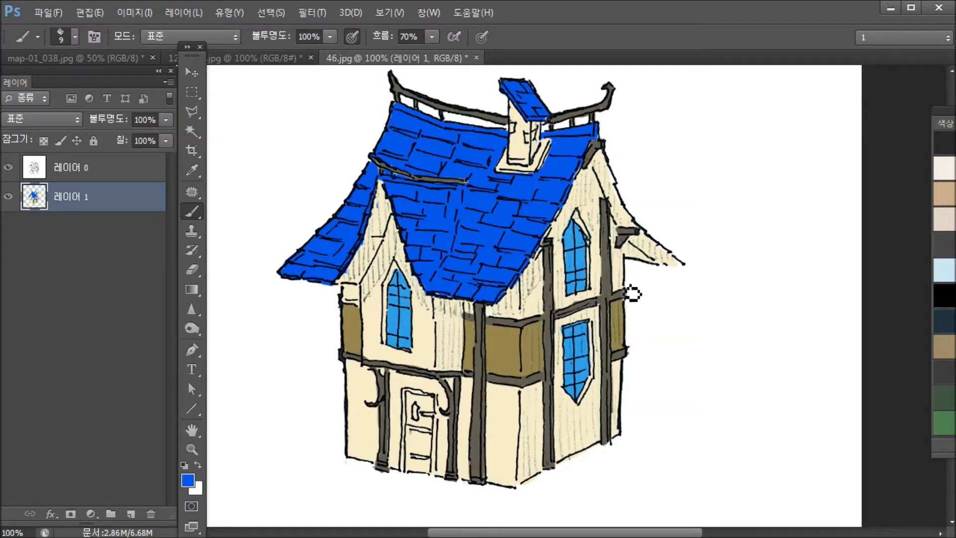
left_click(448, 319, "alt")
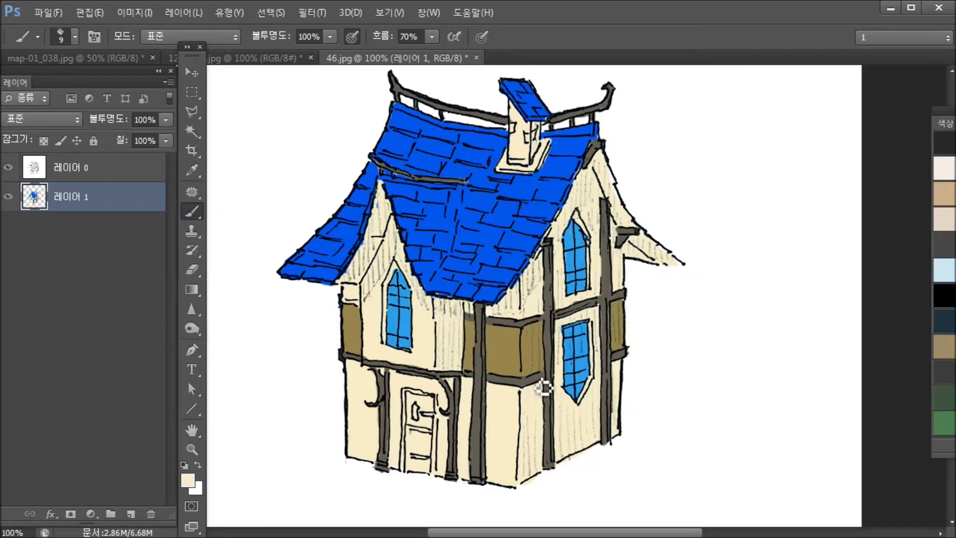
left_click(564, 329, "alt")
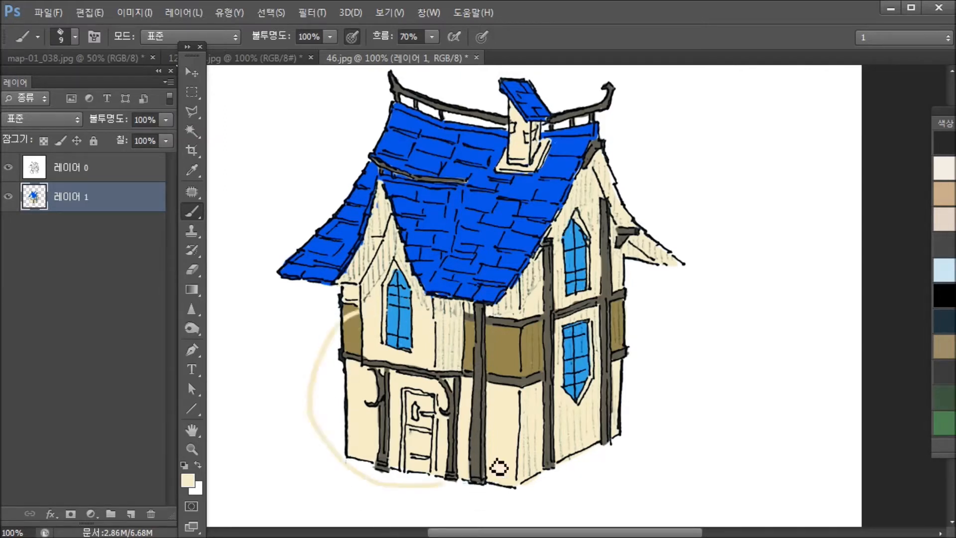
left_click(509, 369, "alt")
mouse_move(371, 291)
left_mouse_down()
mouse_move(406, 480)
mouse_move(454, 282)
mouse_move(399, 279)
left_mouse_up()
mouse_move(570, 254)
left_mouse_down()
mouse_move(535, 378)
mouse_move(599, 474)
mouse_move(586, 280)
left_mouse_up()
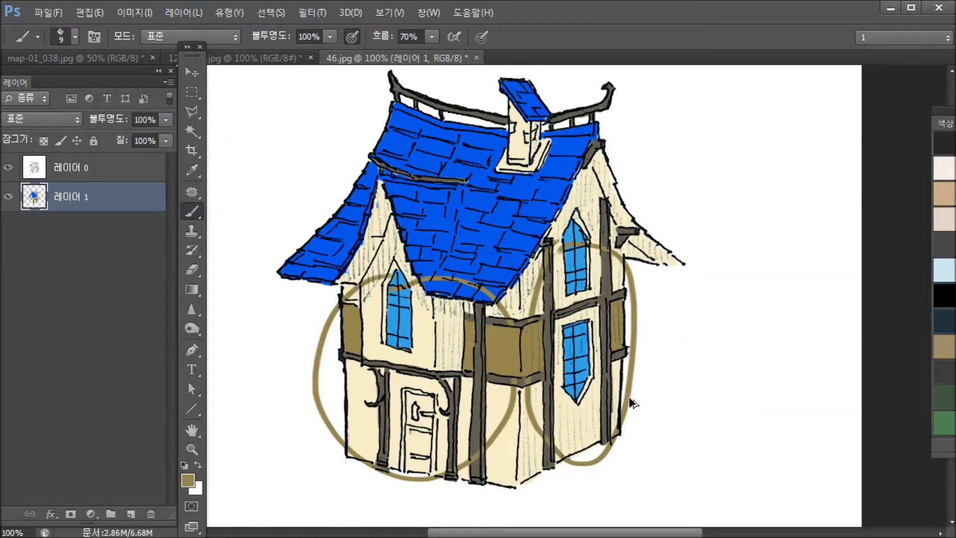
key("ctrl+alt+z")
key("ctrl+alt+z")
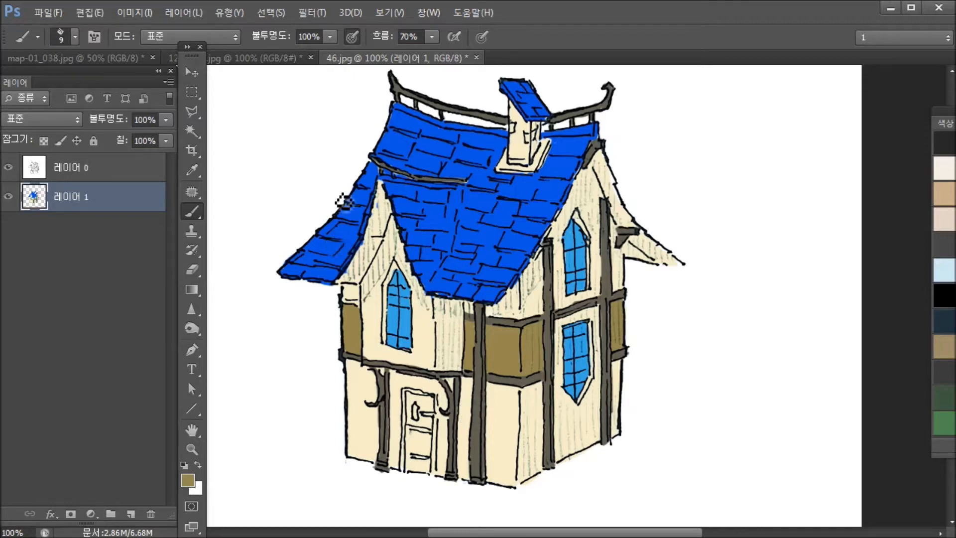
left_click(386, 210, "alt")
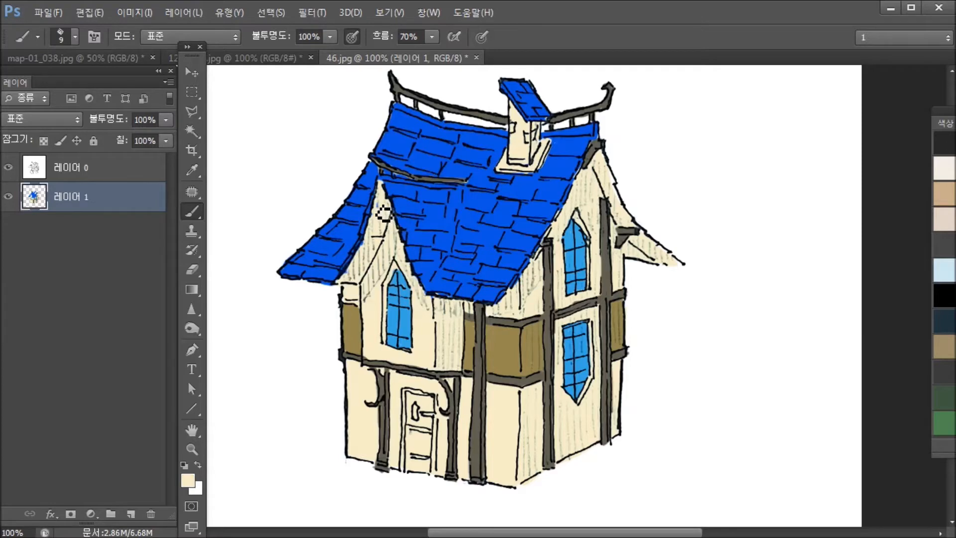
left_click(379, 228, "alt")
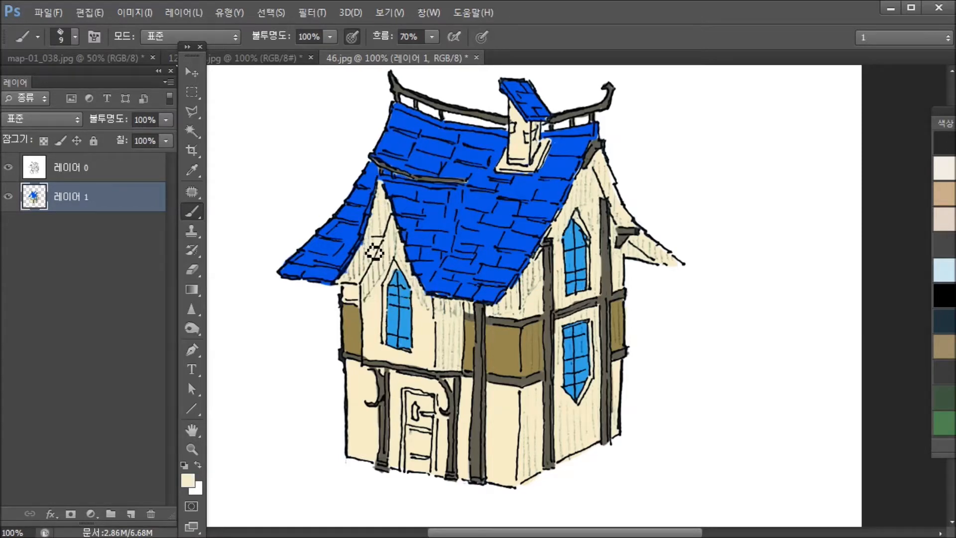
Step: Outline the right side wall, including its gable and eave, with a Polygonal Lasso selection starting at the house's front corner edge
key("l")
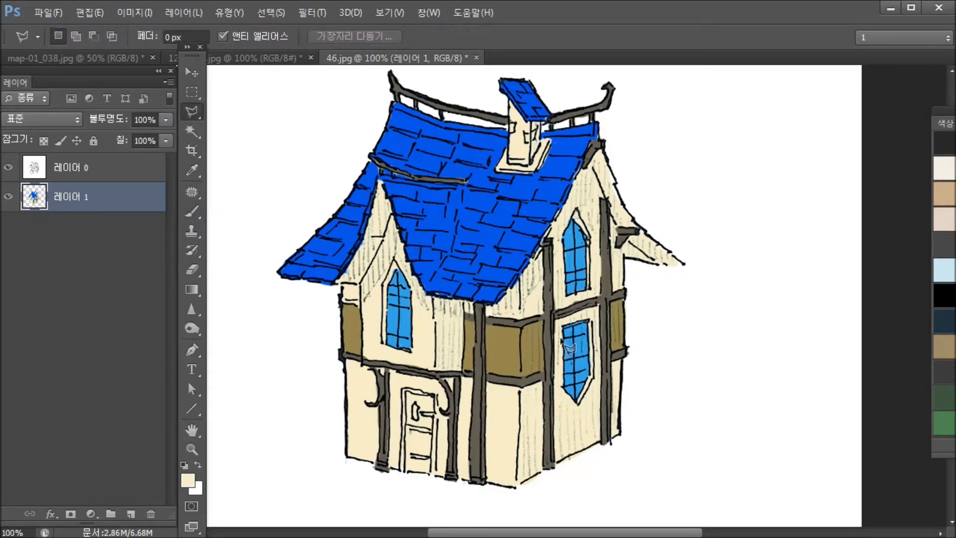
left_click(521, 284)
left_click(521, 401)
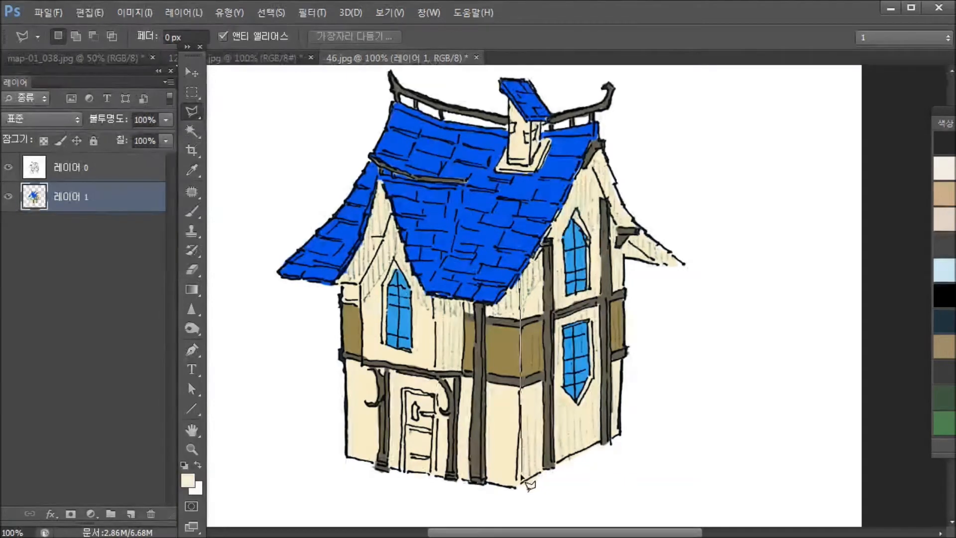
left_click(515, 488)
left_click(631, 436)
left_click(638, 264)
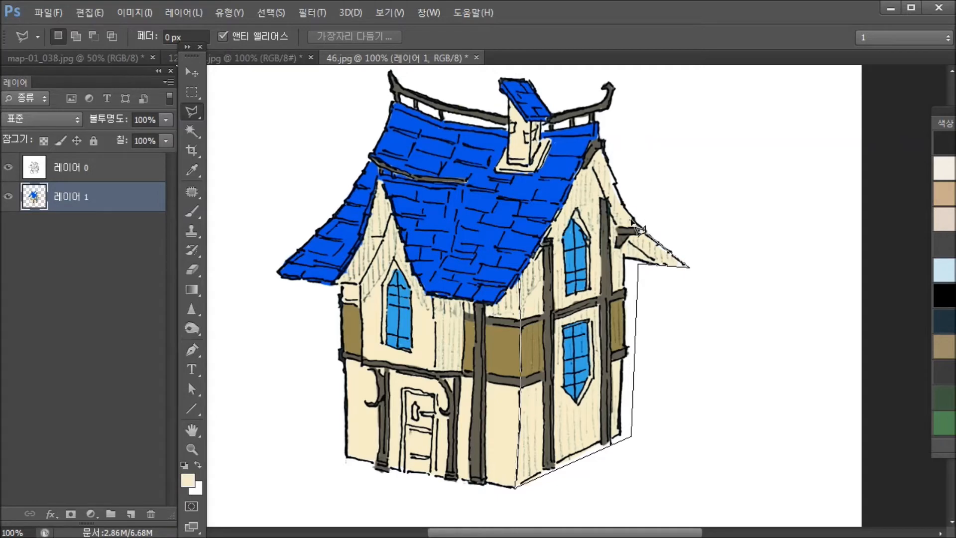
left_click(621, 198)
left_click(614, 178)
left_click(602, 148)
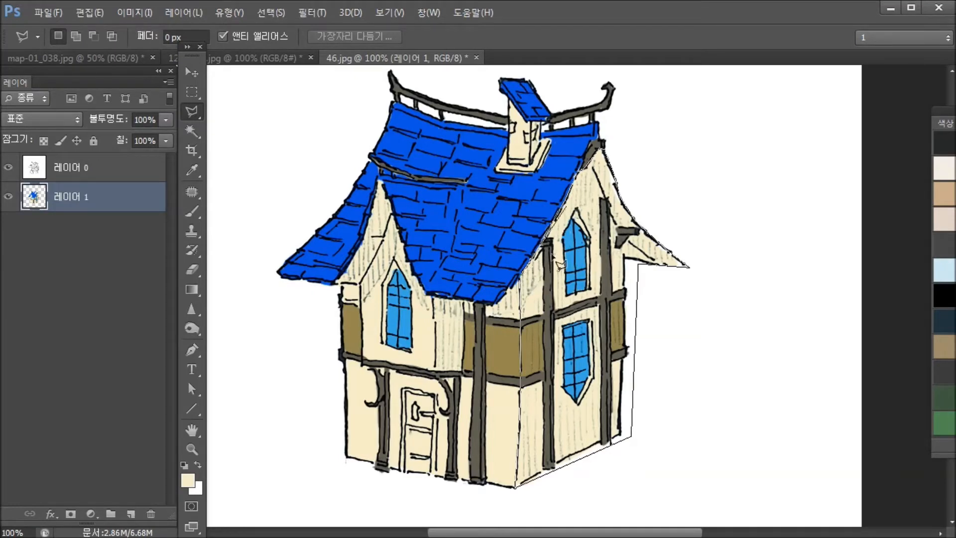
double_click(522, 285)
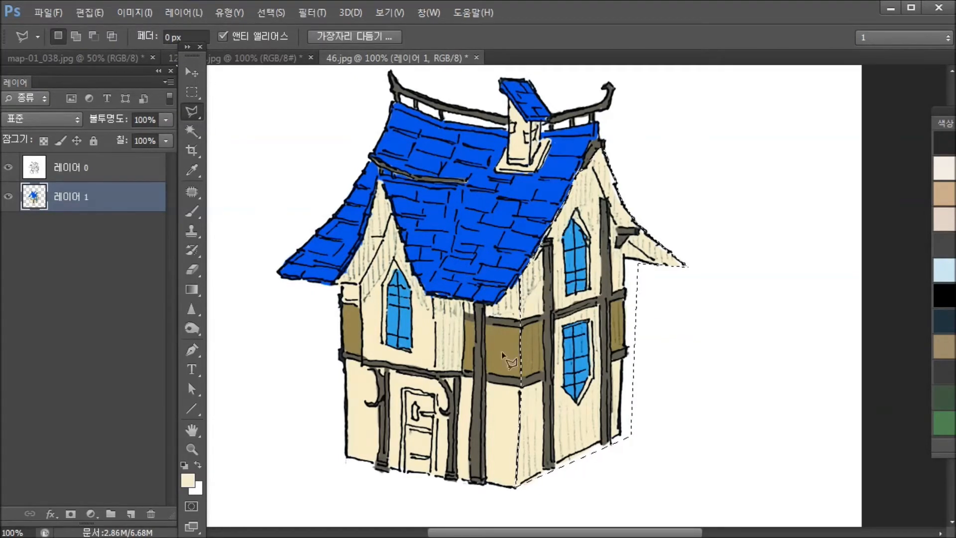
Step: Add the narrow hatched wall strip beside the front gable, above the door beam, to the selection
key("shift")
left_click(434, 299, "shift")
left_click(436, 375)
left_click(463, 375)
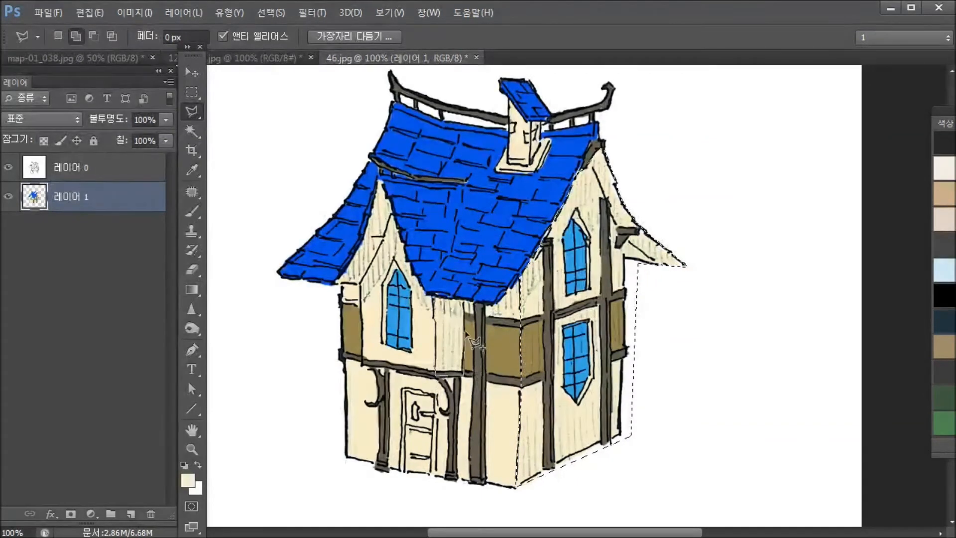
left_click(463, 300)
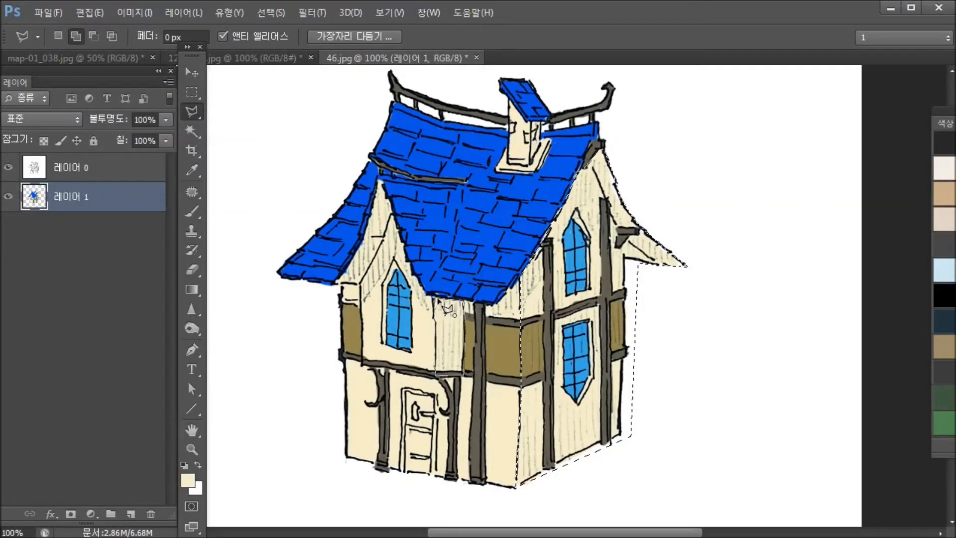
left_click(436, 301)
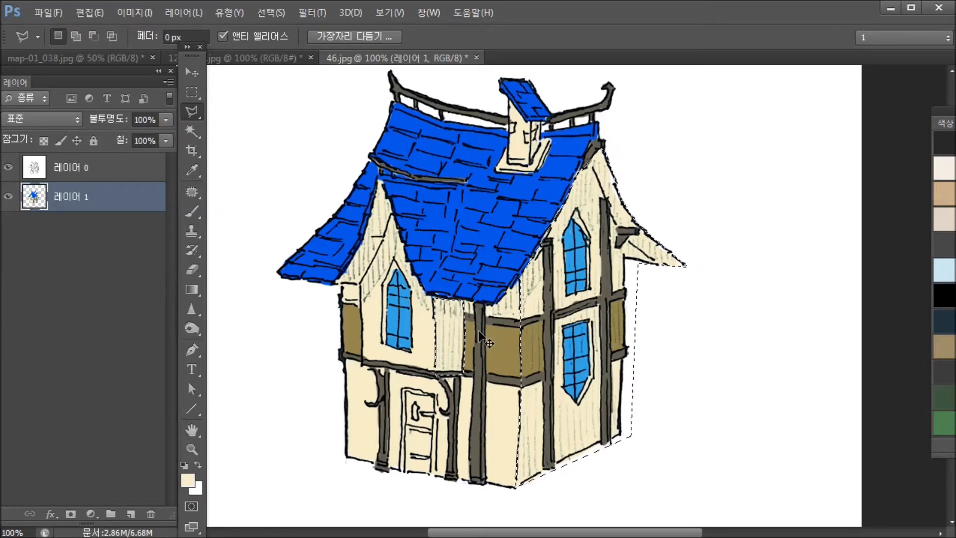
key("shift")
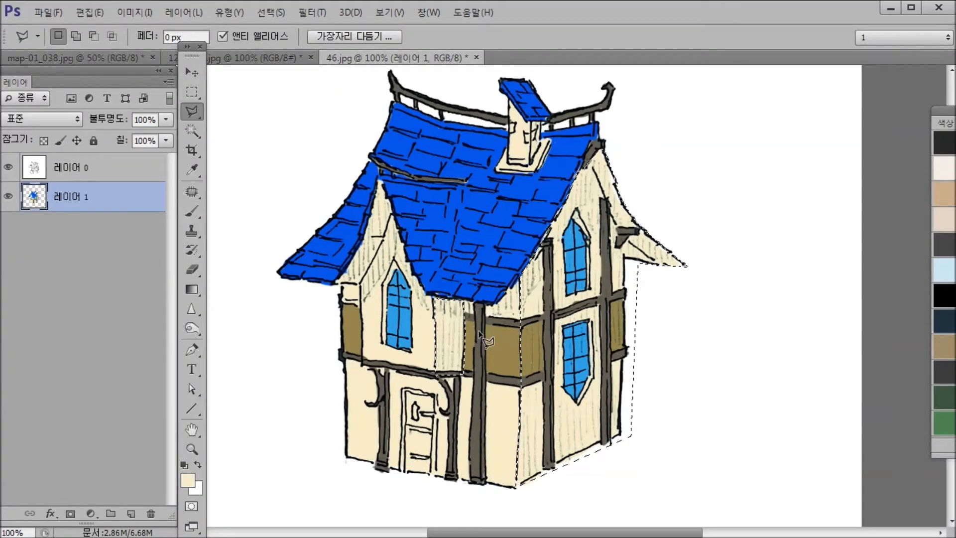
key("shift")
key("shift+F1")
key("shift+F1")
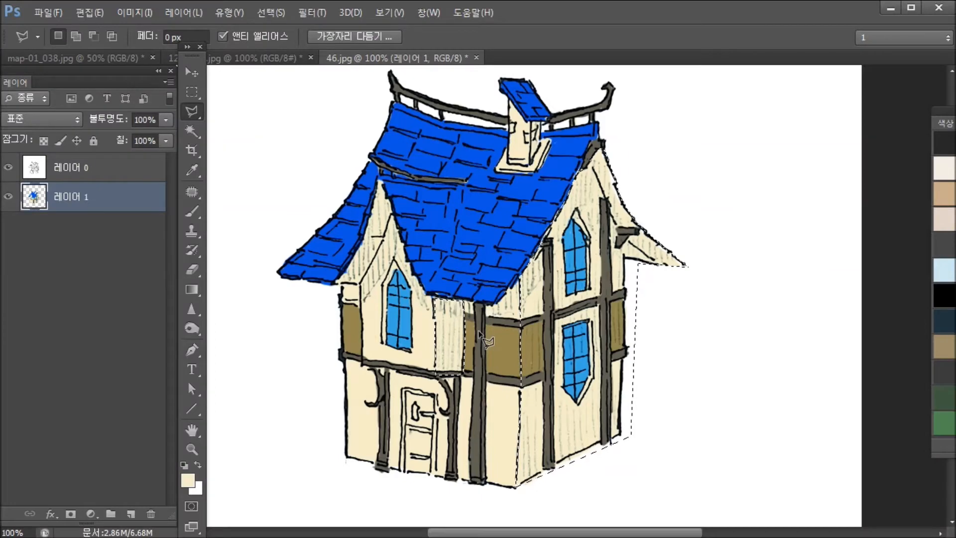
key("shift")
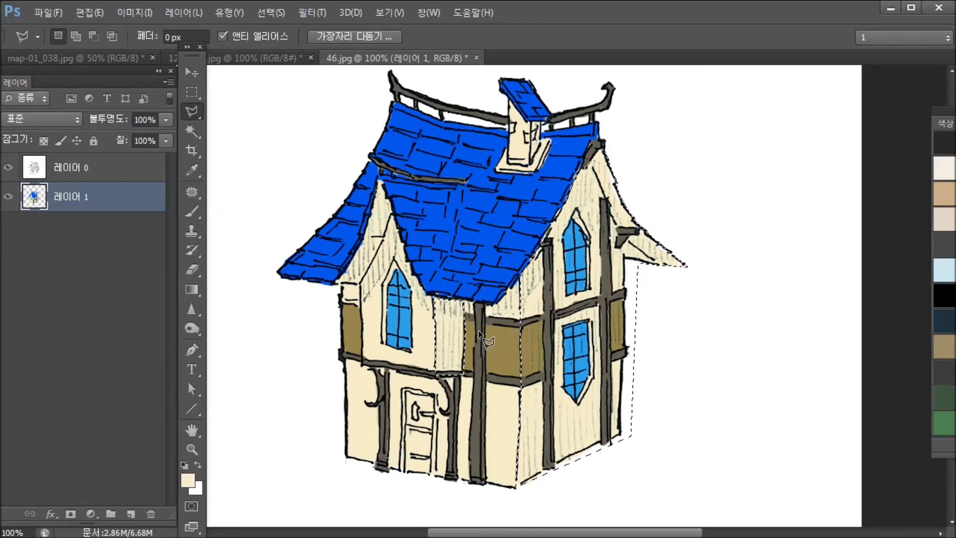
Step: Darken the selected walls with Brightness/Contrast, using brightness -32 and a raised contrast, and clear the selection
key("alt+i")
key("j")
key("c")
mouse_move(133, 306)
left_mouse_down()
mouse_move(94, 306)
mouse_move(122, 304)
left_mouse_up()
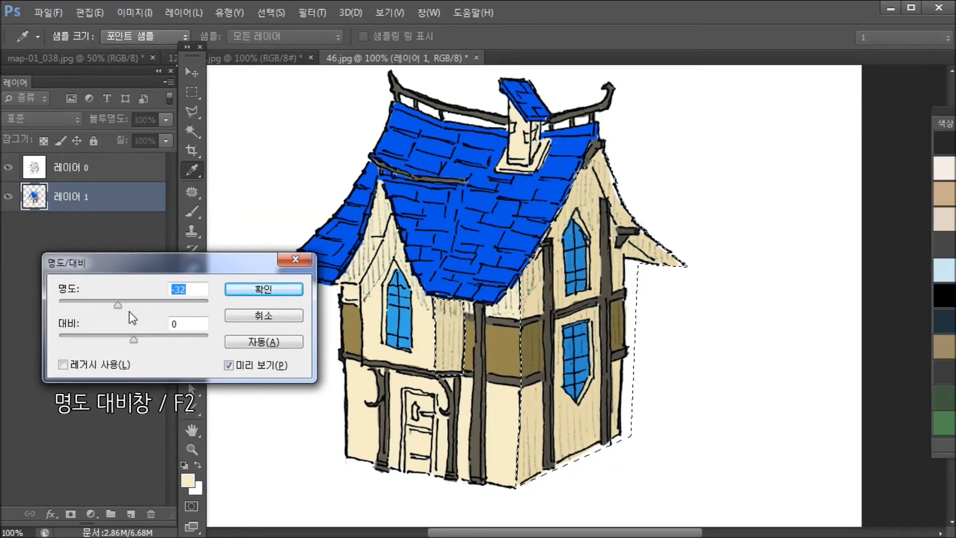
left_click_drag(136, 340, 159, 342)
left_click(262, 292)
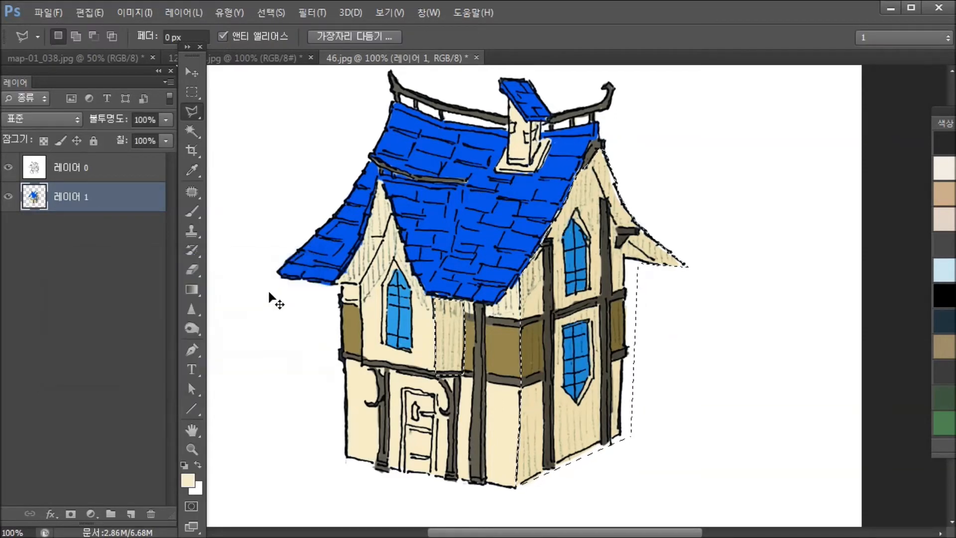
key("ctrl+d")
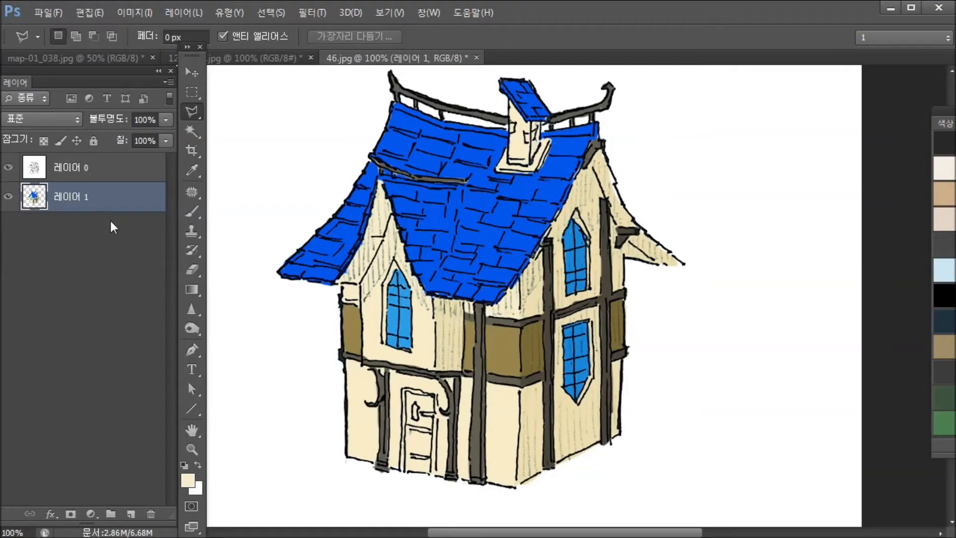
Step: Create a new layer above the colour layer with Multiply blending and 50% fill
key("ctrl+shift+n")
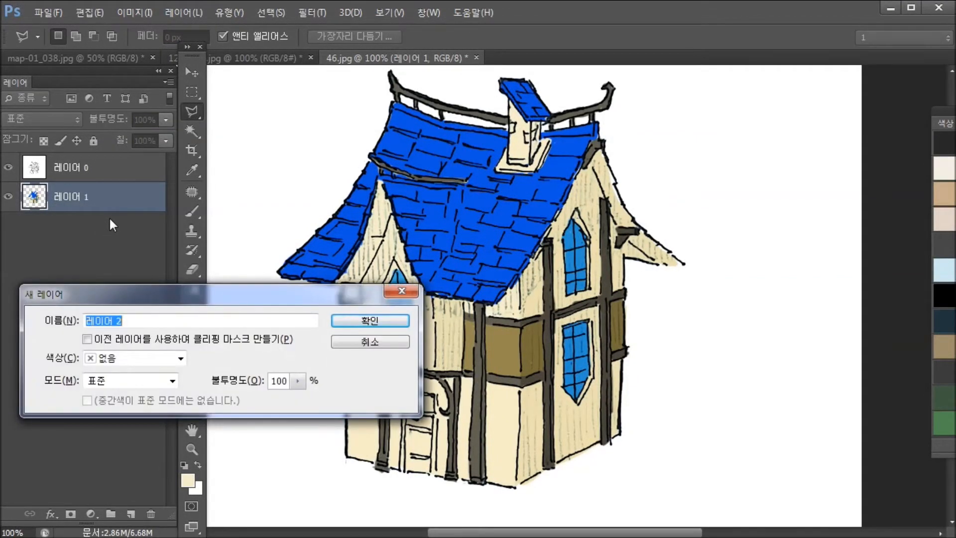
key("Return")
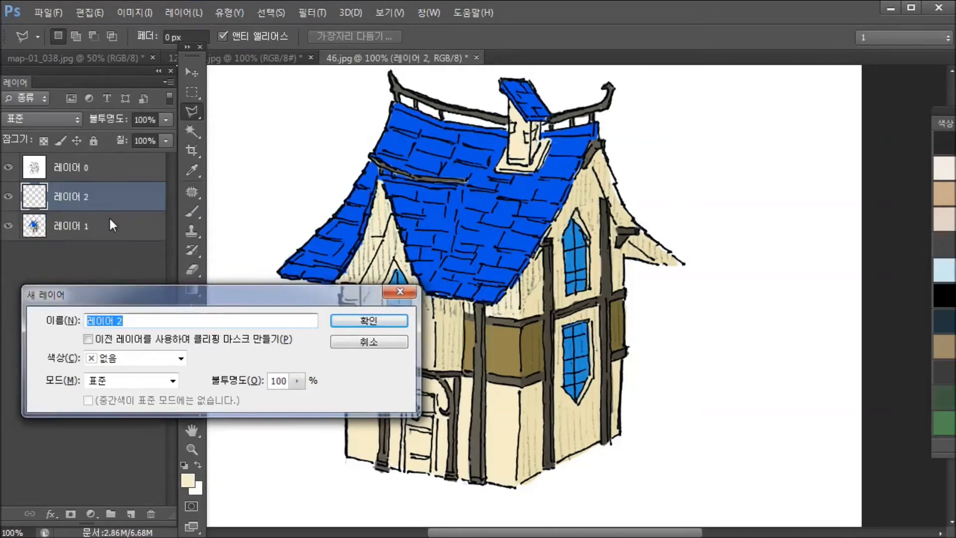
left_click(55, 119)
left_click(35, 182)
left_click(155, 142)
type("50")
key("Return")
Step: Set the foreground colour to a dark bluish grey for shading on the new Multiply layer
key("n")
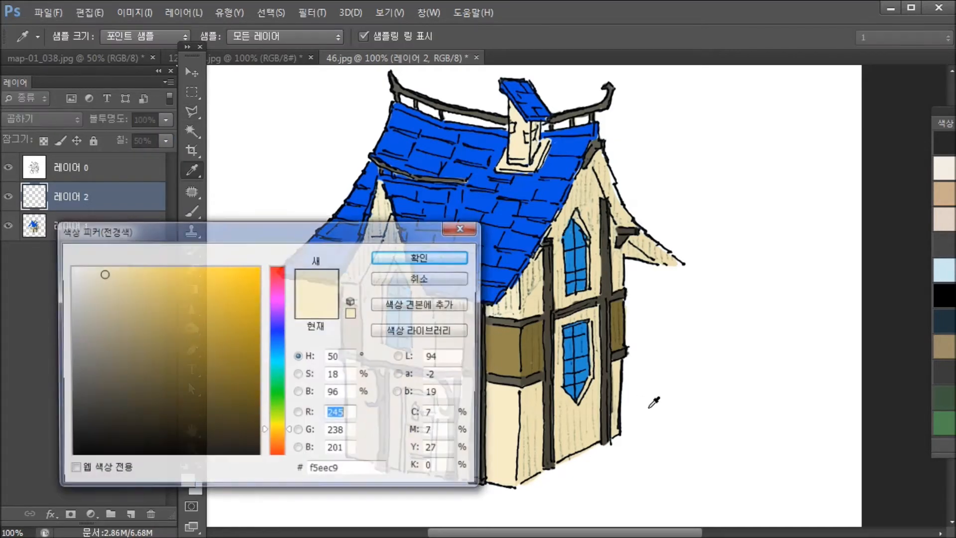
mouse_move(192, 415)
left_mouse_down()
mouse_move(149, 423)
mouse_move(17, 515)
left_mouse_up()
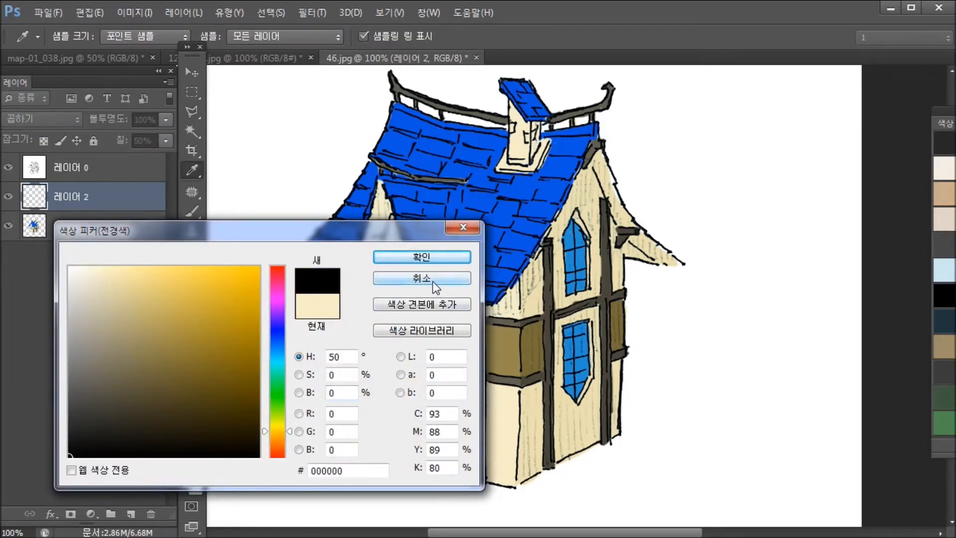
left_click(277, 327)
left_click_drag(96, 428, 100, 420)
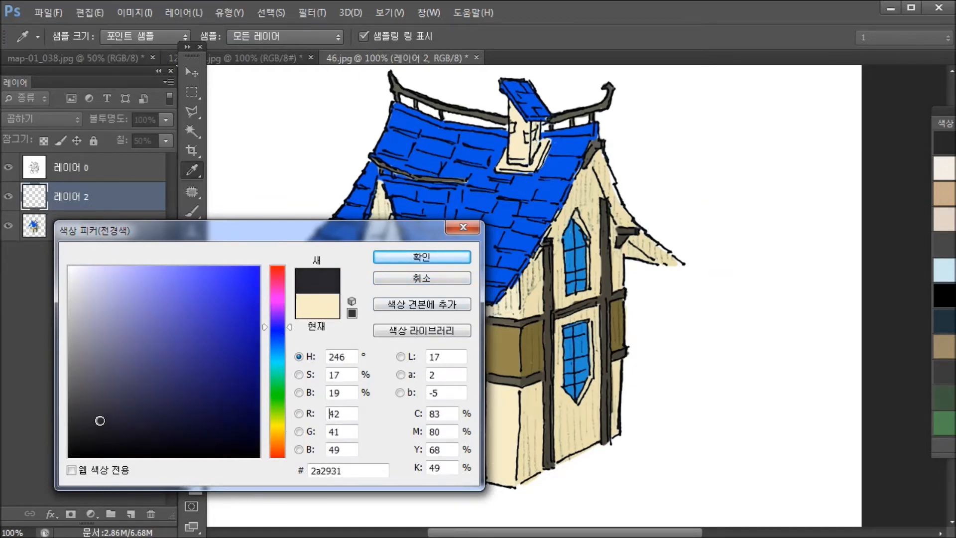
left_click(426, 259)
Step: Raise the Multiply layer's fill to 100% and paint a test blob beside the house, enlarging the brush to 25
key("l")
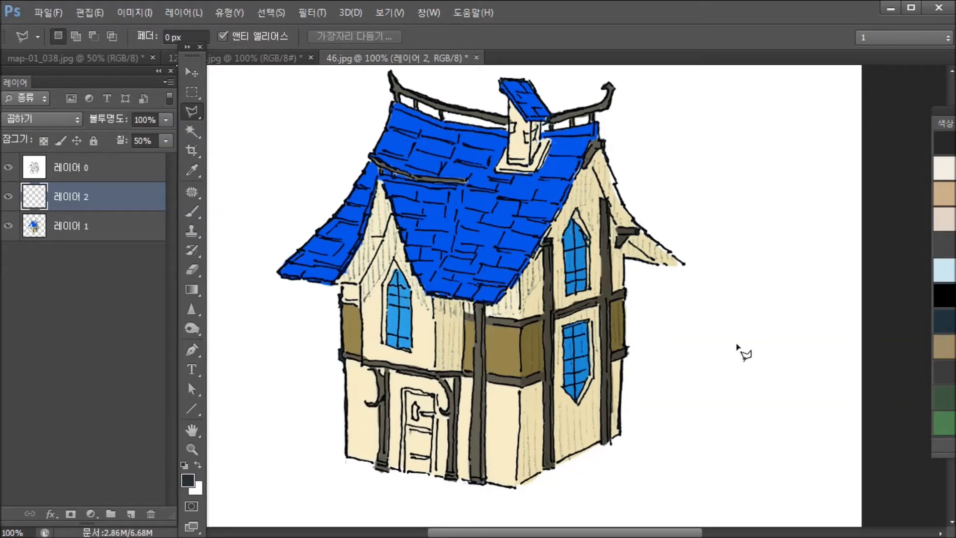
key("b")
mouse_move(745, 359)
left_mouse_down()
mouse_move(752, 384)
mouse_move(736, 359)
mouse_move(760, 374)
left_mouse_up()
key("ctrl+z")
left_click(166, 141)
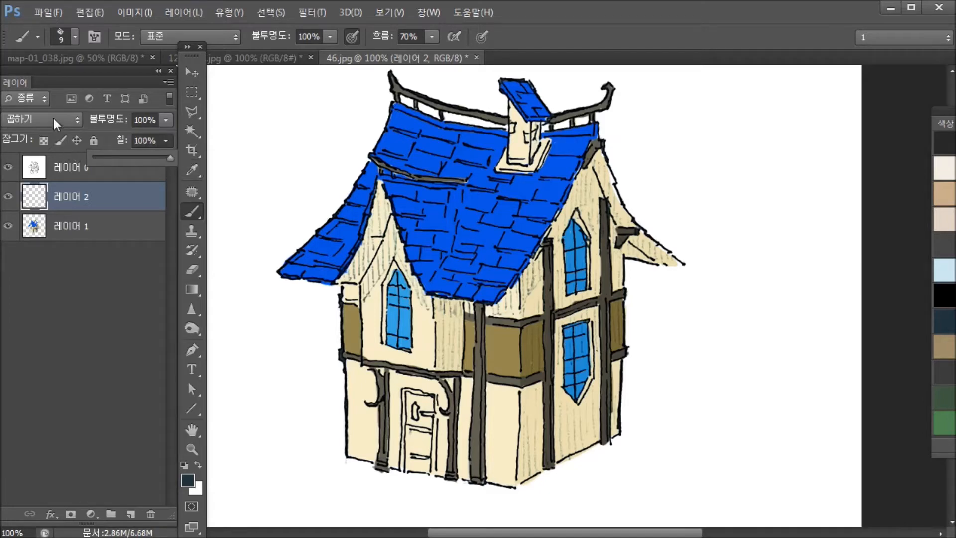
mouse_move(740, 347)
left_mouse_down()
mouse_move(728, 369)
mouse_move(739, 379)
mouse_move(743, 359)
mouse_move(743, 391)
mouse_move(742, 351)
mouse_move(732, 372)
mouse_move(753, 359)
left_mouse_up()
key("bracketright")
key("bracketright")
key("bracketright")
Step: Set the Multiply layer's fill to 50% and erase the test blob beside the house
left_click(149, 142)
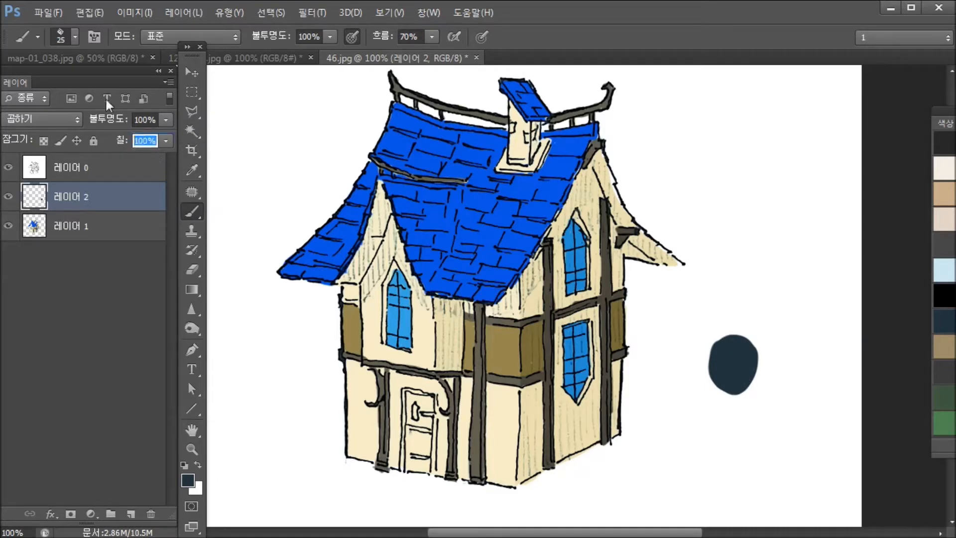
type("50")
key("Return")
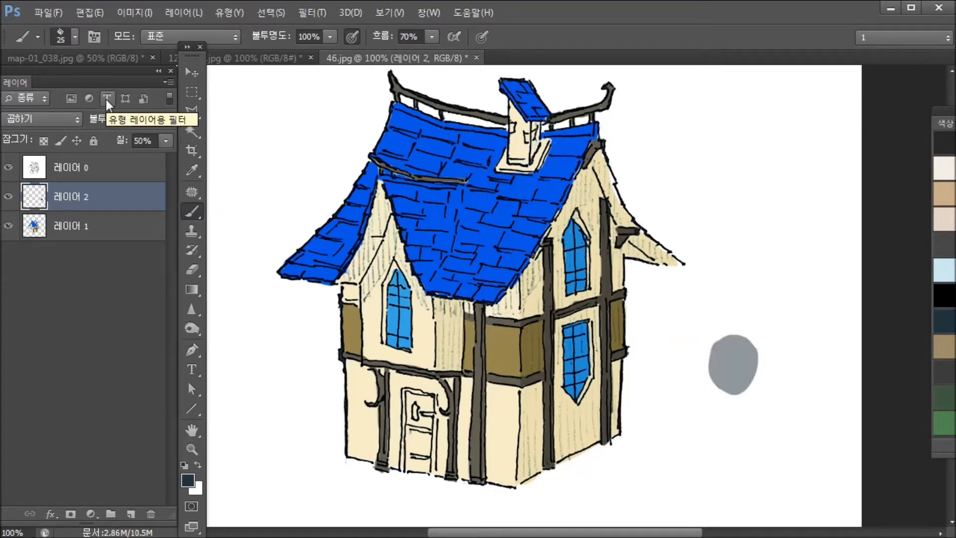
key("e")
mouse_move(726, 363)
left_mouse_down()
mouse_move(751, 351)
mouse_move(752, 305)
left_mouse_up()
key("b")
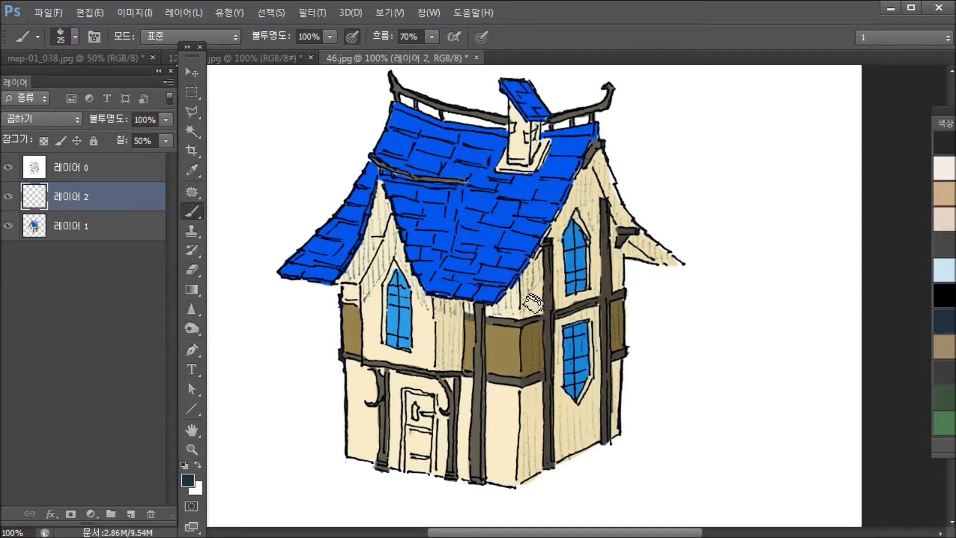
mouse_move(583, 319)
left_mouse_down()
mouse_move(548, 380)
mouse_move(581, 315)
left_mouse_up()
key("ctrl+z")
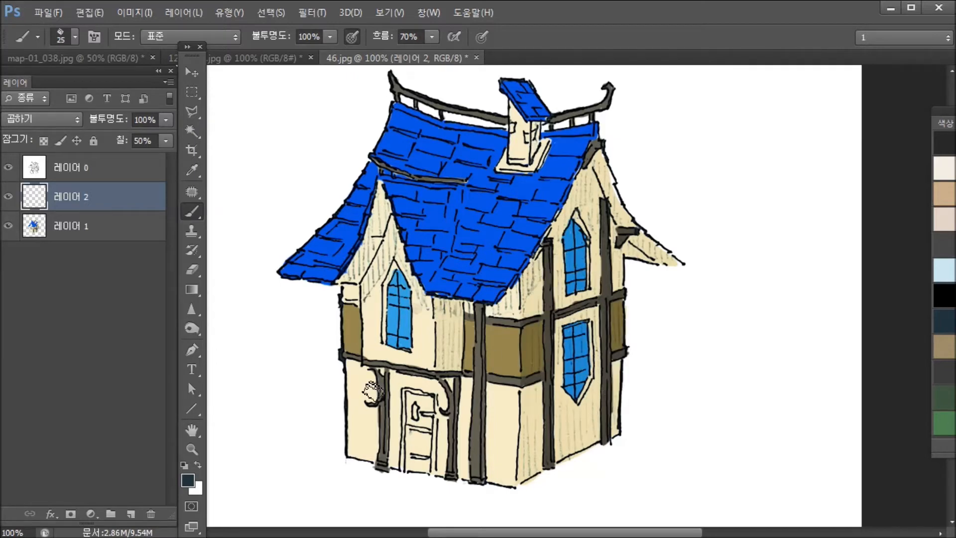
left_click_drag(372, 390, 411, 314)
key("ctrl+z")
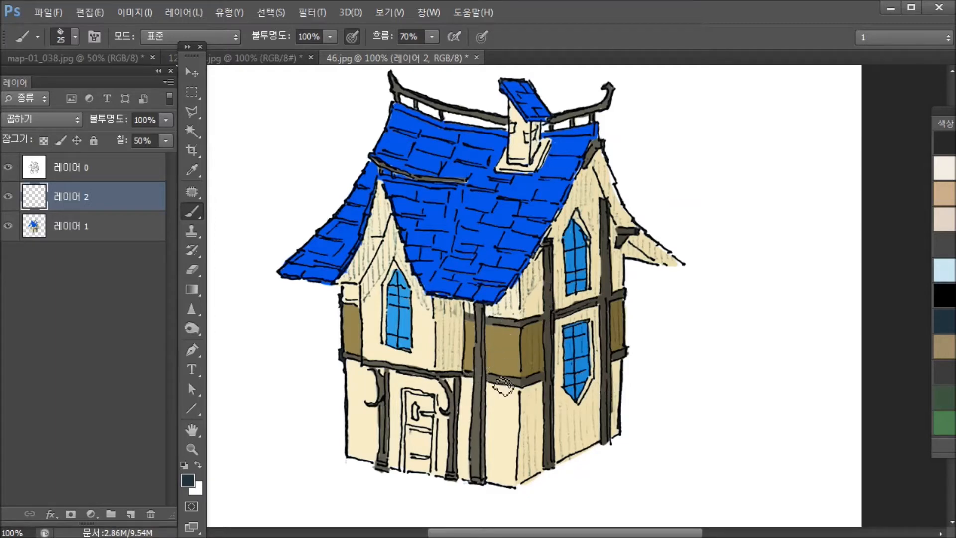
mouse_move(371, 315)
left_mouse_down()
mouse_move(385, 291)
mouse_move(403, 306)
mouse_move(438, 379)
left_mouse_up()
key("ctrl+z")
Step: Paint shade over the right side wall, its windows and beams from the gable downwards, reducing the brush to 15
mouse_move(546, 304)
left_mouse_down()
mouse_move(531, 380)
mouse_move(544, 379)
mouse_move(554, 279)
left_mouse_up()
key("bracketleft")
key("bracketleft")
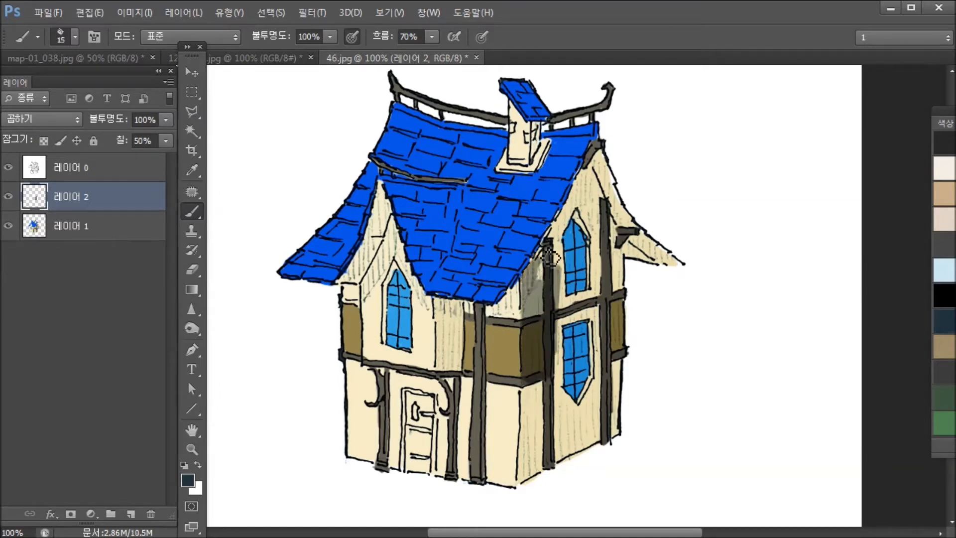
mouse_move(550, 259)
left_mouse_down()
mouse_move(540, 295)
mouse_move(551, 290)
mouse_move(563, 312)
left_mouse_up()
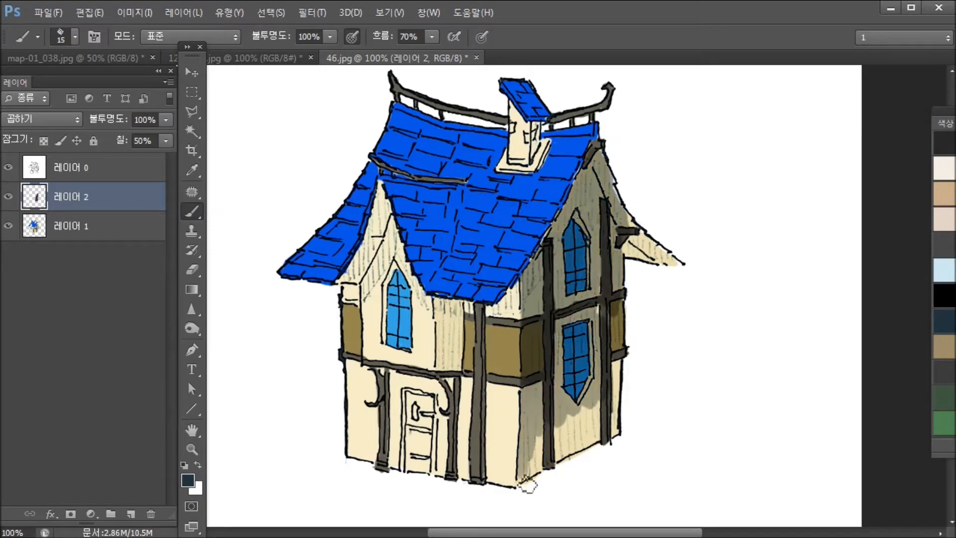
left_click_drag(528, 480, 549, 475)
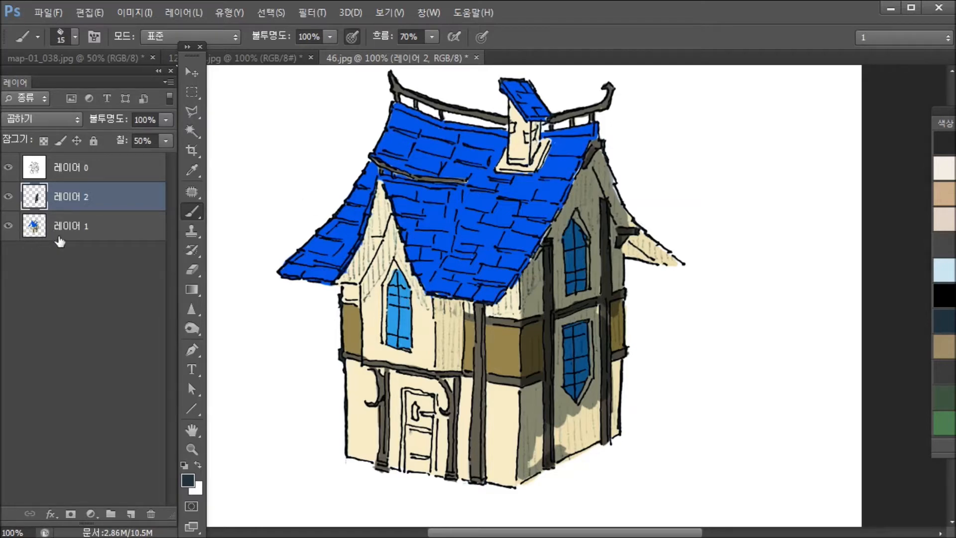
Step: Load the outline of the colour layer 레이어 1 as a selection and make the Multiply layer 레이어 2 active
left_click(75, 232)
left_click(8, 226)
left_click(9, 227)
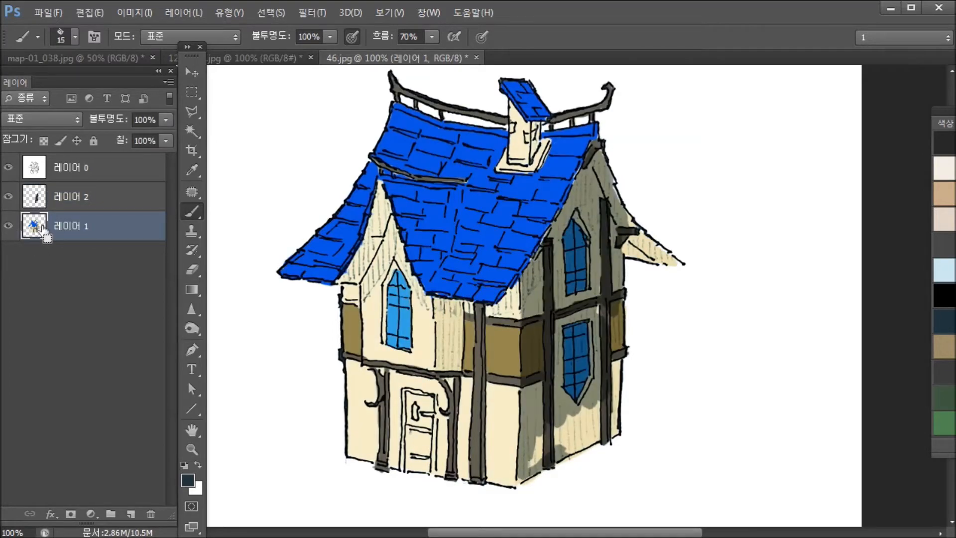
left_click(34, 227, "ctrl")
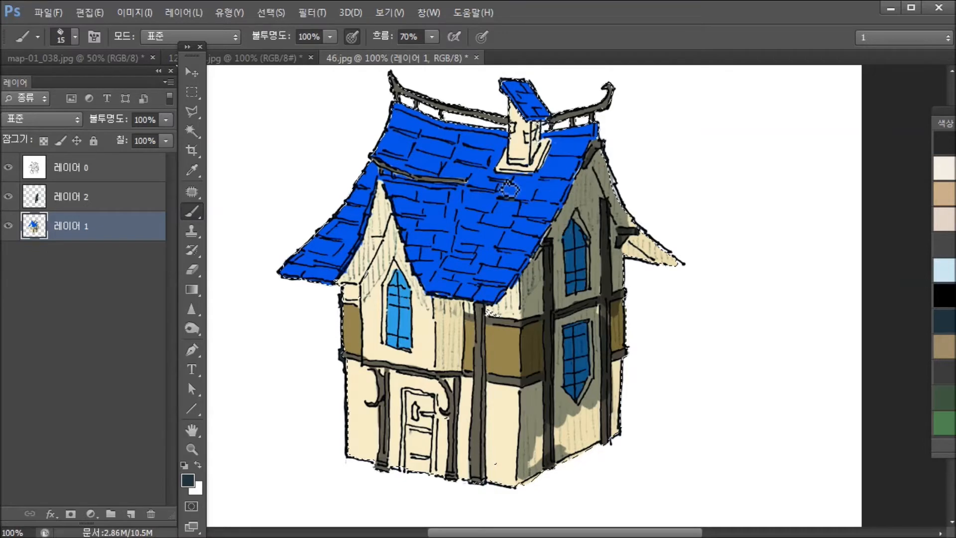
left_click(39, 200)
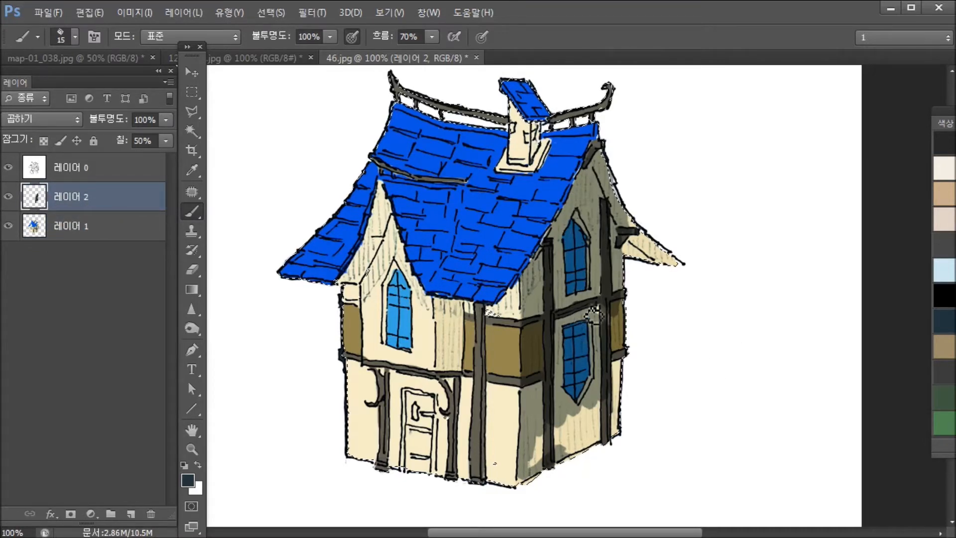
Step: Finish shading the right side inside the selection, covering the far panel, projecting eave, lower wall and gable beam end
mouse_move(608, 339)
left_mouse_down()
mouse_move(618, 376)
mouse_move(623, 344)
left_mouse_up()
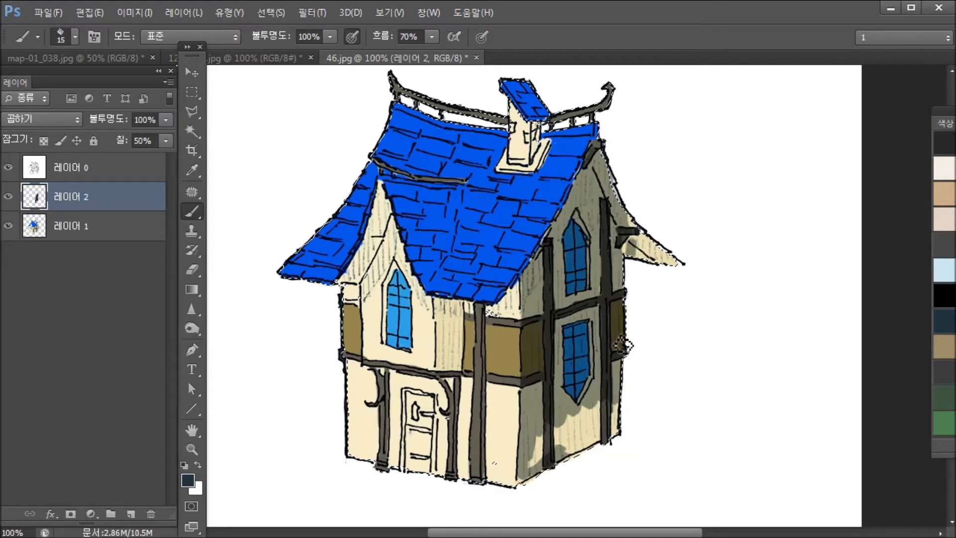
mouse_move(643, 249)
left_mouse_down()
mouse_move(651, 274)
mouse_move(667, 251)
mouse_move(684, 266)
left_mouse_up()
mouse_move(570, 425)
left_mouse_down()
mouse_move(545, 435)
mouse_move(537, 469)
left_mouse_up()
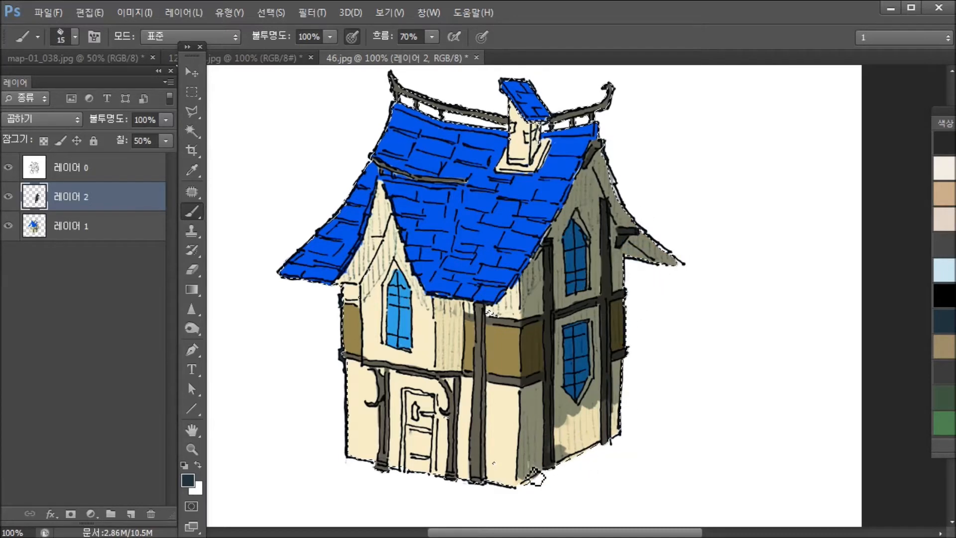
mouse_move(563, 421)
left_mouse_down()
mouse_move(575, 462)
mouse_move(609, 407)
mouse_move(621, 442)
left_mouse_up()
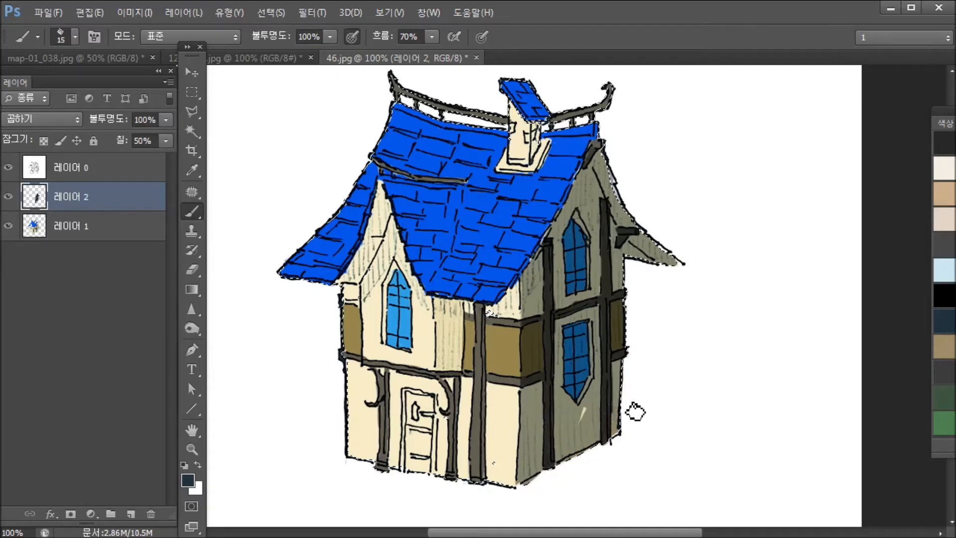
left_click_drag(598, 142, 590, 152)
Step: Shade the hatched wall strip beside the front gable with a size 9 brush
key("bracketleft")
key("bracketleft")
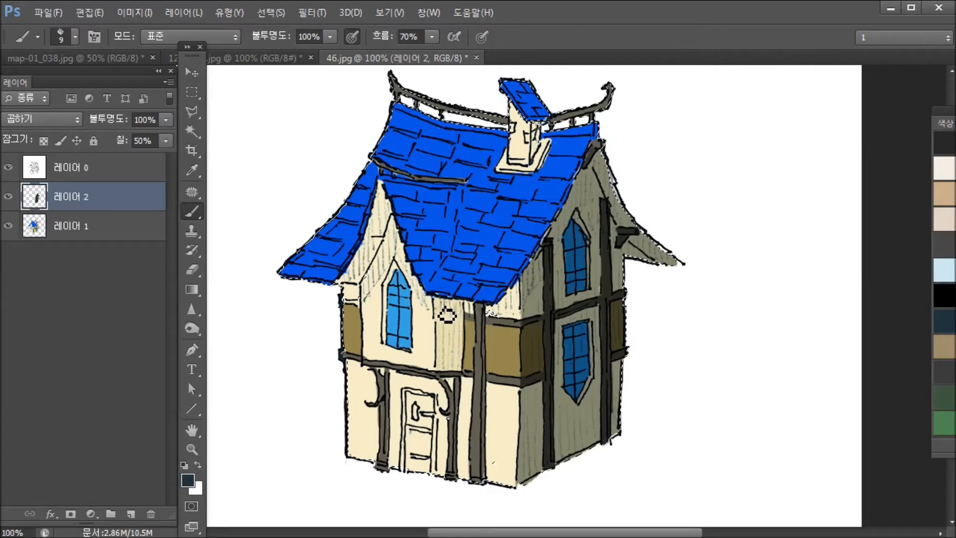
mouse_move(445, 310)
left_mouse_down()
mouse_move(444, 378)
mouse_move(463, 378)
mouse_move(464, 366)
mouse_move(467, 380)
mouse_move(469, 318)
mouse_move(446, 310)
mouse_move(463, 309)
mouse_move(453, 325)
mouse_move(456, 317)
mouse_move(463, 355)
mouse_move(465, 319)
mouse_move(448, 314)
mouse_move(455, 370)
left_mouse_up()
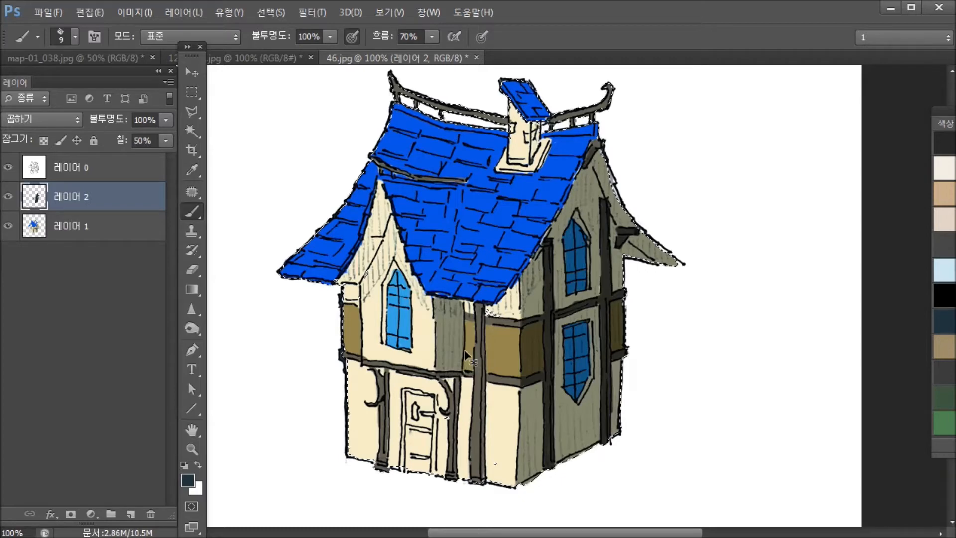
Step: Add shade along the right edge of the tall front post beside the door down to its base
key("ctrl+plus")
key("ctrl+plus")
scroll(640, 216, "down", 5)
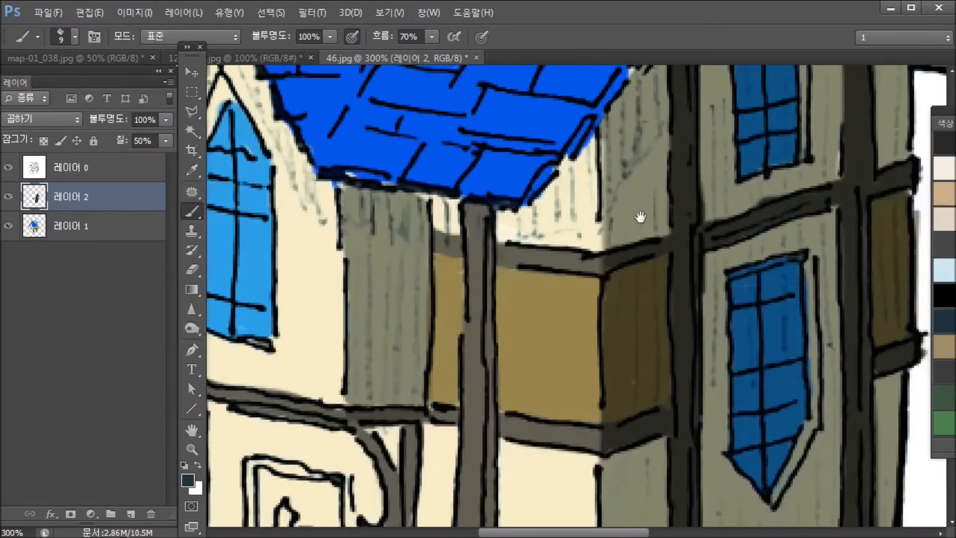
mouse_move(484, 219)
left_mouse_down()
mouse_move(482, 465)
mouse_move(497, 498)
mouse_move(488, 249)
left_mouse_up()
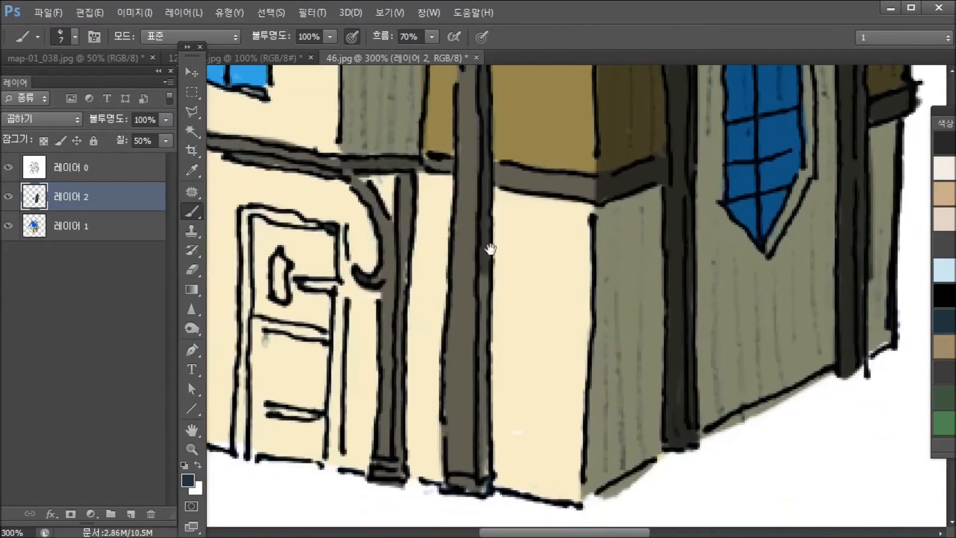
left_click_drag(493, 308, 487, 444)
Step: Draw a light-direction arrow in the empty area at the house's upper left, pointing down towards the roof
key("ctrl+minus")
key("ctrl+minus")
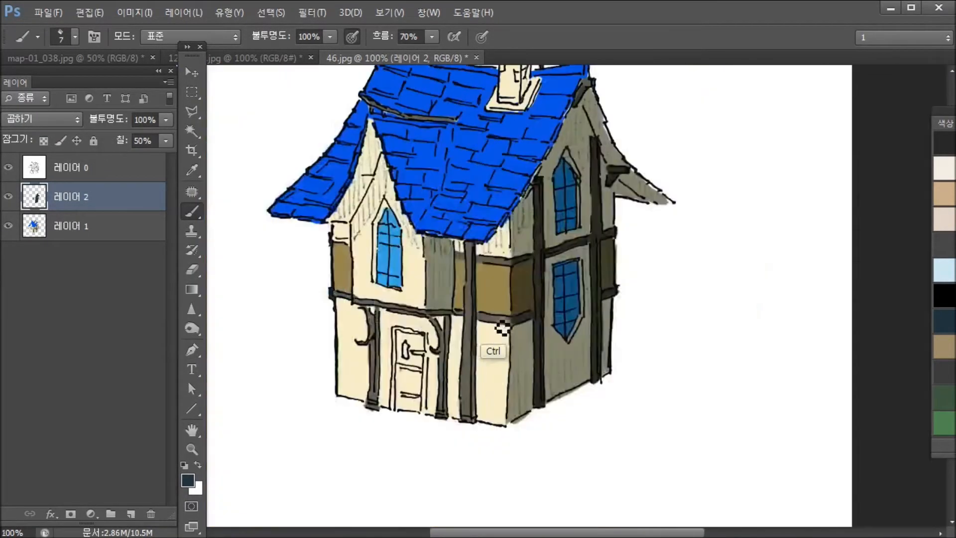
left_click_drag(587, 269, 689, 436)
mouse_move(300, 179)
left_mouse_down()
mouse_move(388, 244)
mouse_move(348, 242)
left_mouse_up()
left_click_drag(480, 405, 362, 238)
Step: Shade the narrow brown panel left of the tall front post with a size 10 brush, plus the post's right edge
key("bracketright")
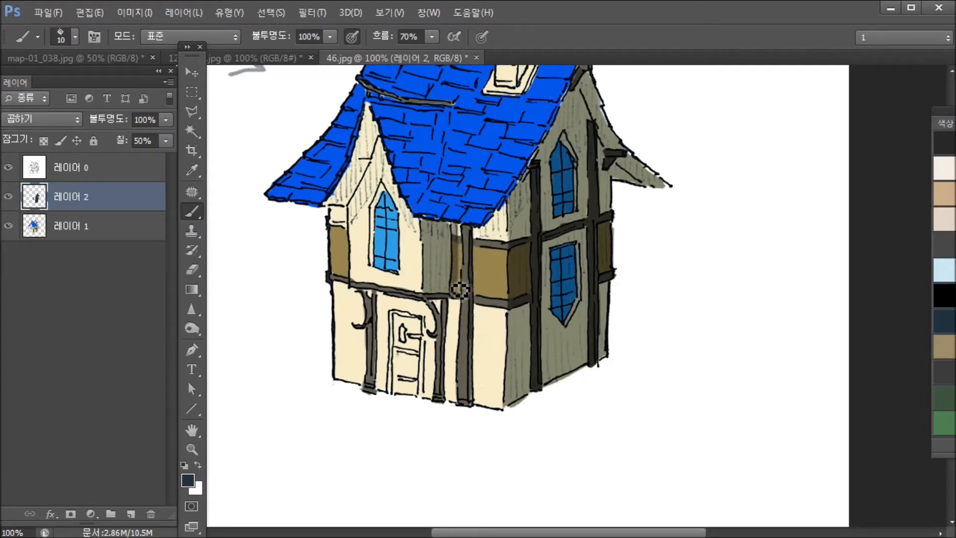
mouse_move(461, 261)
left_mouse_down()
mouse_move(461, 299)
mouse_move(463, 235)
mouse_move(466, 277)
mouse_move(469, 238)
mouse_move(449, 298)
left_mouse_up()
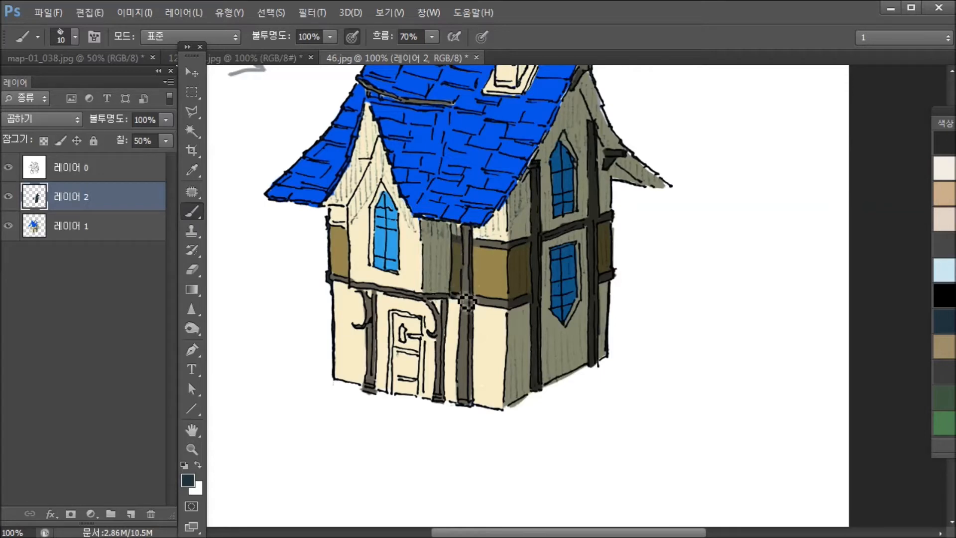
key("ctrl+plus")
key("ctrl+plus")
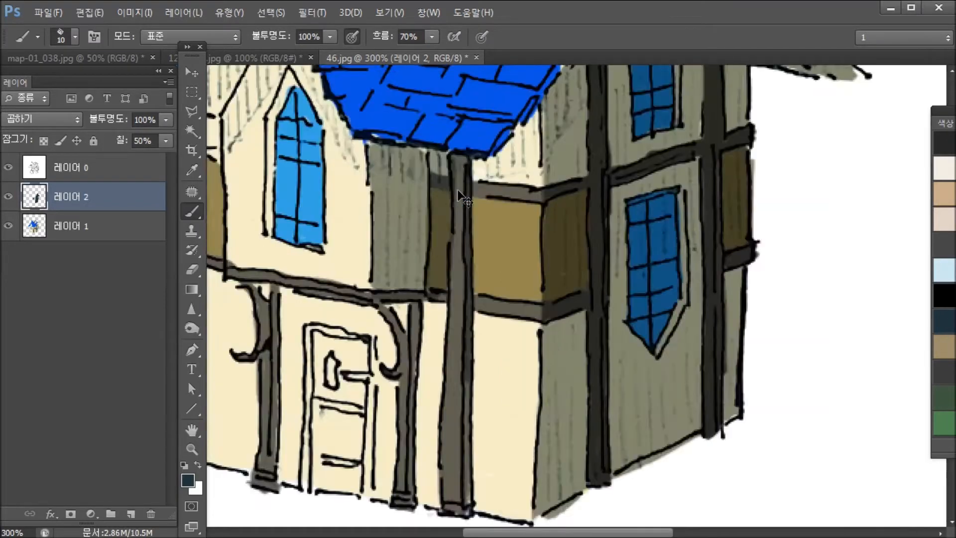
left_click_drag(409, 305, 419, 230)
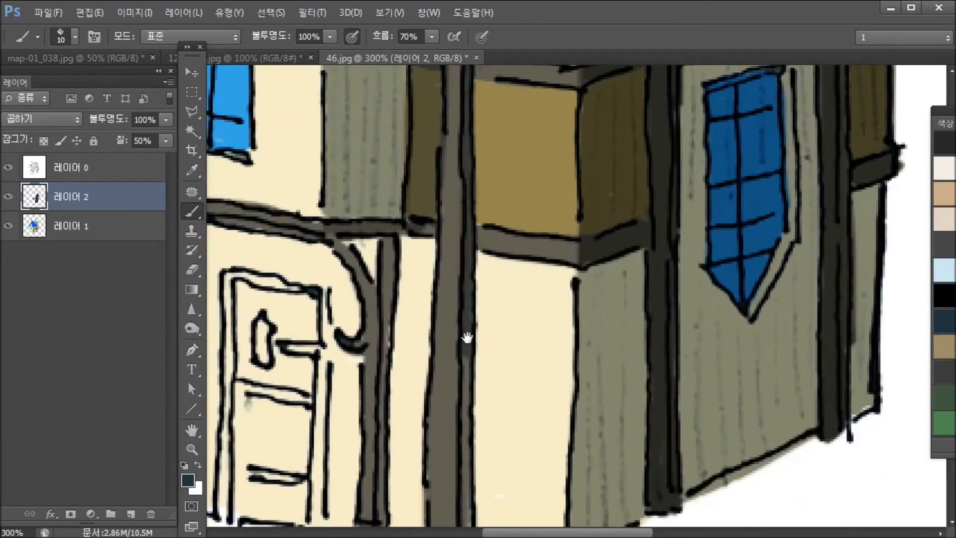
left_click_drag(462, 359, 475, 297)
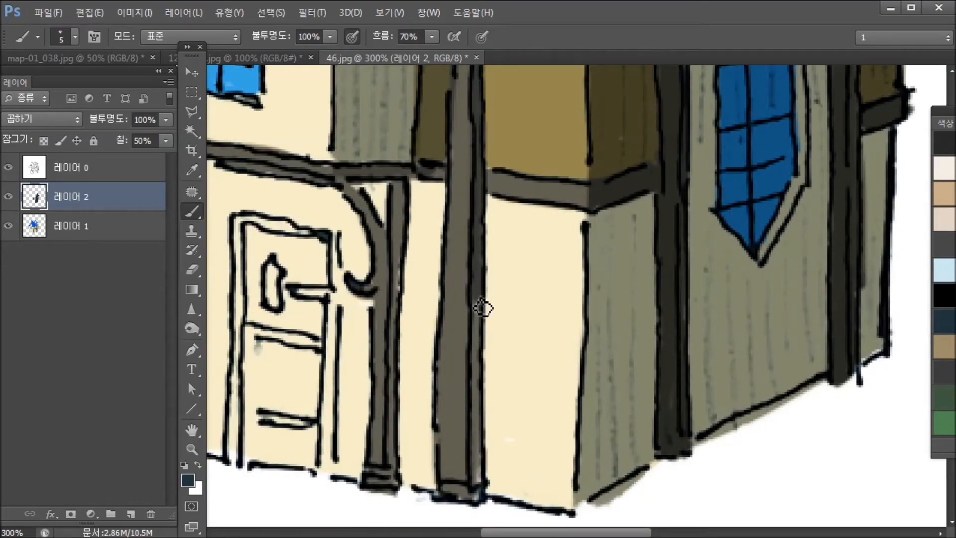
key("bracketright")
key("bracketright")
key("bracketright")
left_click_drag(487, 201, 478, 401)
Step: Darken the tall front post's right face from the roof to its base and the right edge of the door post
mouse_move(475, 337)
left_mouse_down()
mouse_move(471, 380)
mouse_move(468, 362)
left_mouse_up()
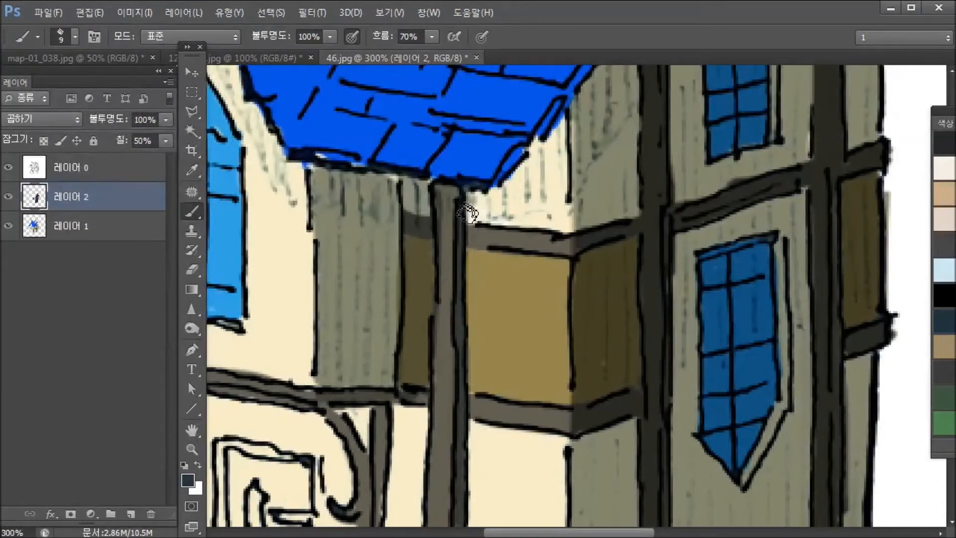
left_click_drag(467, 238, 465, 322)
mouse_move(465, 321)
left_mouse_down()
mouse_move(482, 271)
mouse_move(477, 168)
mouse_move(472, 412)
left_mouse_up()
mouse_move(465, 354)
left_mouse_down()
mouse_move(461, 238)
mouse_move(460, 433)
left_mouse_up()
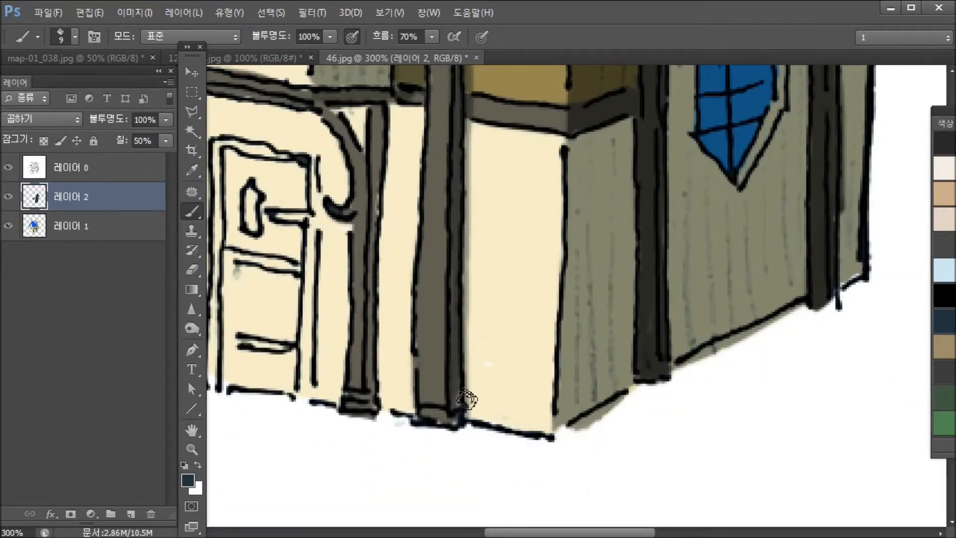
left_click_drag(407, 229, 450, 383)
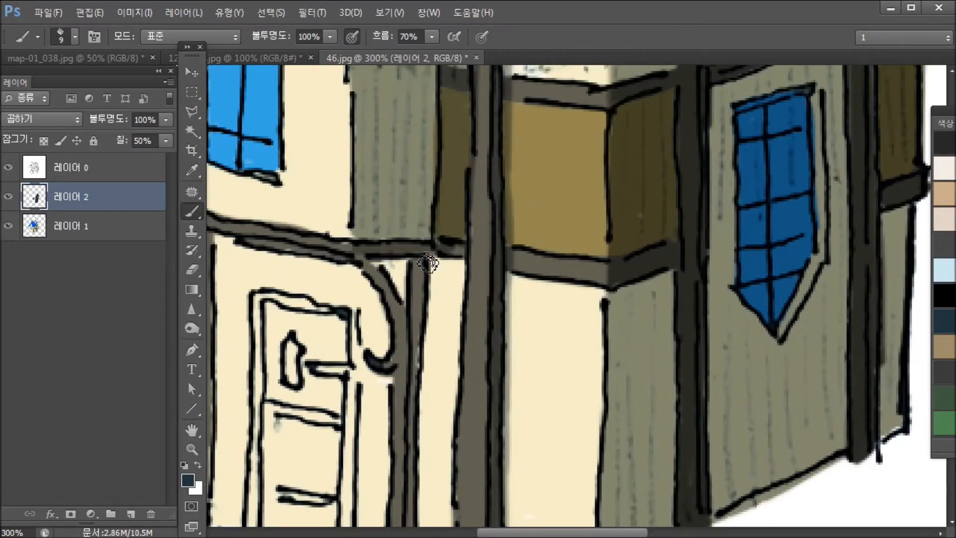
left_click_drag(428, 275, 421, 419)
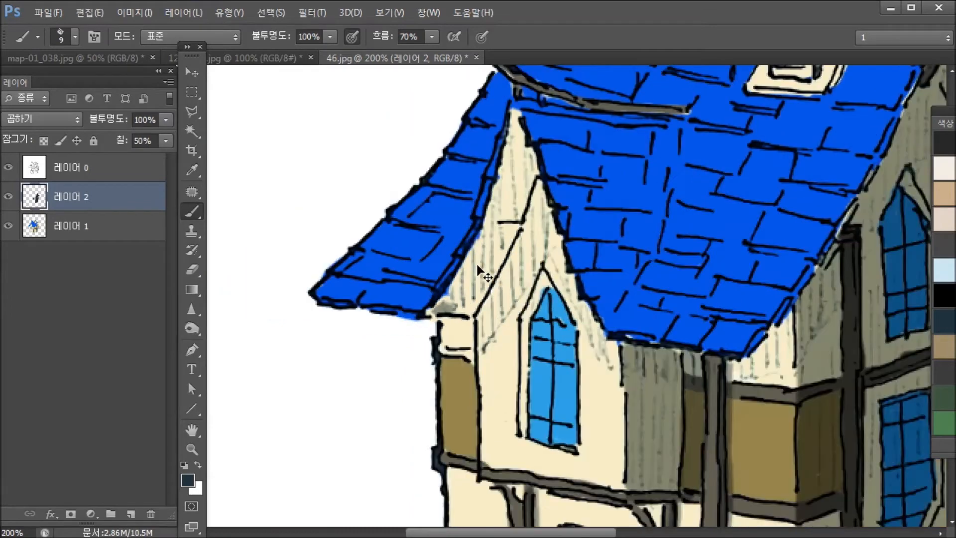
Step: Shade the front gable wall beneath the roof overhang on both sides of the arched window
key("ctrl+minus")
left_click_drag(576, 303, 505, 321)
mouse_move(402, 311)
left_mouse_down()
mouse_move(412, 314)
mouse_move(397, 328)
mouse_move(413, 330)
mouse_move(411, 350)
mouse_move(436, 309)
mouse_move(412, 340)
mouse_move(420, 285)
mouse_move(401, 304)
mouse_move(424, 286)
mouse_move(423, 268)
mouse_move(411, 292)
mouse_move(427, 234)
mouse_move(422, 269)
mouse_move(426, 238)
mouse_move(444, 292)
mouse_move(424, 312)
mouse_move(426, 274)
mouse_move(424, 300)
mouse_move(434, 275)
mouse_move(437, 286)
mouse_move(437, 255)
left_mouse_up()
key("bracketright")
key("bracketright")
left_click(416, 259)
key("bracketleft")
key("bracketleft")
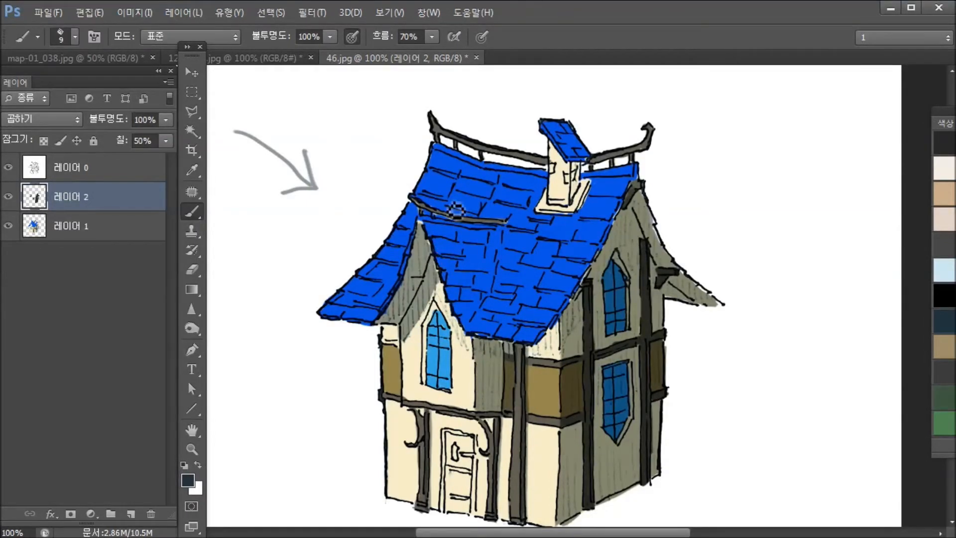
left_click_drag(441, 361, 450, 356)
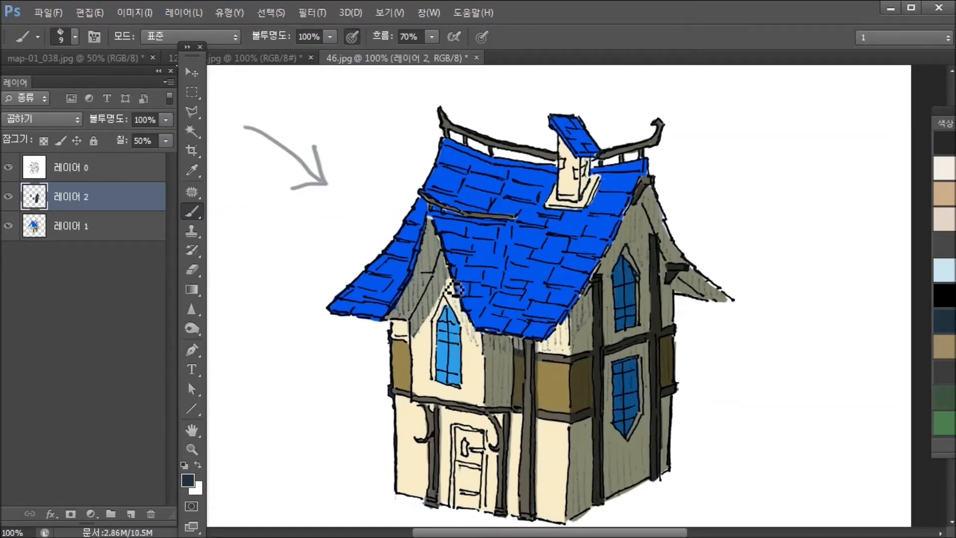
left_click_drag(456, 297, 490, 459)
Step: Paint the cast shadow on the ground beside the house, guided by a second light-direction arrow, and erase both arrows
mouse_move(395, 146)
left_mouse_down()
mouse_move(429, 288)
mouse_move(391, 265)
mouse_move(445, 241)
left_mouse_up()
left_click_drag(399, 285, 352, 154)
mouse_move(371, 245)
left_mouse_down()
mouse_move(427, 365)
mouse_move(413, 311)
mouse_move(394, 294)
left_mouse_up()
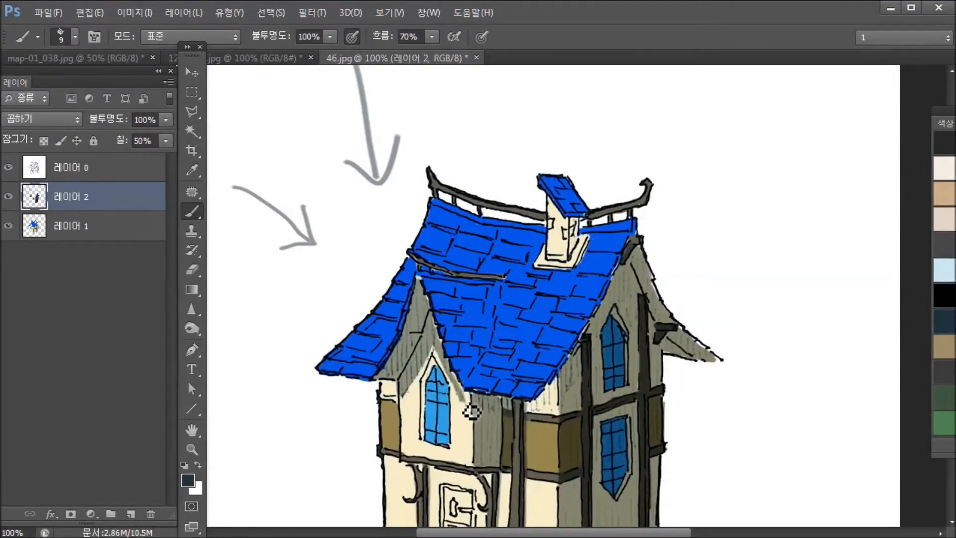
key("e")
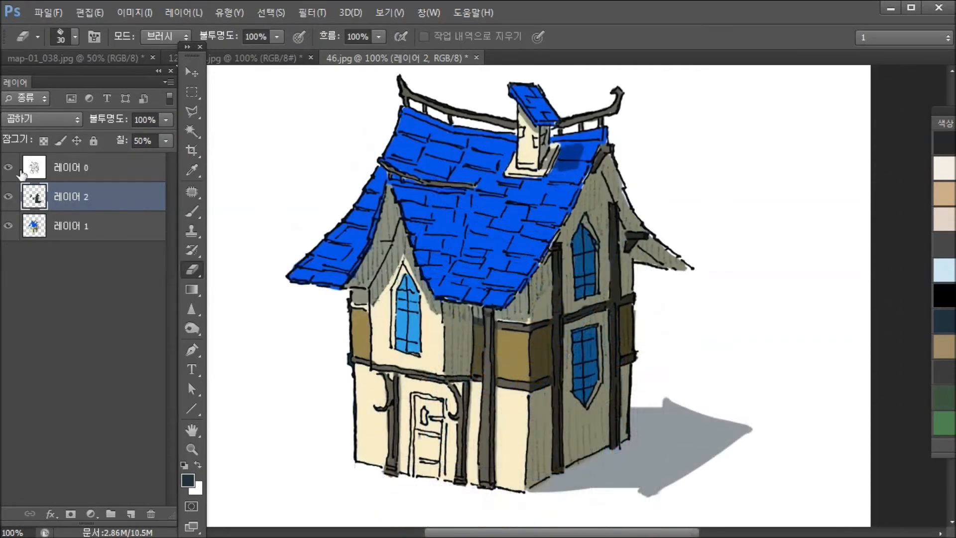
Step: Hide sketch layer 레이어 0 and touch up the roof edge along the front gable's right slope on 레이어 1 with sampled roof blue, brush size 8
left_click(9, 168)
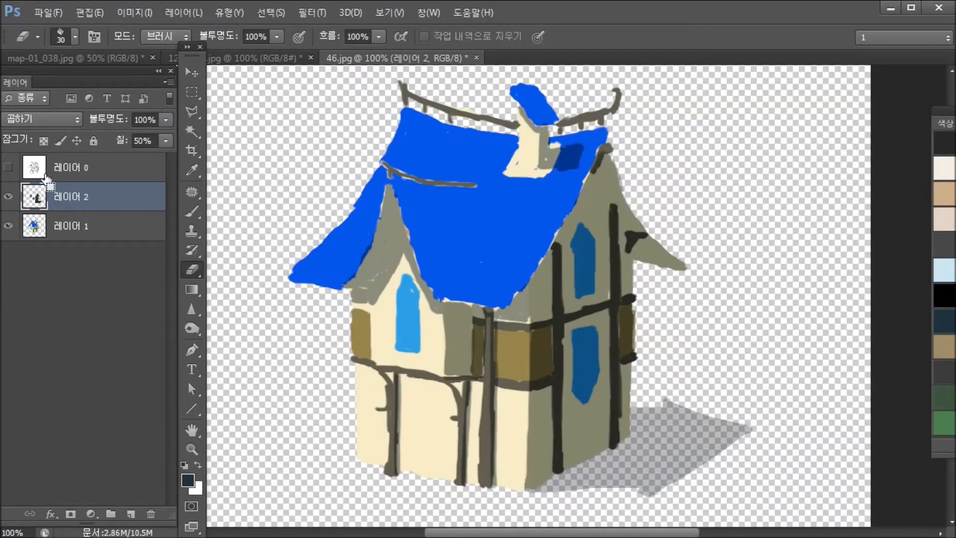
key("ctrl+plus")
scroll(451, 309, "up", 3)
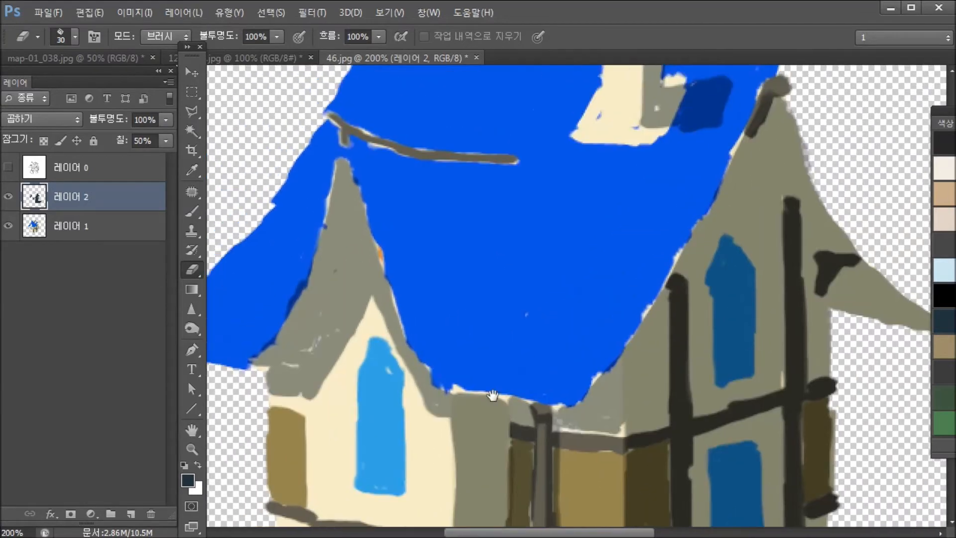
key("b")
left_click(403, 219, "alt")
key("bracketleft")
key("bracketleft")
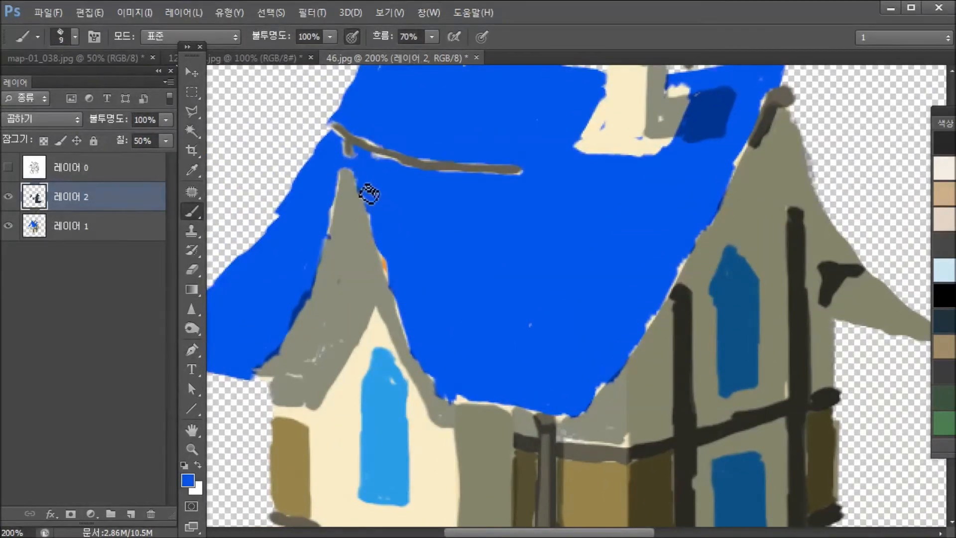
left_click_drag(364, 183, 392, 236)
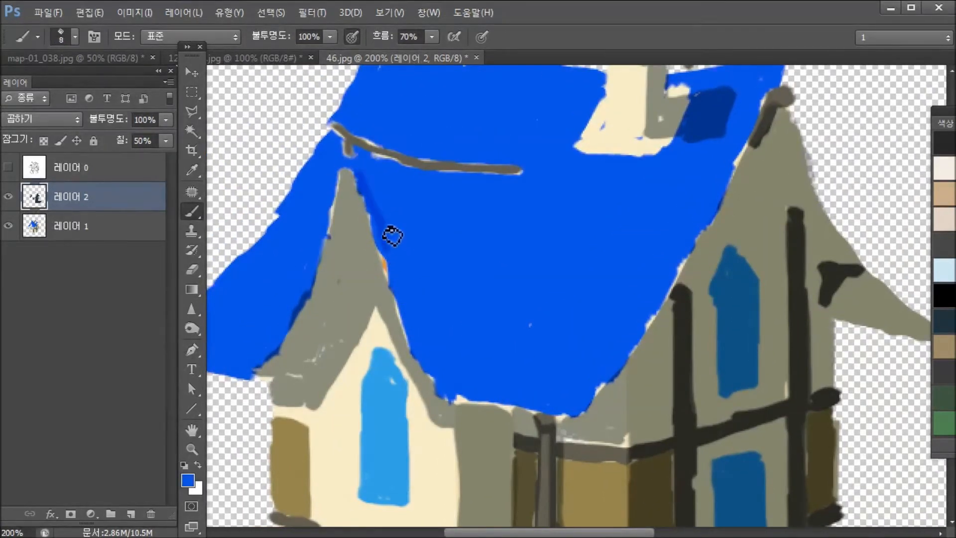
left_click(94, 232)
left_click(376, 182, "alt")
left_click_drag(386, 245, 410, 323)
left_click_drag(378, 214, 414, 342)
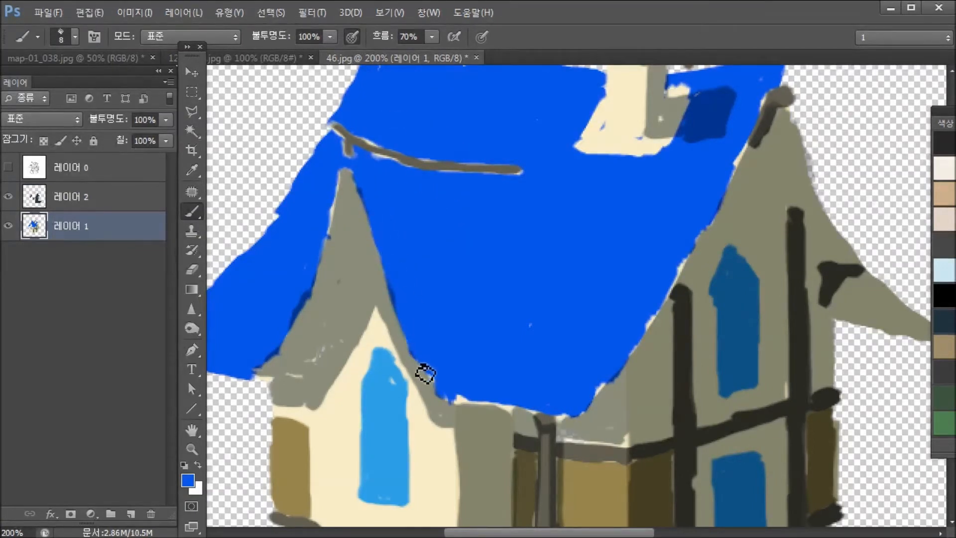
Step: Hide 레이어 2 and fill the unpainted specks in the front arched window with its sampled light blue, brush size 6
left_click(8, 196)
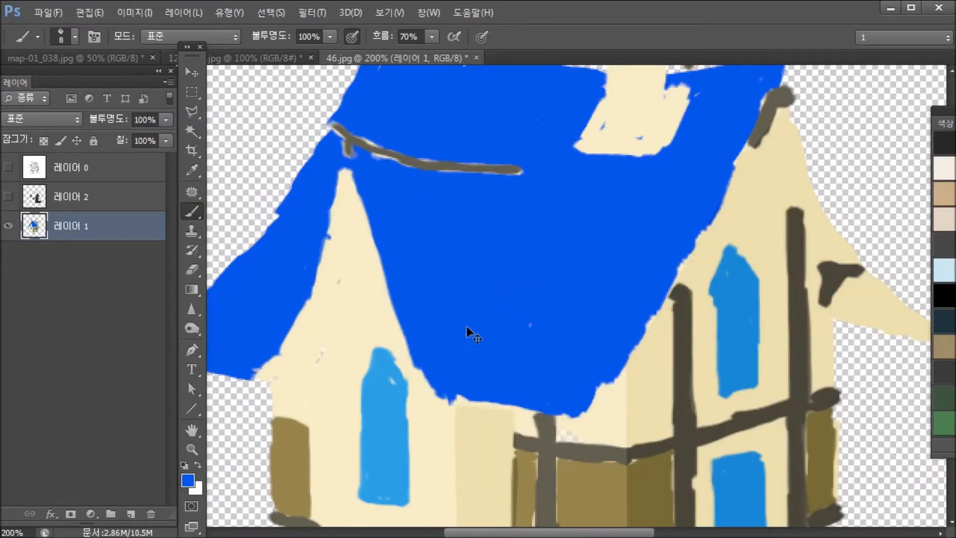
left_click(443, 353, "alt")
left_click(379, 378, "alt")
key("bracketleft")
key("bracketleft")
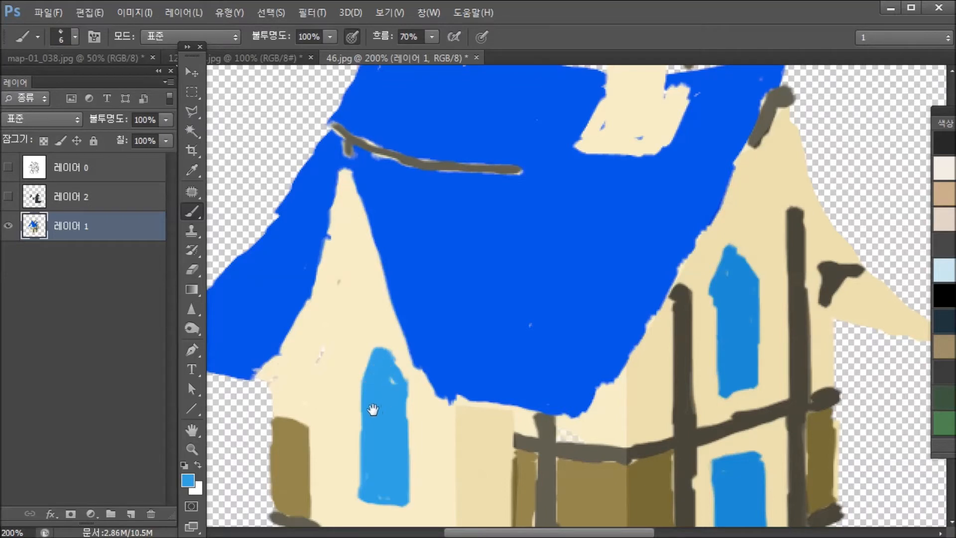
left_click_drag(372, 410, 382, 337)
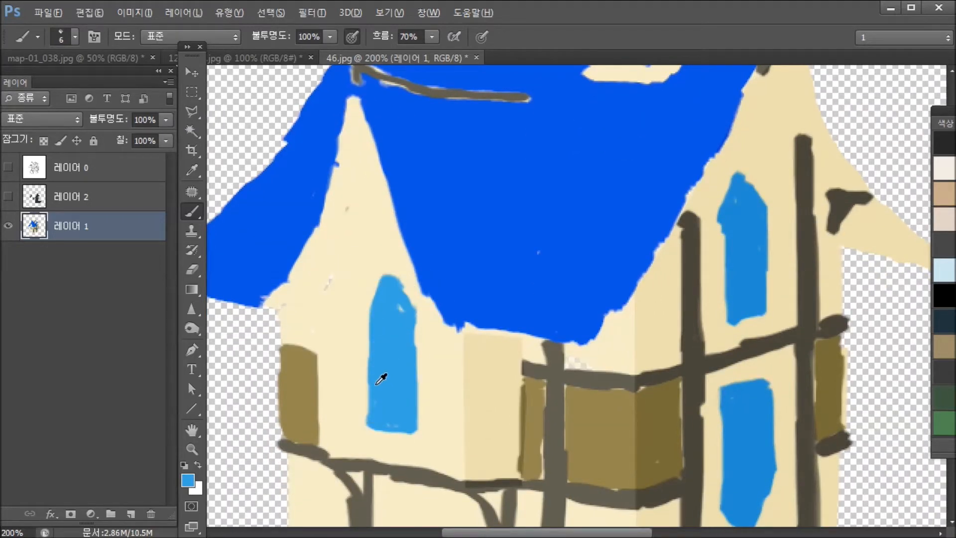
left_click(397, 283, "alt")
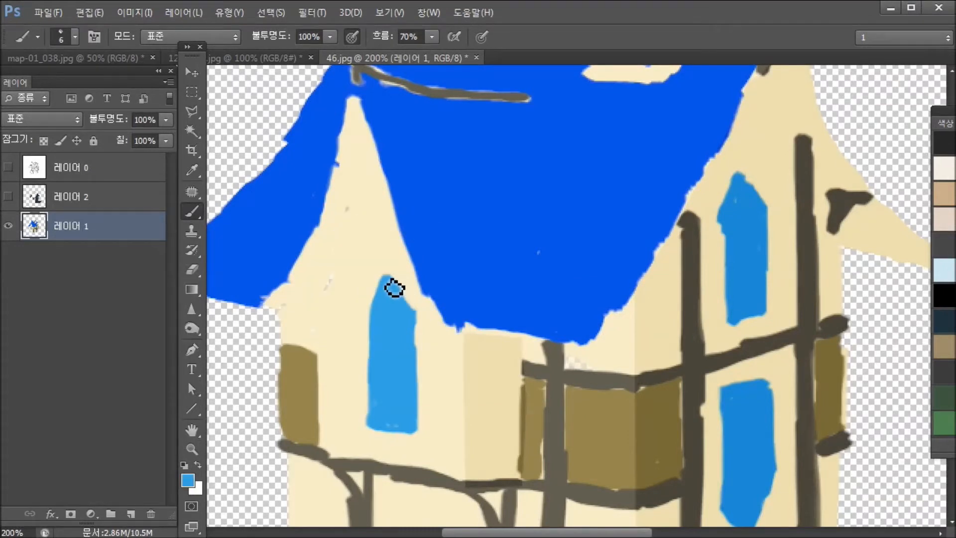
Step: Touch up the house's left brown panel and the front beam above the door with their sampled brown and grey
left_click(305, 418, "alt")
left_click_drag(380, 471, 420, 292)
left_click(376, 284, "alt")
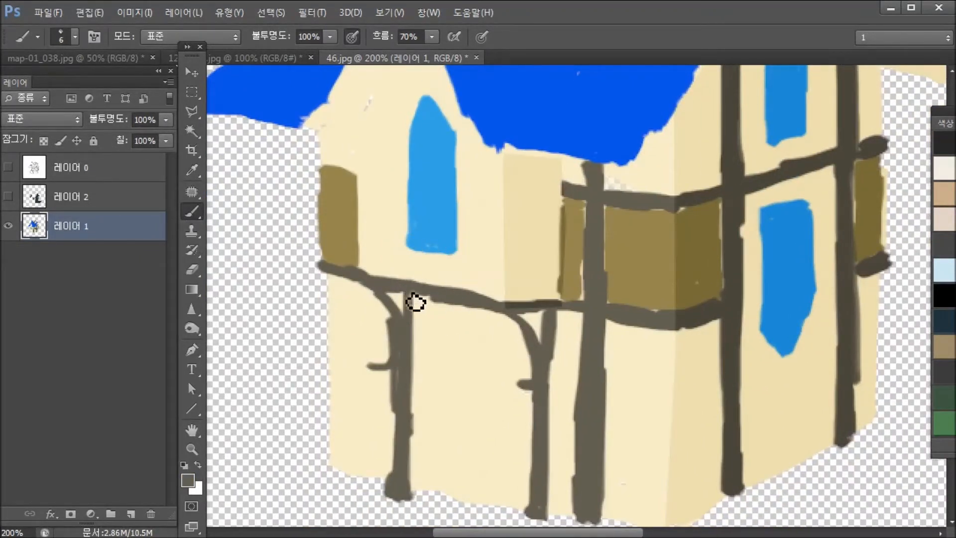
Step: Clean up the edges between the tall front post, its crossbeams and the adjoining brown panels with sampled grey and brown
left_click_drag(458, 335, 242, 396)
left_click(360, 320, "alt")
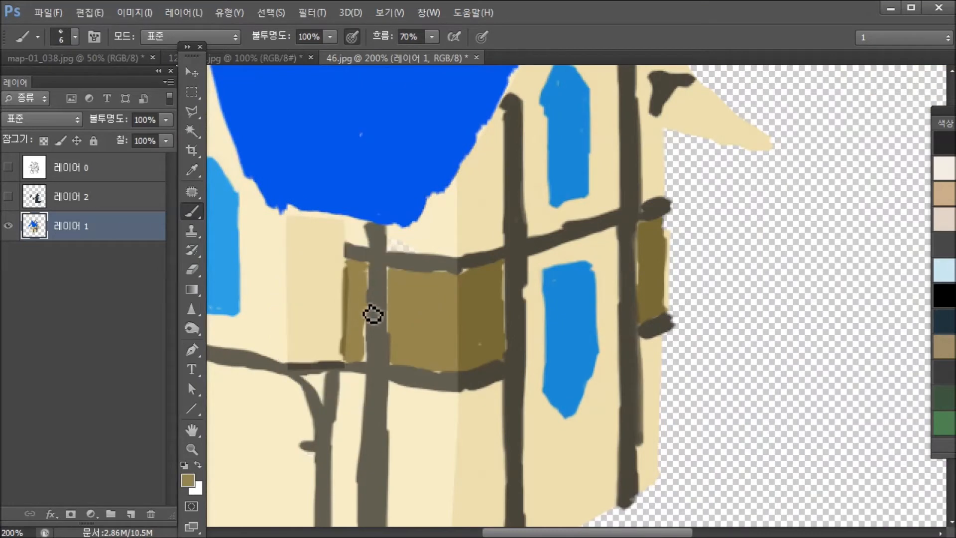
left_click(380, 277, "alt")
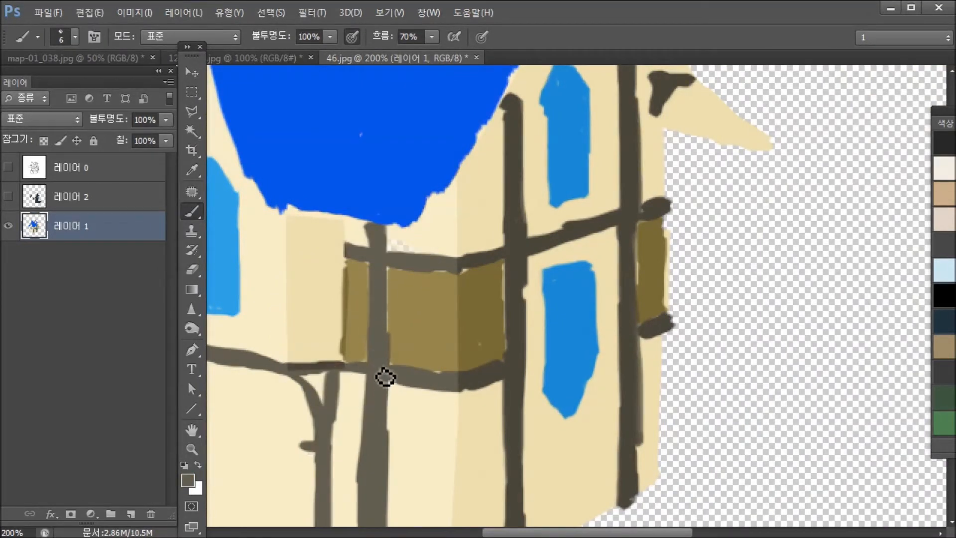
left_click(397, 284, "alt")
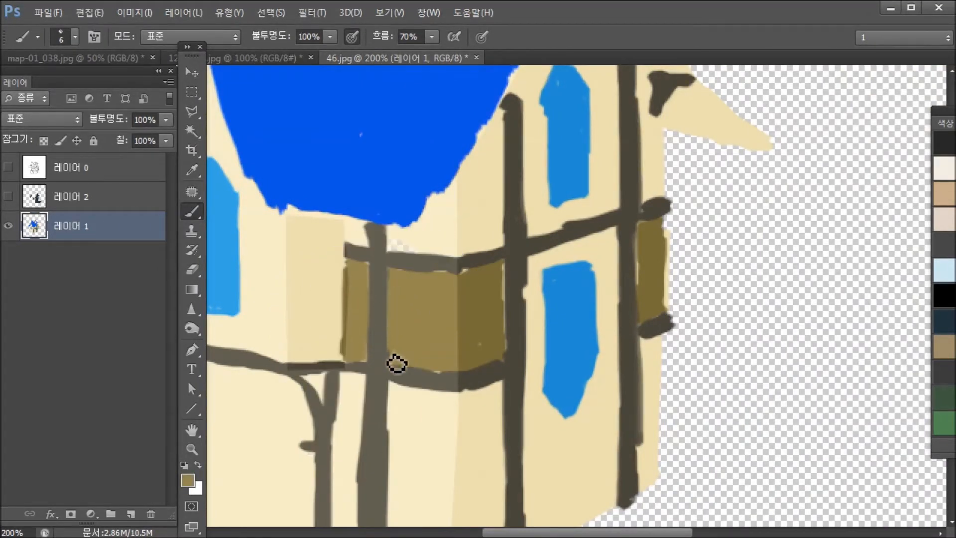
left_click(406, 367, "alt")
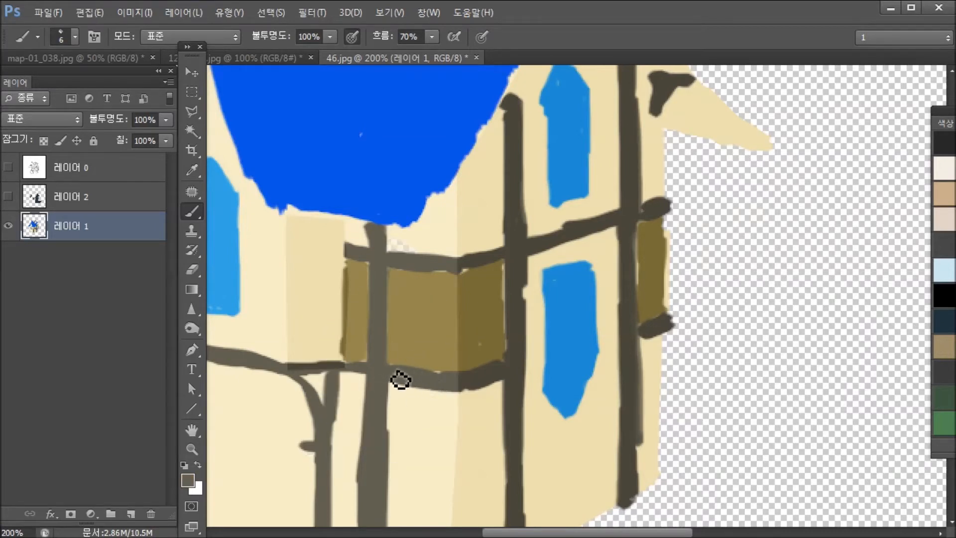
left_click_drag(403, 377, 449, 383)
left_click(442, 307, "alt")
left_click_drag(397, 279, 446, 285)
Step: Fill the gaps in the wall above the upper crossbeam with cream and extend the dark brown side panel to the corner post
left_click(425, 225, "alt")
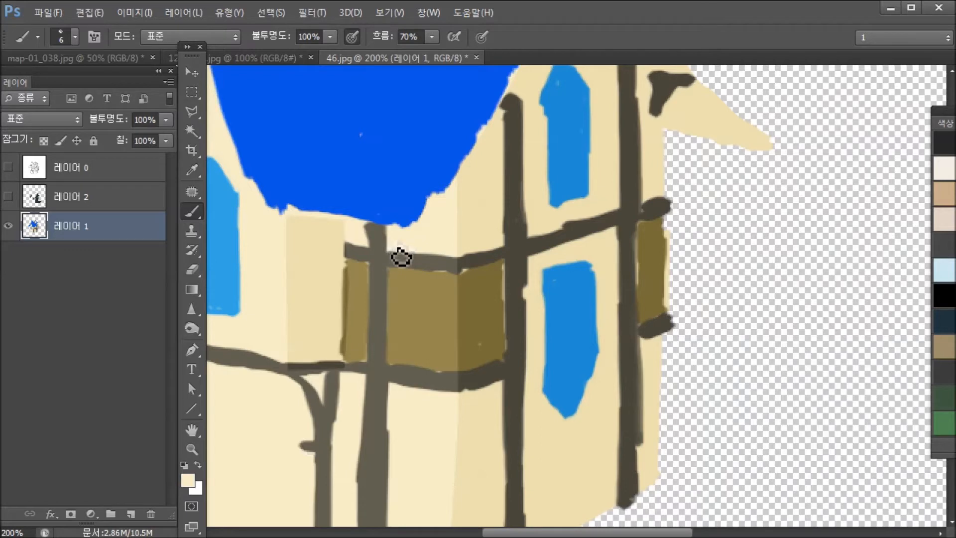
left_click(429, 268, "alt")
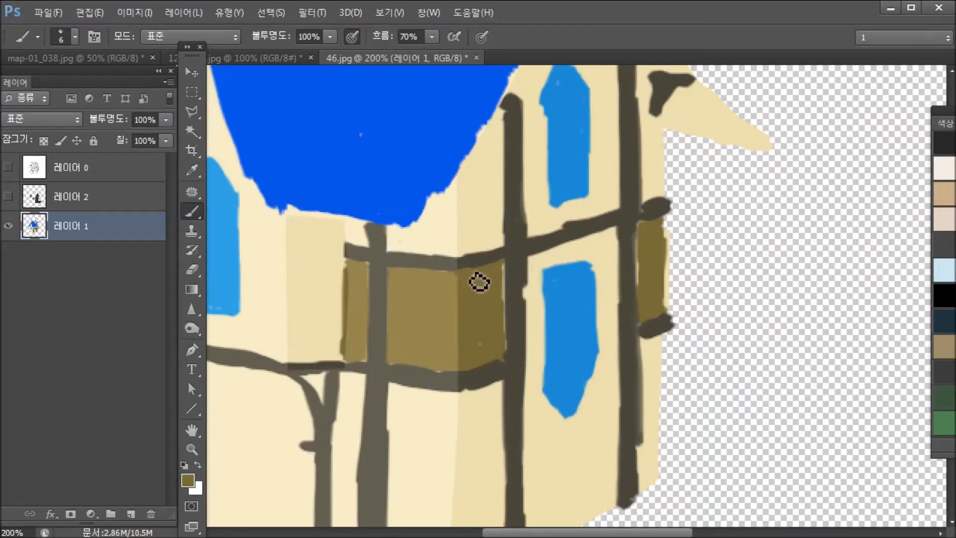
left_click_drag(507, 273, 507, 350)
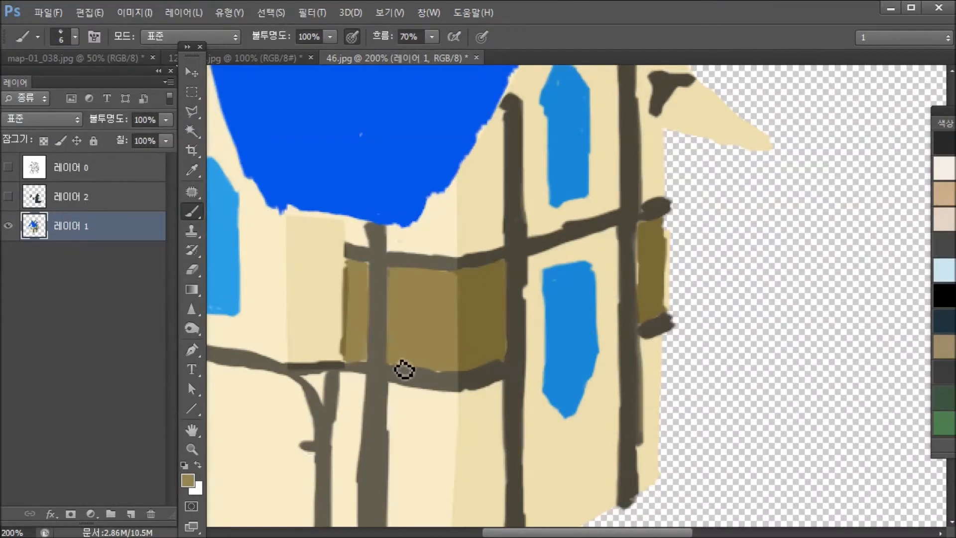
Step: Even out the edges of the far-right brown panel with its sampled dark brown, brush size 4
key("bracketleft")
key("bracketleft")
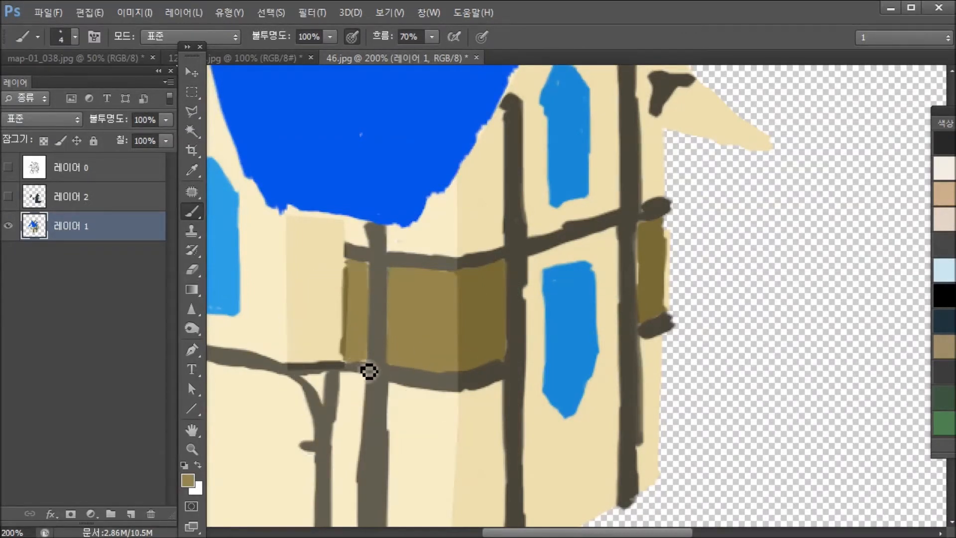
left_click(650, 234, "alt")
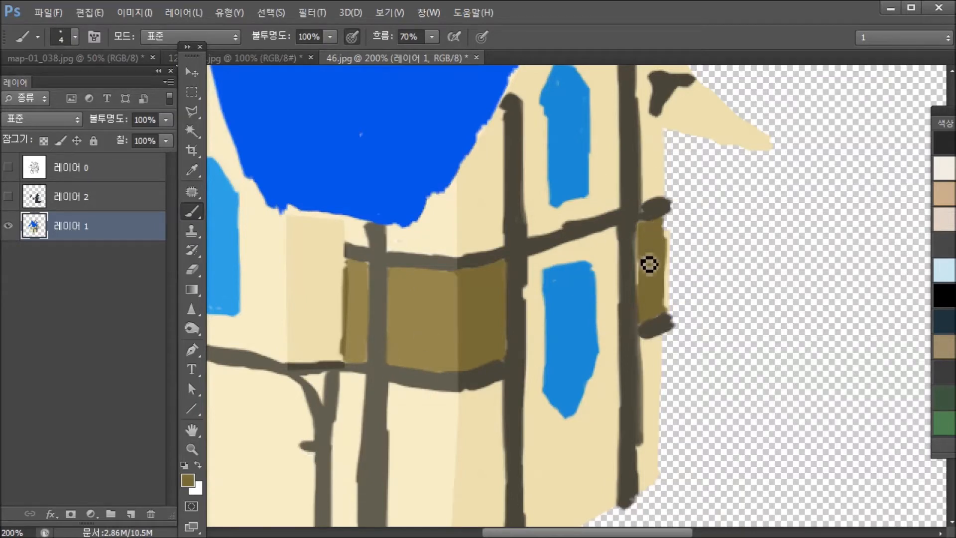
mouse_move(649, 254)
left_mouse_down()
mouse_move(652, 230)
mouse_move(667, 228)
mouse_move(670, 308)
mouse_move(672, 222)
mouse_move(672, 318)
mouse_move(648, 254)
mouse_move(648, 290)
mouse_move(669, 254)
left_mouse_up()
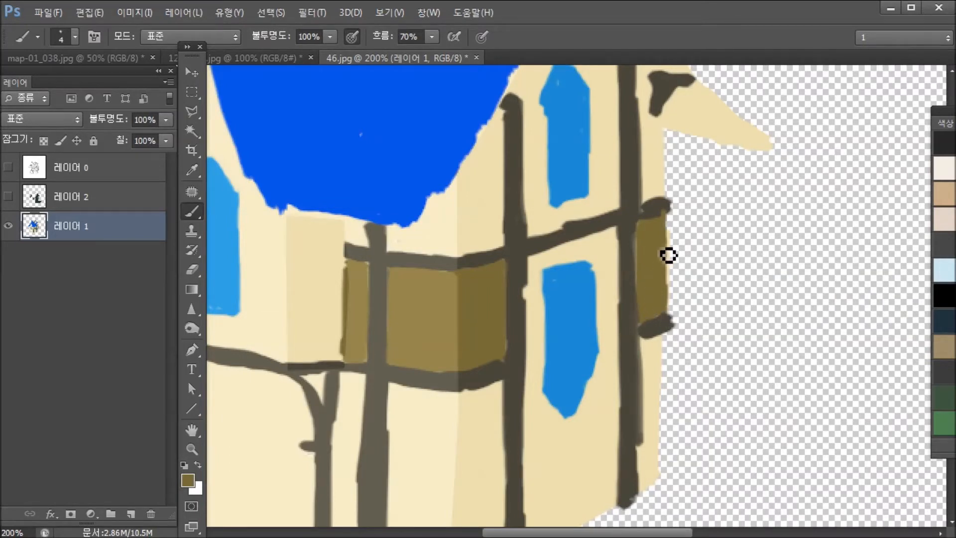
Step: Show sketch layer 레이어 0 and shading layer 레이어 2 again over the flat colours
key("ctrl+minus")
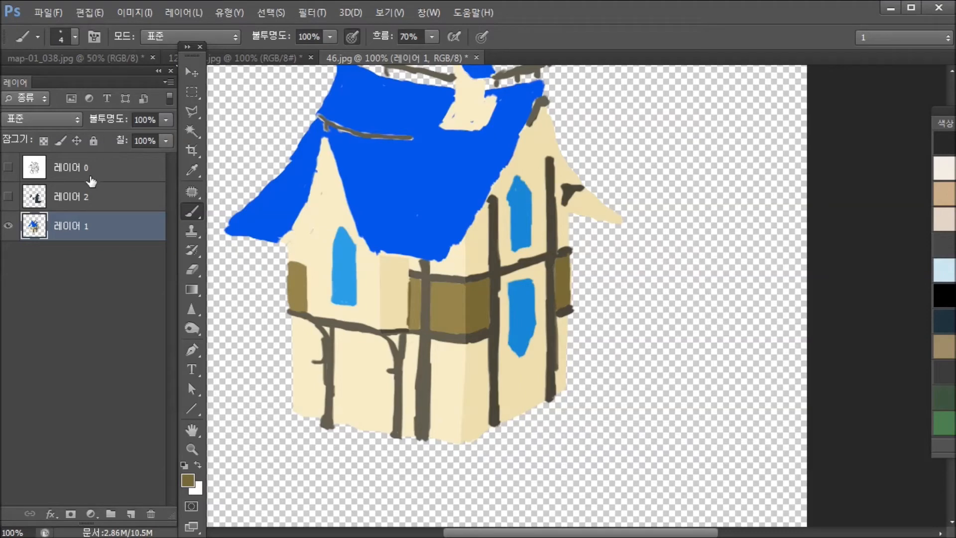
left_click_drag(9, 174, 10, 195)
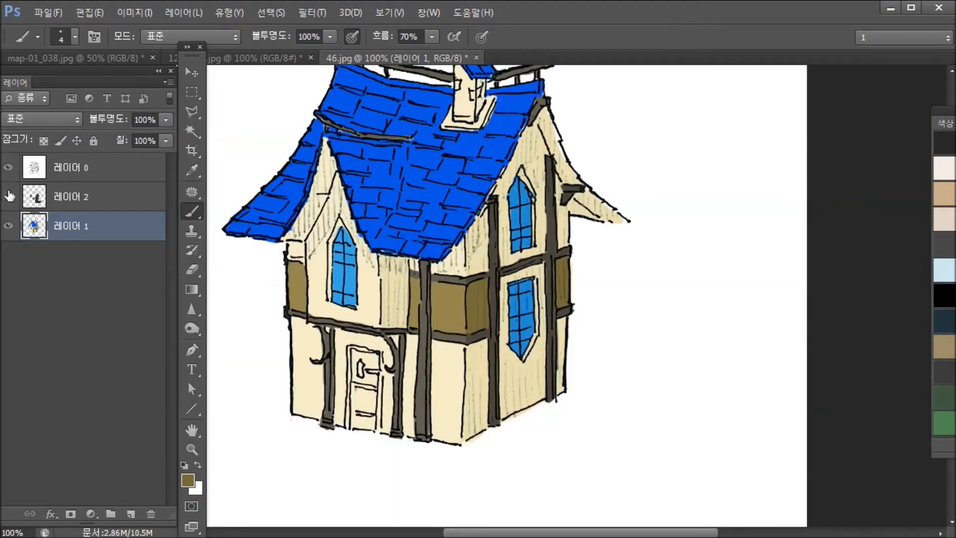
left_click(9, 200)
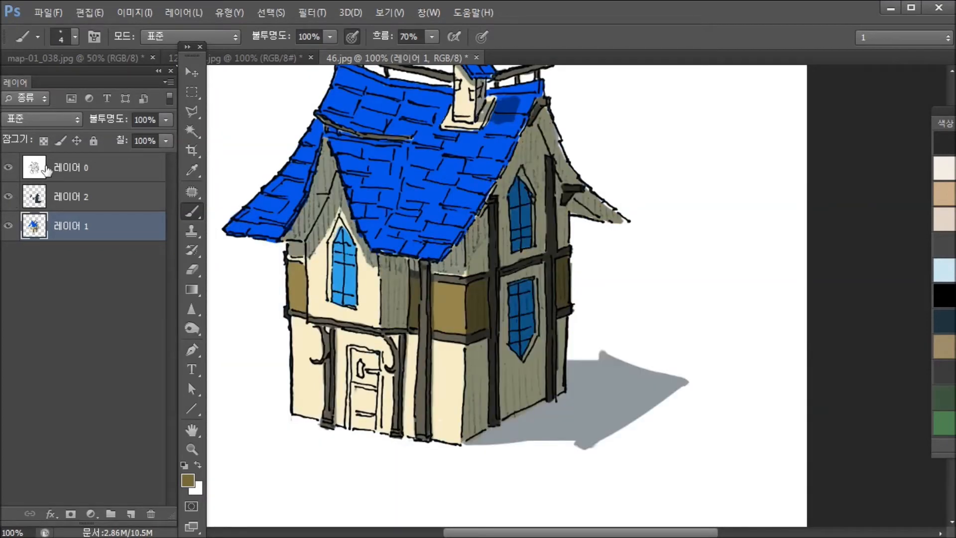
Step: Copy the whole brick texture from map-01_038.jpg into 46.jpg as a layer above 레이어 1 and hide it
left_click(232, 63)
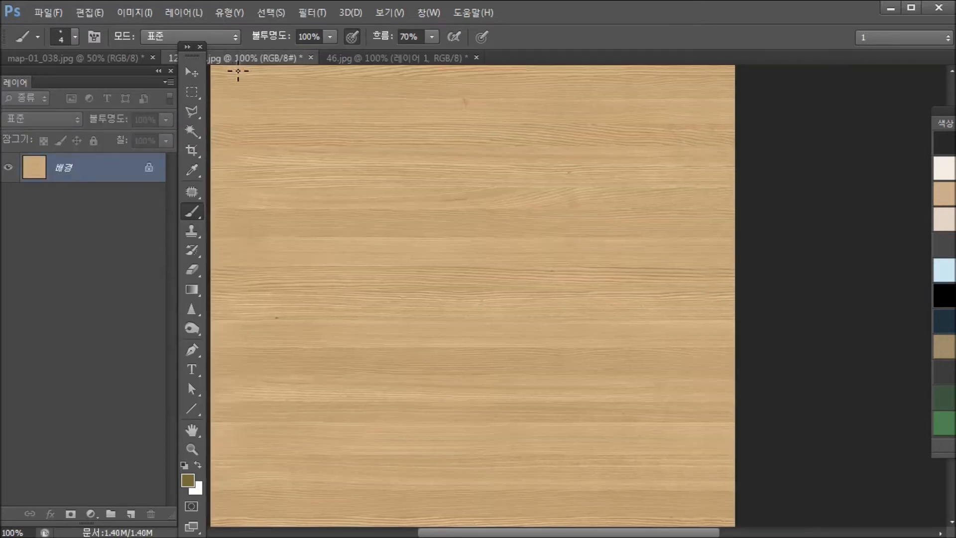
left_click(82, 59)
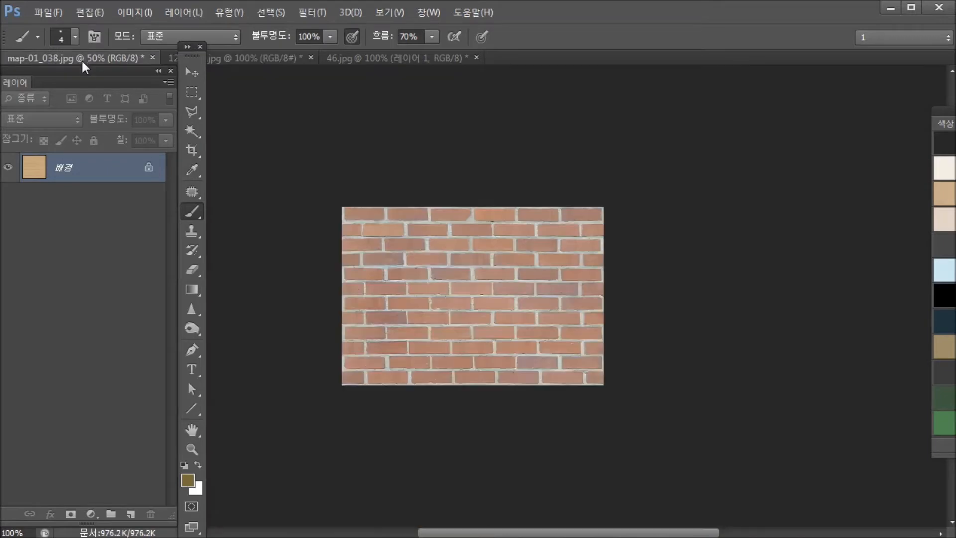
key("ctrl+a")
left_click(380, 58)
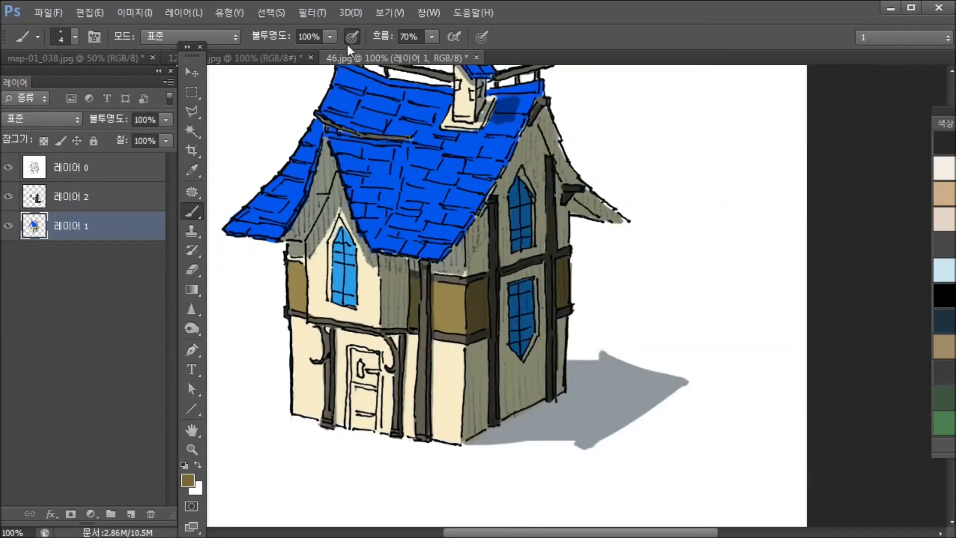
key("ctrl+v")
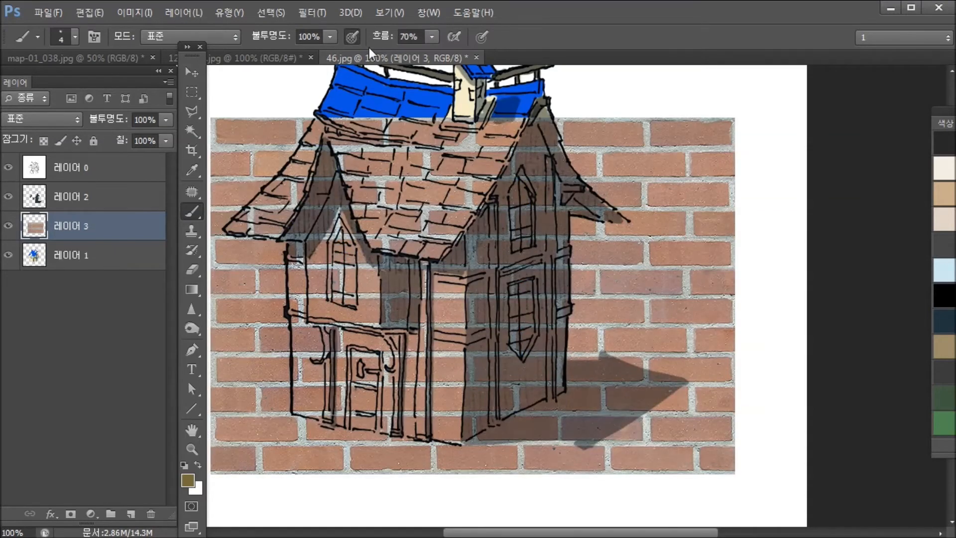
left_click(8, 226)
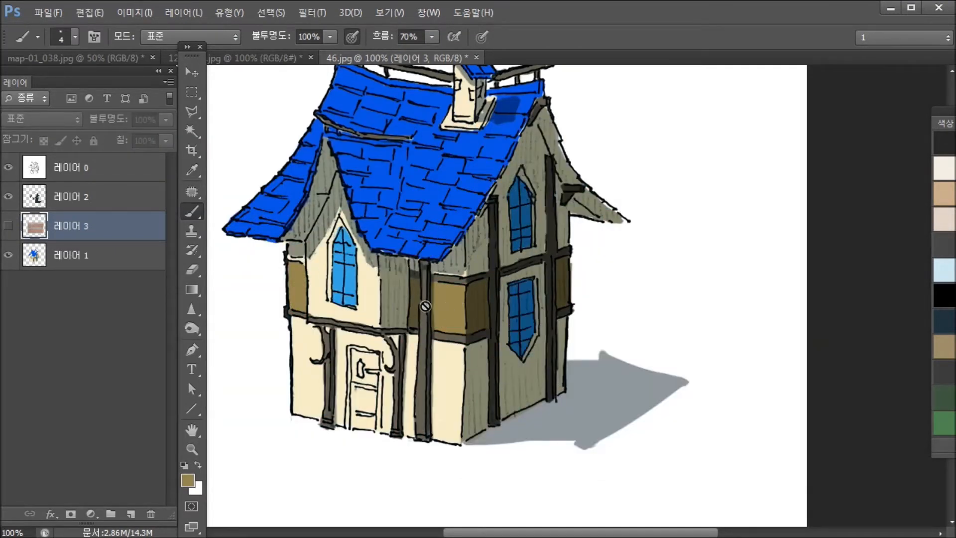
left_click(96, 259)
mouse_move(283, 242)
left_mouse_down()
mouse_move(283, 324)
mouse_move(426, 355)
mouse_move(561, 338)
left_mouse_up()
mouse_move(343, 236)
left_mouse_down()
mouse_move(290, 342)
mouse_move(588, 246)
left_mouse_up()
key("ctrl+alt+z")
key("ctrl+alt+z")
Step: Select 레이어 1 and hide 레이어 2 and 레이어 0 so only the flat colours show
left_click(79, 264)
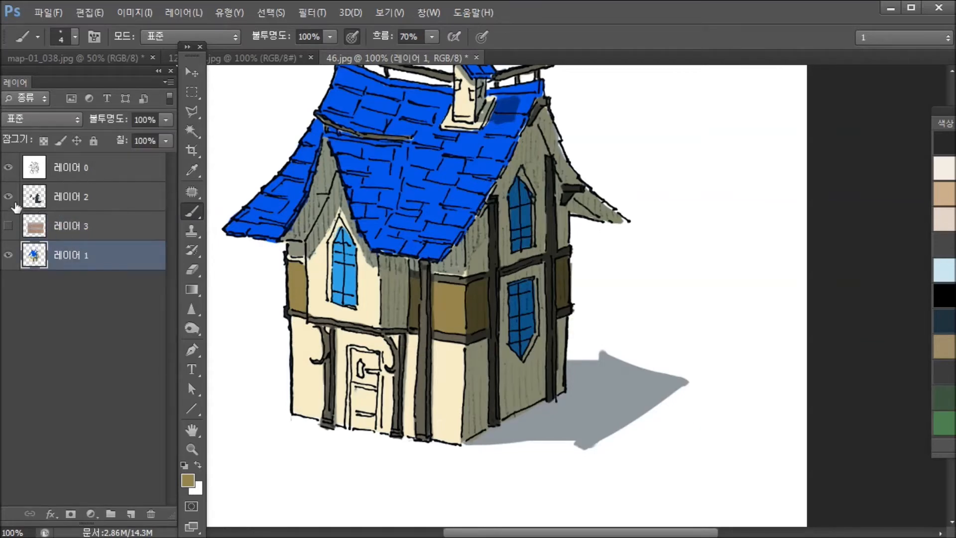
left_click(9, 197)
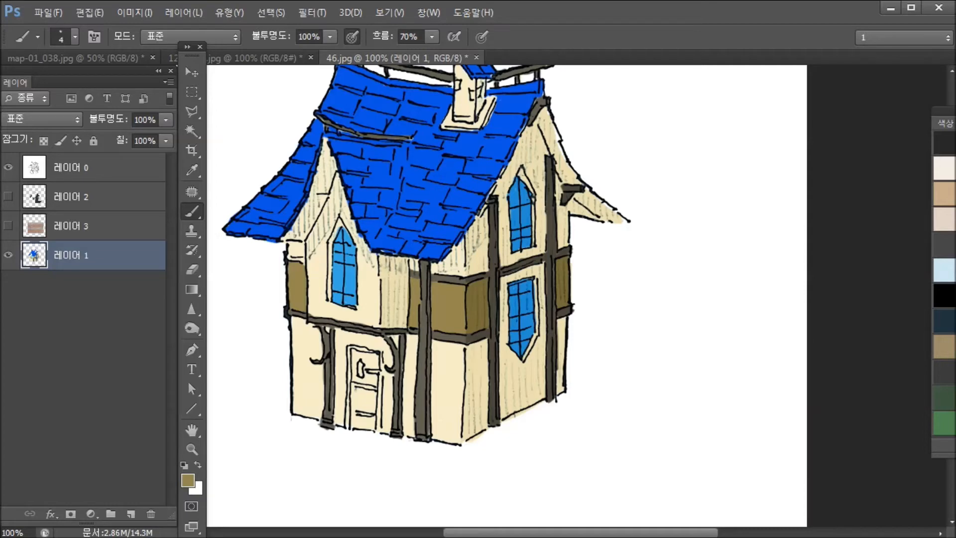
left_click(8, 168)
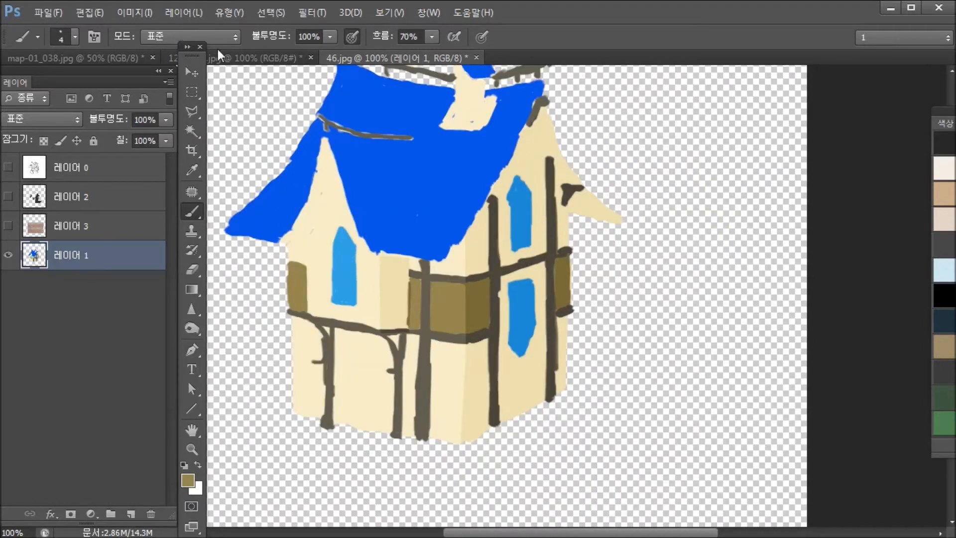
Step: Try selecting all the light and dark brown wall panels with the Magic Wand at tolerance 10
left_click(193, 130)
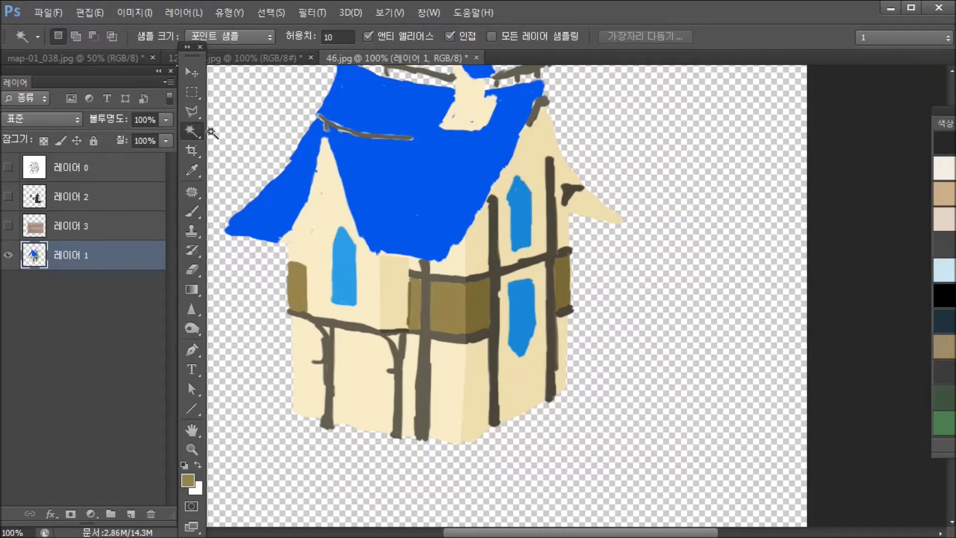
left_click(300, 290)
left_click(414, 304, "shift")
left_click(447, 306, "shift")
left_click(483, 307, "shift")
left_click(558, 281, "shift")
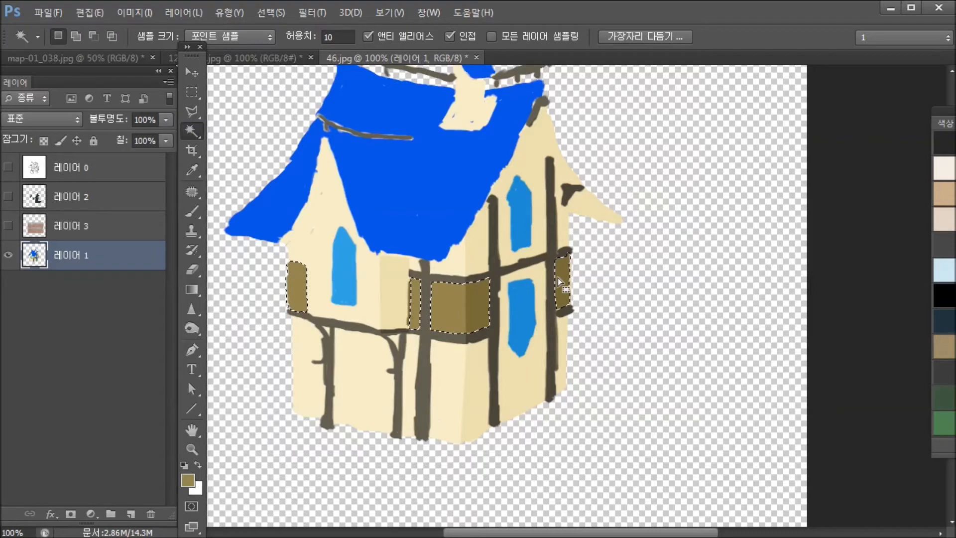
key("ctrl+d")
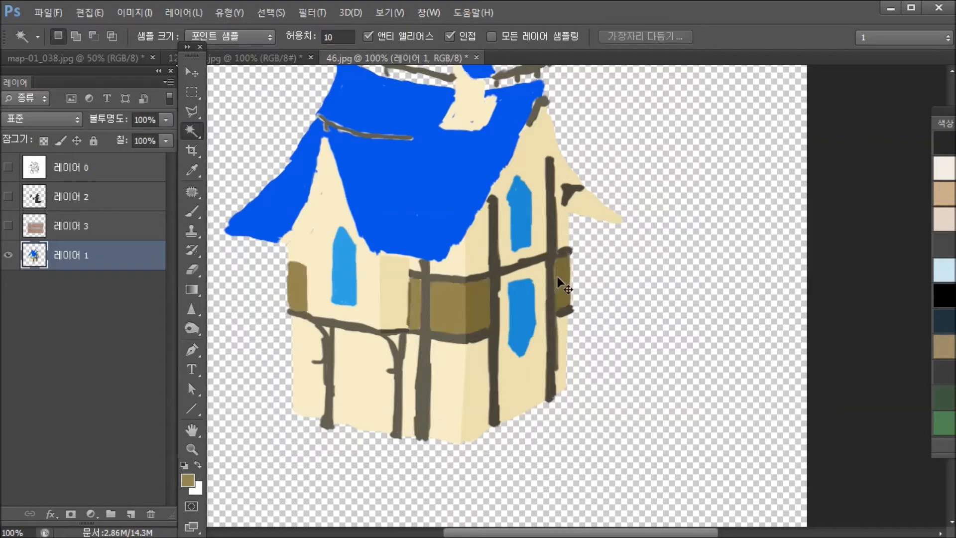
left_click(182, 17)
mouse_move(185, 33)
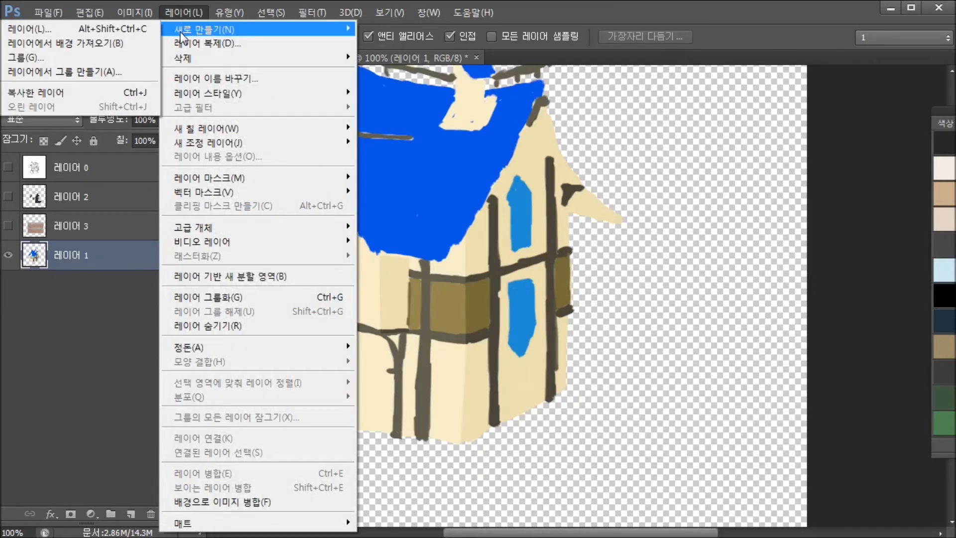
mouse_move(258, 16)
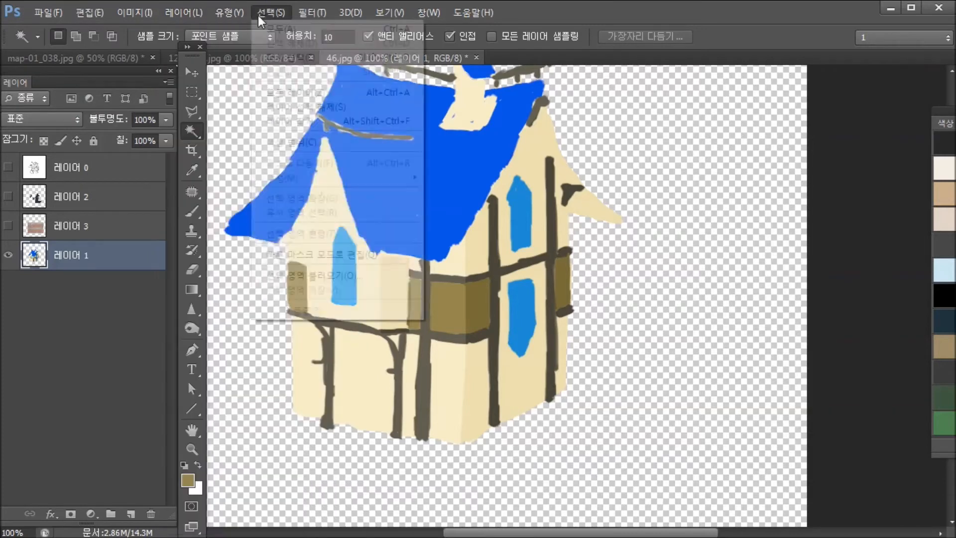
left_click(477, 314)
left_click(463, 316)
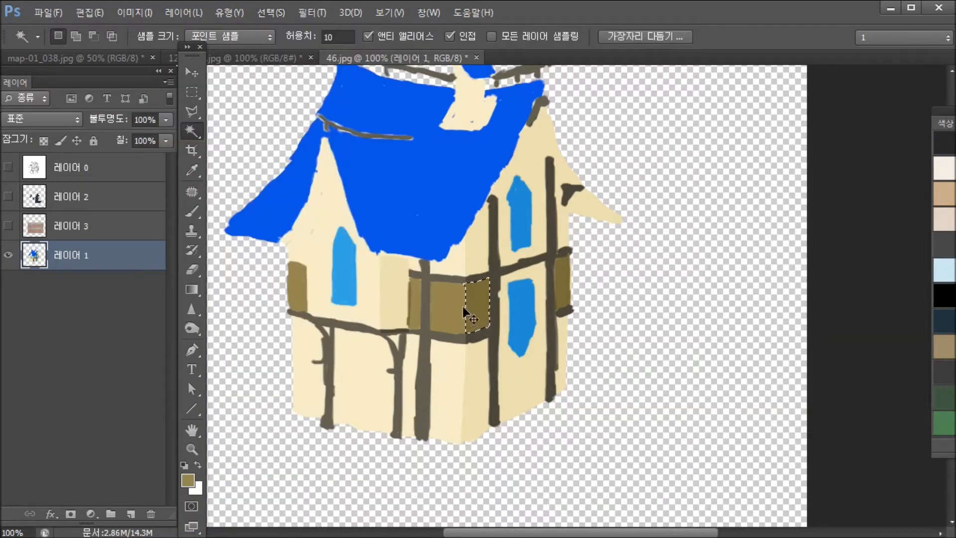
key("alt+BackSpace")
key("ctrl+d")
Step: Select the brown wall panels on 레이어 1 by Color Range with the fuzziness lowered to 46
left_click(241, 20)
mouse_move(273, 12)
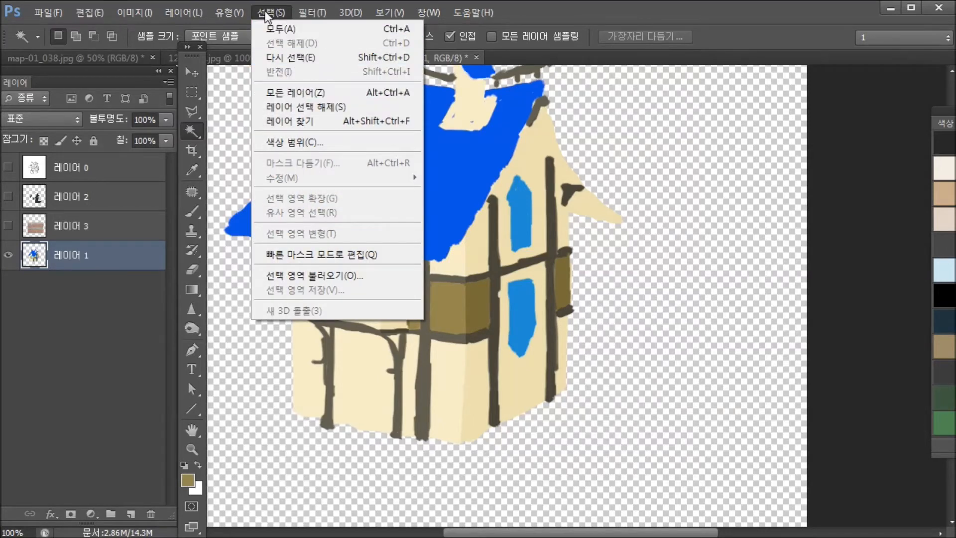
left_click(295, 145)
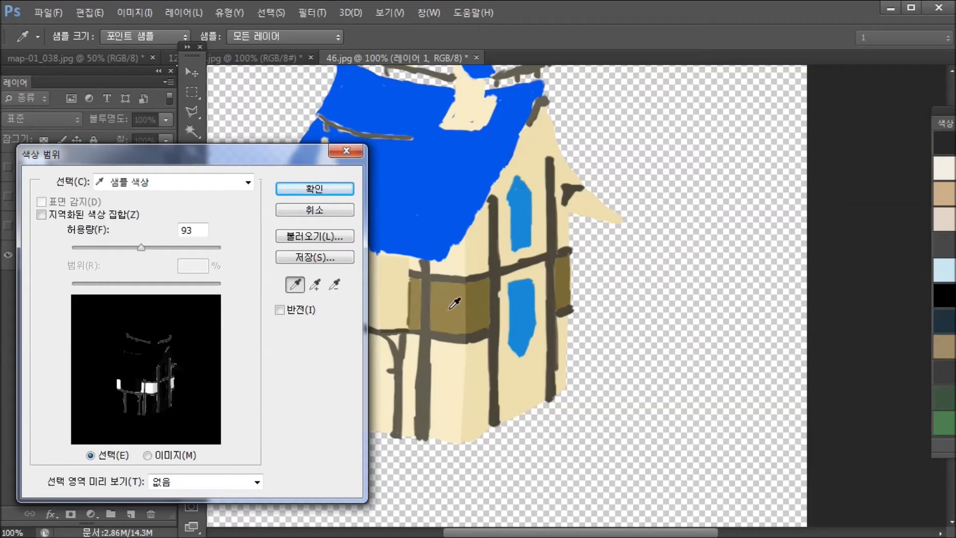
left_click_drag(141, 247, 109, 247)
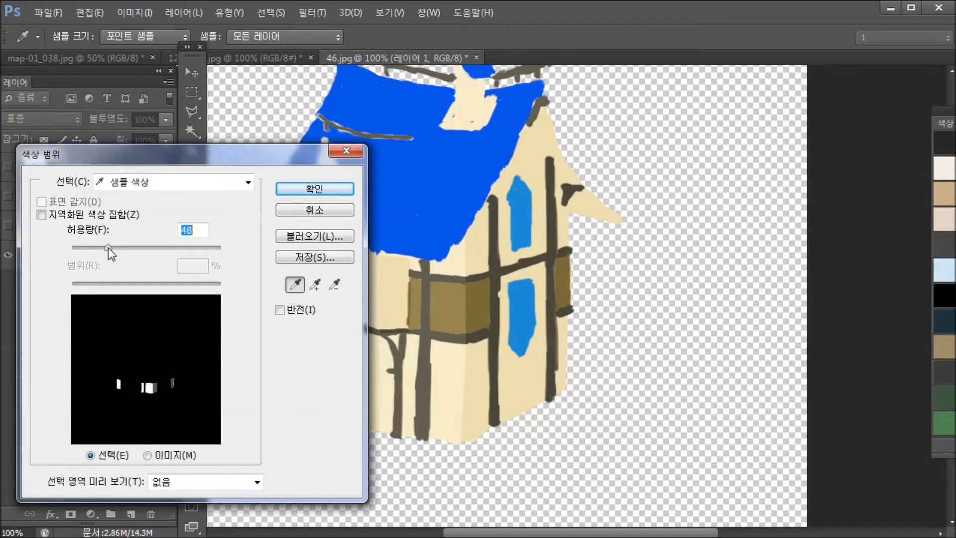
left_click(305, 190)
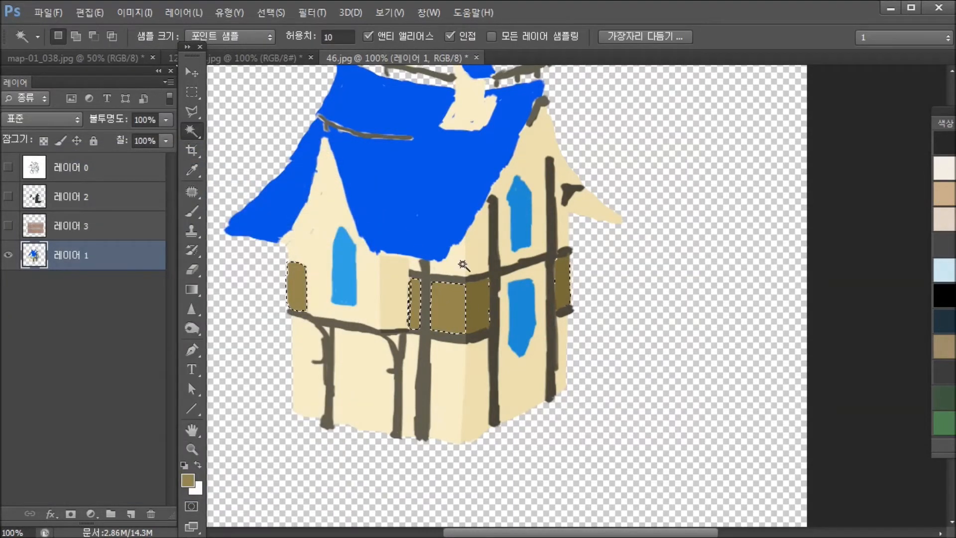
Step: Try adding the dark brown panels to the selection with the Magic Wand, and clear the whole selection
key("ctrl+plus")
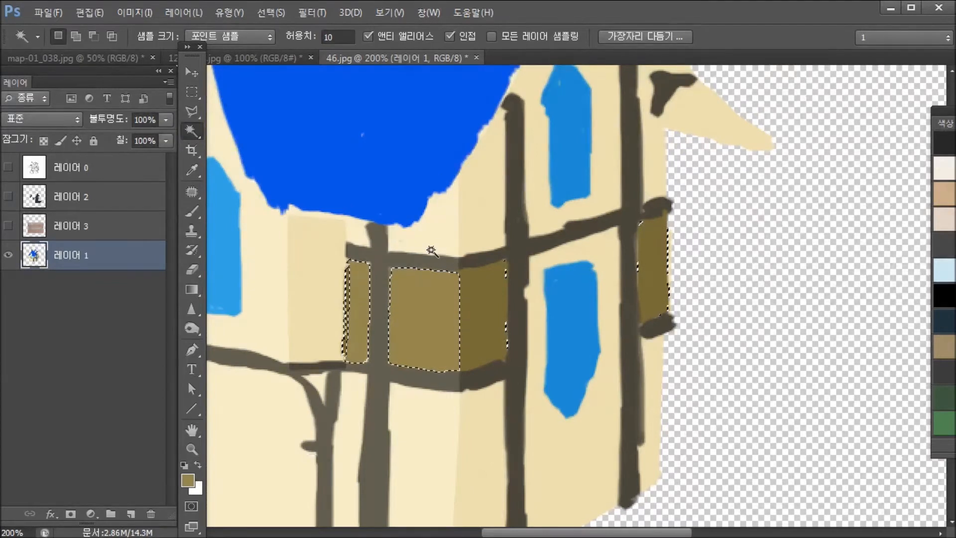
left_click(482, 314, "shift")
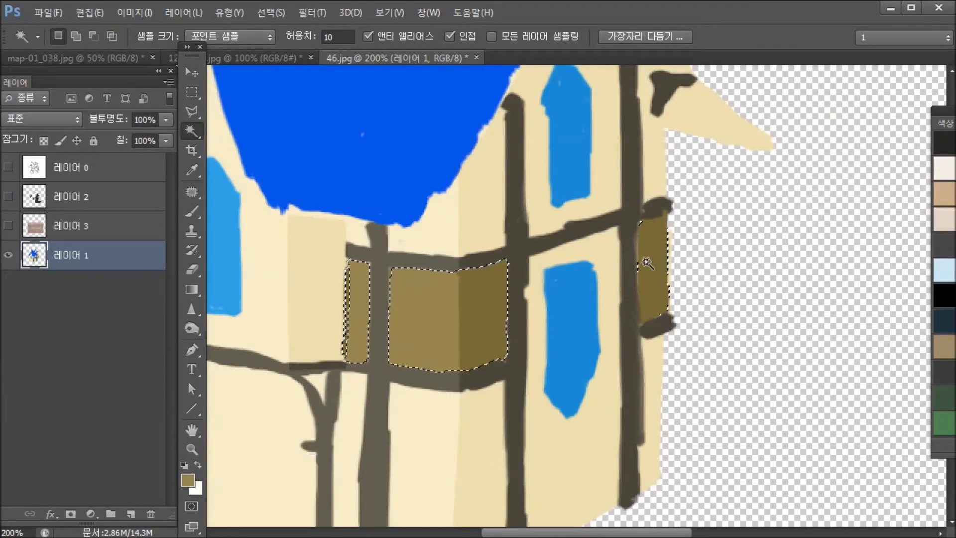
key("ctrl+minus")
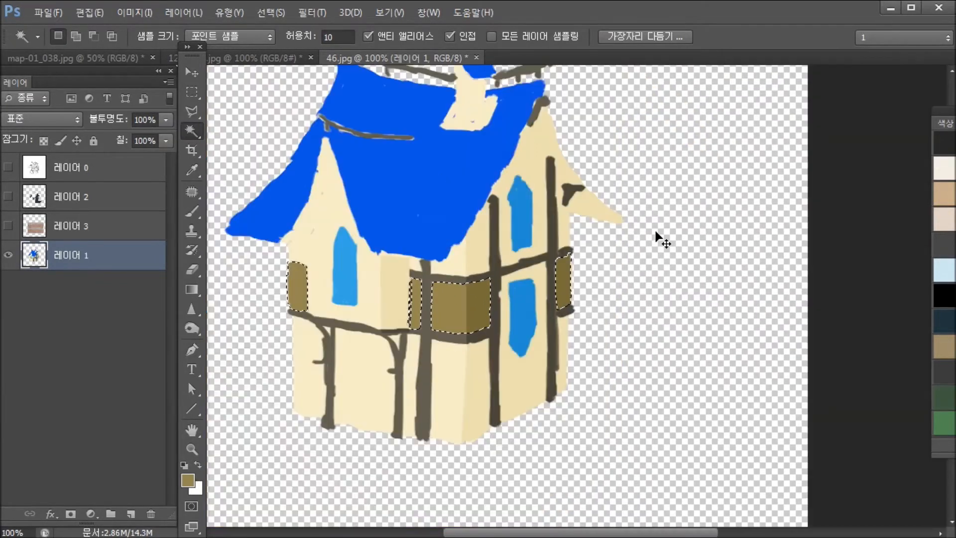
key("ctrl+alt+z")
key("ctrl+alt+z")
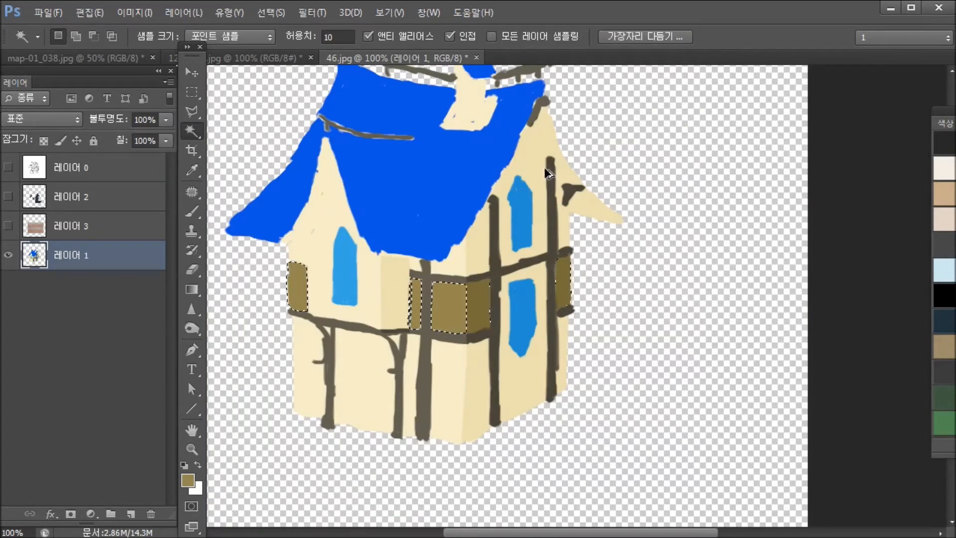
key("ctrl+d")
Step: Select both the light and dark brown panels by Color Range with fuzziness 25, adding the dark brown as a second sample
left_click(309, 13)
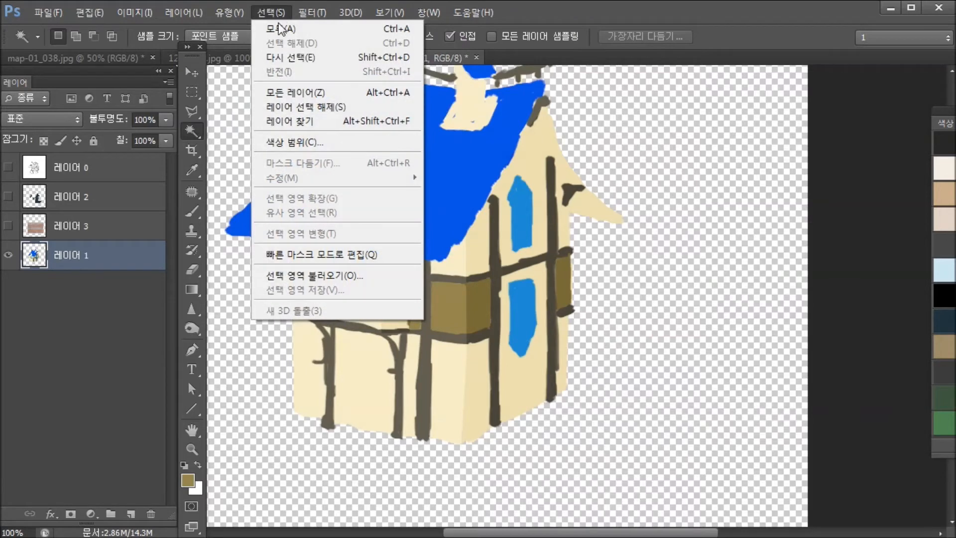
left_click(294, 147)
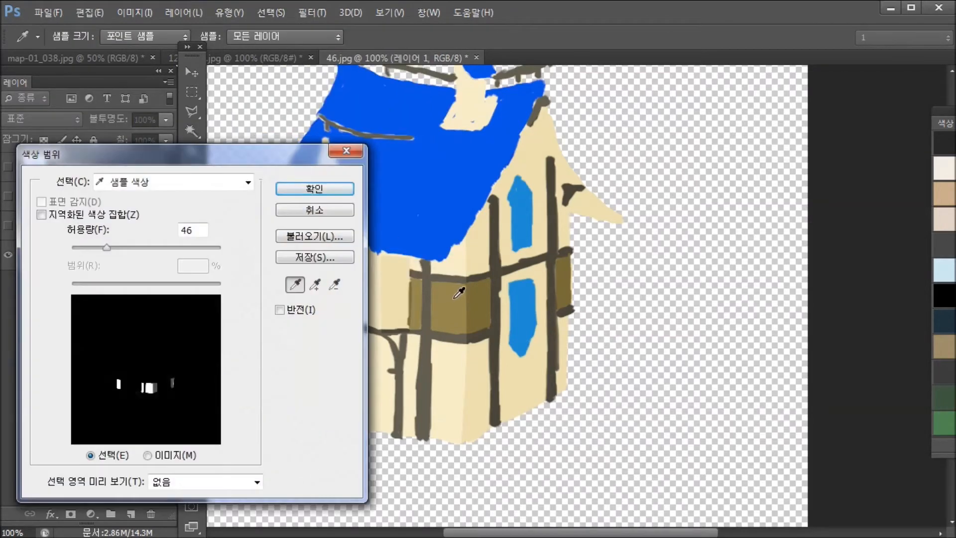
left_click_drag(105, 247, 92, 249)
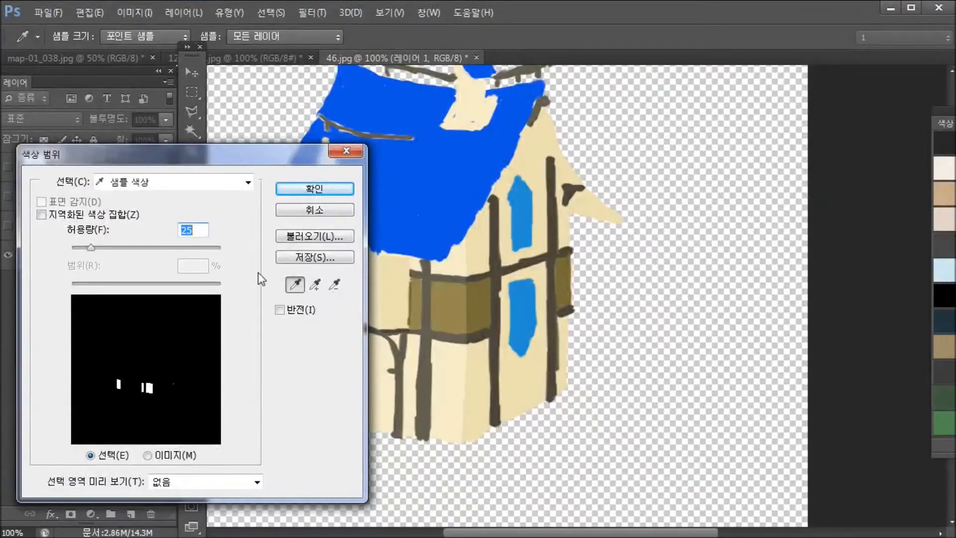
left_click(317, 287)
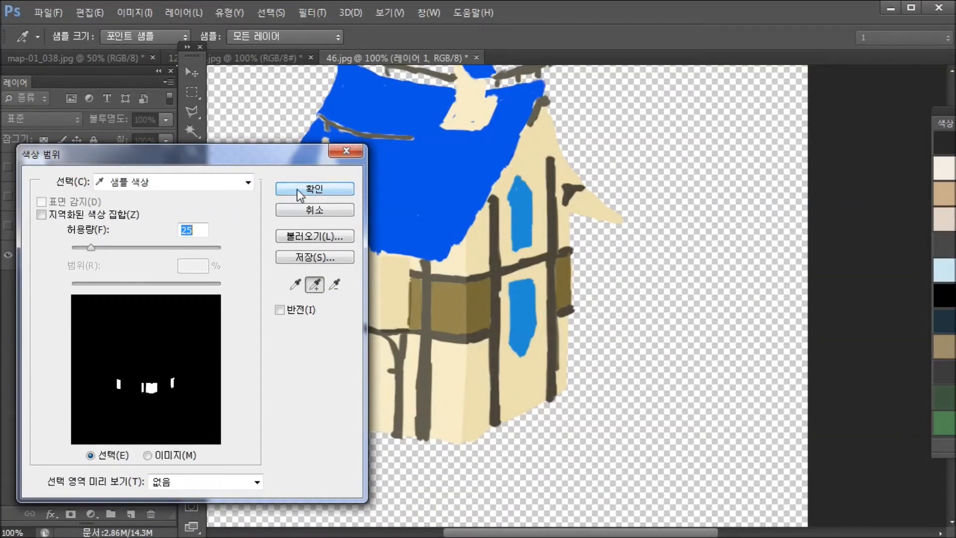
left_click(315, 188)
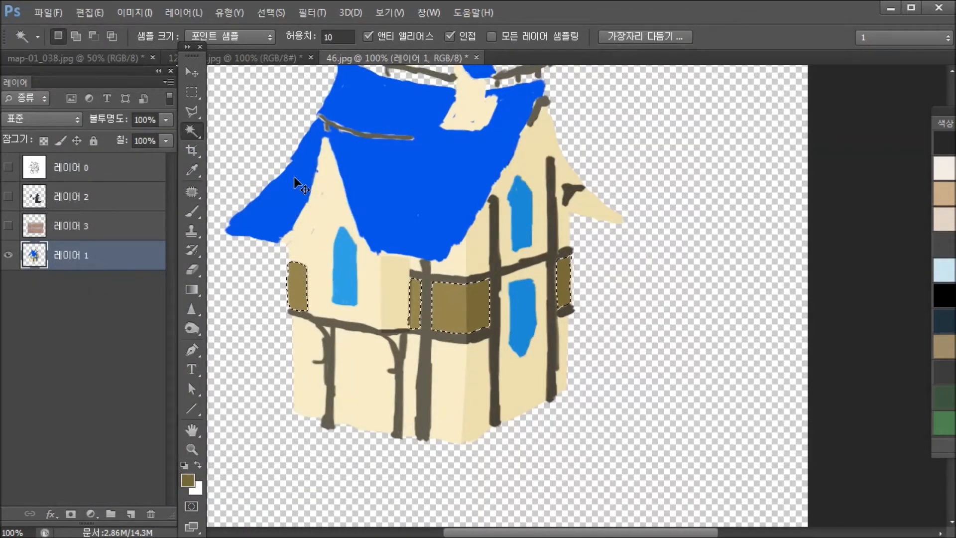
Step: Copy the selected brown panels from 레이어 1 onto a new layer directly above it and check the copy in isolation
left_click(8, 256)
left_click(11, 260)
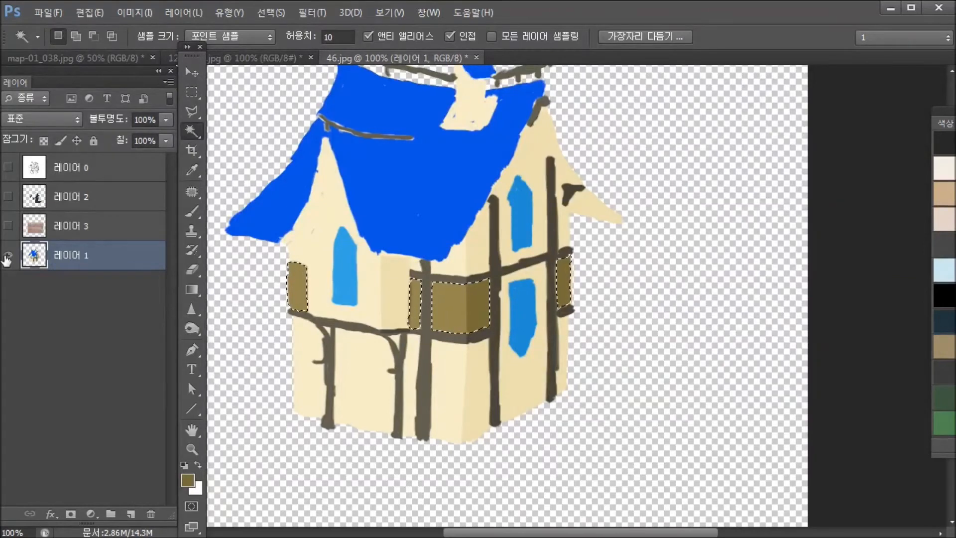
key("ctrl+j")
left_click(8, 255, "alt")
left_click(9, 255, "alt")
left_click(11, 255, "alt")
left_click(13, 256, "alt")
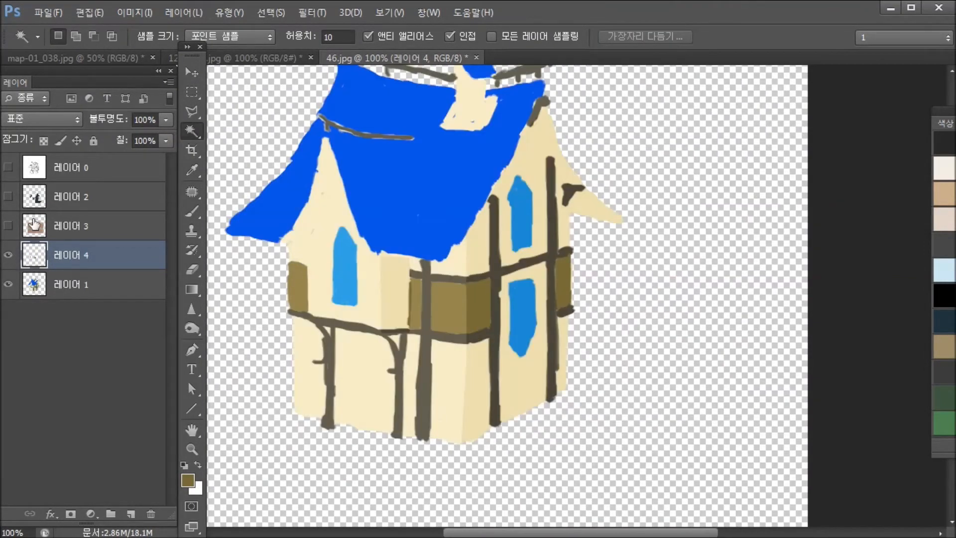
Step: Show 레이어 3, 레이어 2 and 레이어 0, and compare the panel copy on 레이어 4 alone with the full layer stack
left_click(8, 225)
left_click(8, 196)
left_click(8, 167)
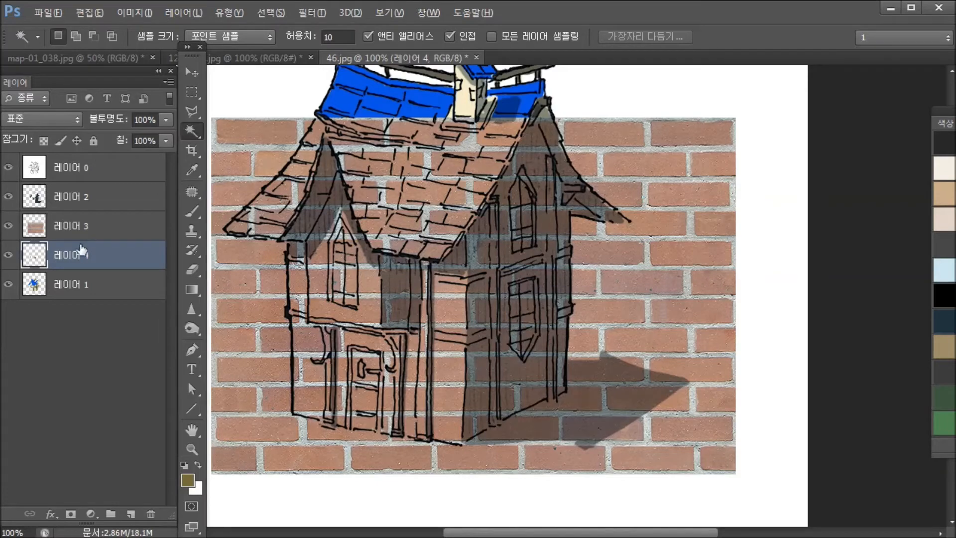
left_click(9, 255, "alt")
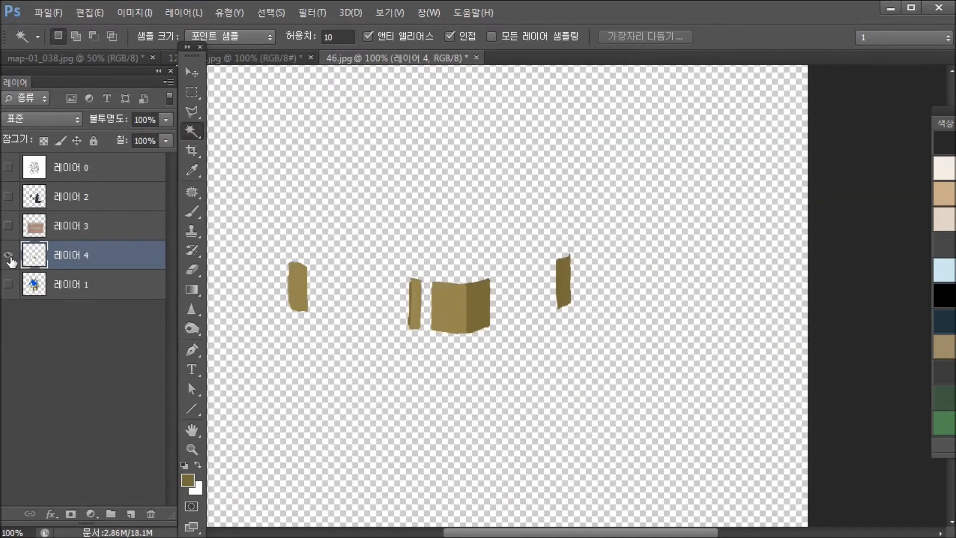
left_click(9, 256, "alt")
left_click(8, 256, "alt")
left_click(8, 256, "alt")
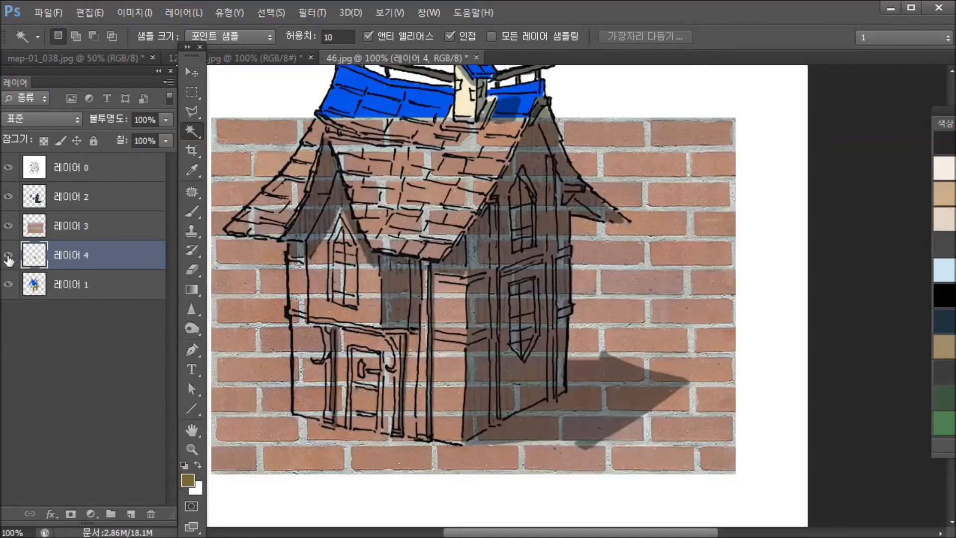
left_click(8, 255, "alt")
left_click(9, 255, "alt")
left_click(9, 255, "alt")
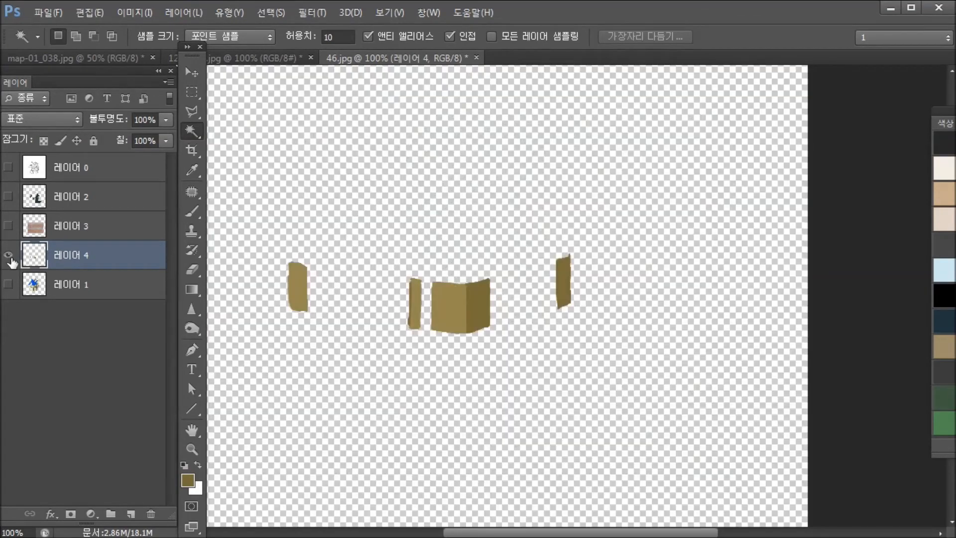
left_click(9, 256, "alt")
left_click(9, 256, "alt")
Step: Hide 레이어 0, 레이어 2 and 레이어 1, leaving only the brick texture 레이어 3 and the panel copy 레이어 4 visible
left_click(9, 286)
left_click_drag(10, 227, 7, 175)
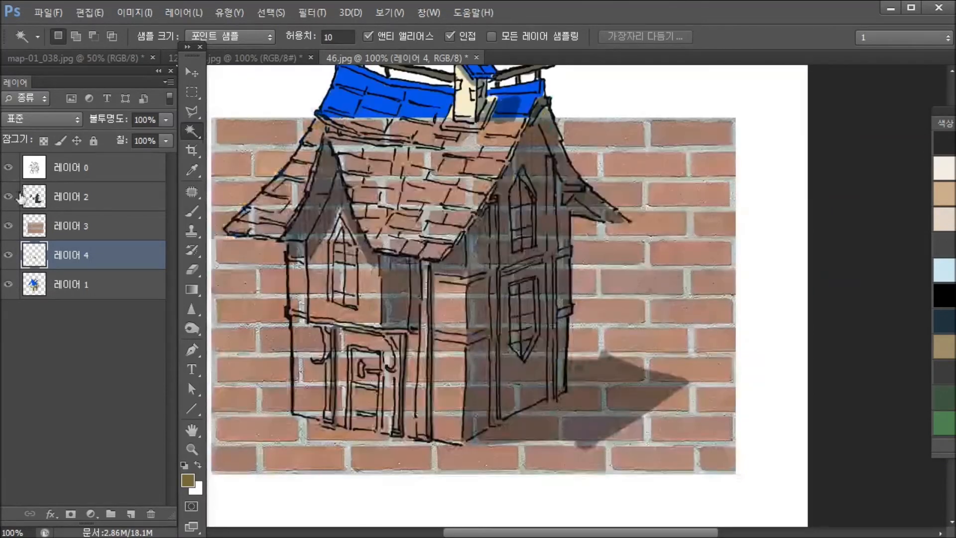
left_click_drag(8, 223, 9, 167)
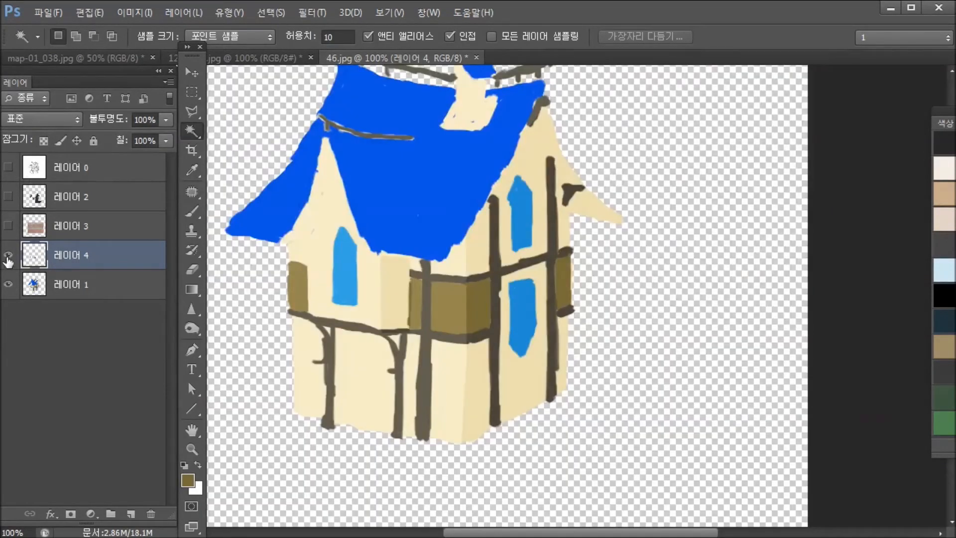
left_click(9, 279)
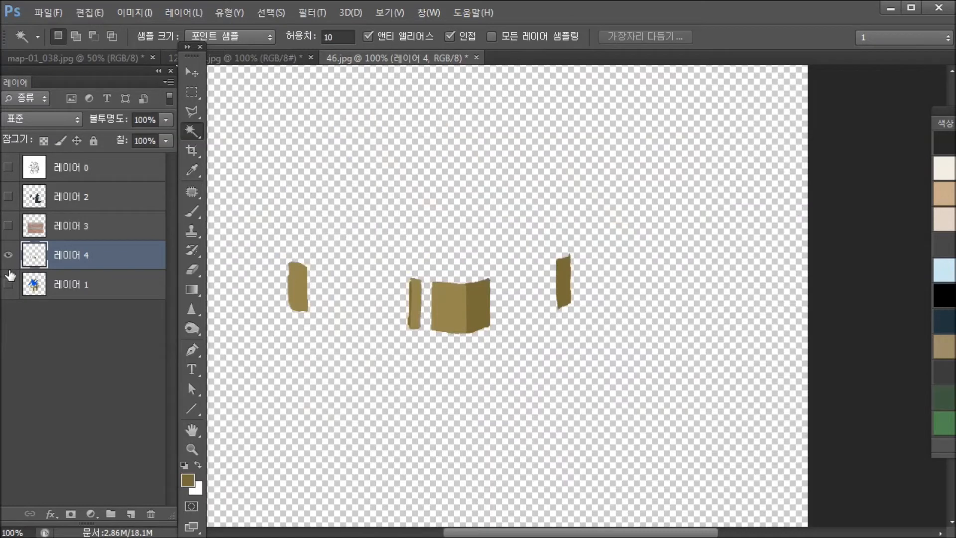
scroll(573, 321, "left", 2)
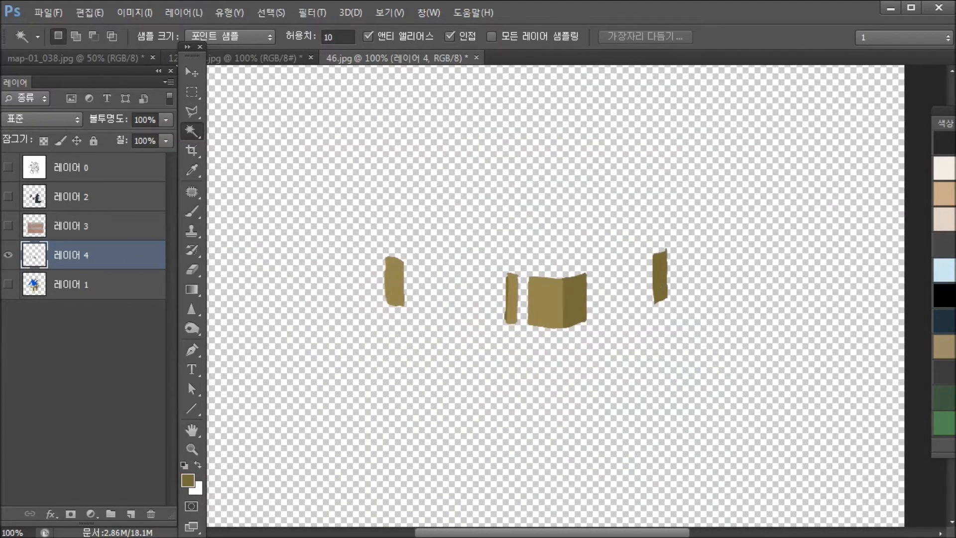
left_click(9, 226)
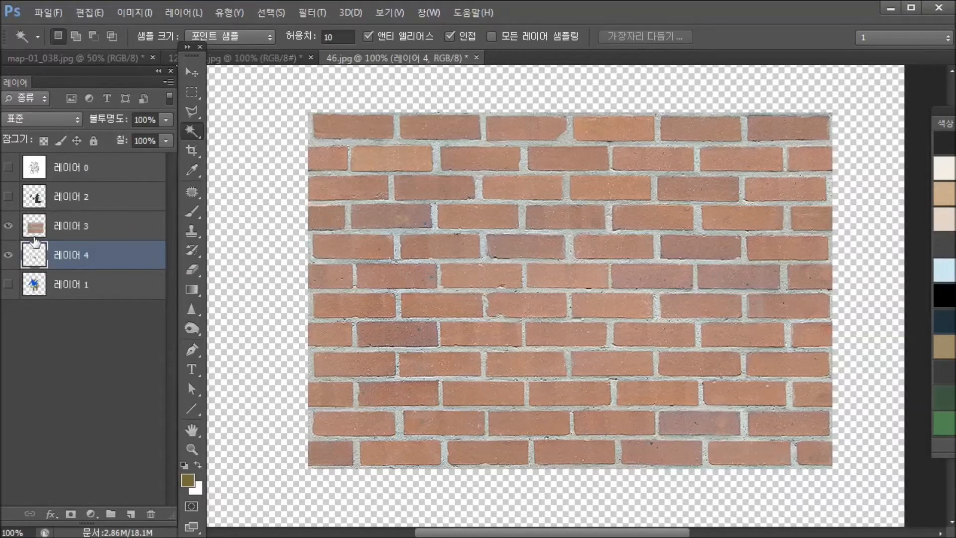
Step: Clip the brick texture layer 레이어 3 to 레이어 4 directly below it with a clipping mask
left_click(70, 236)
left_click(66, 260)
left_click(69, 230)
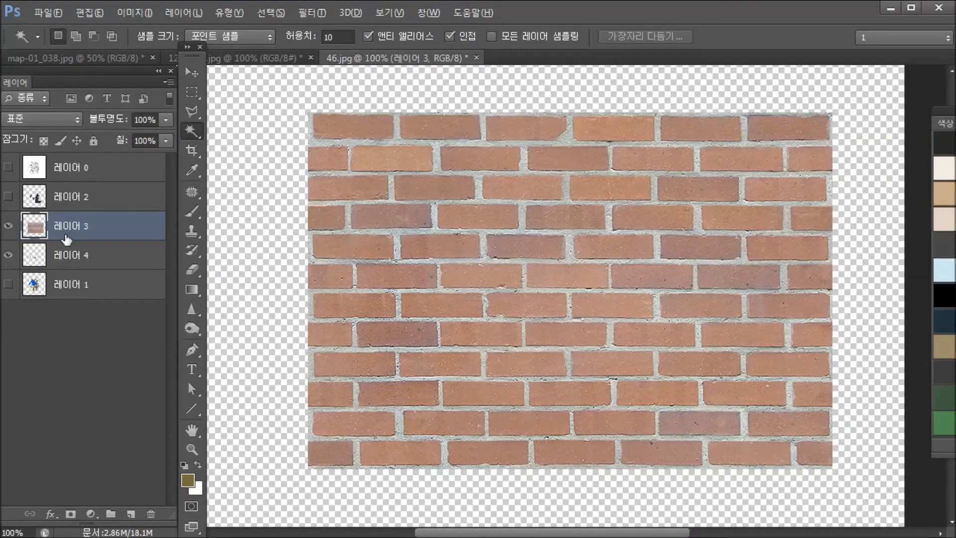
key("alt")
left_click(59, 253)
left_click(60, 229)
key("alt")
key("alt")
key("alt")
key("alt")
left_click(35, 237, "alt")
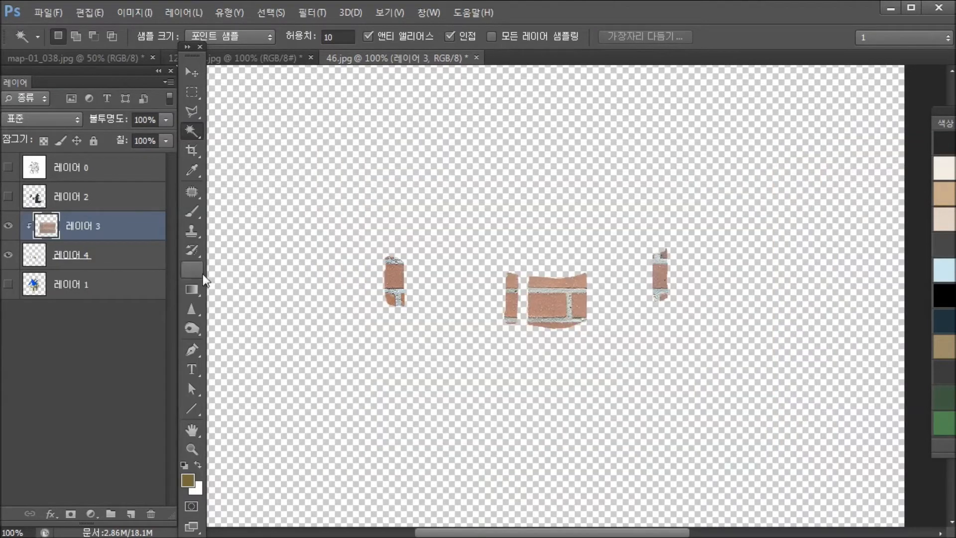
Step: Reposition the brick texture on 레이어 3 within the clipped wall shapes
key("ctrl+minus")
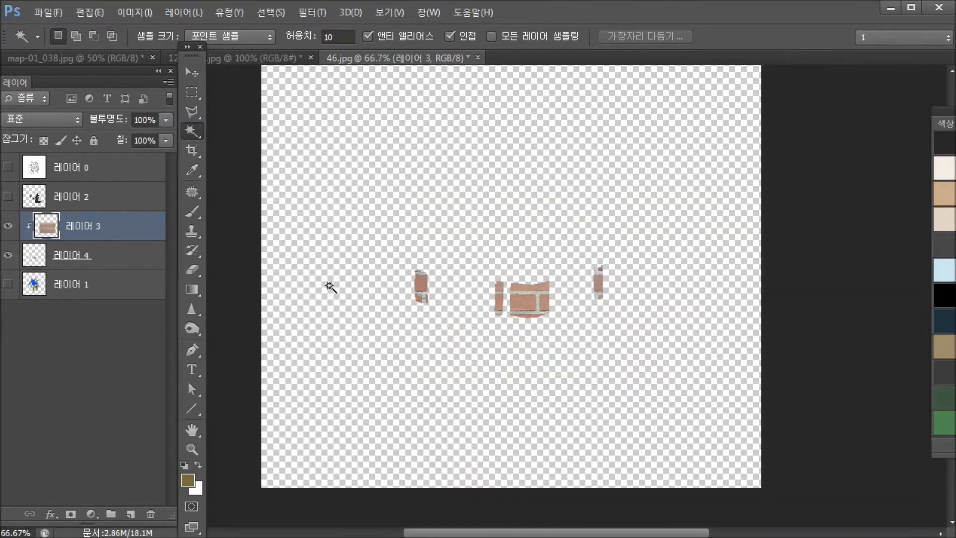
left_click(97, 263)
left_click(91, 230)
key("v")
left_click_drag(540, 312, 397, 258)
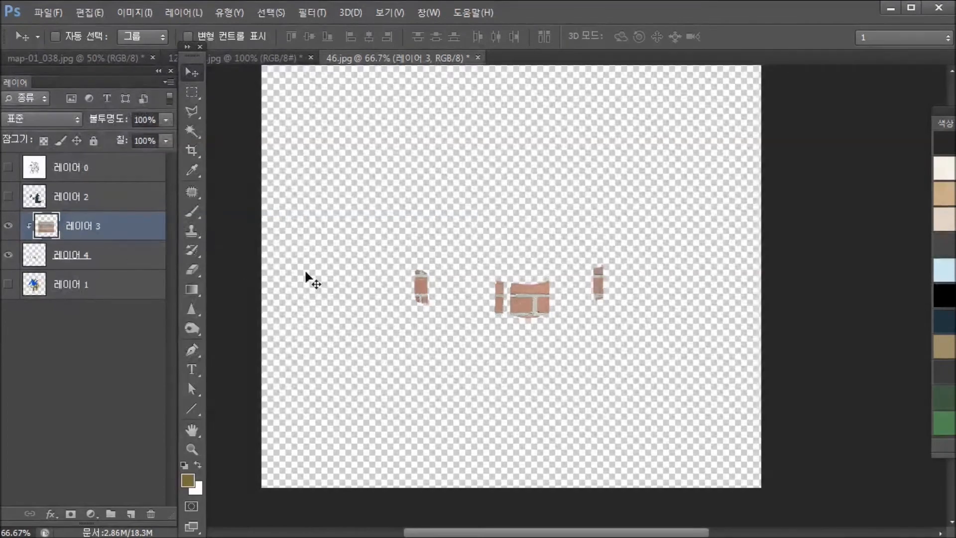
left_click_drag(546, 321, 586, 314)
key("ctrl+plus")
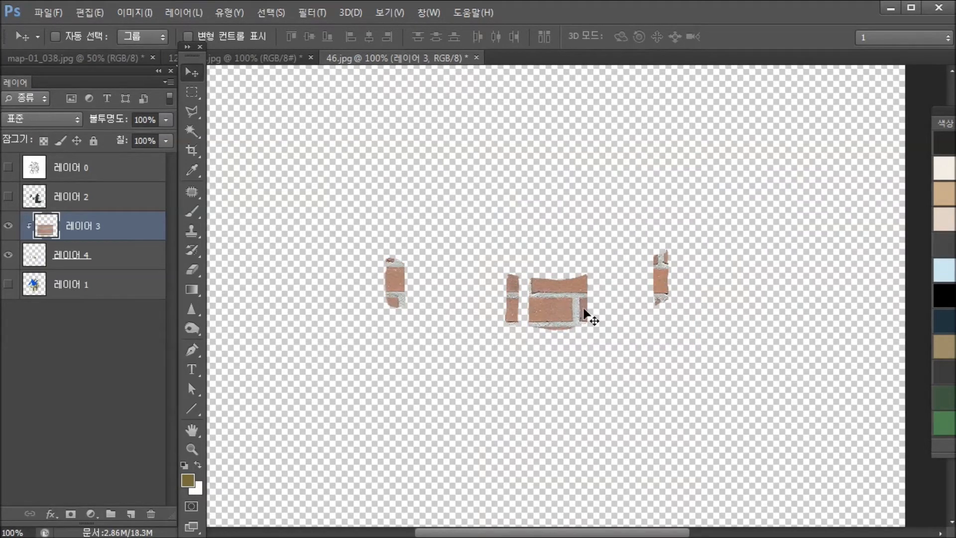
key("ctrl+minus")
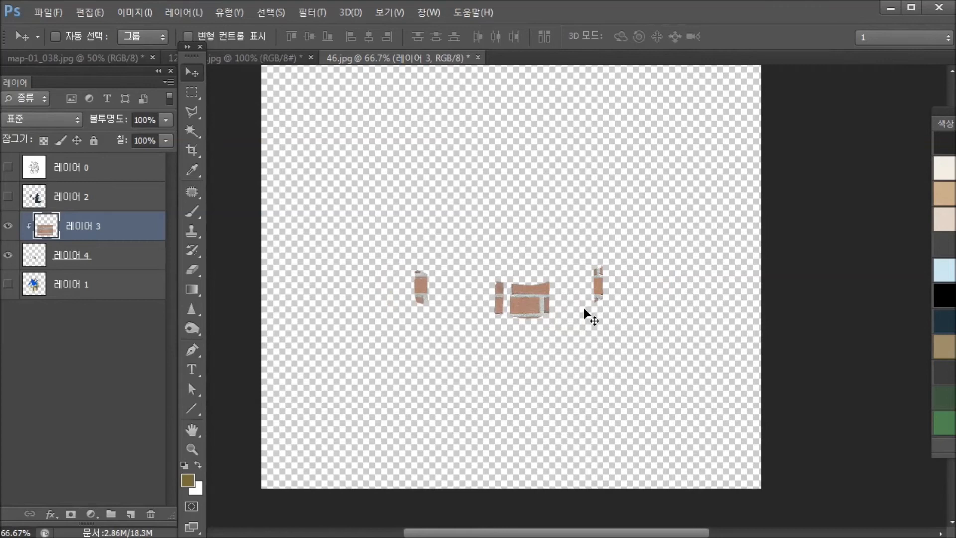
Step: Show the hidden layers 레이어 0, 레이어 2 and 레이어 1, and shift the brick texture toward the canvas's lower right
left_click(8, 196)
left_click(8, 283)
key("ctrl+plus")
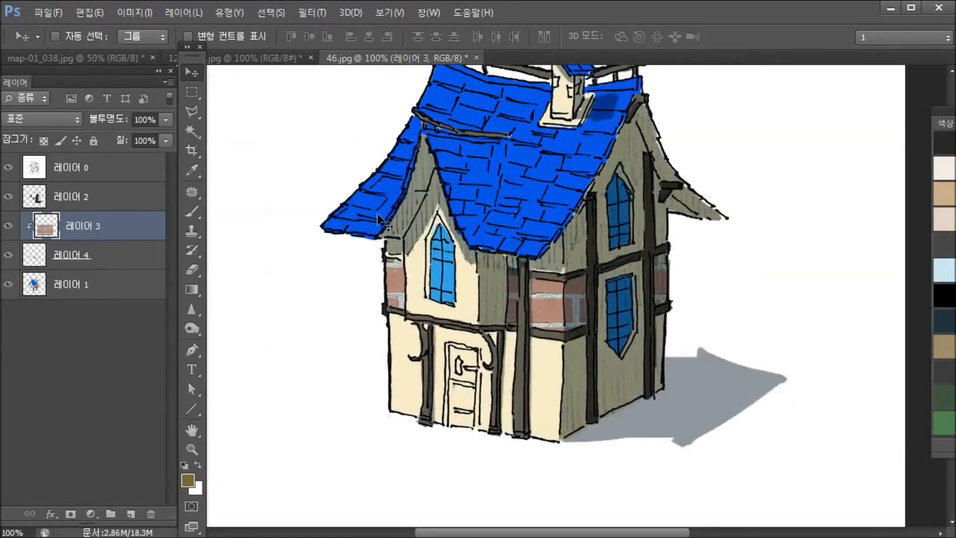
left_click_drag(472, 313, 625, 352)
key("ctrl+minus")
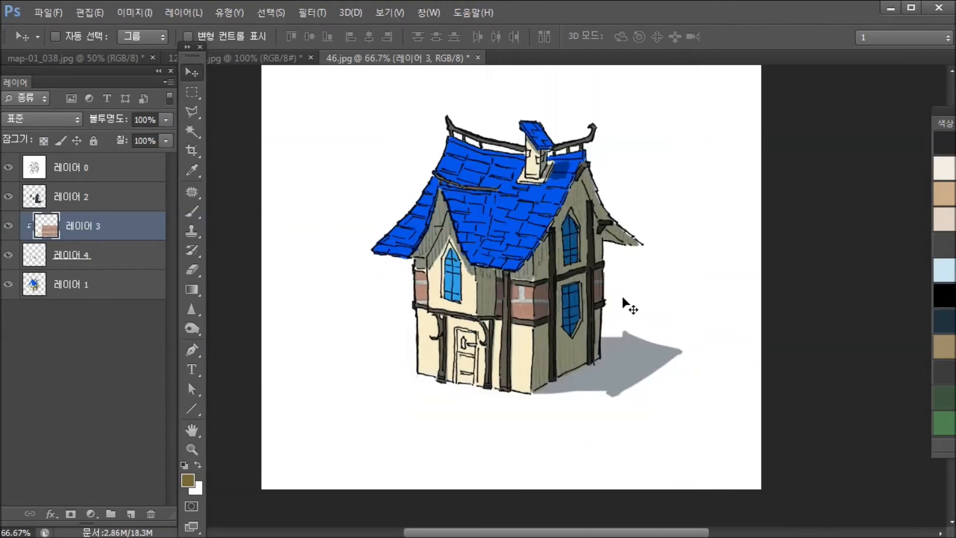
Step: Free-transform the brick texture to 28.57% width and 44.54% height, placing it over the house's shaded side wall
key("ctrl+t")
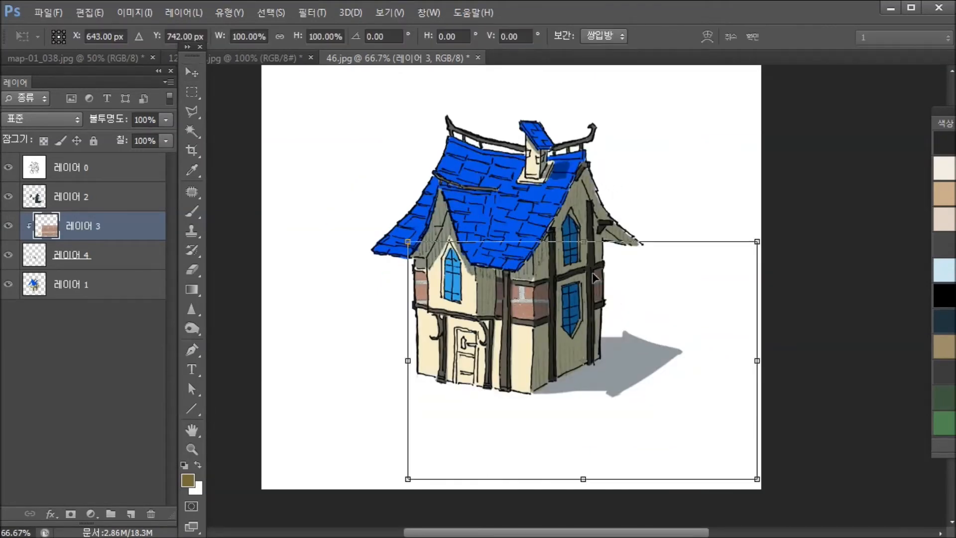
left_click_drag(408, 360, 533, 342)
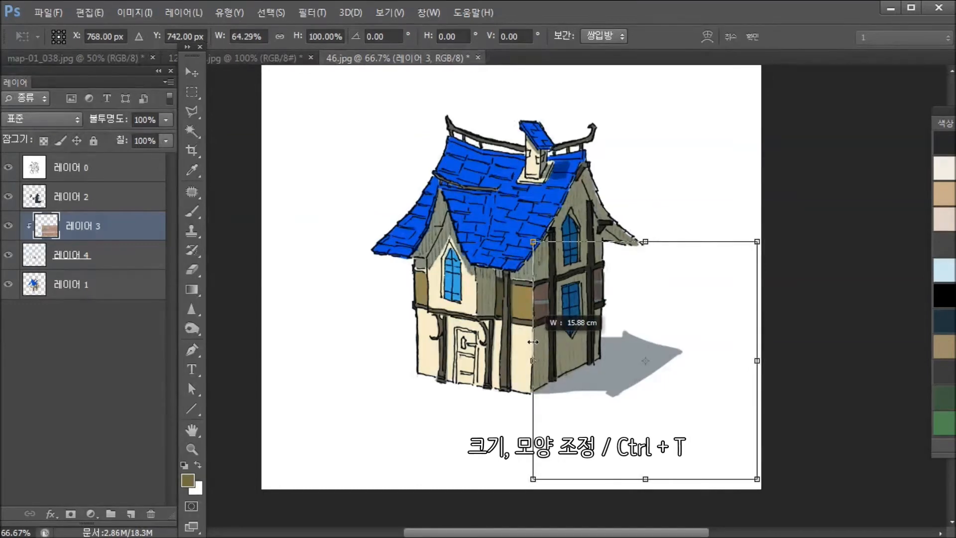
left_click_drag(756, 477, 633, 346)
key("ctrl+plus")
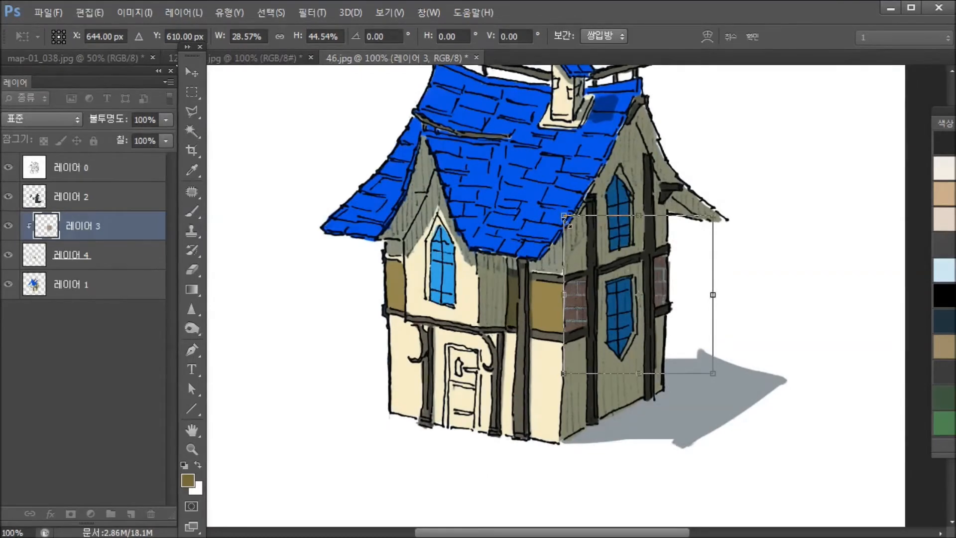
Step: Distort the brick texture so its upper and lower edges slant upward along the side wall's perspective
left_click_drag(567, 219, 567, 238)
left_click_drag(565, 373, 566, 379)
left_click_drag(713, 297, 704, 276)
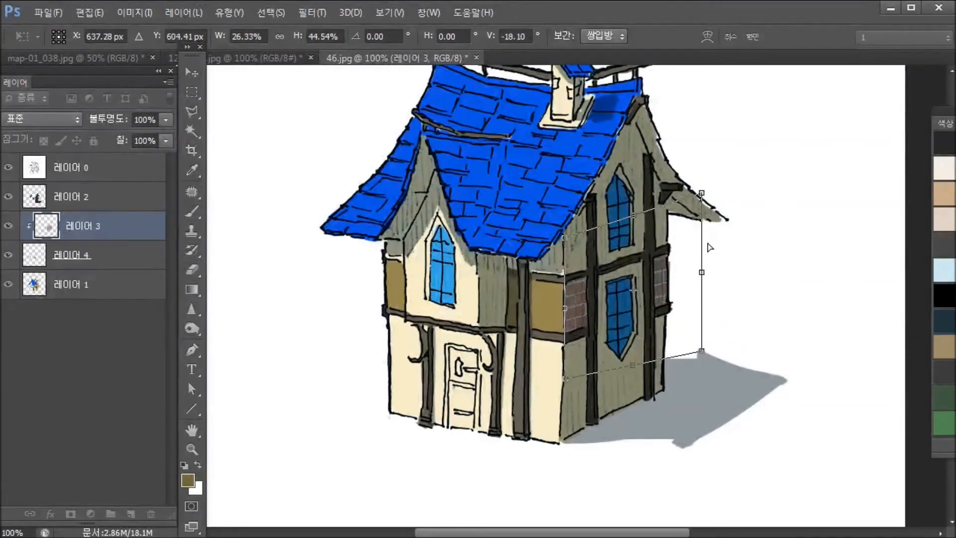
left_click_drag(704, 350, 706, 318)
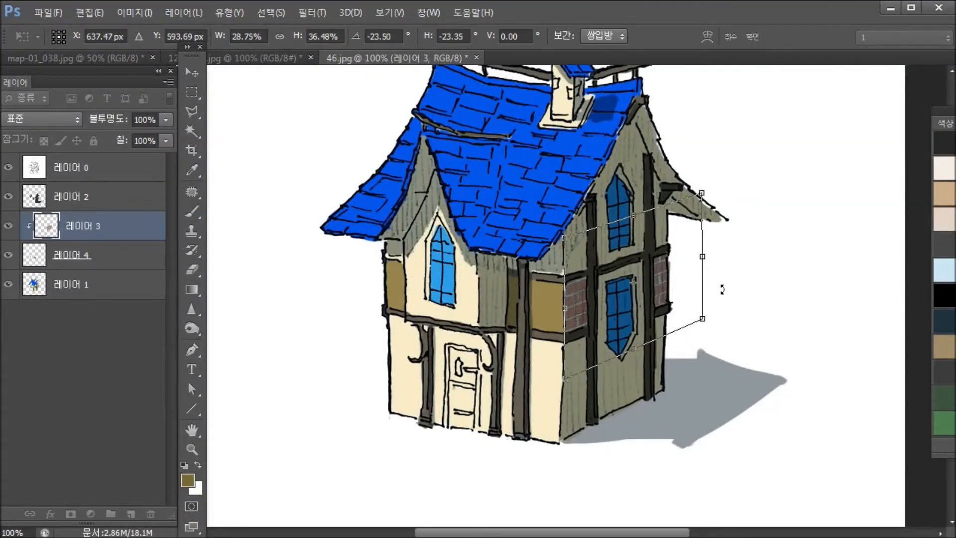
Step: Fine-tune the corners of the brick texture to match the side wall's perspective and commit the transformation
left_click_drag(564, 237, 563, 234)
mouse_move(702, 197)
left_mouse_down()
mouse_move(700, 211)
mouse_move(701, 186)
left_mouse_up()
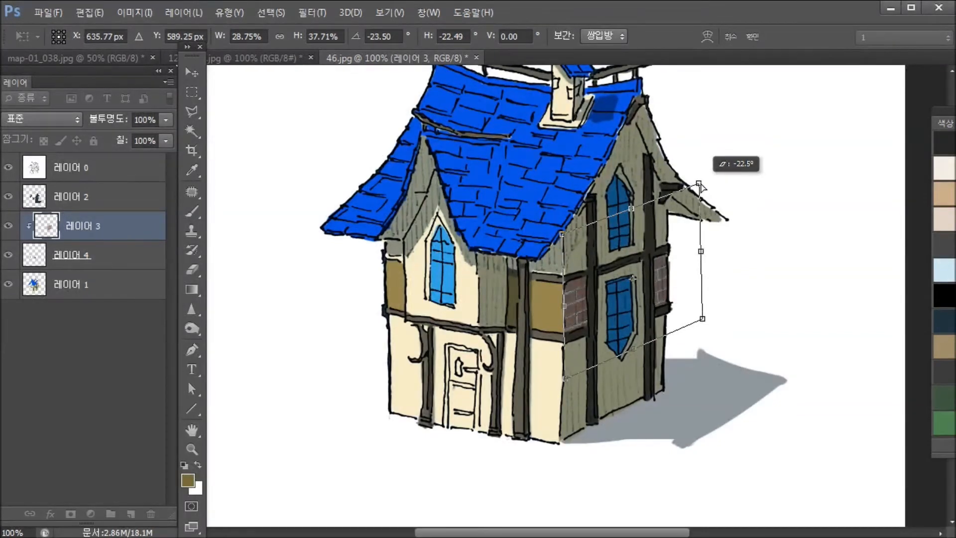
left_click_drag(702, 186, 701, 186)
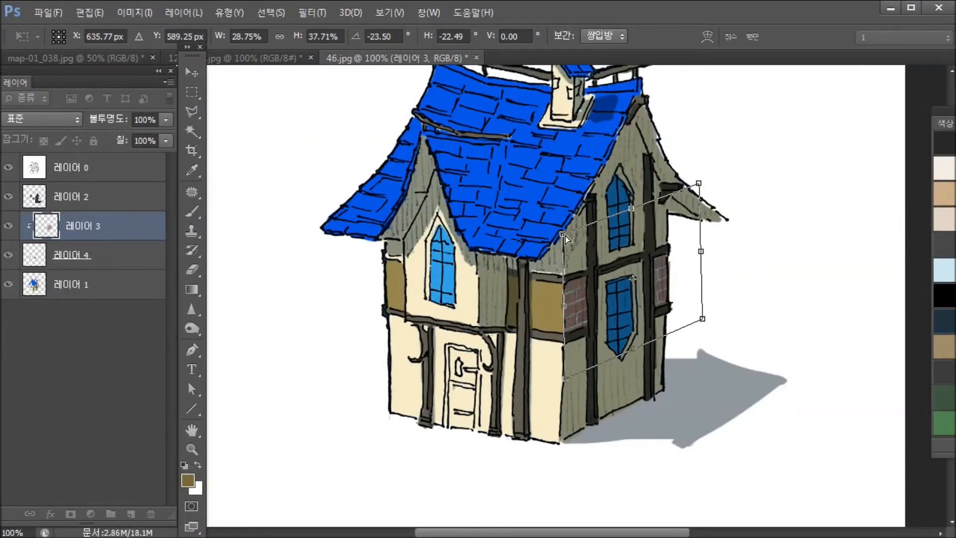
left_click_drag(566, 235, 567, 247)
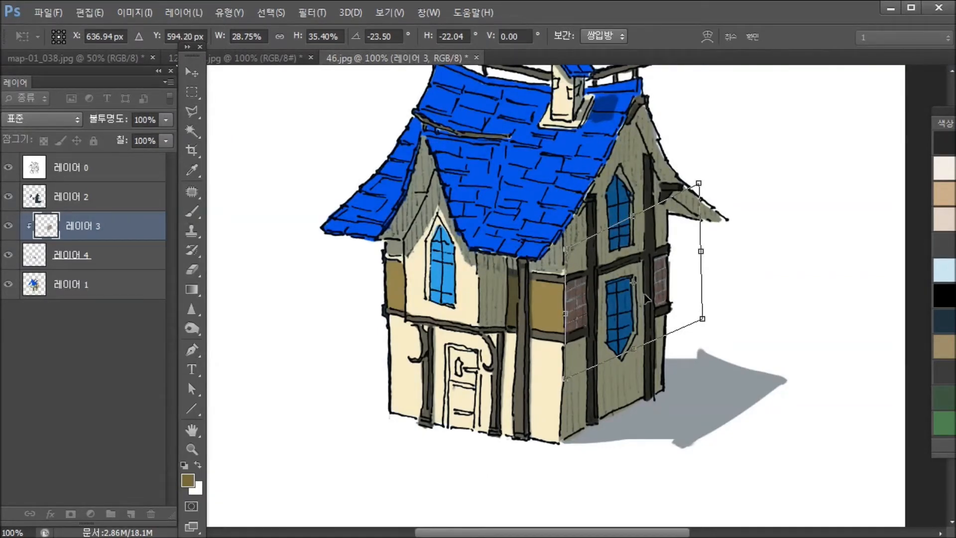
left_click_drag(699, 184, 694, 209)
left_click_drag(566, 316, 563, 316)
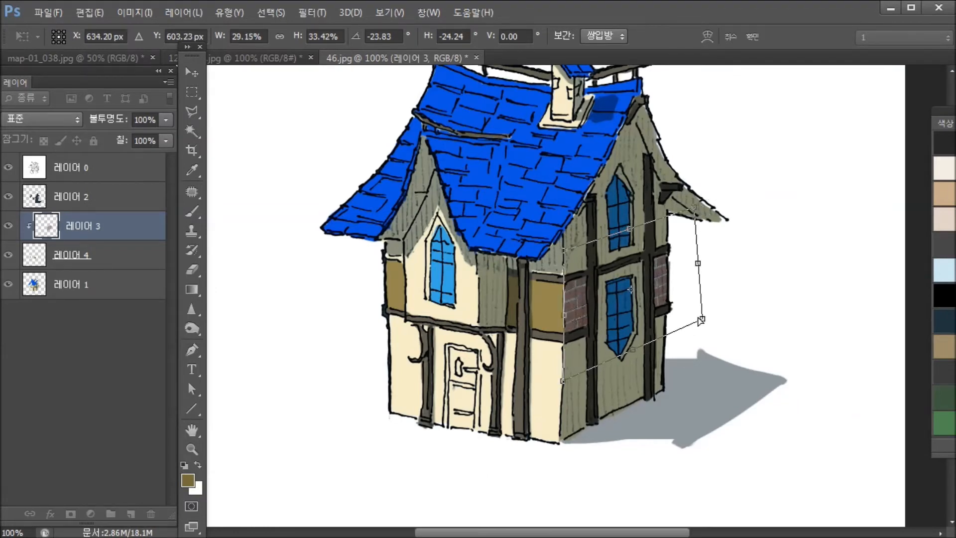
left_click_drag(697, 211, 707, 202)
left_click_drag(704, 317, 704, 321)
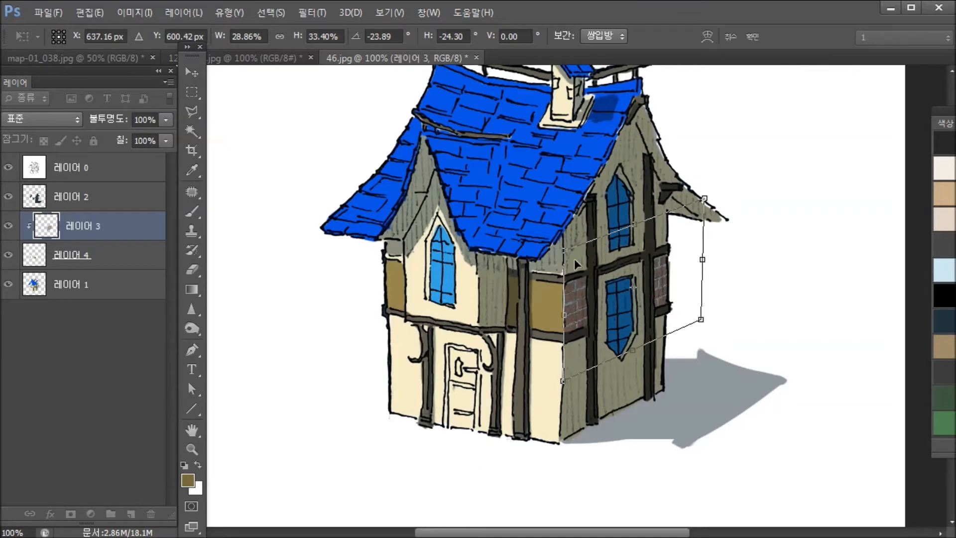
left_click_drag(566, 387, 566, 380)
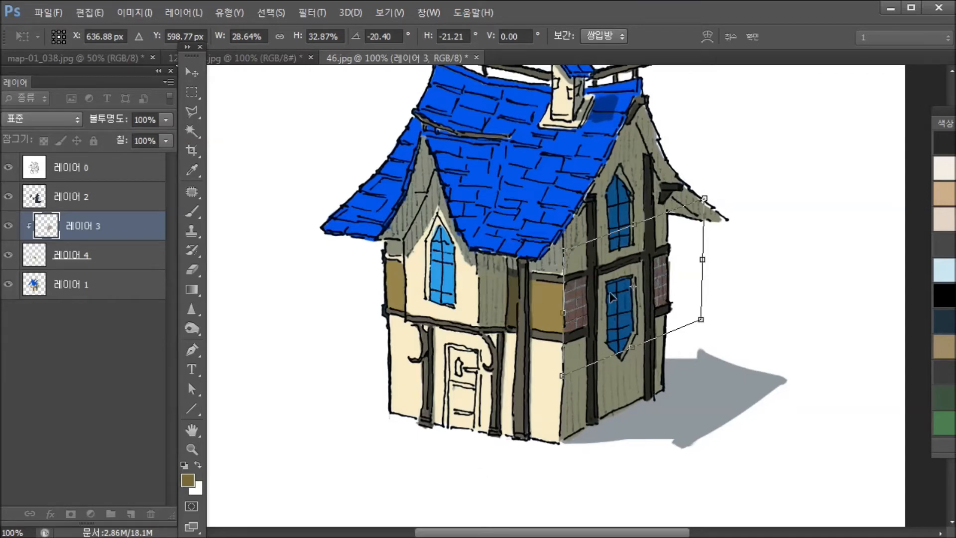
key("Return")
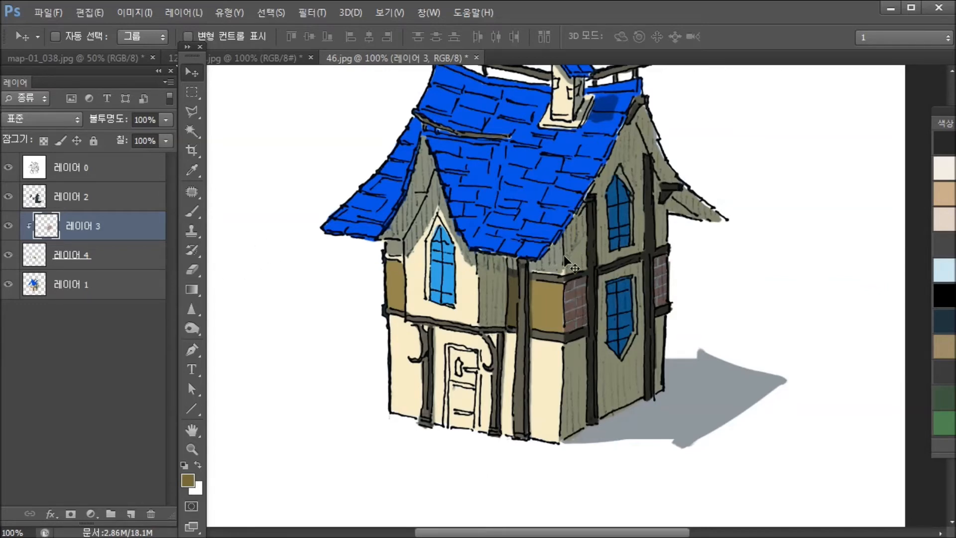
left_click_drag(588, 318, 408, 311)
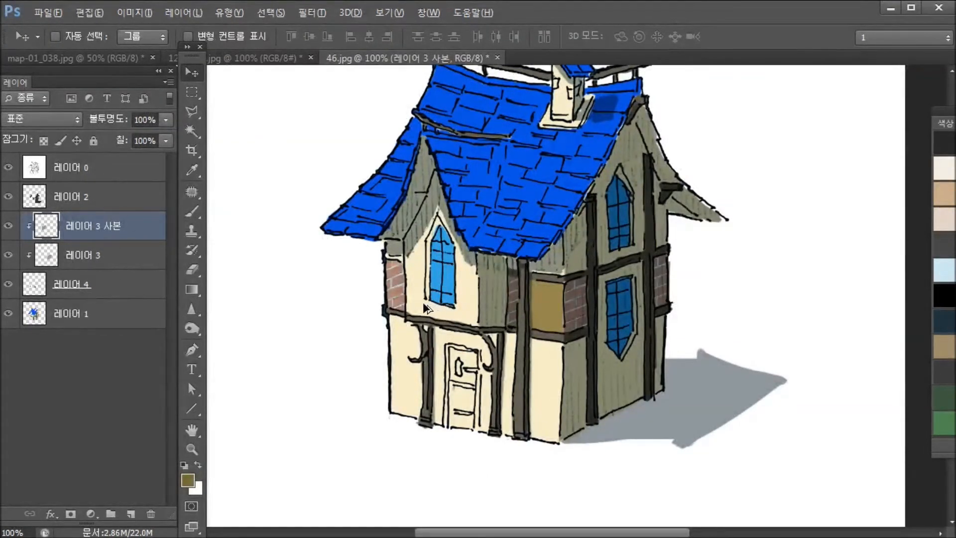
left_click_drag(438, 326, 617, 249)
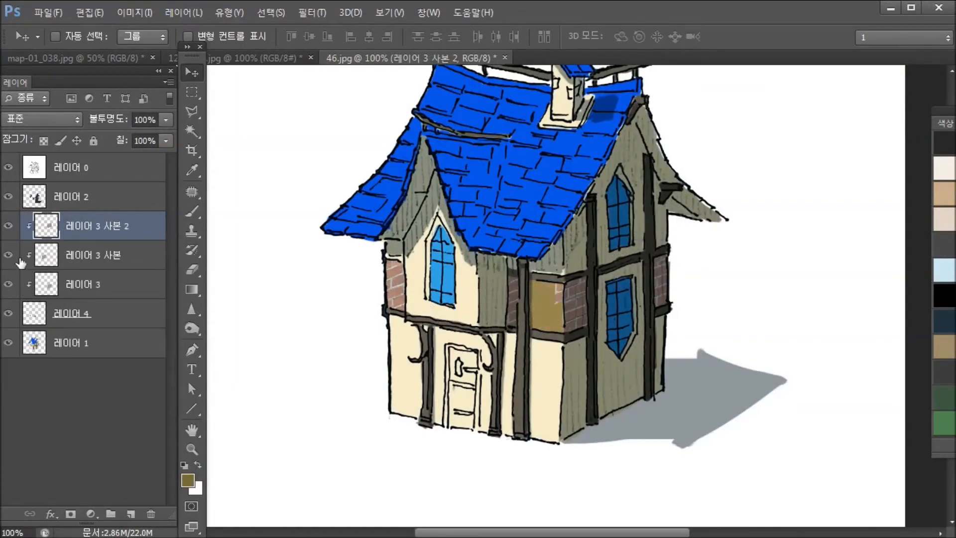
key("ctrl+e")
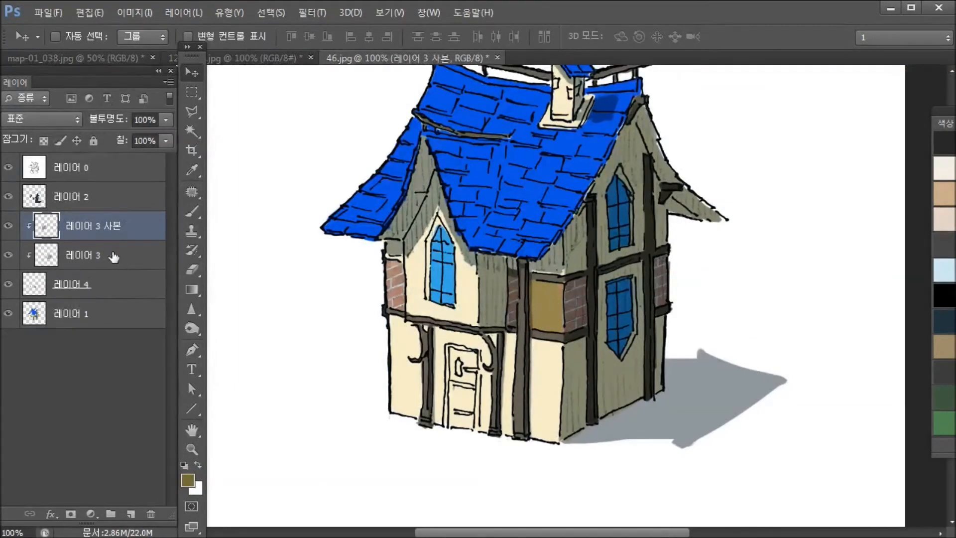
key("ctrl+e")
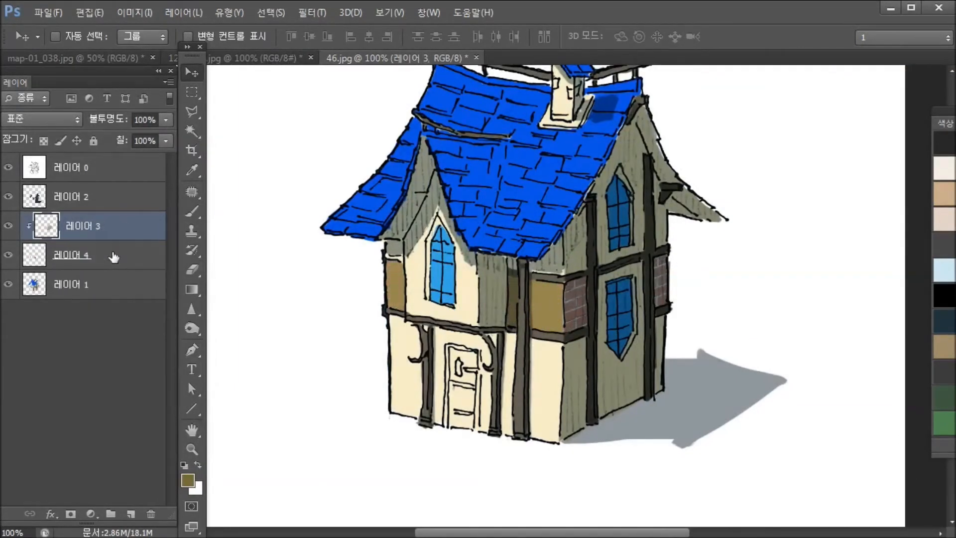
Step: Select the bricks on 레이어 3, duplicate them within the same layer, flip the copy horizontally and place it over the front wall
left_click(49, 231, "ctrl")
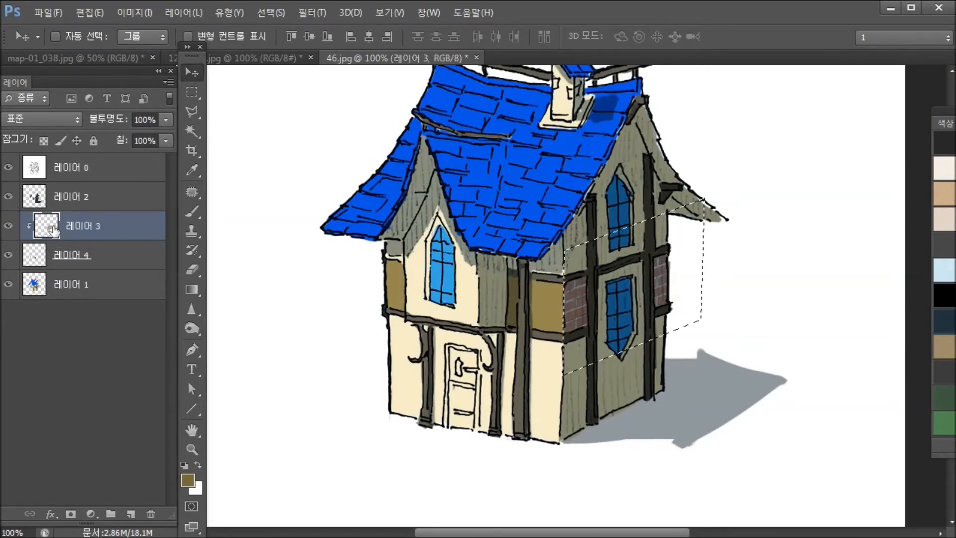
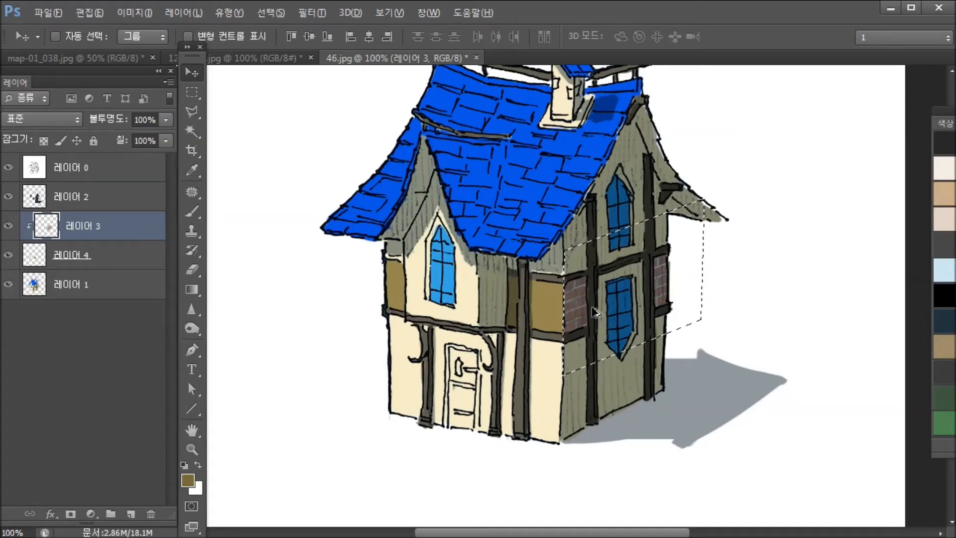
left_click_drag(593, 311, 399, 344)
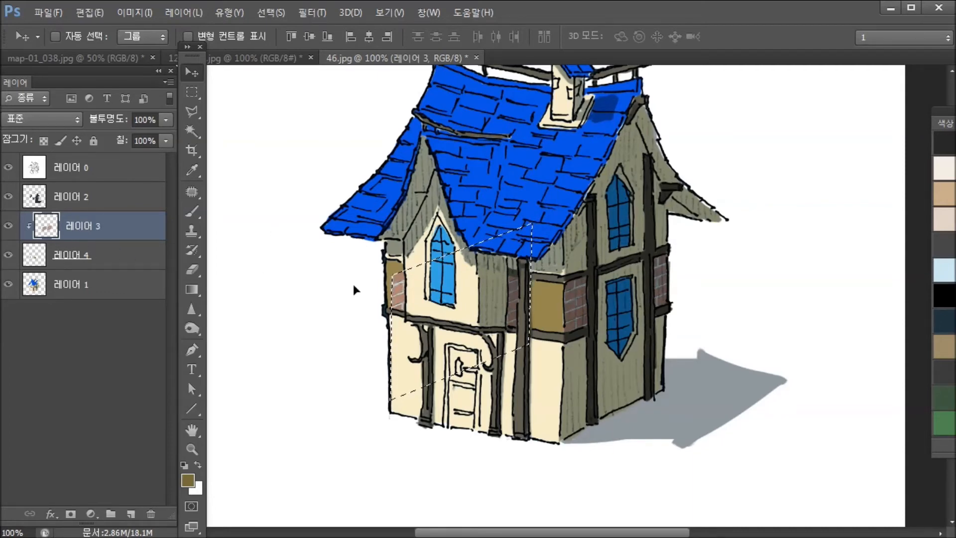
key("ctrl+t")
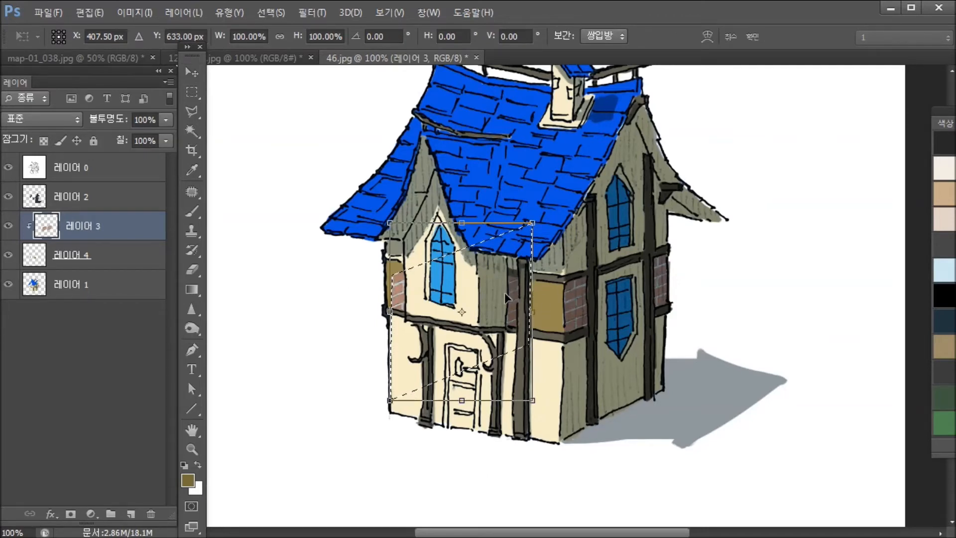
right_click(473, 298)
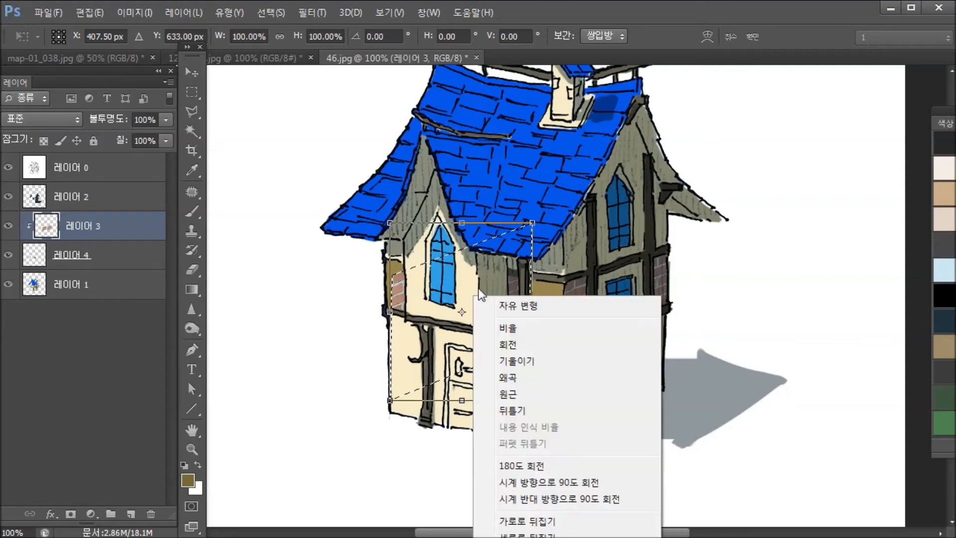
left_click(526, 529)
left_click_drag(515, 311, 543, 305)
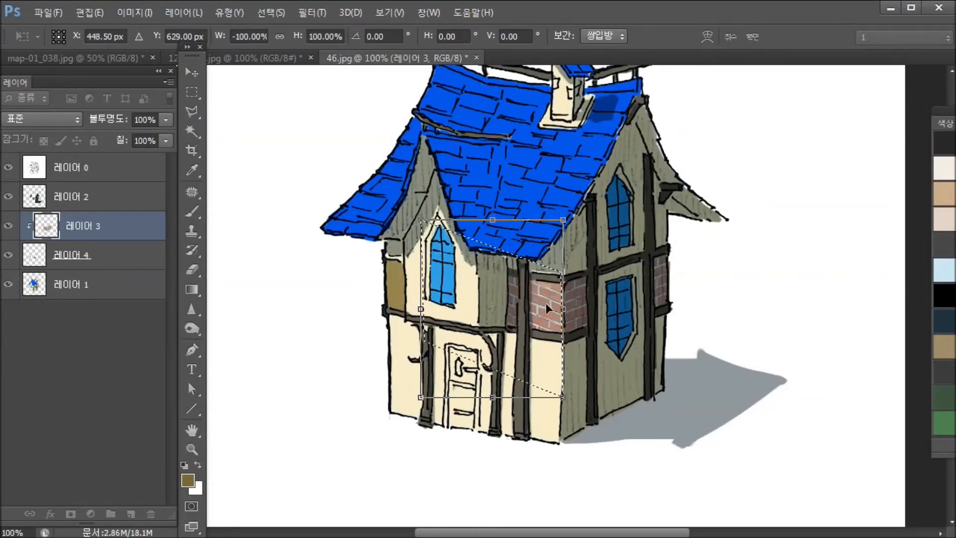
Step: Stretch and distort the copied bricks to fit the front wall's perspective, commit the transformation and deselect
left_click_drag(423, 312, 377, 337)
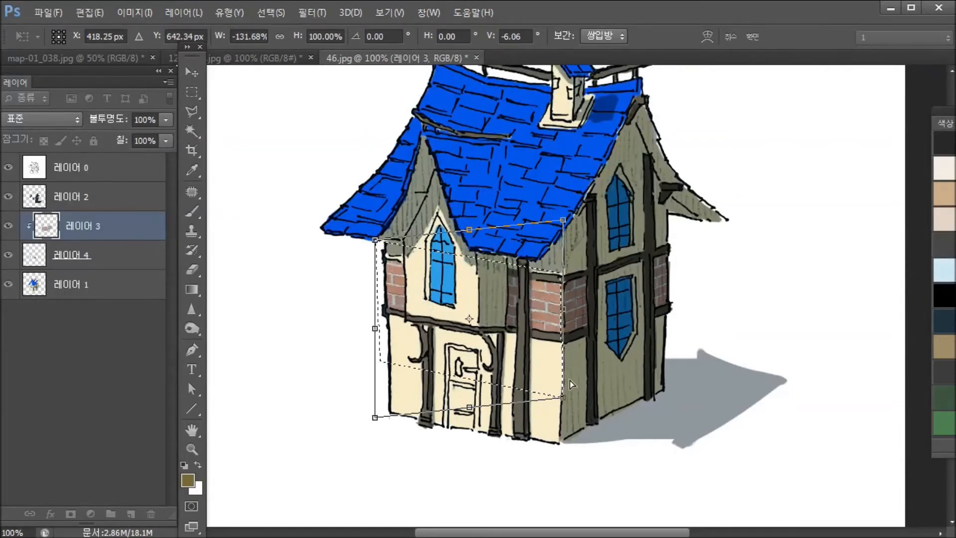
left_click_drag(563, 399, 565, 392)
left_click_drag(563, 220, 565, 224)
left_click_drag(374, 241, 379, 248)
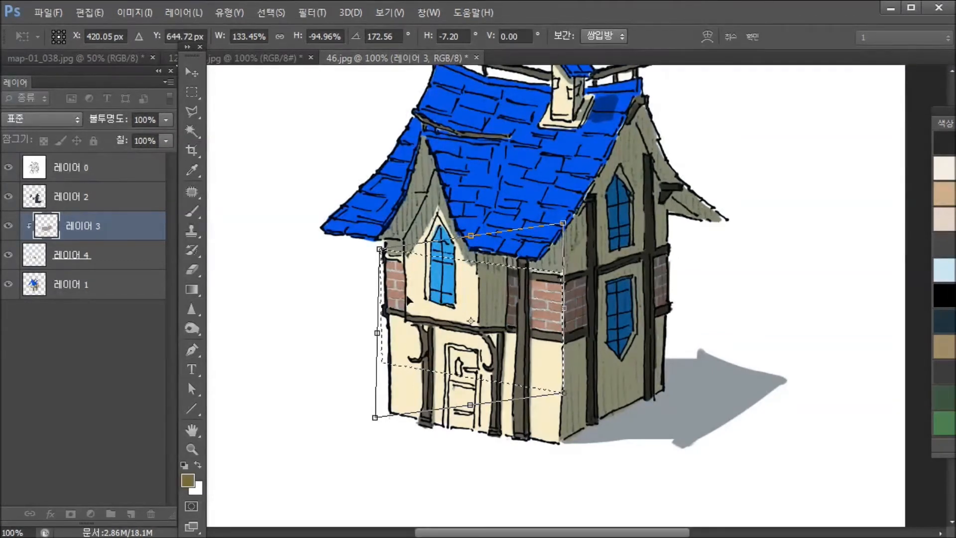
key("Return")
key("ctrl+d")
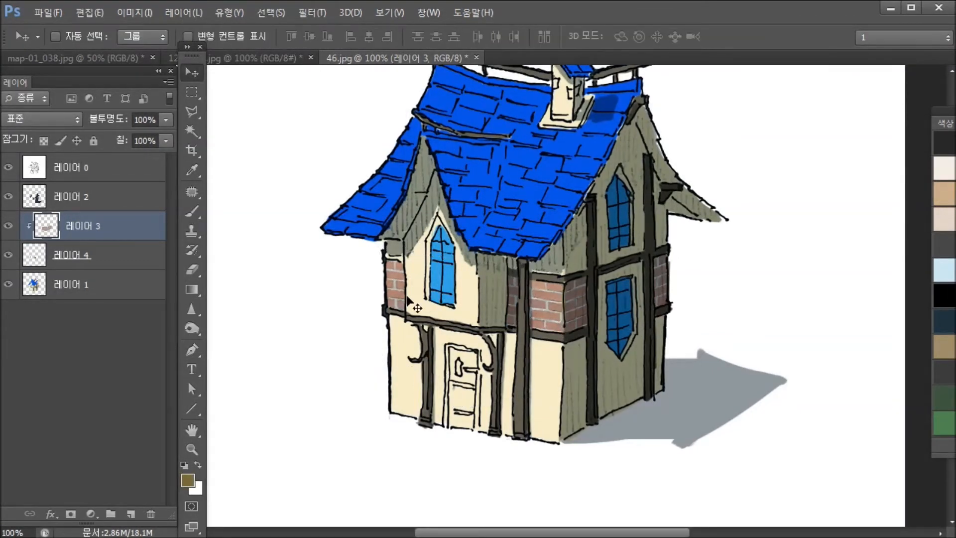
left_click_drag(561, 218, 518, 283)
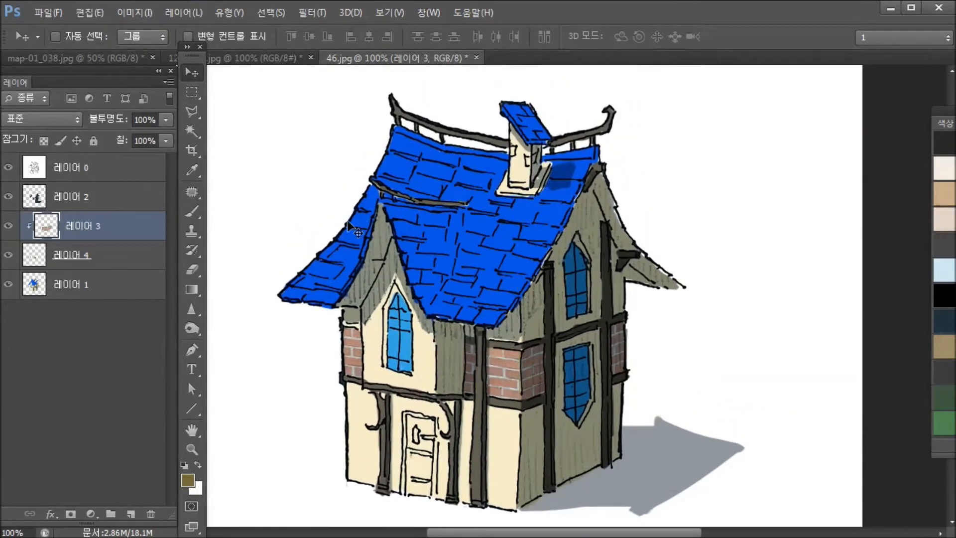
left_click_drag(44, 217, 42, 204)
key("ctrl+plus")
left_click_drag(582, 350, 670, 240)
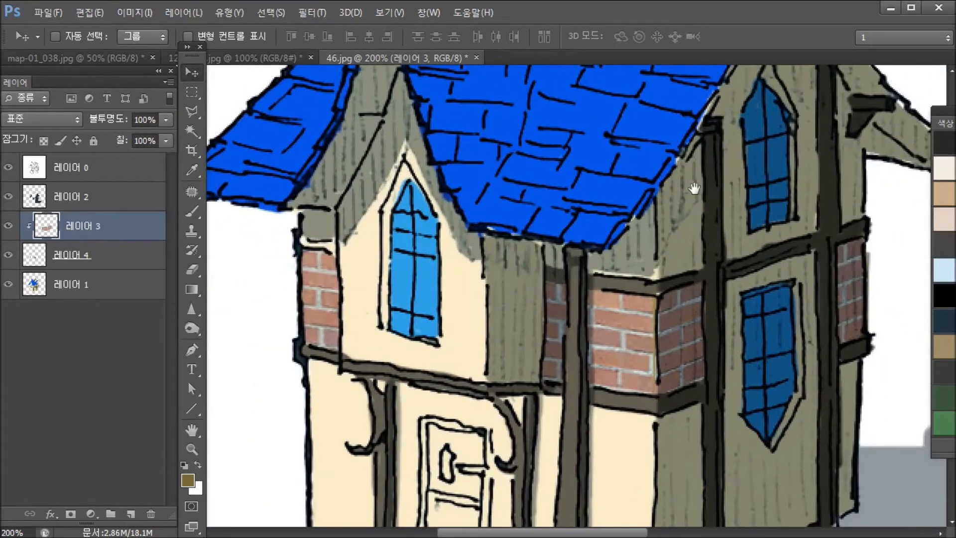
Step: Compare the house with and without the brick texture by toggling the visibility of 레이어 3
left_click(9, 226)
left_click(9, 225)
left_click(9, 226)
left_click(9, 226)
left_click(9, 228)
left_click(8, 228)
Step: Try shifting the hue of the bricks on 레이어 3 to +29 with Hue/Saturation and cancel the adjustment
key("ctrl+u")
left_click_drag(605, 332, 626, 333)
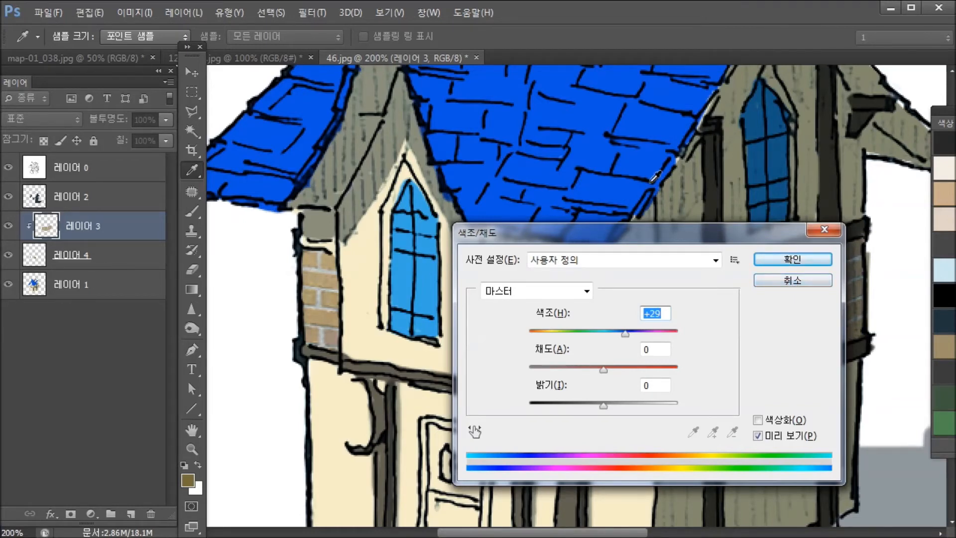
left_click(792, 281)
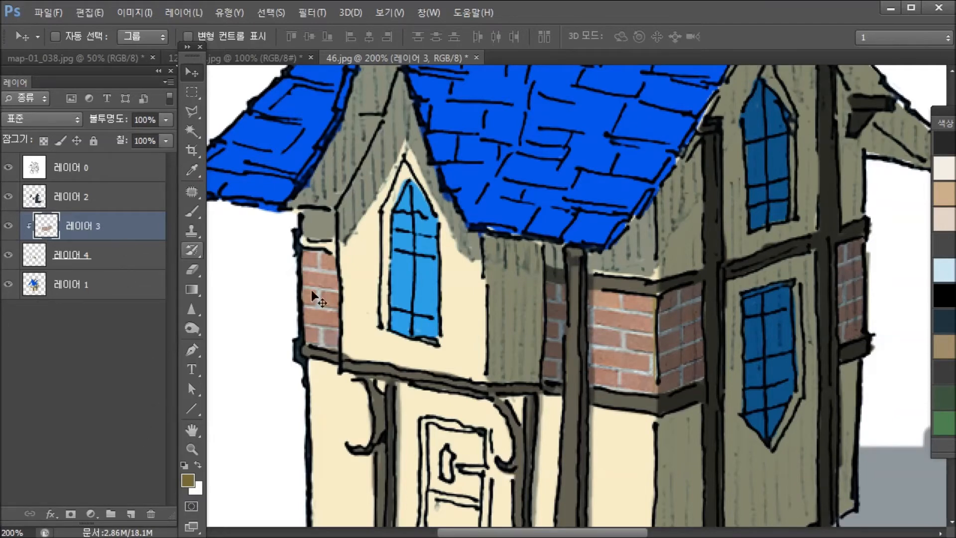
Step: Try brushing a spot in the sampled wall brown beside the house on 레이어 4, hiding the brick texture while painting
left_click(7, 225)
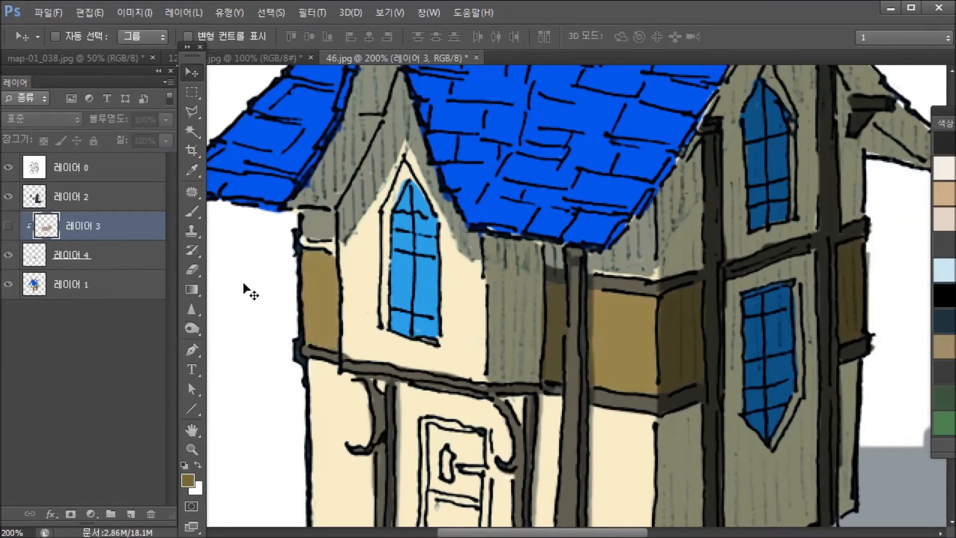
key("b")
key("e")
left_click(191, 211)
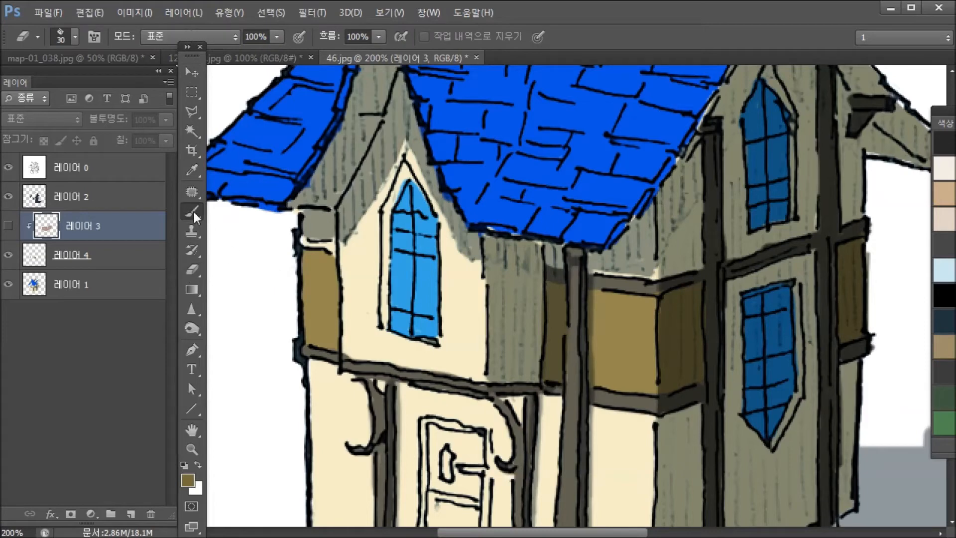
left_click(100, 256)
left_click(319, 291, "alt")
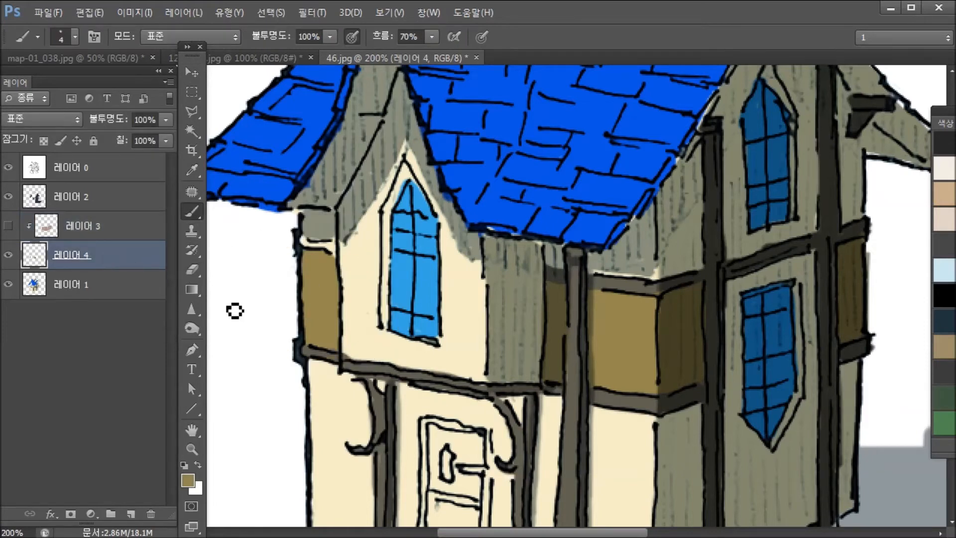
mouse_move(272, 424)
left_mouse_down()
mouse_move(257, 424)
mouse_move(274, 429)
mouse_move(266, 437)
left_mouse_up()
left_click(8, 225)
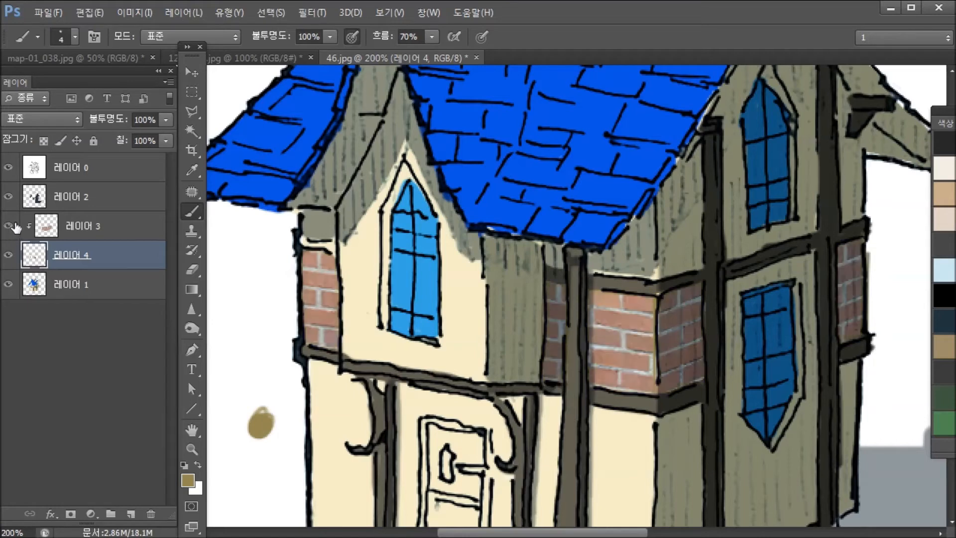
Step: Add a layer mask to 레이어 3 and set black as the foreground colour with white as background
left_click(33, 237)
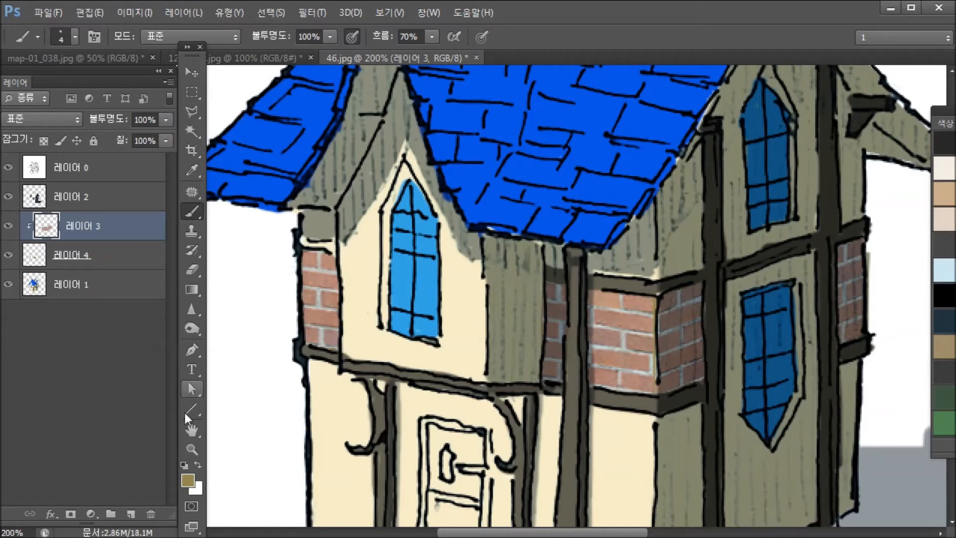
left_click(70, 513)
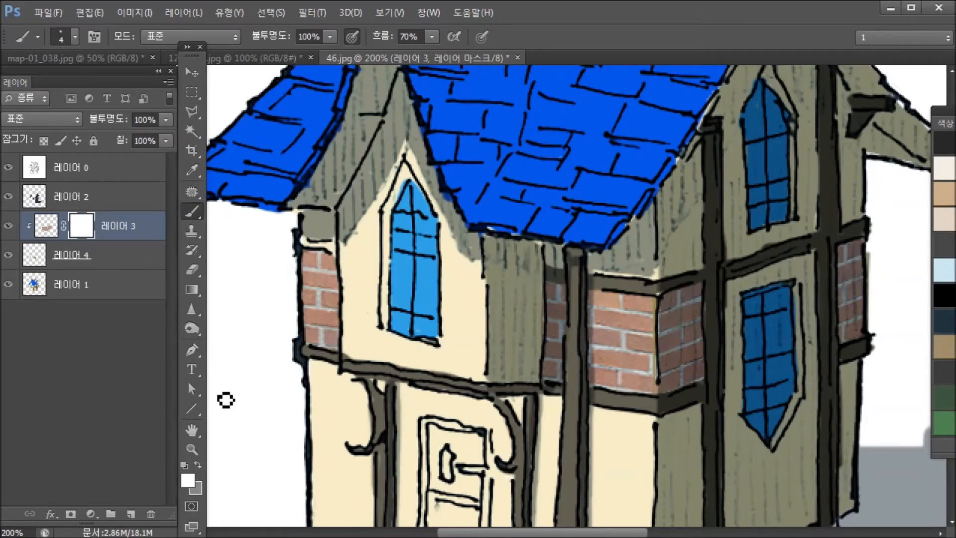
left_click(185, 466)
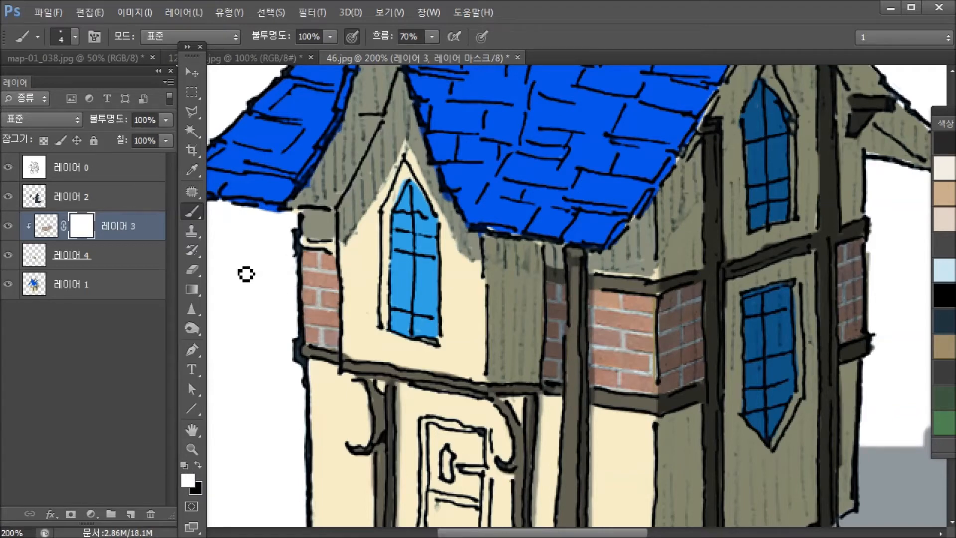
key("x")
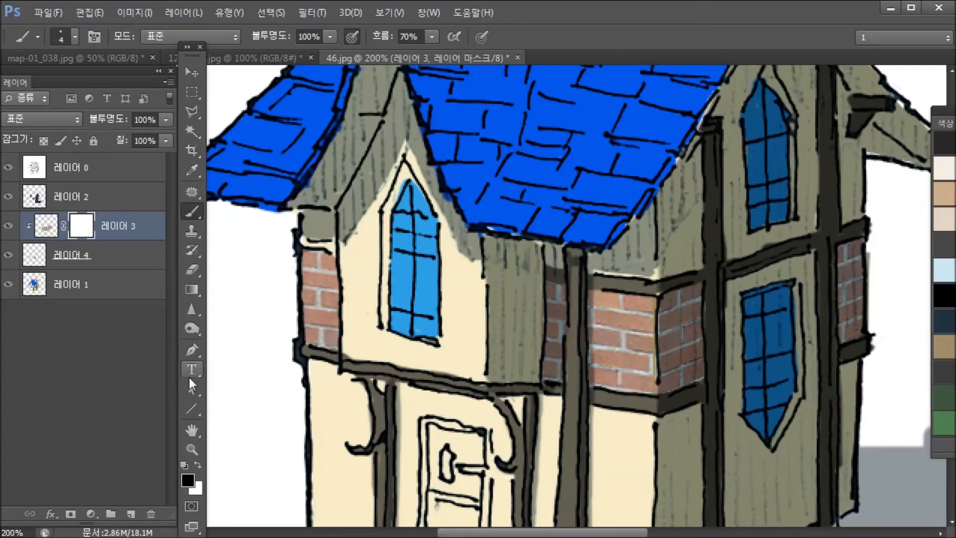
Step: Try hiding the bricks beside the gabled front on the mask with a black size 9 brush, undoing the strokes
key("bracketright")
key("bracketright")
key("bracketright")
key("bracketright")
key("bracketright")
mouse_move(315, 319)
left_mouse_down()
mouse_move(319, 299)
mouse_move(306, 279)
left_mouse_up()
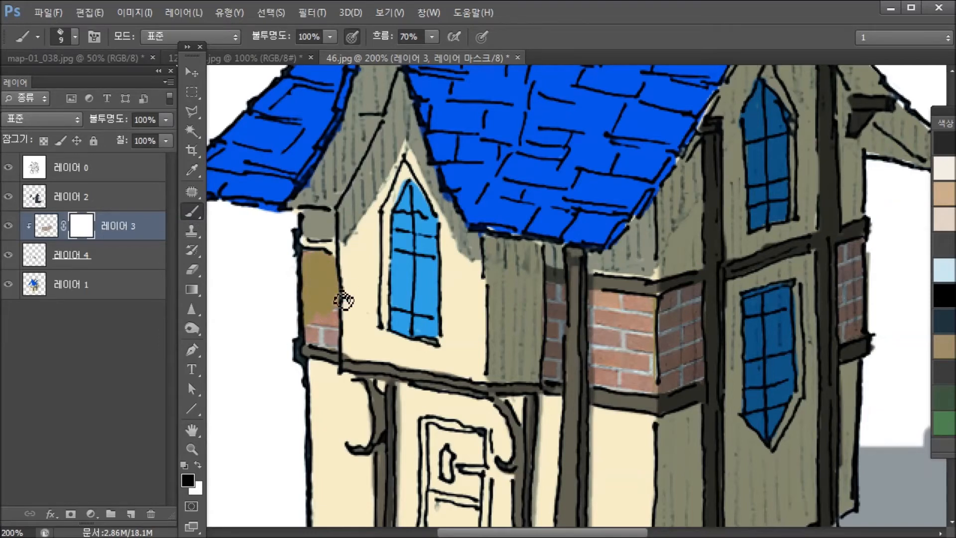
key("ctrl+z")
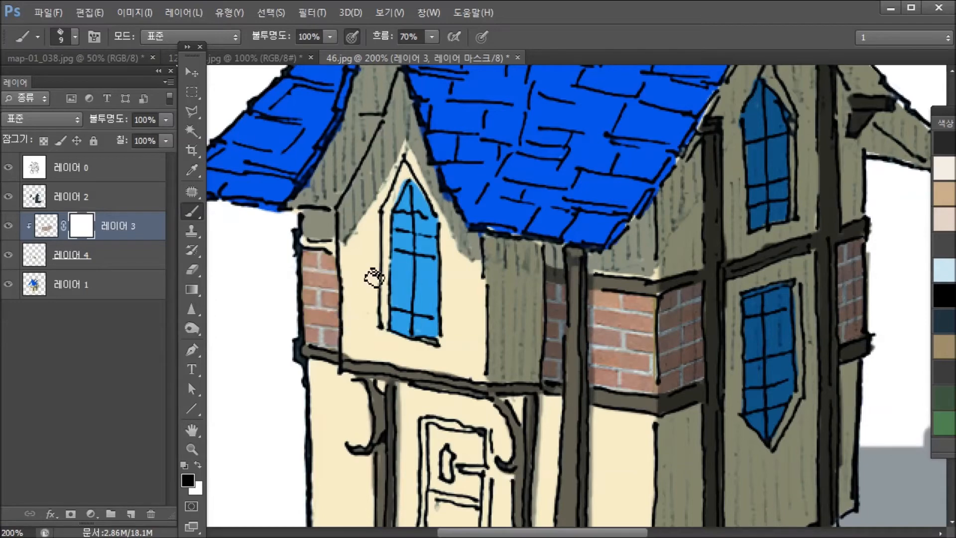
left_click(8, 254, "alt")
left_click(8, 255, "alt")
left_click(330, 301)
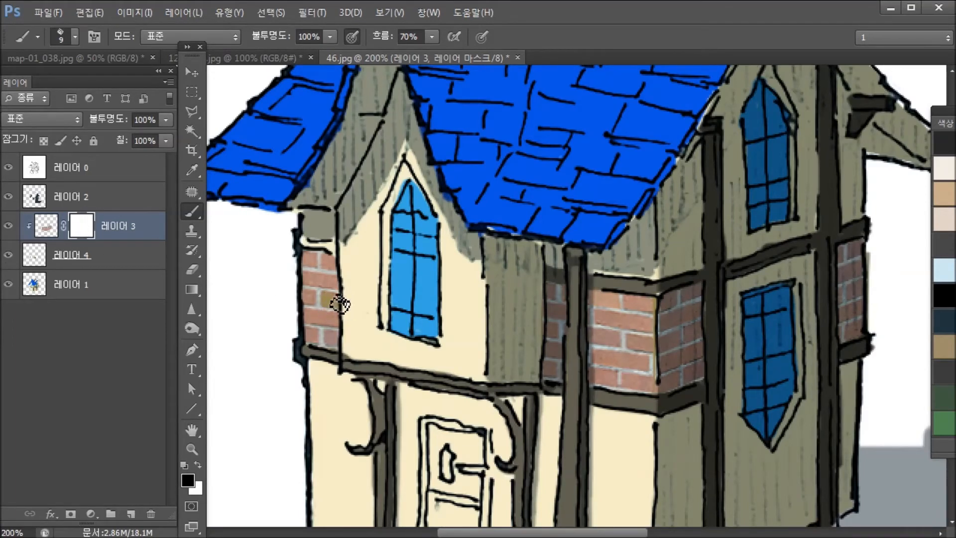
key("ctrl+z")
Step: Mask one horizontal band of the bricks beside the gabled front in black and a lower band in gray 747474
mouse_move(297, 283)
left_mouse_down()
mouse_move(349, 280)
mouse_move(301, 286)
mouse_move(334, 291)
left_mouse_up()
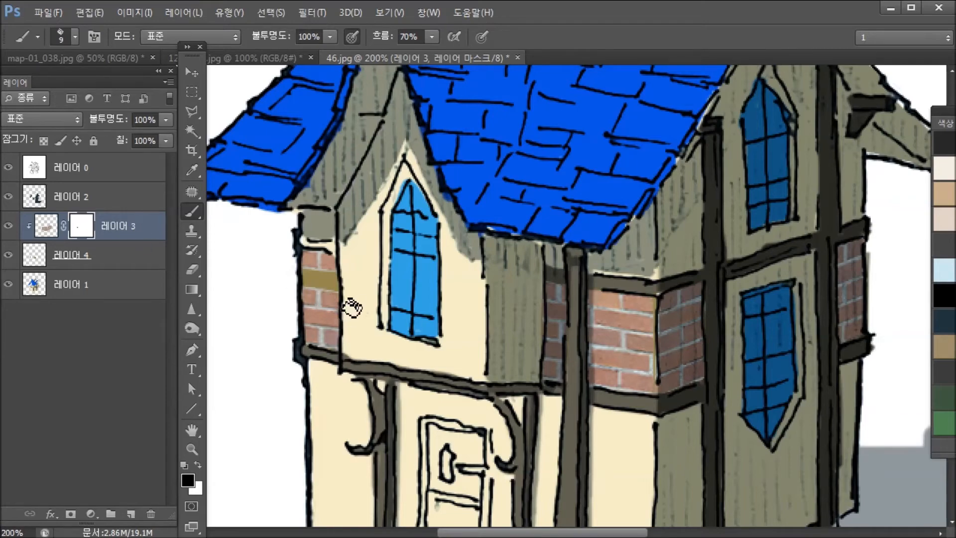
key("n")
left_click_drag(76, 353, 65, 371)
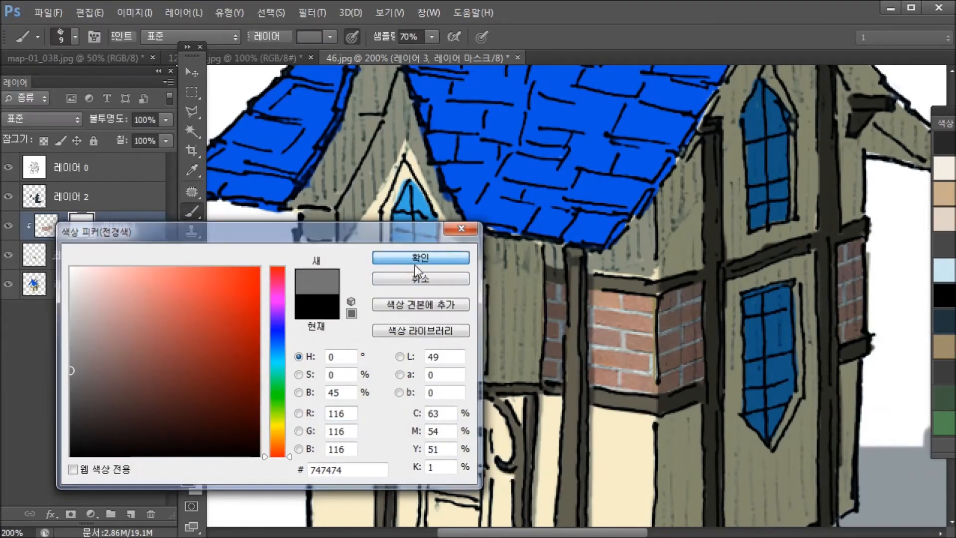
left_click(422, 256)
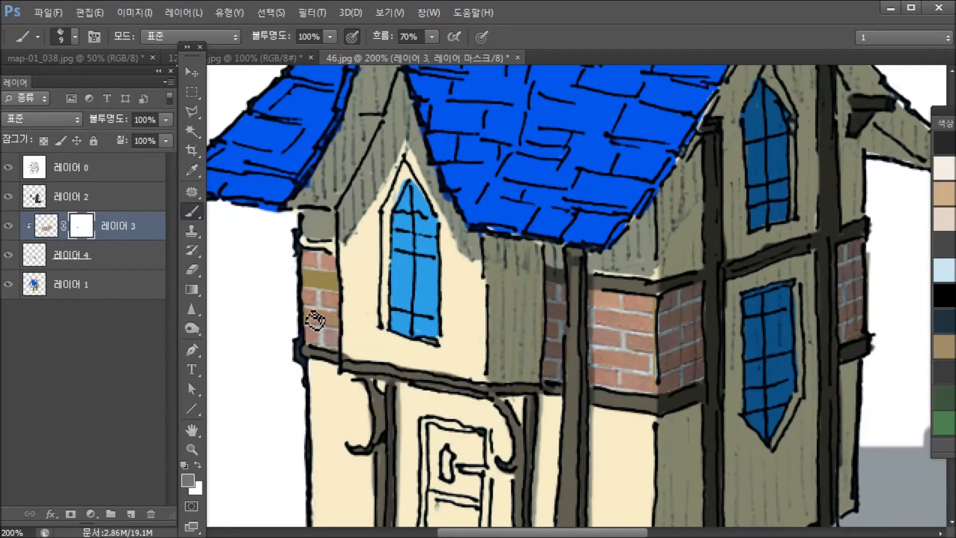
left_click_drag(315, 322, 349, 331)
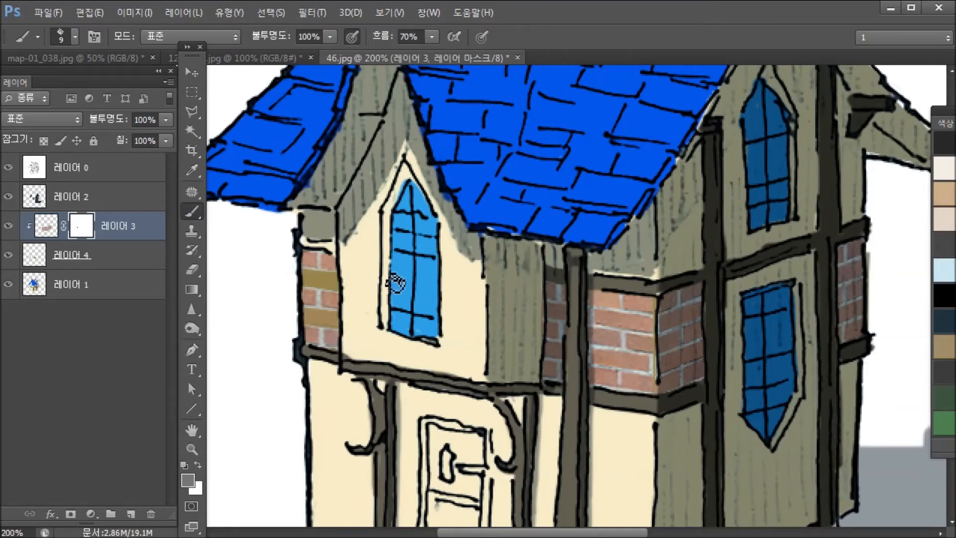
Step: Set the foreground colour to white and paint the lower masked band of bricks back in
left_click(187, 480)
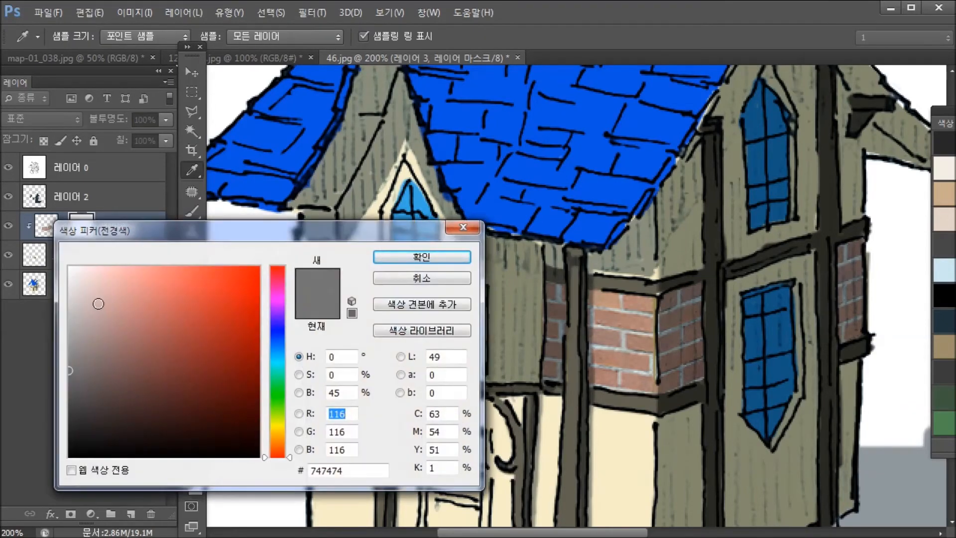
left_click_drag(91, 296, 67, 265)
left_click(380, 260)
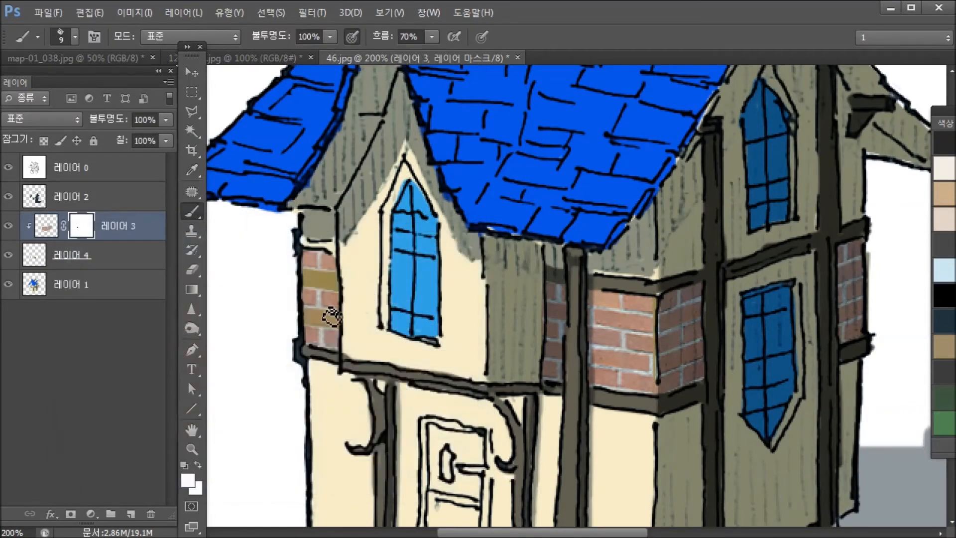
mouse_move(327, 330)
left_mouse_down()
mouse_move(344, 340)
mouse_move(334, 321)
mouse_move(298, 329)
mouse_move(300, 347)
mouse_move(337, 325)
left_mouse_up()
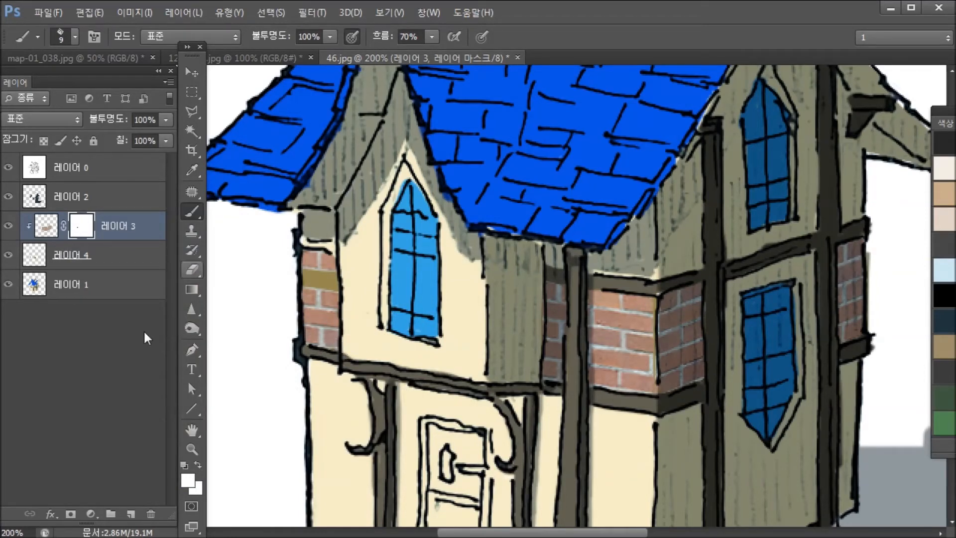
left_click(190, 481)
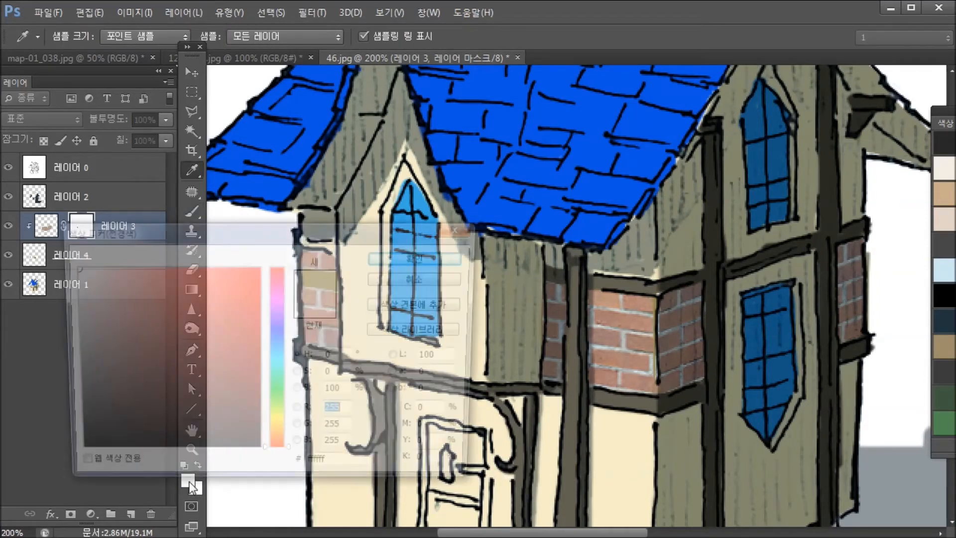
left_click_drag(75, 439, 38, 249)
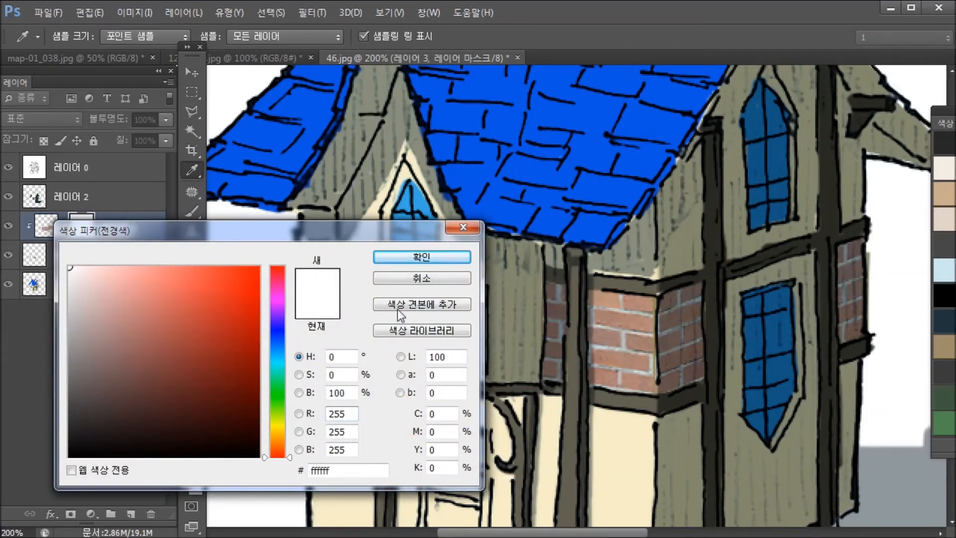
left_click(421, 257)
left_click(332, 275, "alt")
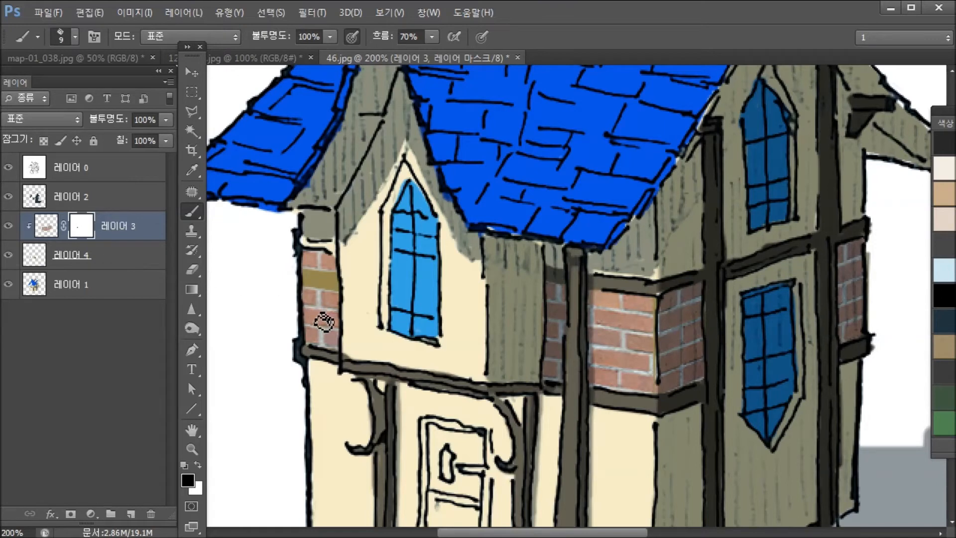
Step: Recolour the brick image on 레이어 3 with Hue/Saturation: hue +34, saturation +17, lightness -17
left_click(50, 232)
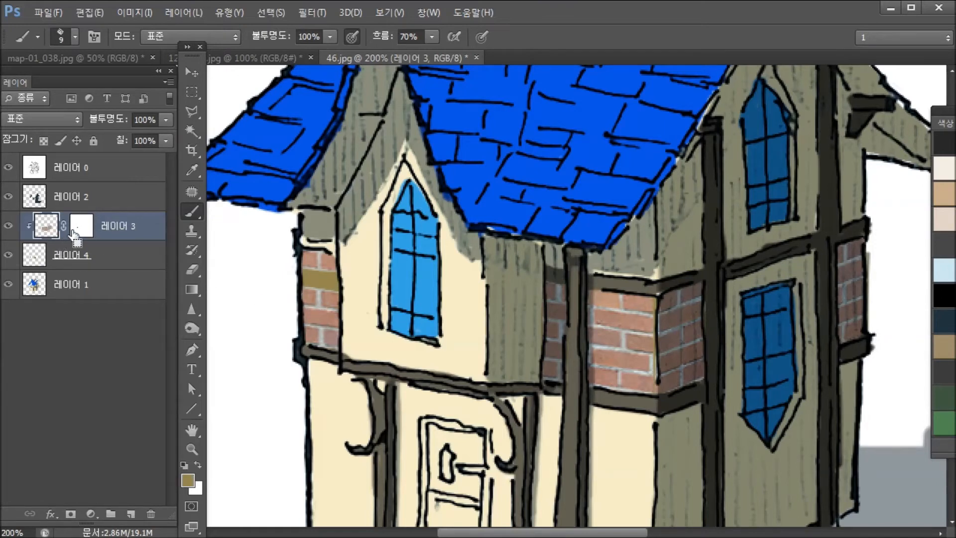
key("ctrl+u")
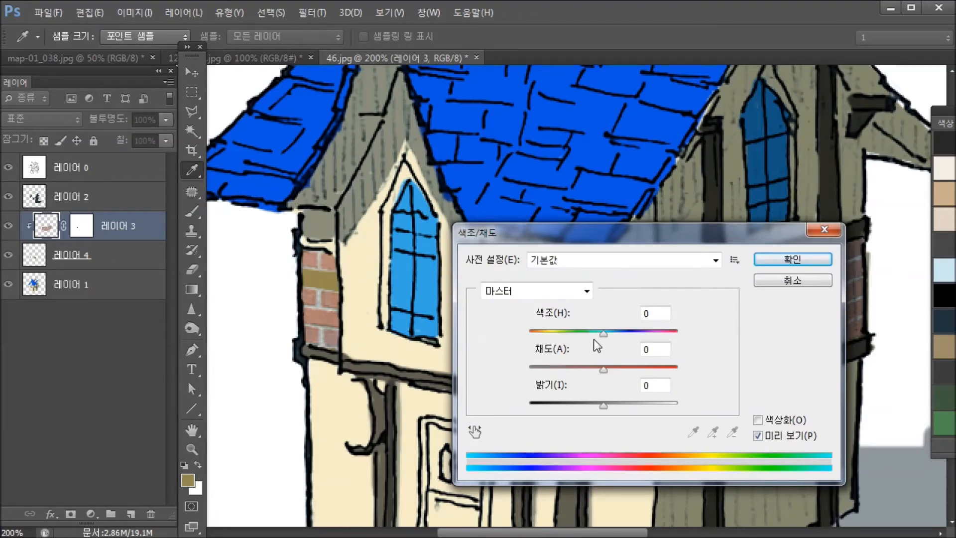
left_click_drag(603, 333, 629, 346)
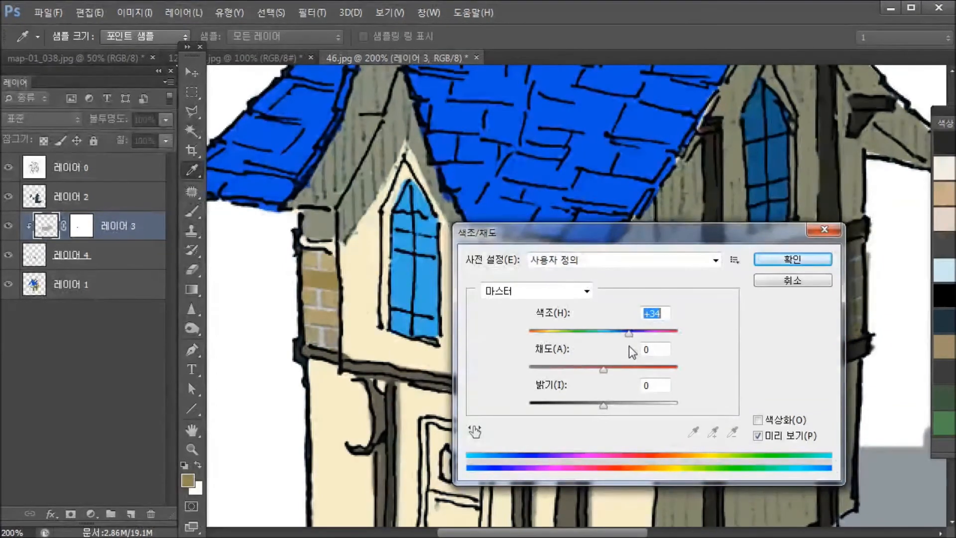
left_click_drag(602, 370, 597, 370)
left_click_drag(600, 405, 590, 408)
left_click_drag(596, 369, 617, 370)
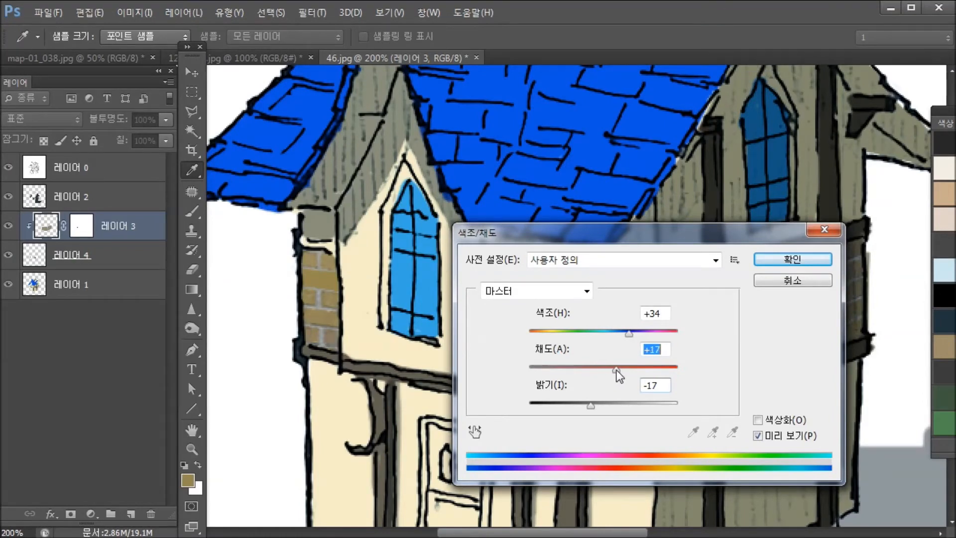
left_click(774, 262)
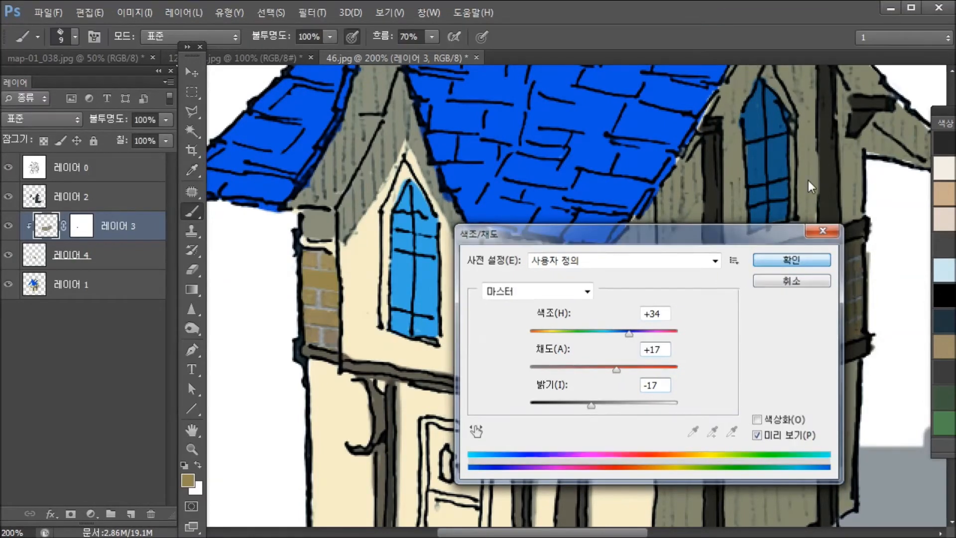
Step: Restore the remaining masked bricks on 레이어 3's mask with white and compare the result by hiding and showing the layer
key("b")
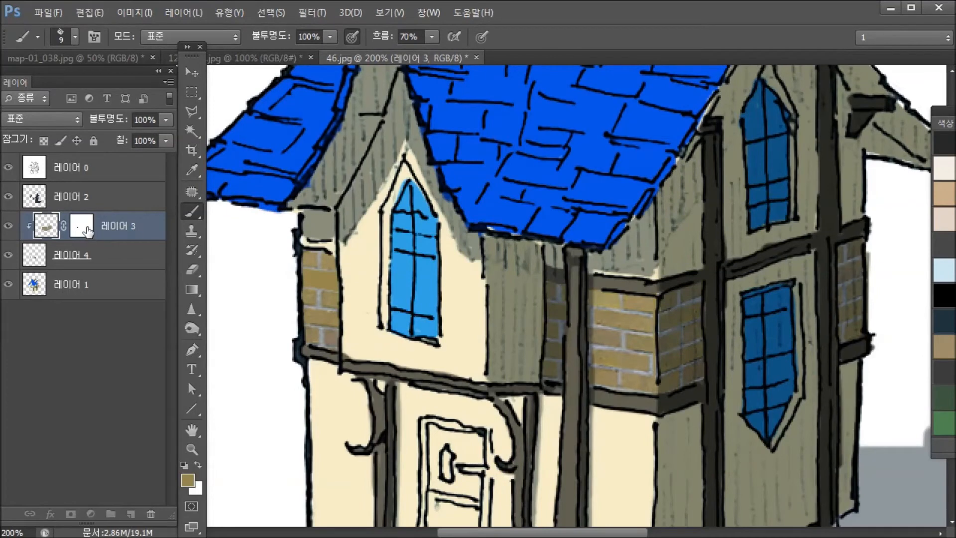
left_click(84, 230)
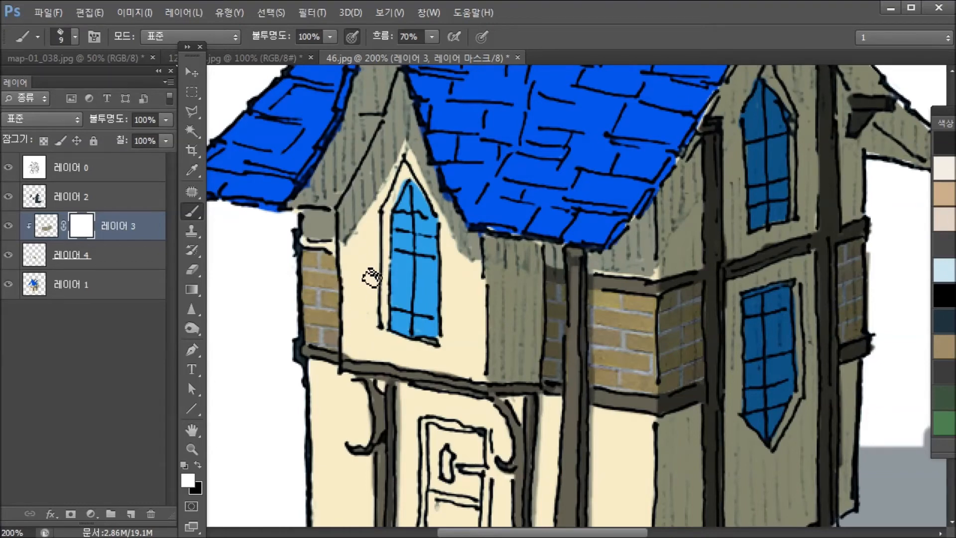
left_click(8, 227)
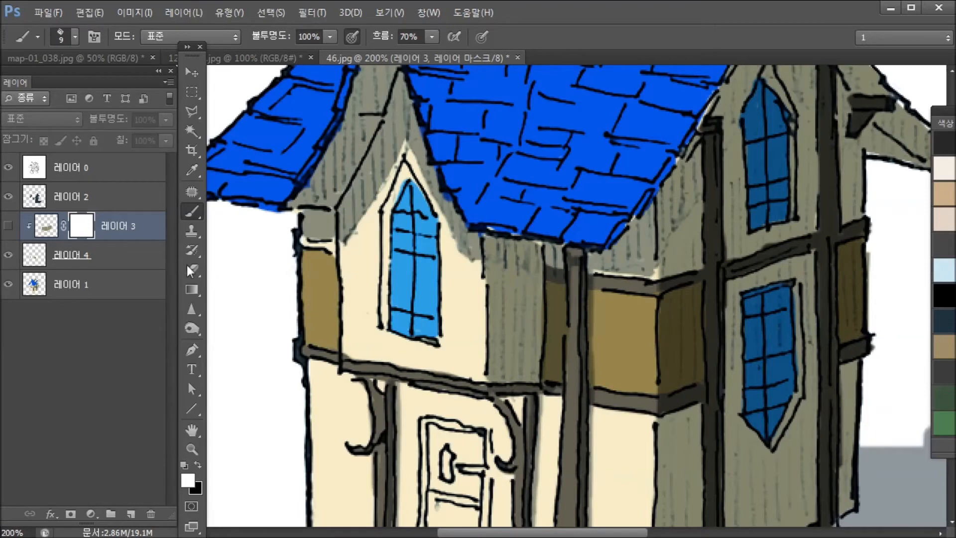
left_click(8, 227)
left_click(46, 227)
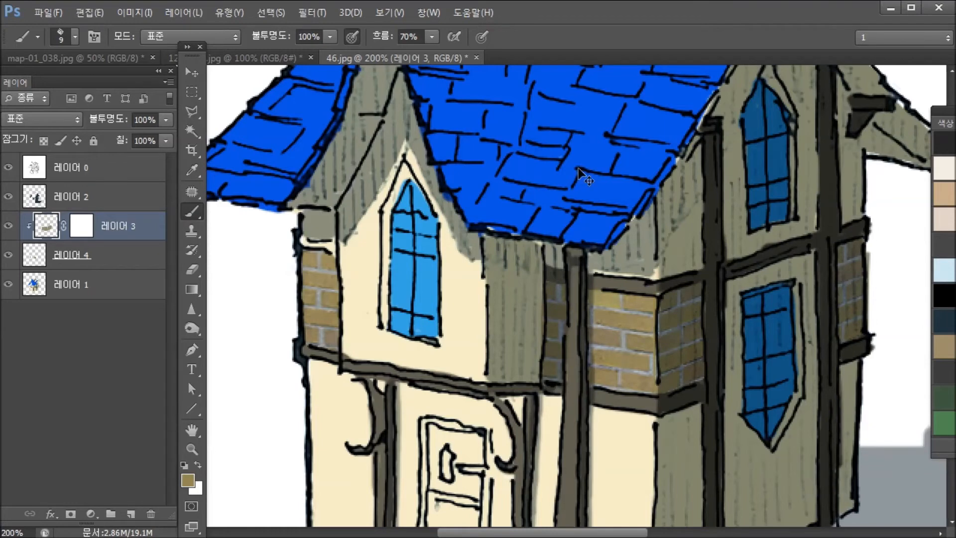
Step: Switch to the wood grain texture document and select the entire image
key("ctrl+minus")
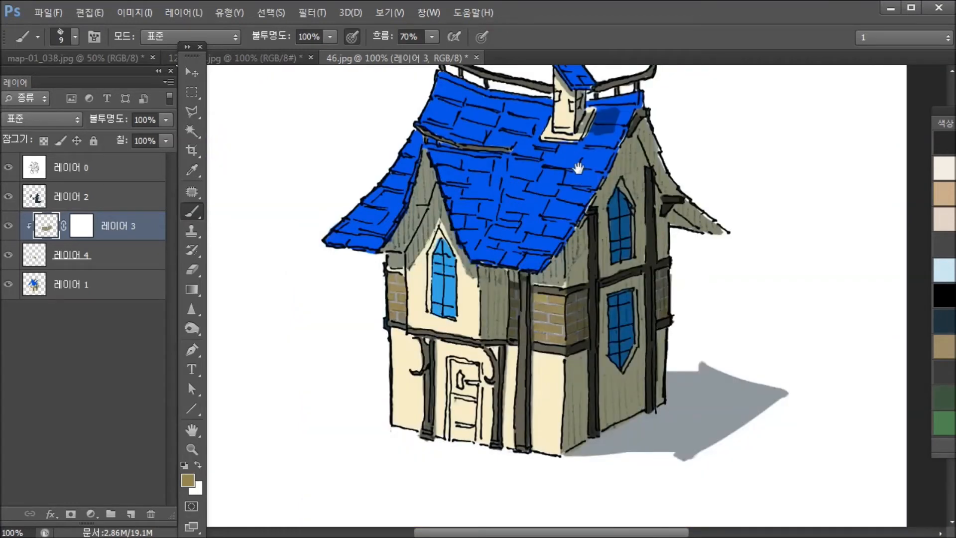
left_click_drag(613, 390, 554, 419)
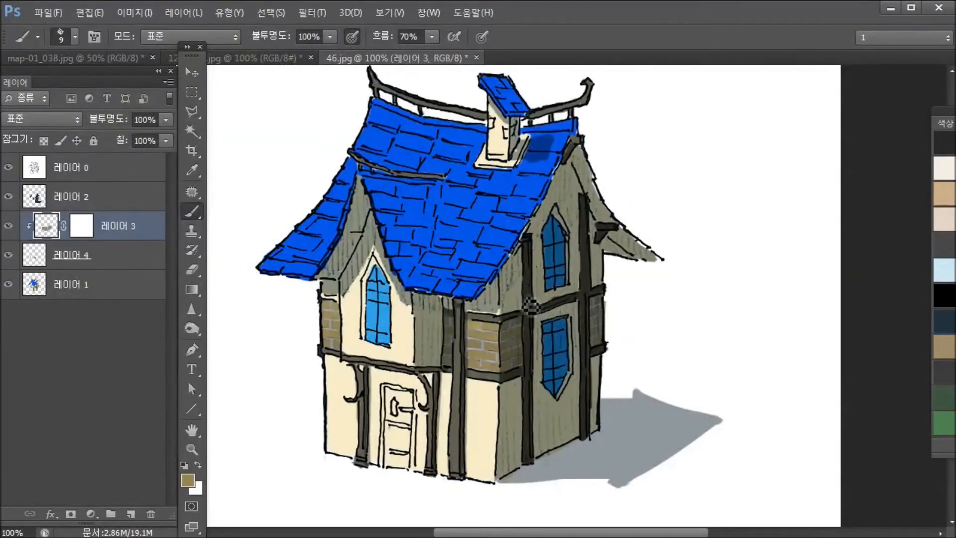
left_click(255, 61)
key("ctrl+a")
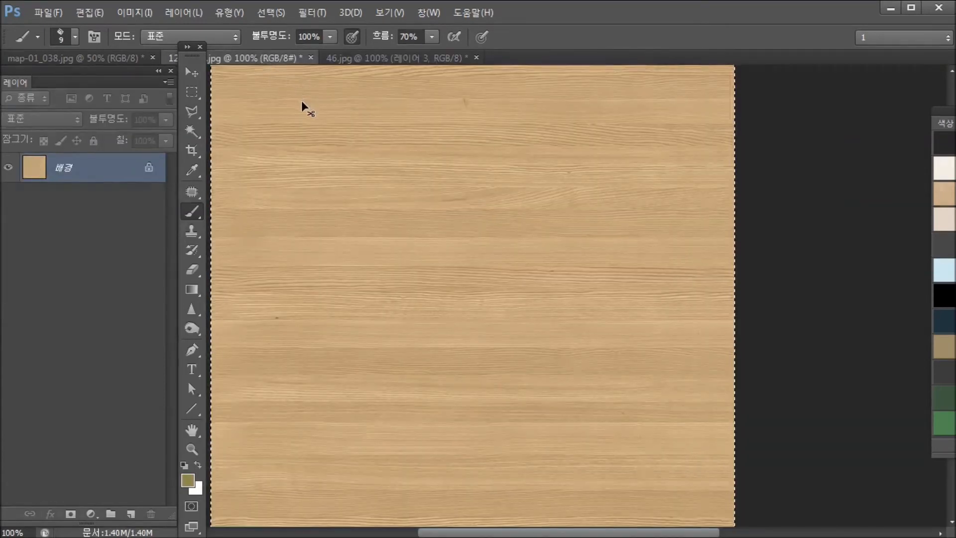
Step: Switch to 46.jpg, paste the copied wood texture as a new layer above 레이어 3, and hide the pasted layer
left_click(88, 59)
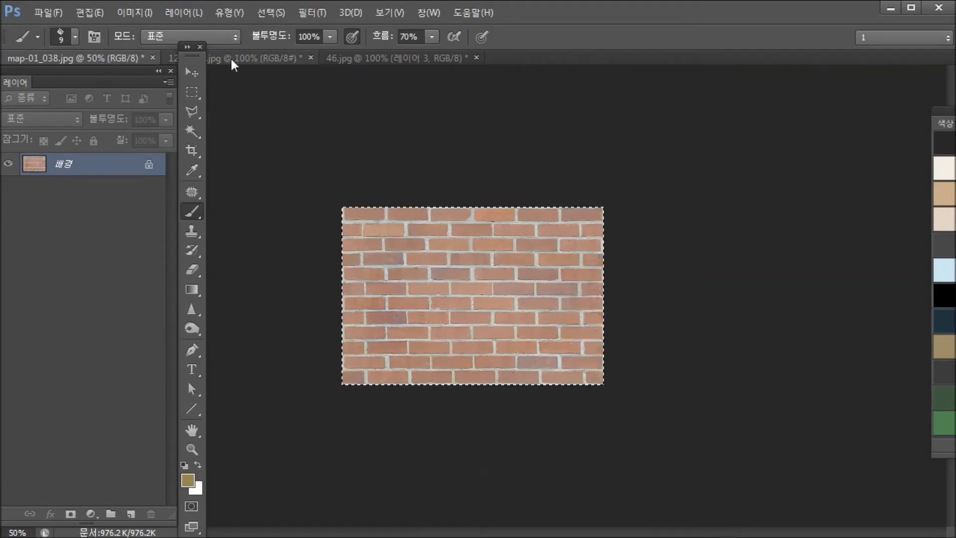
left_click(360, 59)
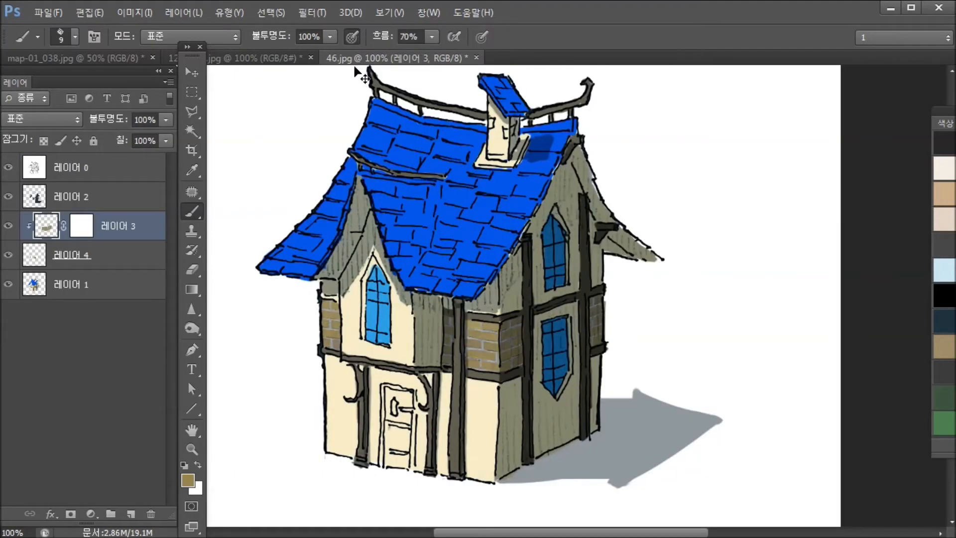
key("ctrl+v")
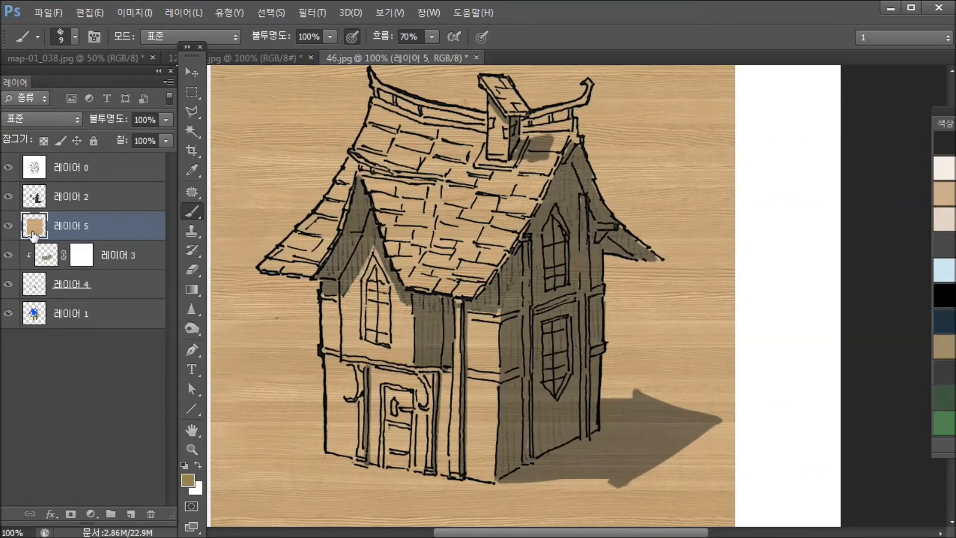
left_click(9, 227)
Step: Make 레이어 1 active and sample the brown of the front corner post as the foreground colour
key("ctrl+plus")
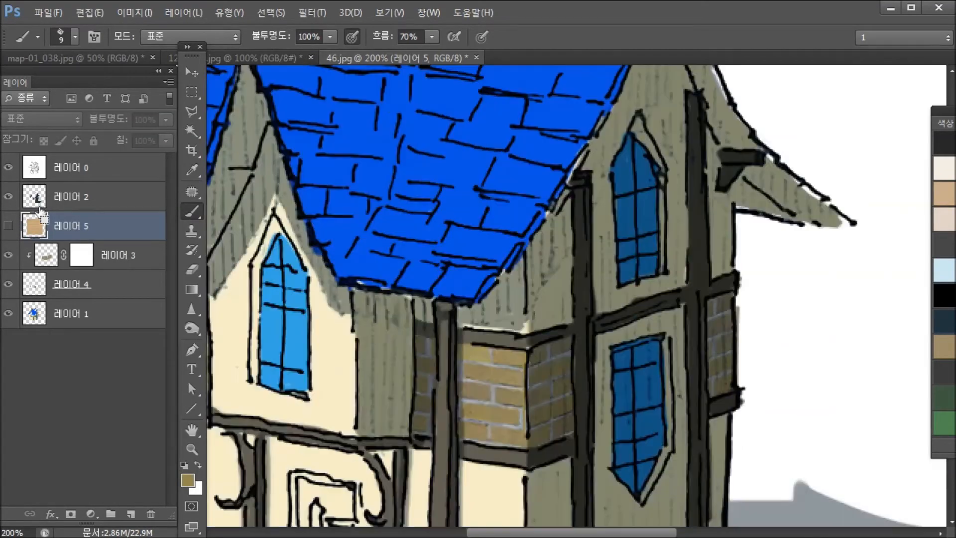
mouse_move(288, 323)
left_mouse_down()
mouse_move(298, 316)
mouse_move(346, 132)
left_mouse_up()
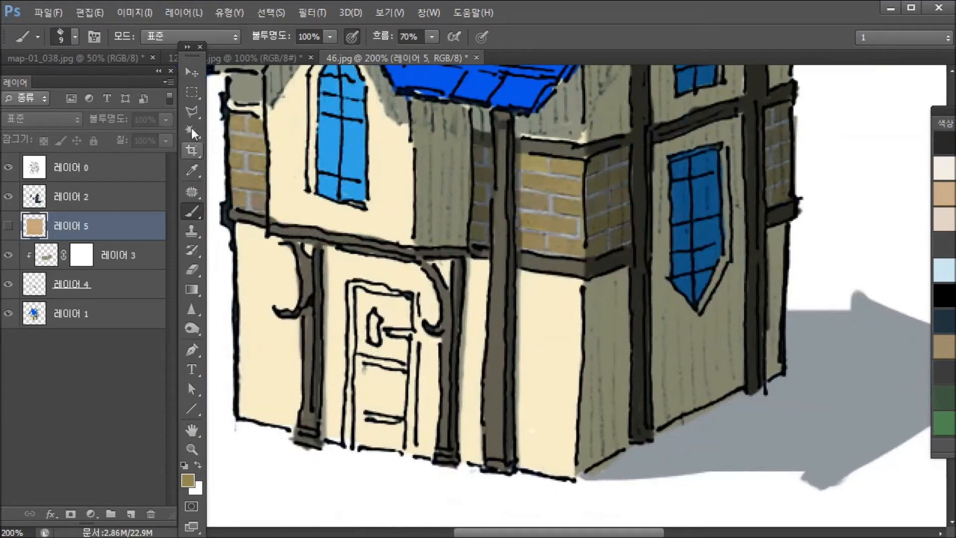
left_click(93, 308)
left_click(508, 350, "alt")
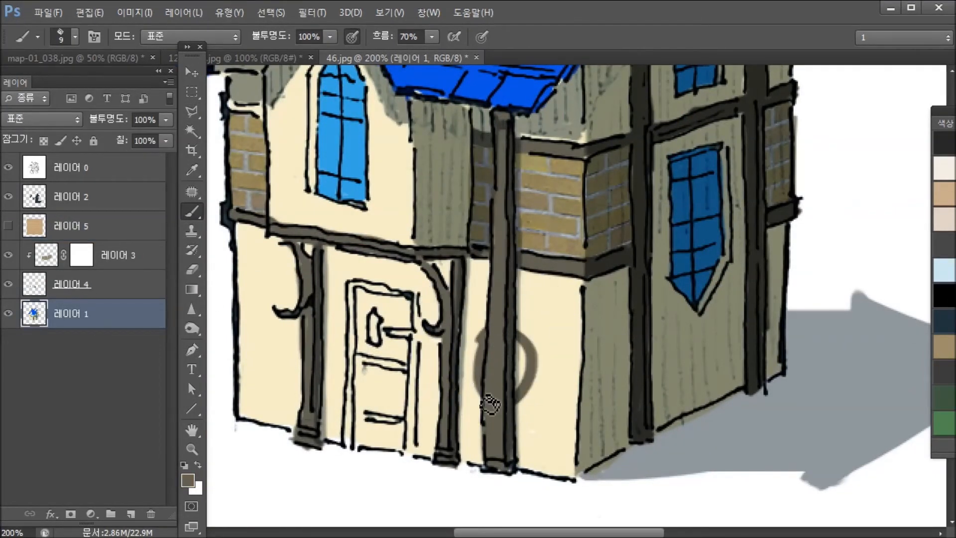
Step: Paint a temporary arrow pointing at the front corner post and undo the marking strokes
mouse_move(549, 318)
left_mouse_down()
mouse_move(552, 346)
mouse_move(530, 333)
mouse_move(573, 324)
left_mouse_up()
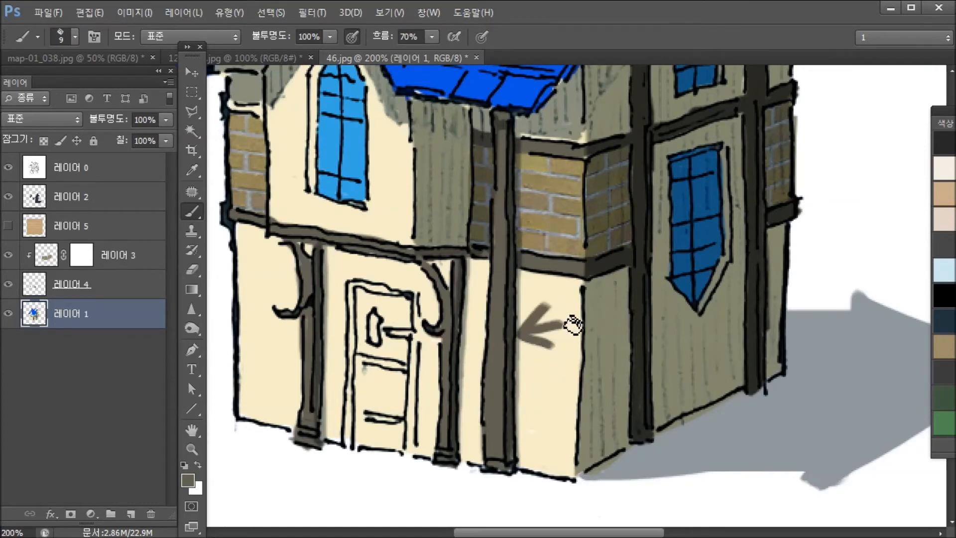
key("ctrl+minus")
key("ctrl+alt+z")
key("ctrl+alt+z")
key("ctrl+plus")
Step: Examine the line art on 레이어 0 and the shadows on 레이어 2 by isolating each layer in turn
left_click_drag(427, 255, 413, 379)
left_click_drag(495, 260, 518, 212)
left_click(77, 313)
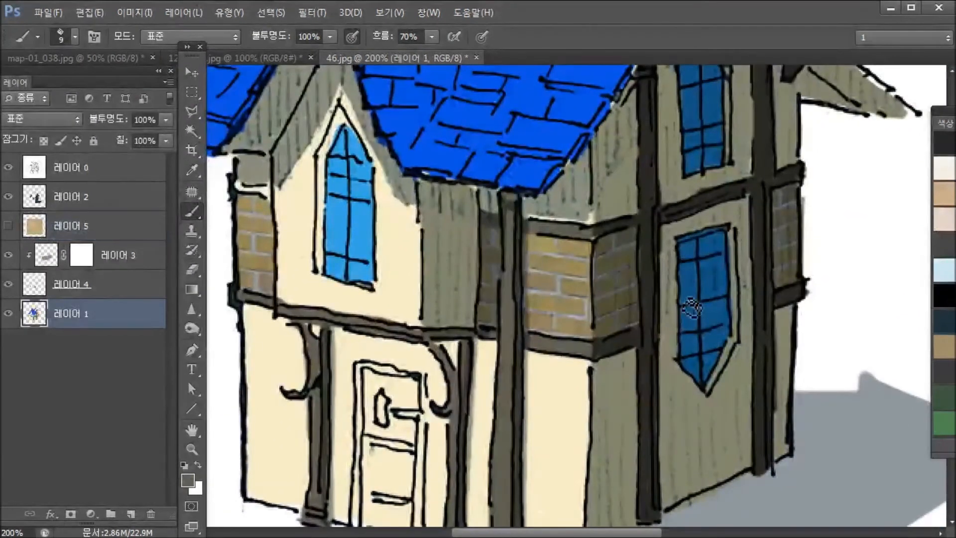
left_click_drag(547, 349, 553, 447)
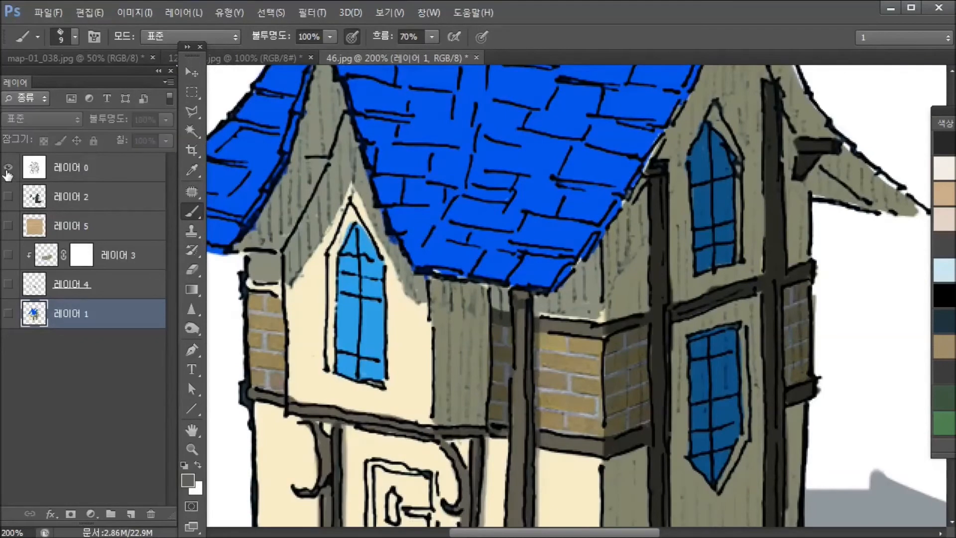
left_click(8, 167, "alt")
left_click(8, 167, "alt")
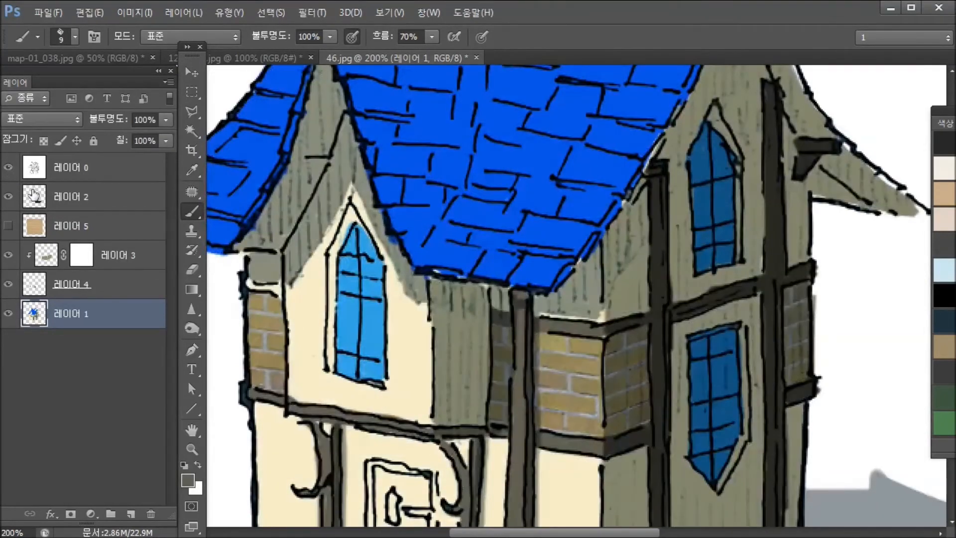
left_click(9, 199, "alt")
left_click(10, 198, "alt")
Step: Try selecting the brown beams with Color Range at a fuzziness of 25, hide shadow layer 레이어 2, and drop the selection
left_click_drag(567, 434, 567, 191)
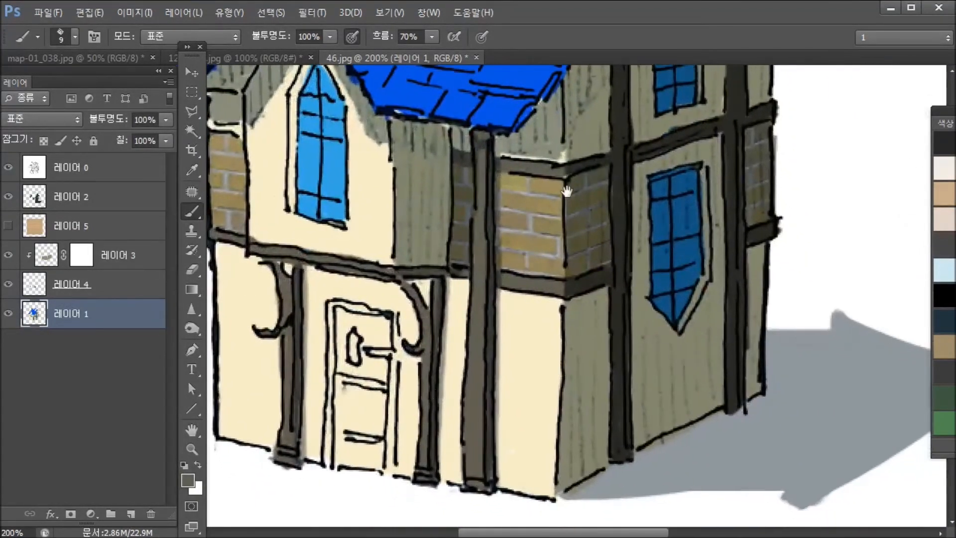
left_click(276, 14)
left_click(295, 147)
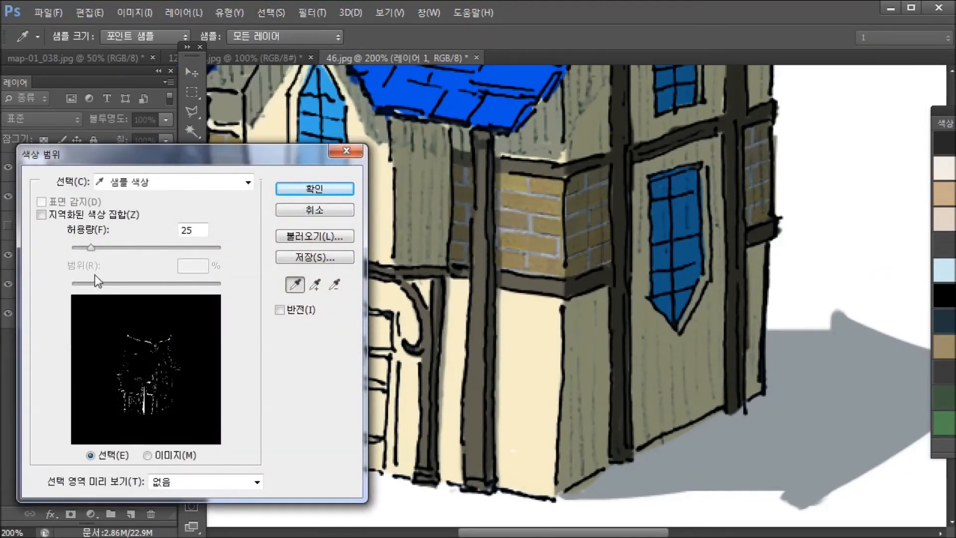
left_click(313, 191)
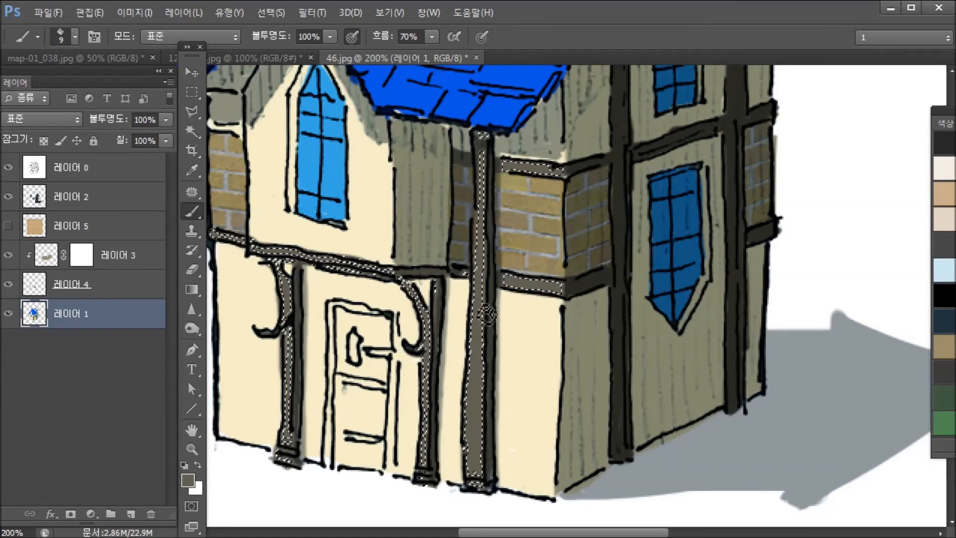
left_click(8, 197)
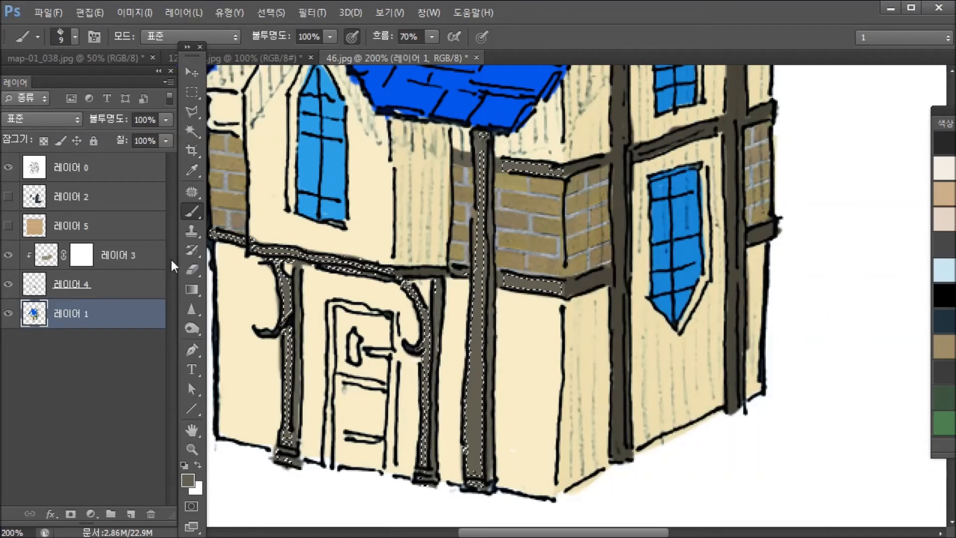
key("ctrl+d")
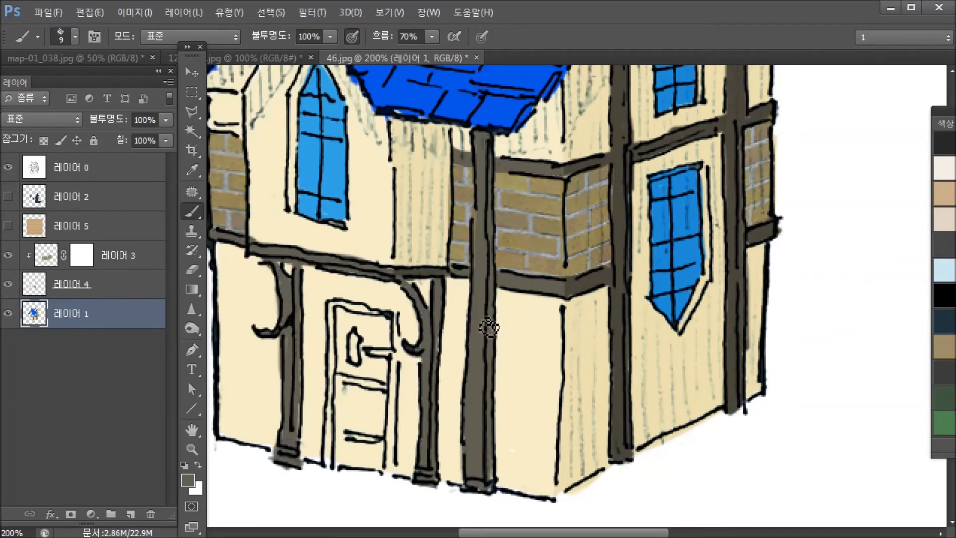
Step: Compare the Color Range preview at fuzziness 0 with the line art visible and with only 레이어 1 visible, without applying it
left_click(306, 18)
mouse_move(265, 19)
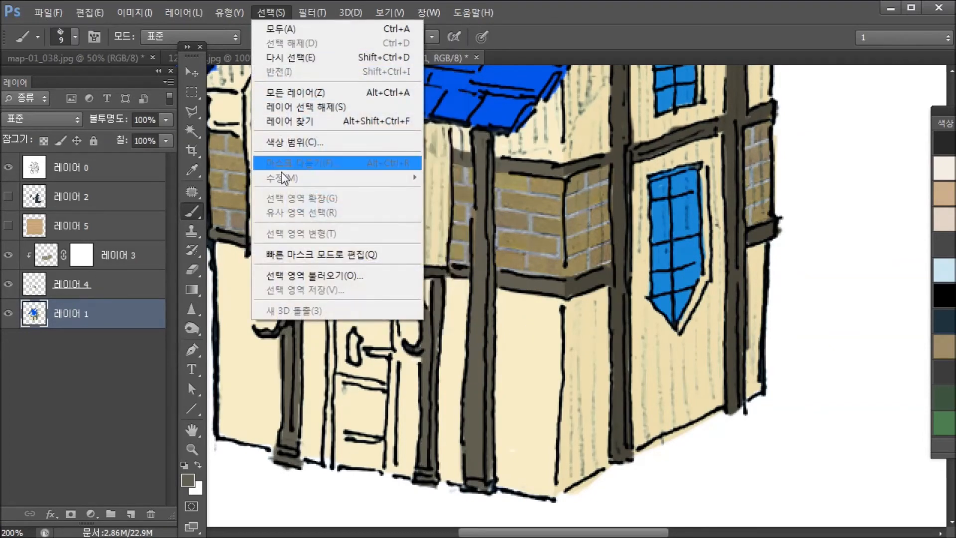
left_click(289, 142)
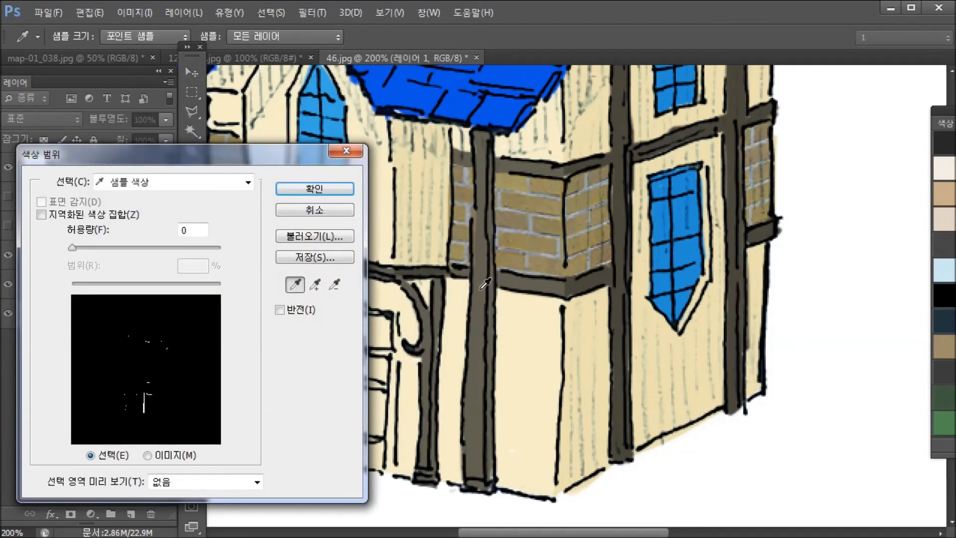
left_click(315, 209)
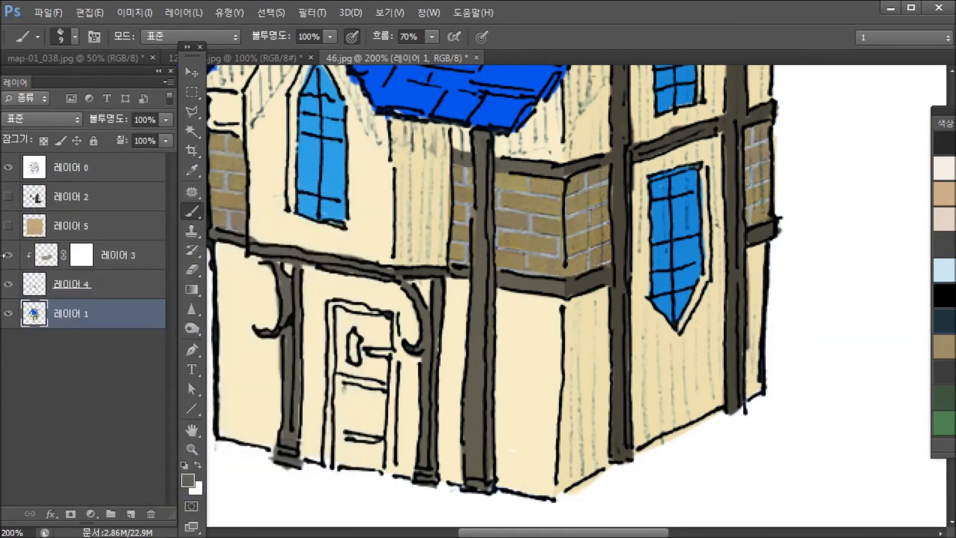
left_click(8, 313, "alt")
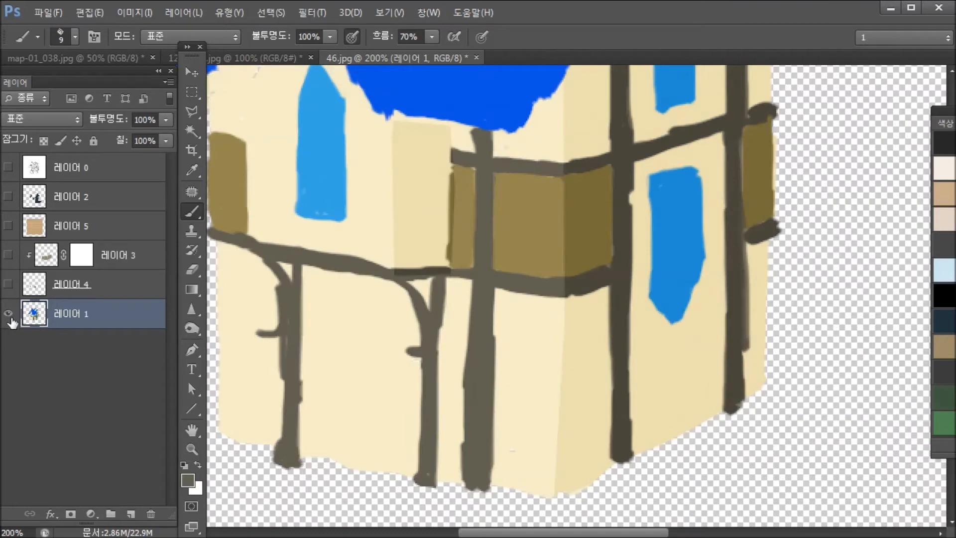
left_click(273, 12)
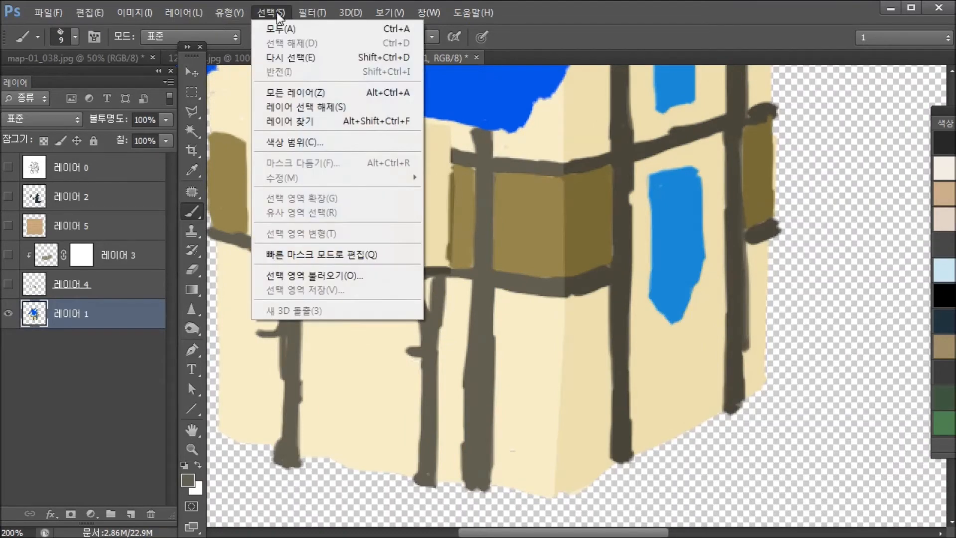
left_click(289, 143)
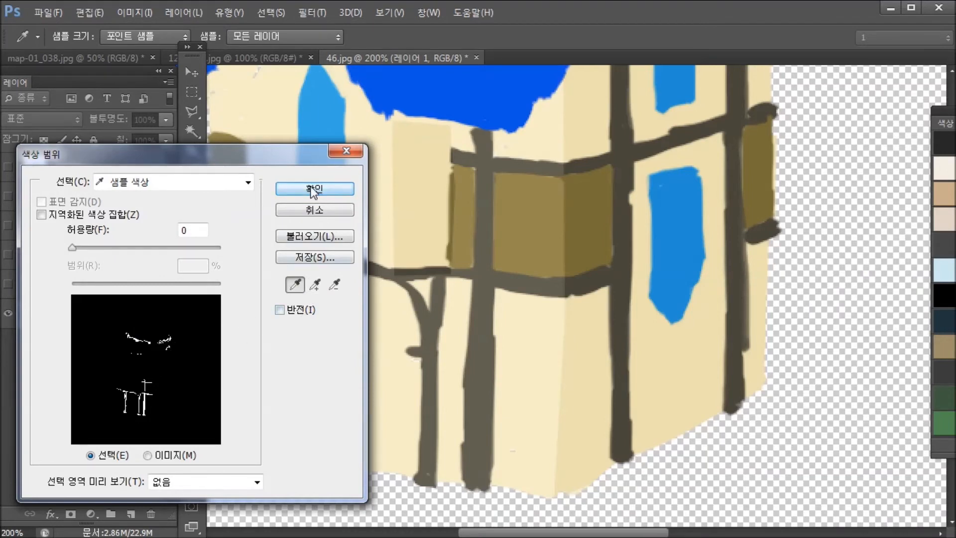
left_click(310, 214)
Step: Show the line art on 레이어 0, select the beam colour with Color Range at fuzziness 0, and copy the selection to a new layer
left_click(8, 167)
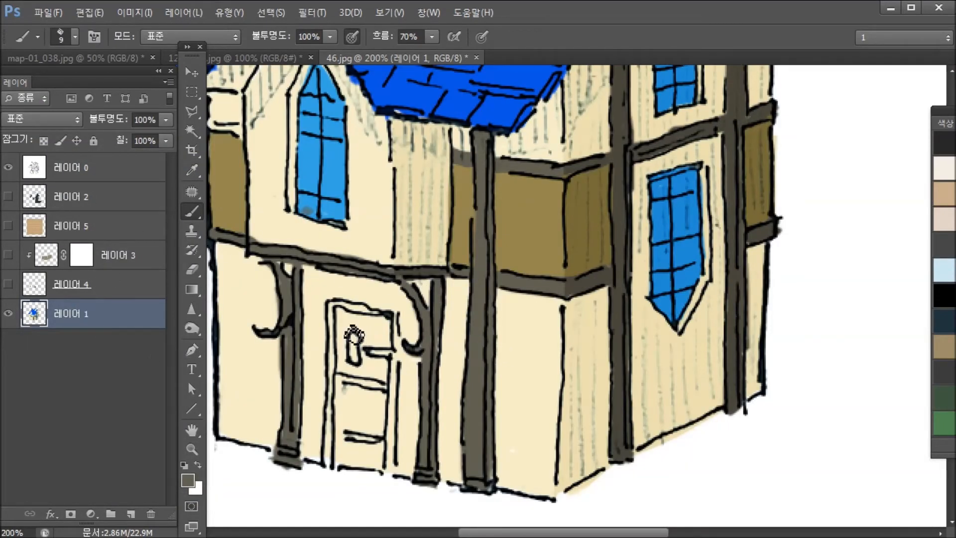
left_click(271, 13)
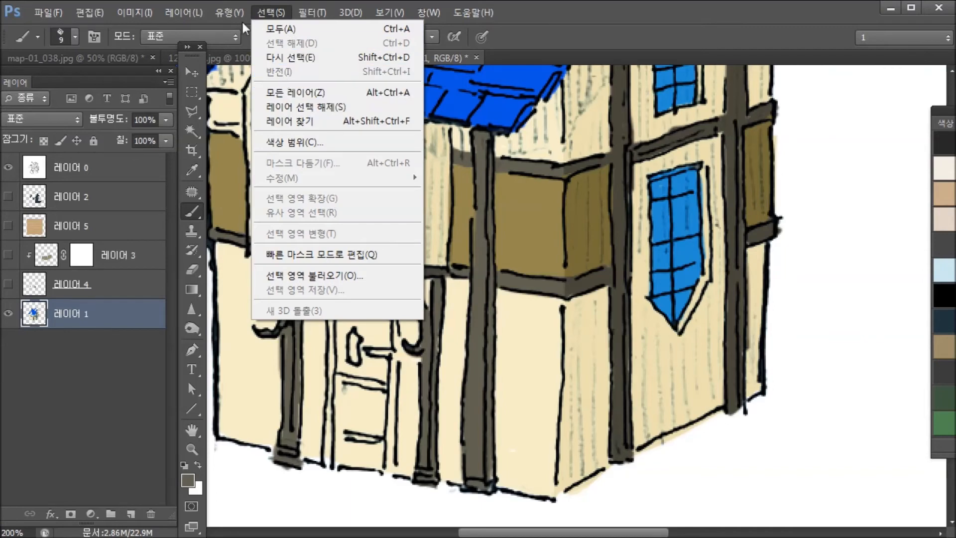
left_click(299, 142)
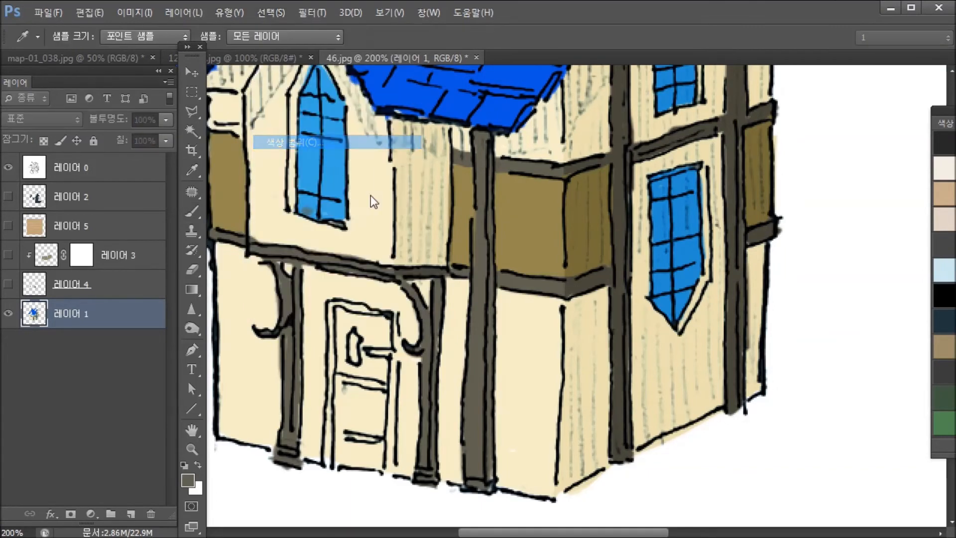
left_click(303, 188)
key("b")
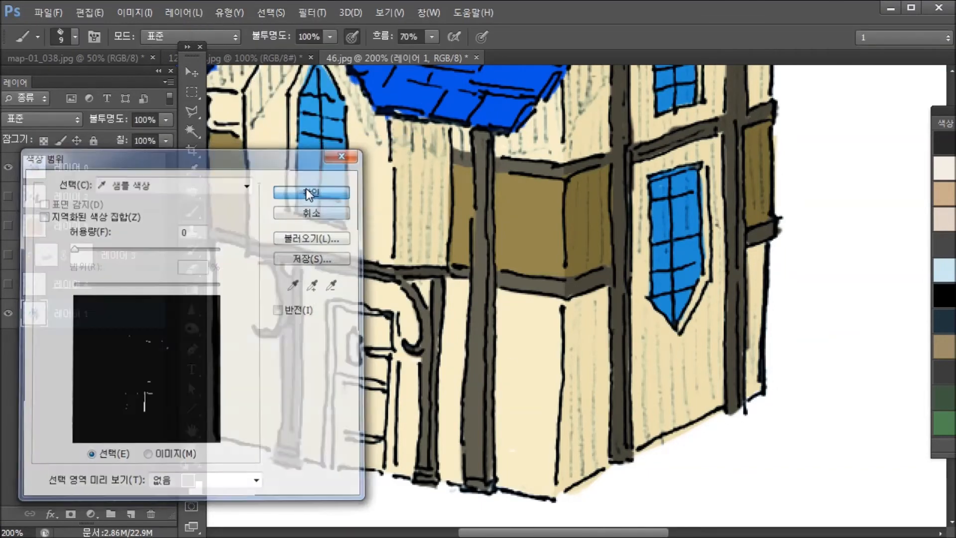
key("ctrl+d")
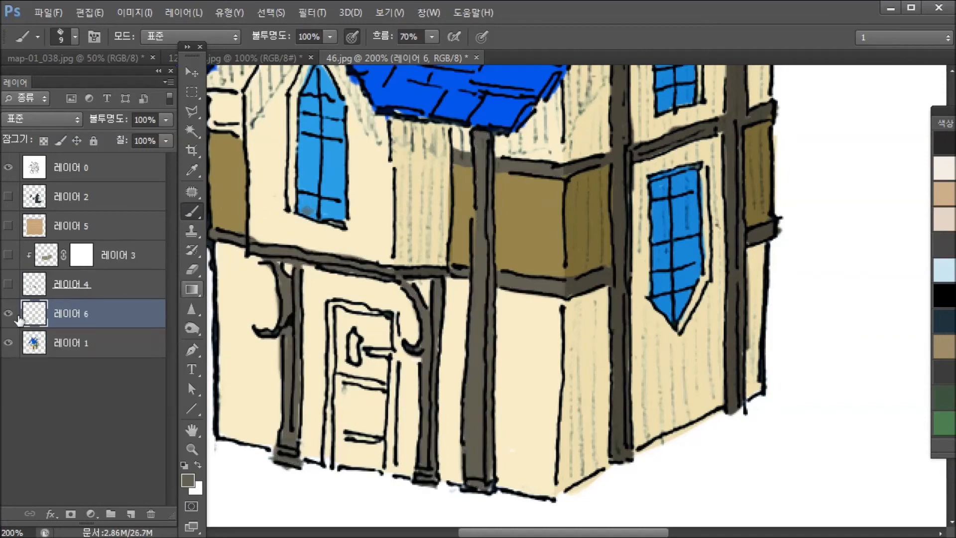
Step: Inspect the copied beams alone and against the line art, undo the layer copy, and clear the selection
left_click(8, 313, "alt")
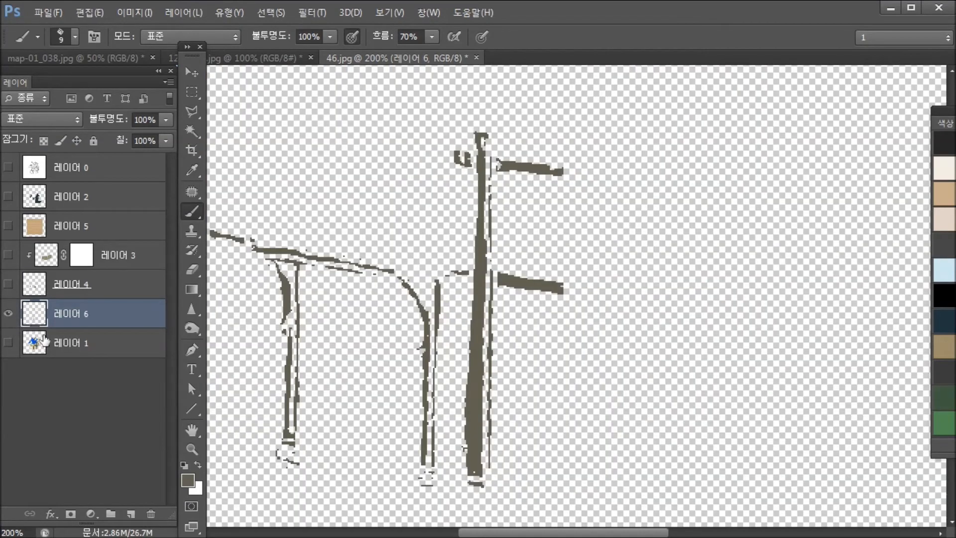
left_click(8, 167)
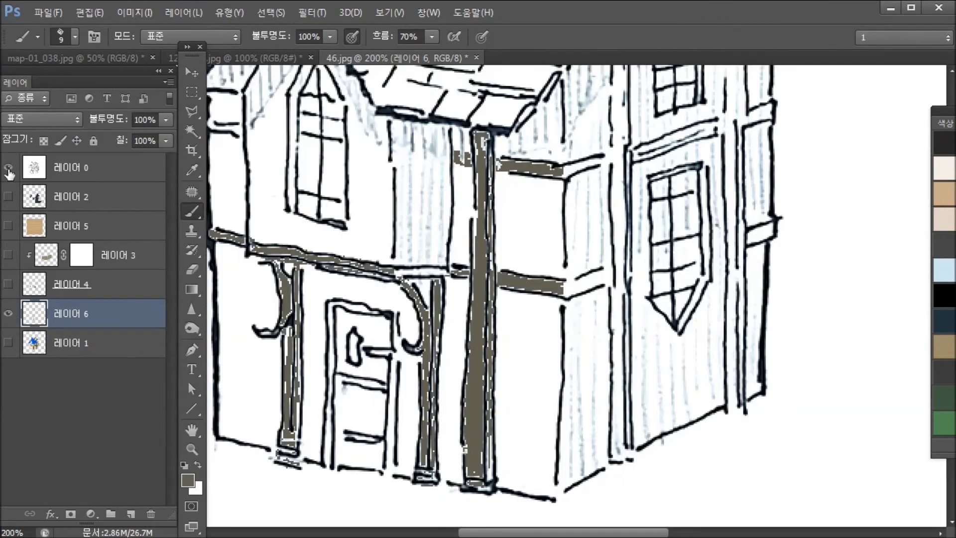
left_click(8, 170)
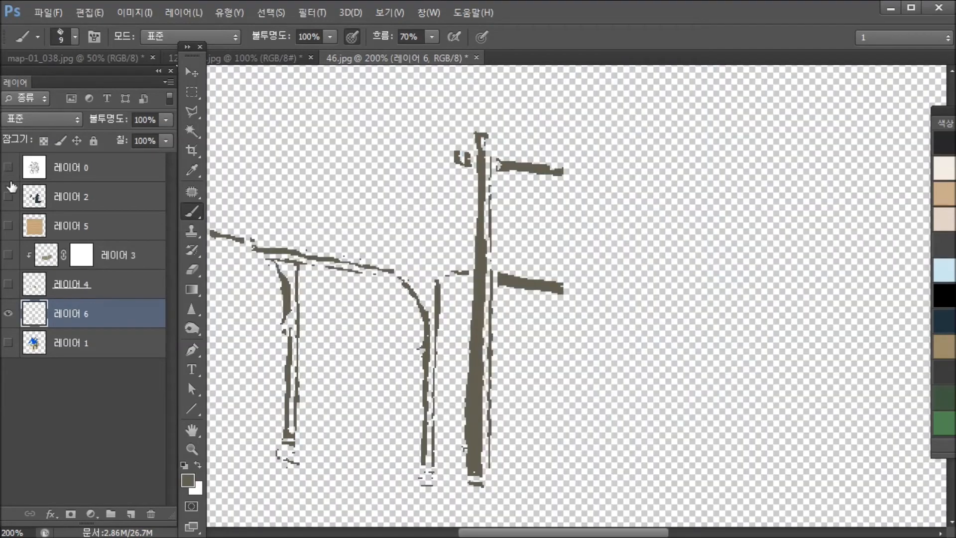
key("ctrl+z")
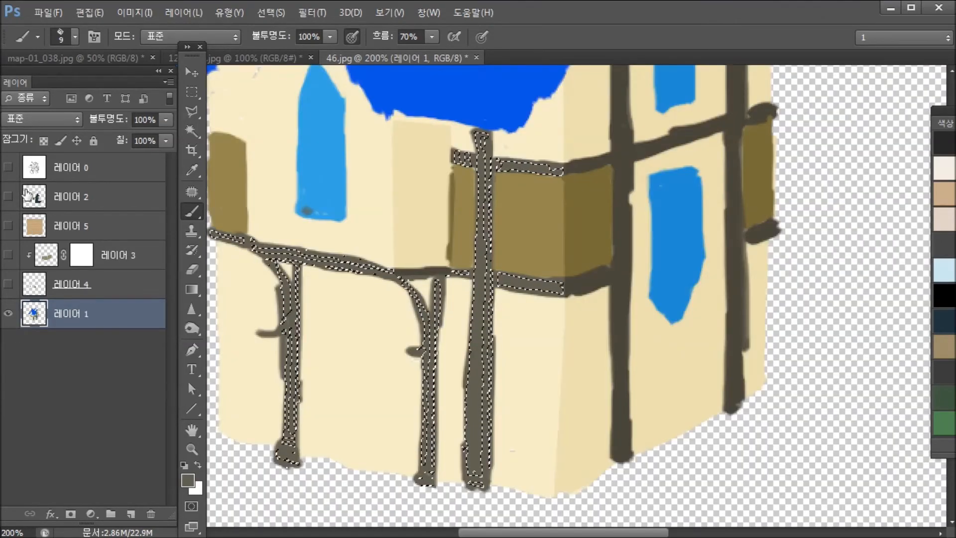
key("ctrl+d")
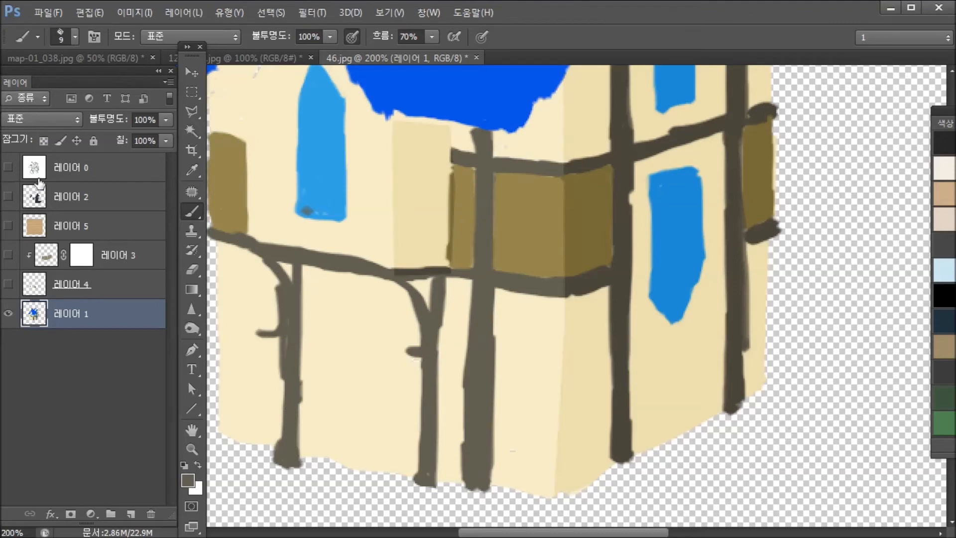
Step: Select the light brown beams with Color Range while only 레이어 1 is visible
left_click(8, 170)
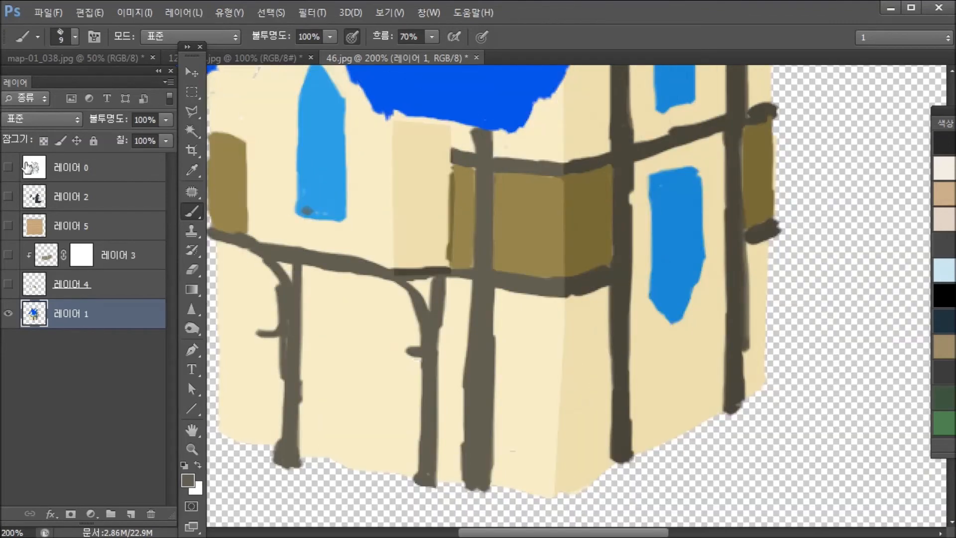
left_click(303, 14)
mouse_move(271, 13)
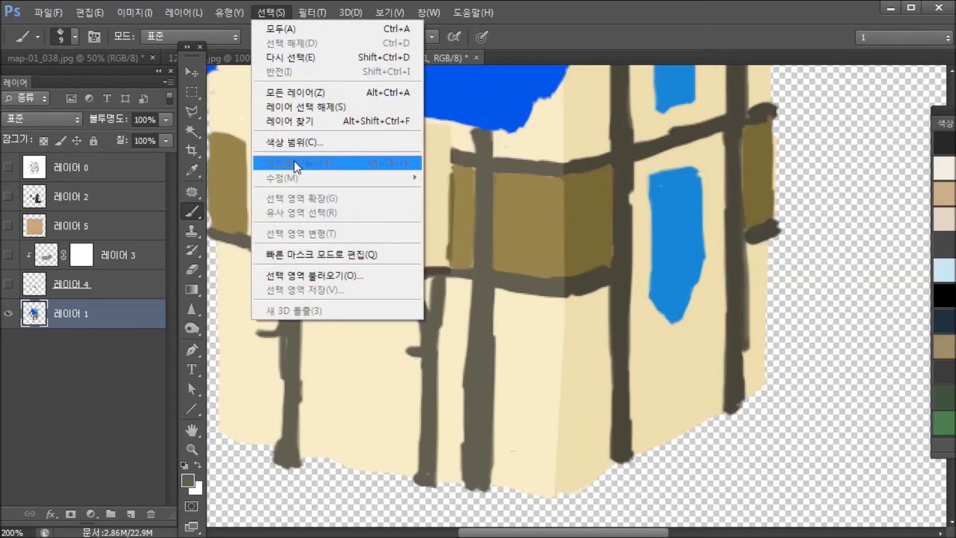
left_click(294, 144)
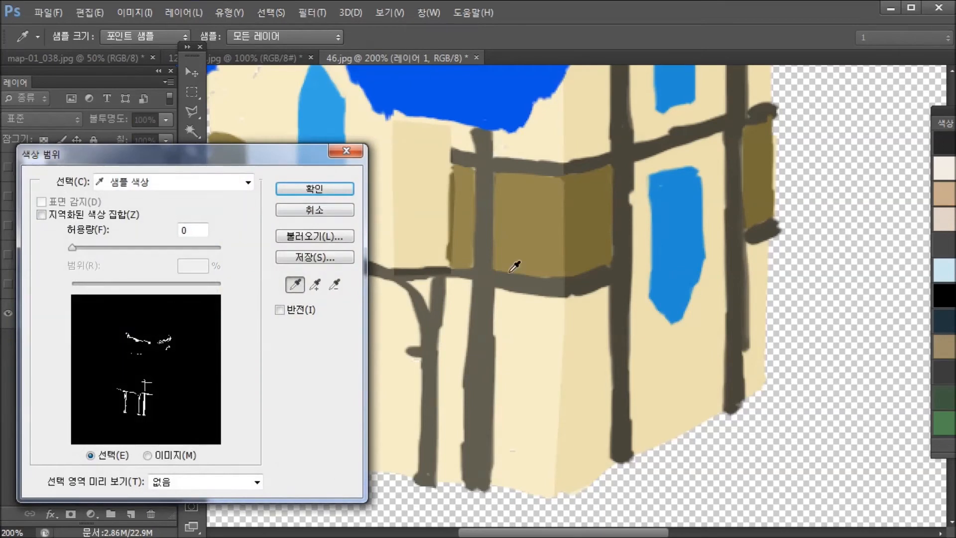
left_click(287, 189)
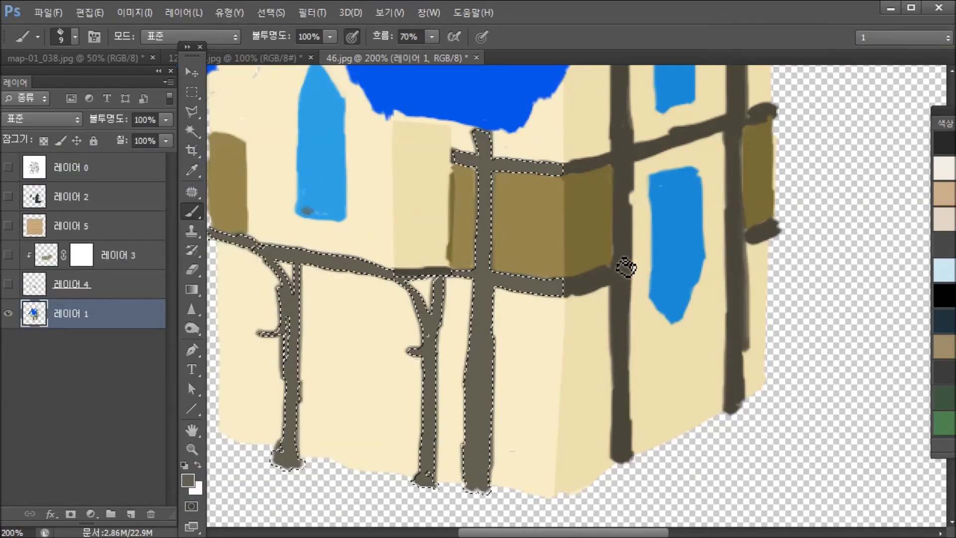
Step: Try to extend the light beam selection to the dark brown beams with Color Range at fuzziness 0
left_click(241, 13)
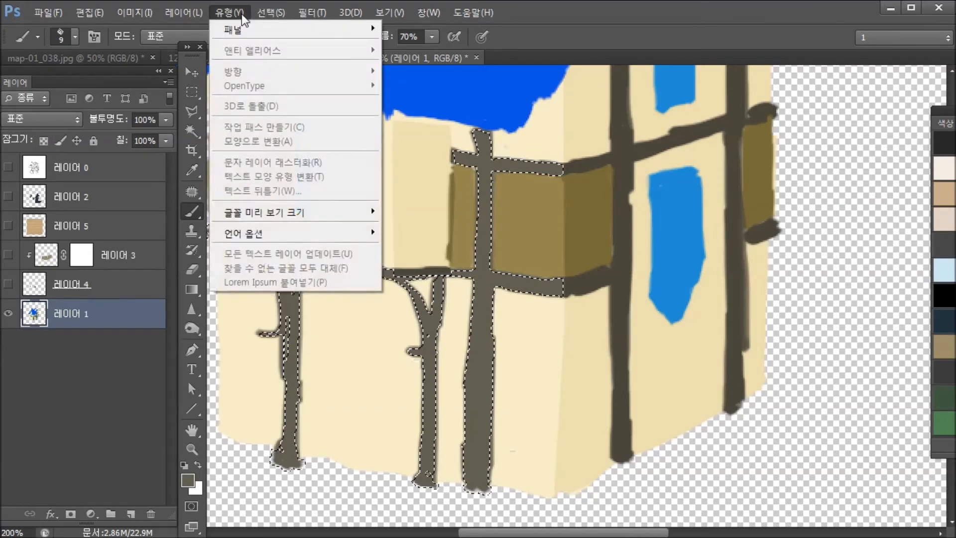
mouse_move(269, 13)
left_click(289, 142)
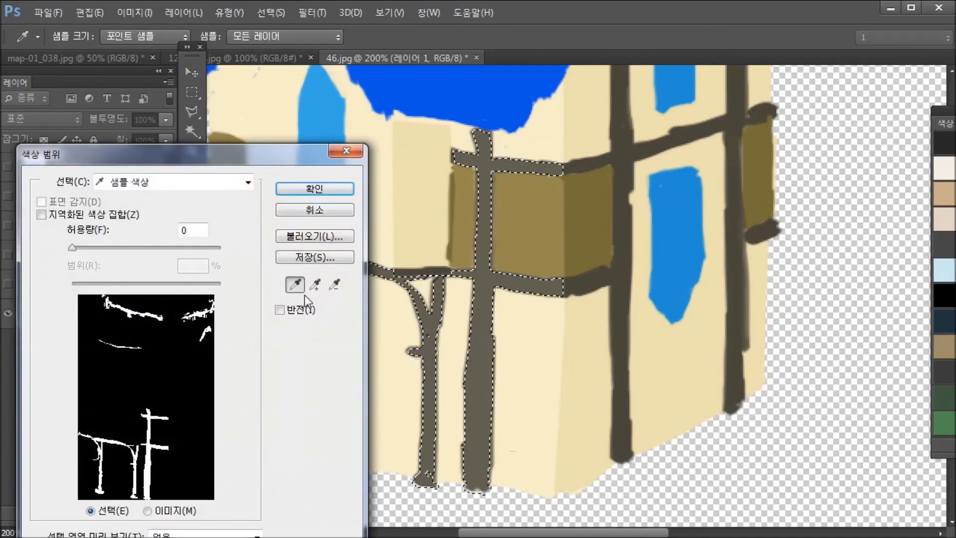
left_click(622, 286)
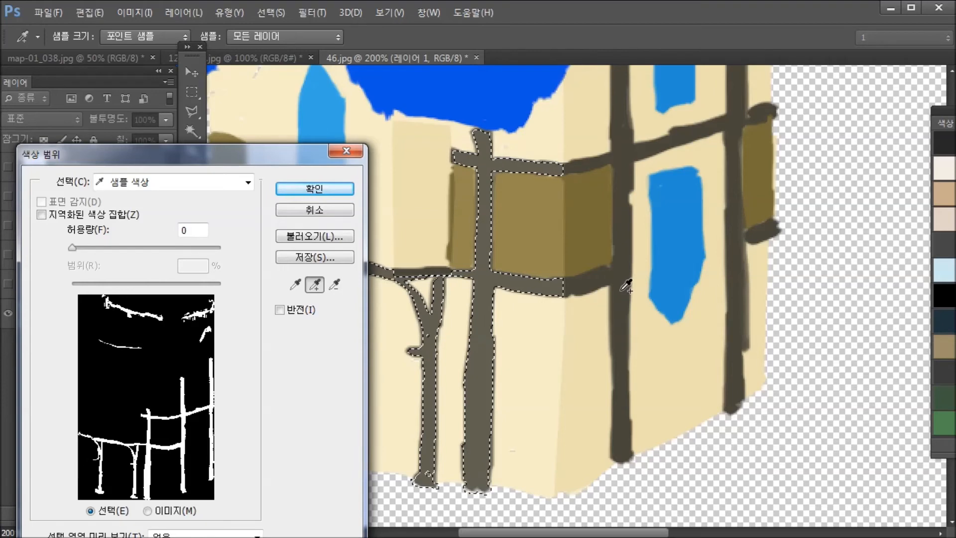
left_click(315, 188)
key("b")
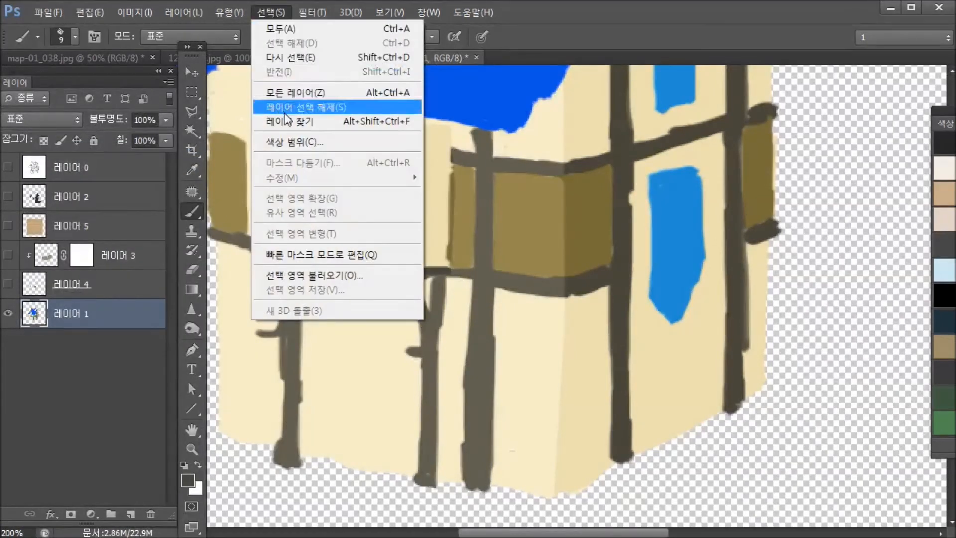
Step: Select both the light and dark brown beams of the house with Color Range at fuzziness 0
left_click(288, 142)
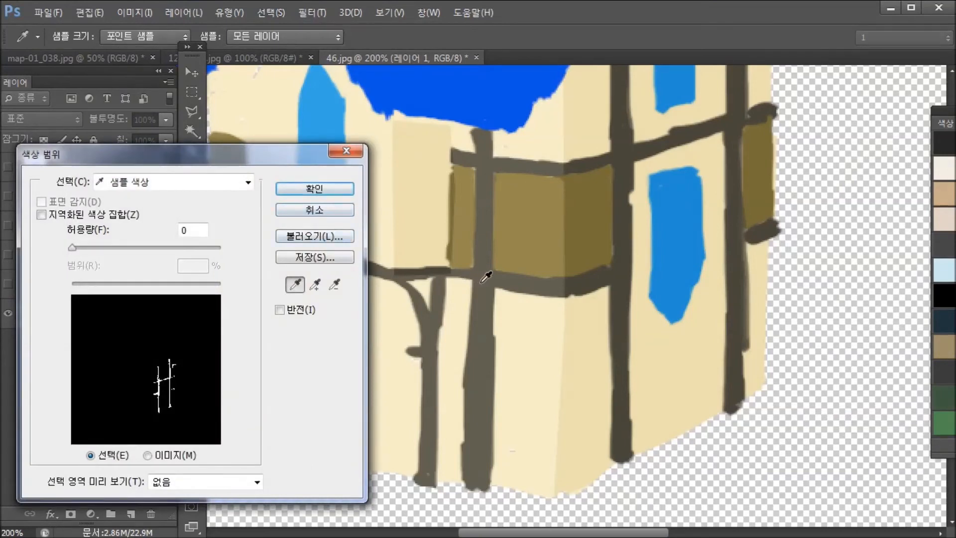
left_click(480, 281)
left_click(322, 284)
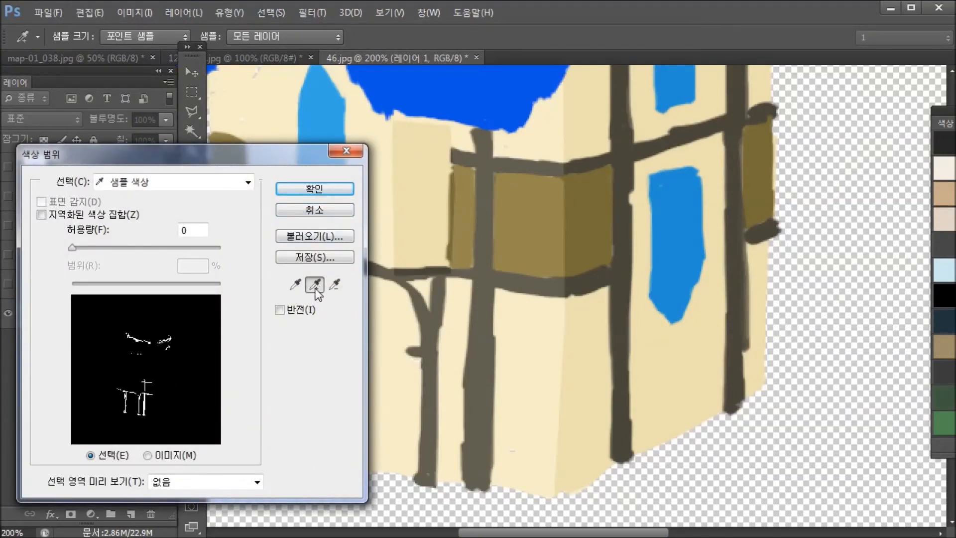
left_click(620, 283)
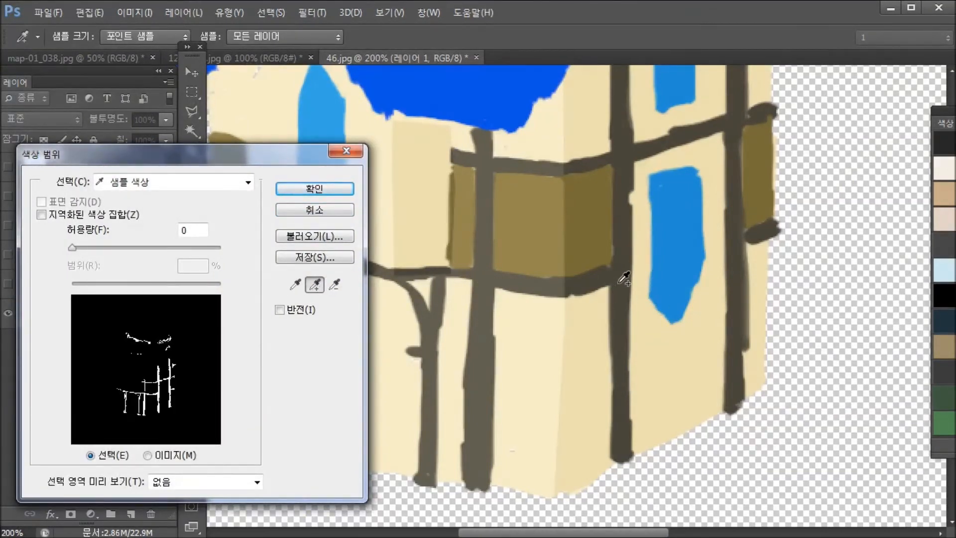
left_click(315, 188)
key("b")
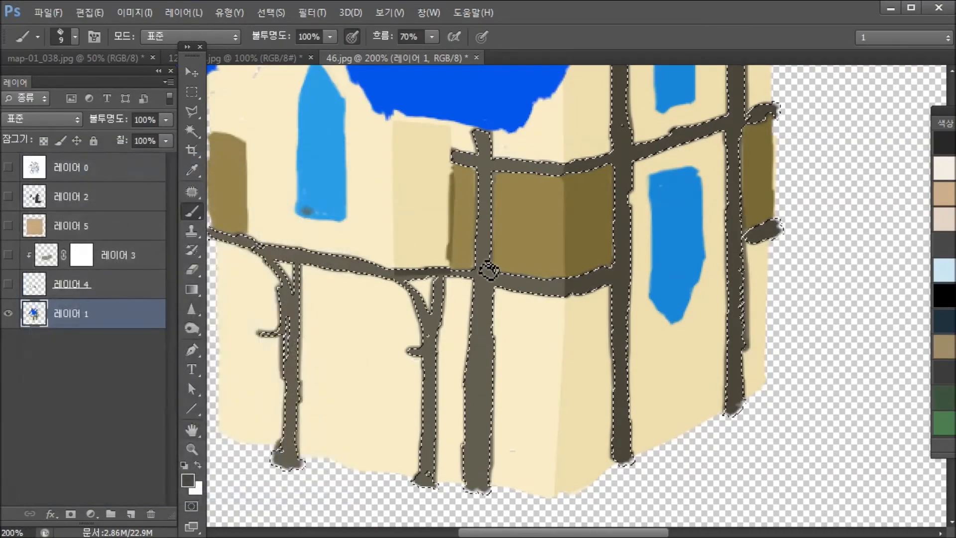
Step: Inspect the edges of the beam selection up close along the lower posts, and clear the selection
left_click_drag(508, 276, 452, 193)
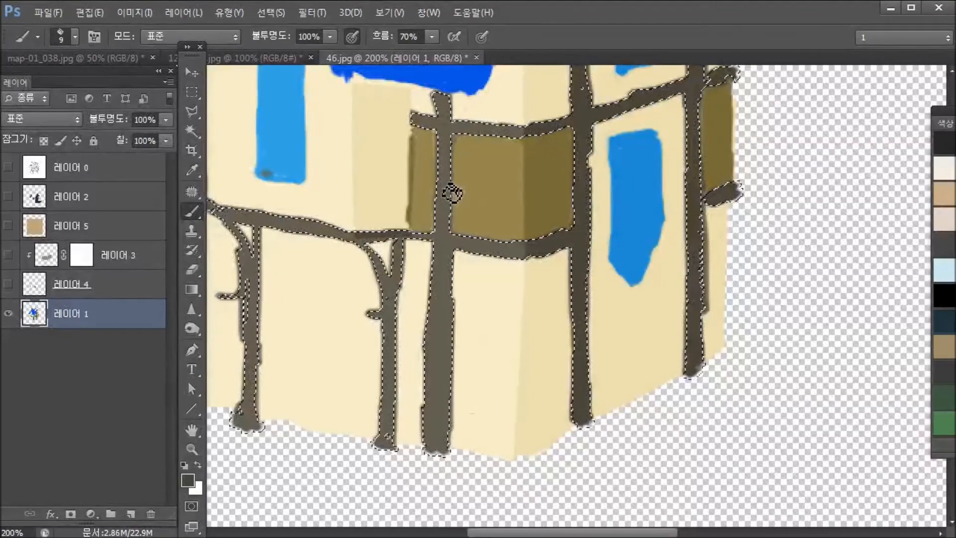
key("ctrl+plus")
key("ctrl+plus")
left_click_drag(375, 301, 357, 244)
key("ctrl+plus")
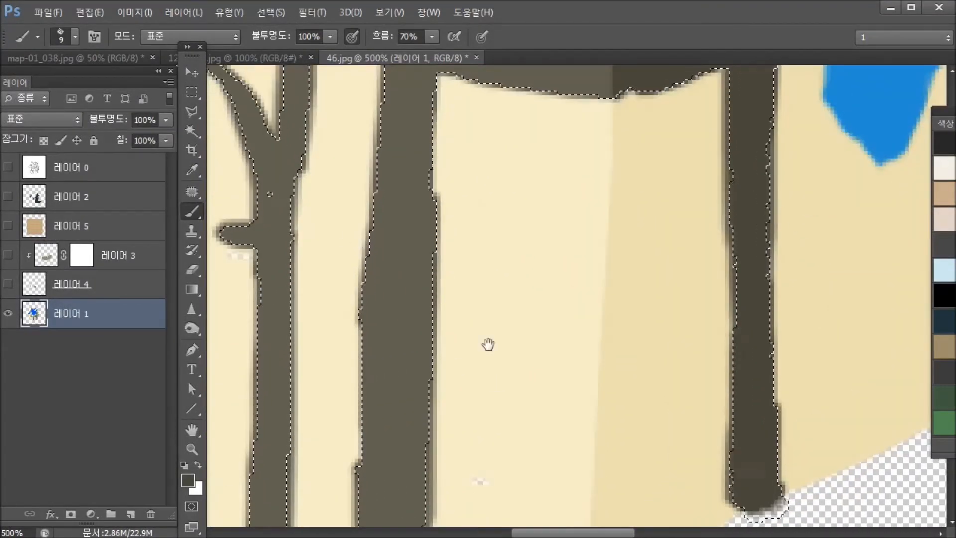
left_click_drag(495, 384, 500, 294)
key("ctrl+minus")
key("ctrl+minus")
key("ctrl+minus")
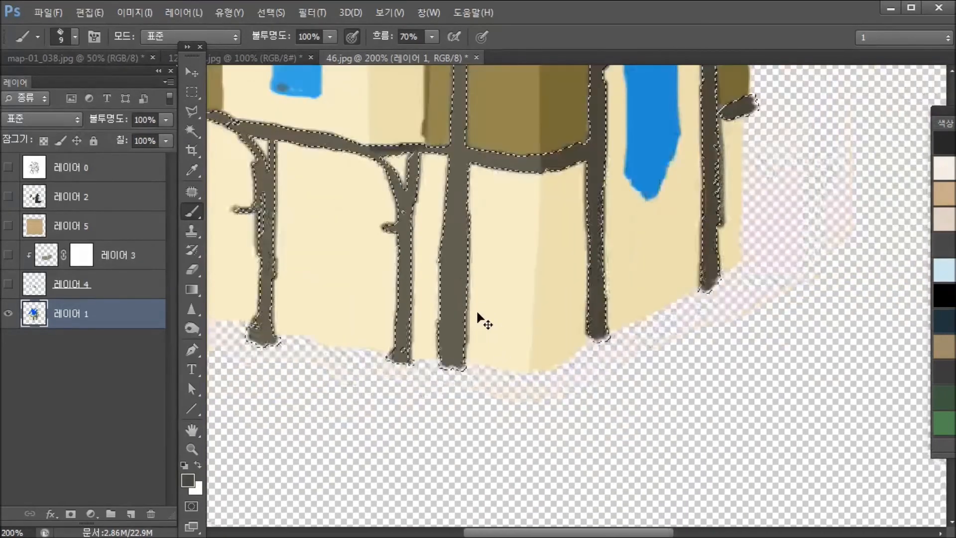
left_click_drag(477, 311, 512, 398)
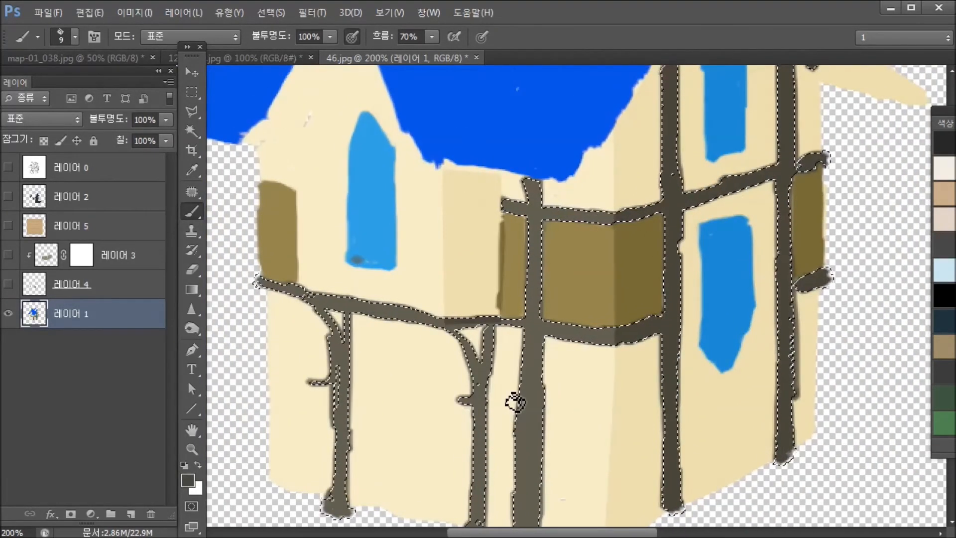
key("ctrl+d")
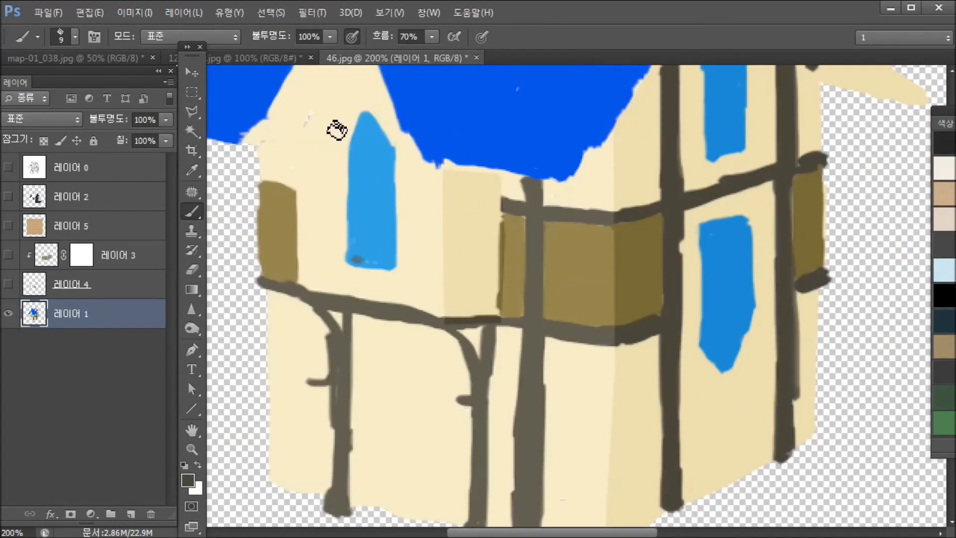
Step: Select the light and dark brown beams with Color Range at fuzziness 21 and copy the selection to a new layer
left_click(304, 10)
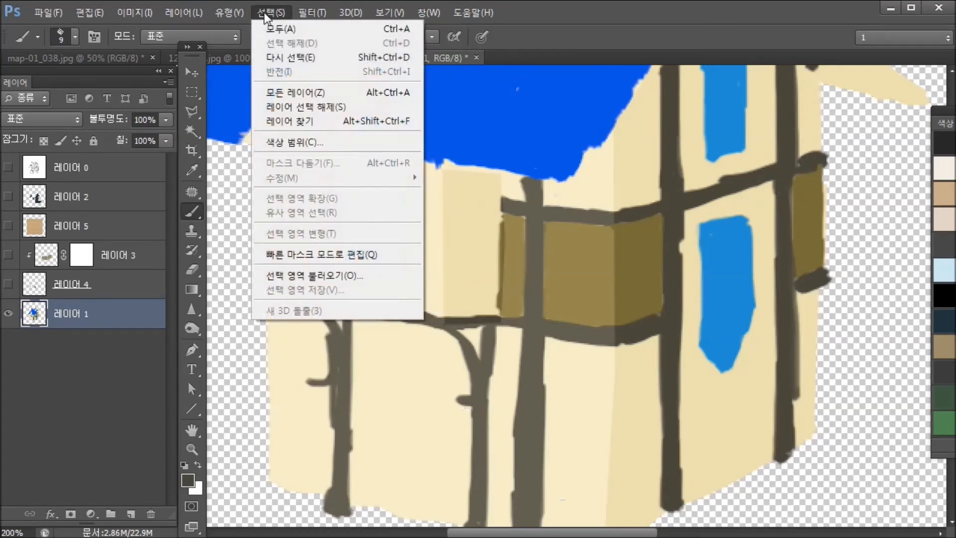
left_click(293, 143)
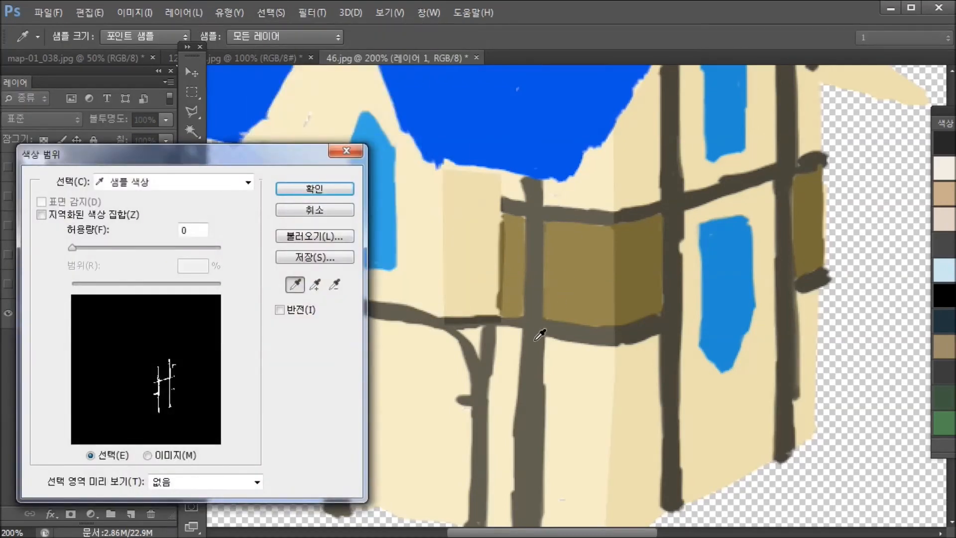
left_click(535, 340)
left_click(316, 285)
left_click(646, 332)
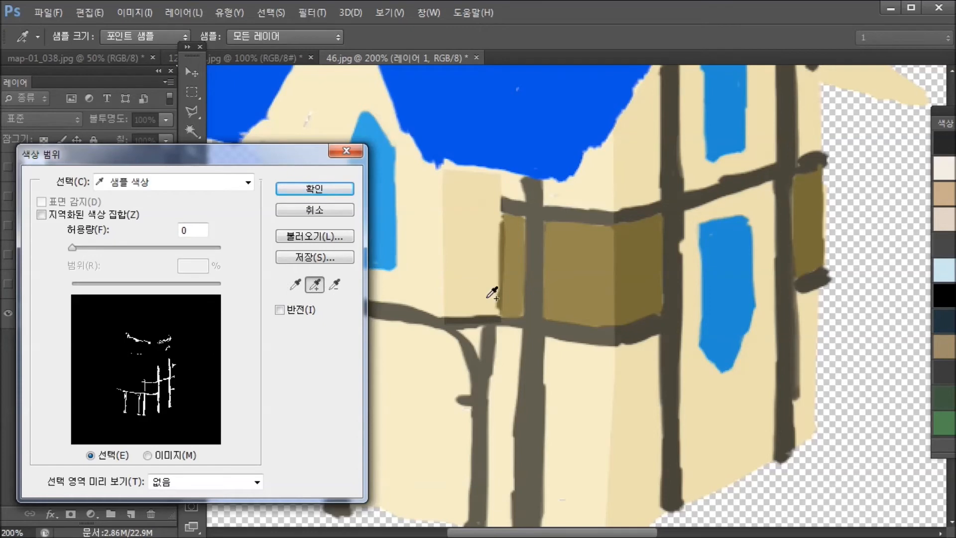
left_click_drag(73, 247, 90, 249)
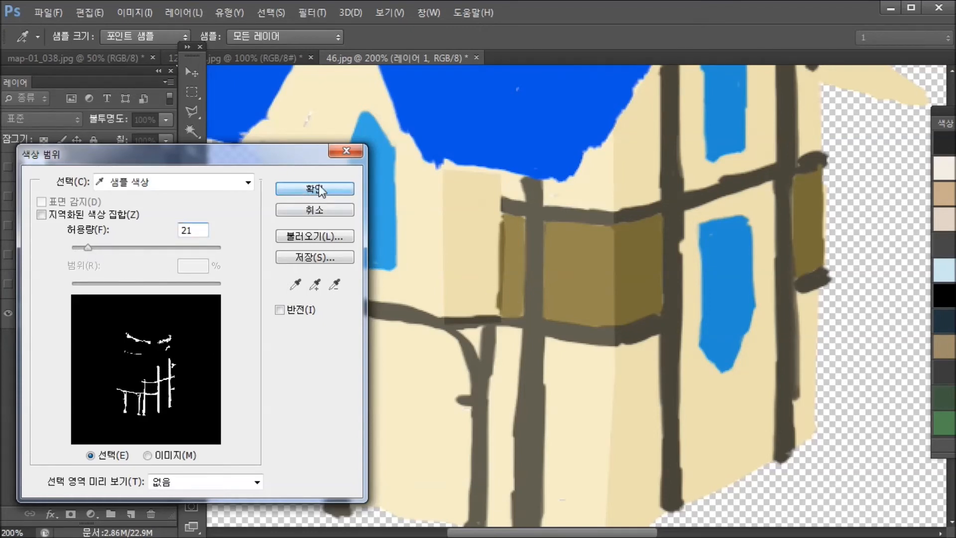
left_click(317, 187)
left_click_drag(473, 315, 487, 277)
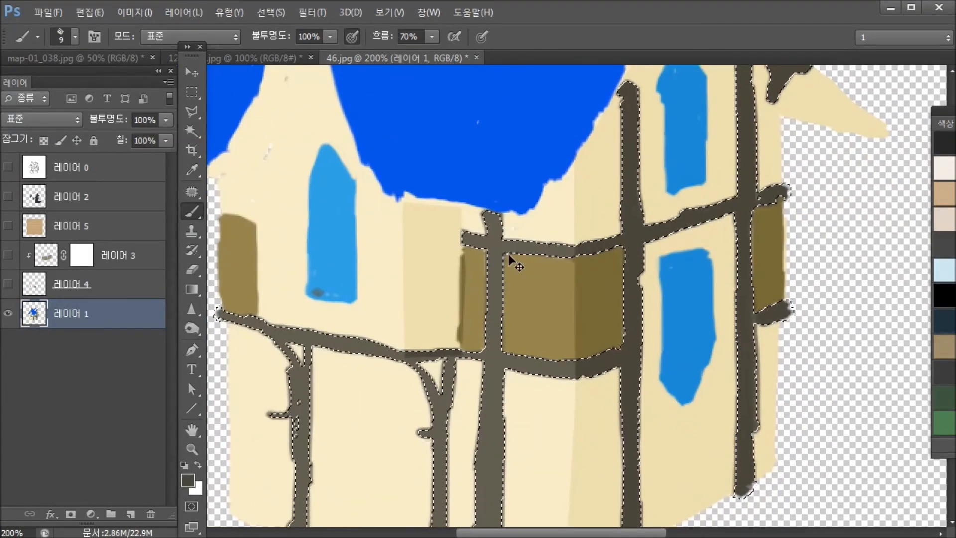
key("ctrl+j")
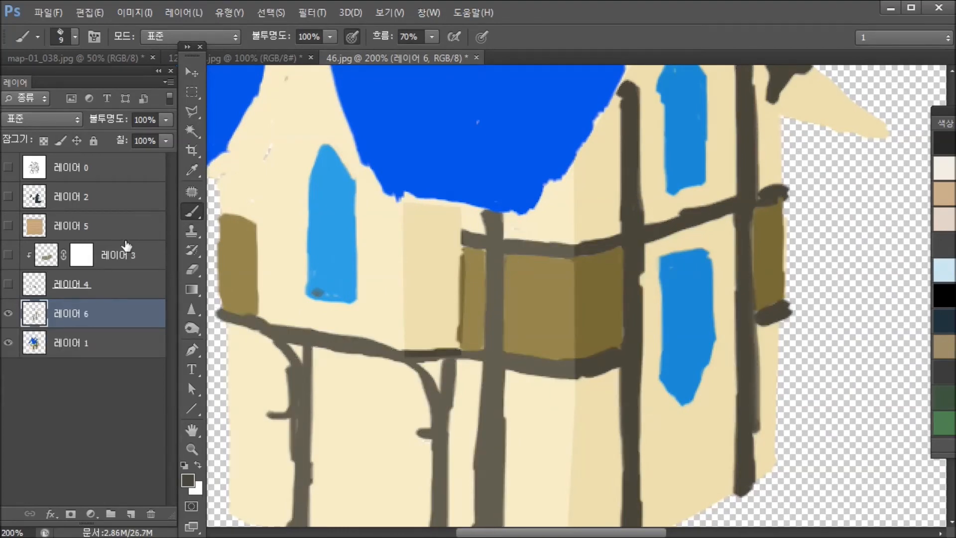
Step: Place the wood texture layer 레이어 5 directly above the copied beams on 레이어 6 and make it visible
left_click(75, 231)
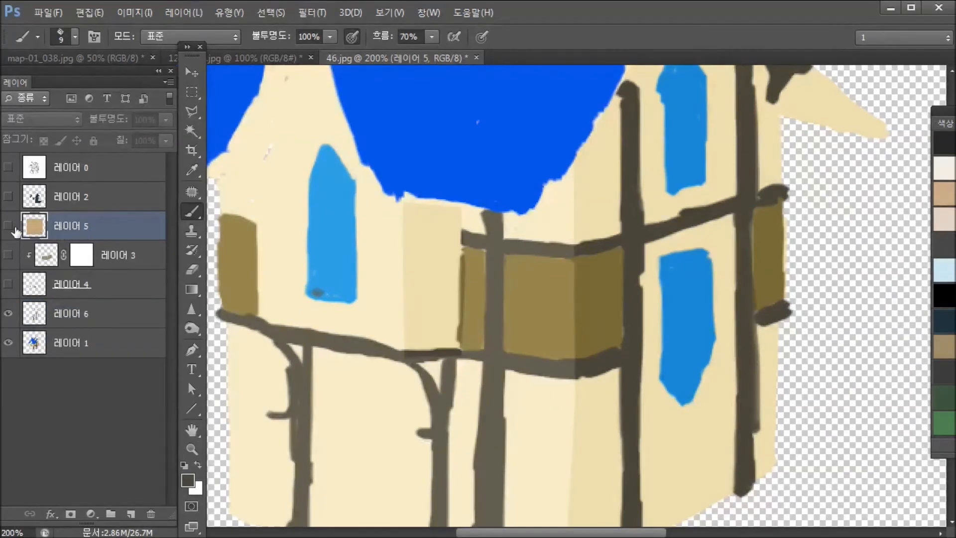
left_click_drag(73, 231, 78, 305)
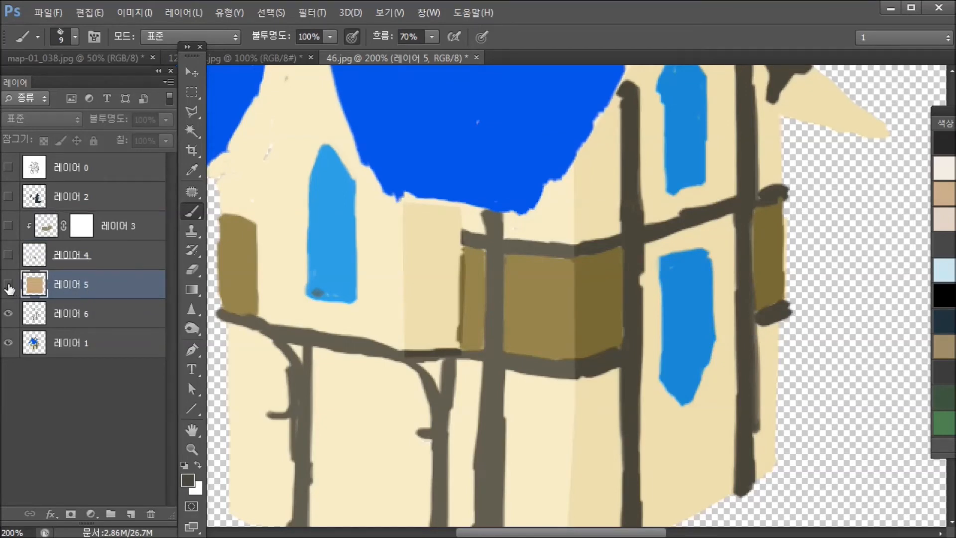
left_click(9, 285)
key("ctrl+minus")
key("ctrl+minus")
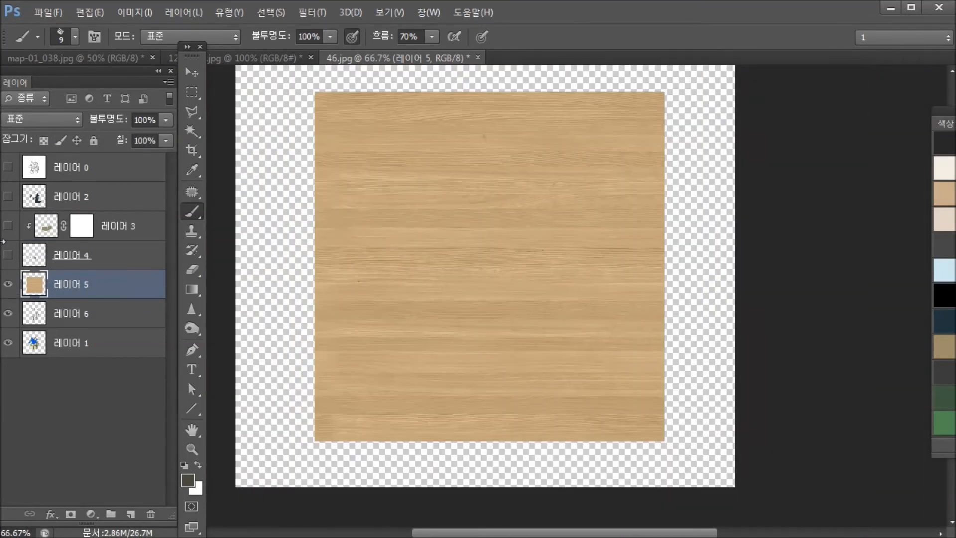
Step: Rotate the wood texture on 레이어 5 by 90 degrees so its grain runs vertically
key("ctrl+t")
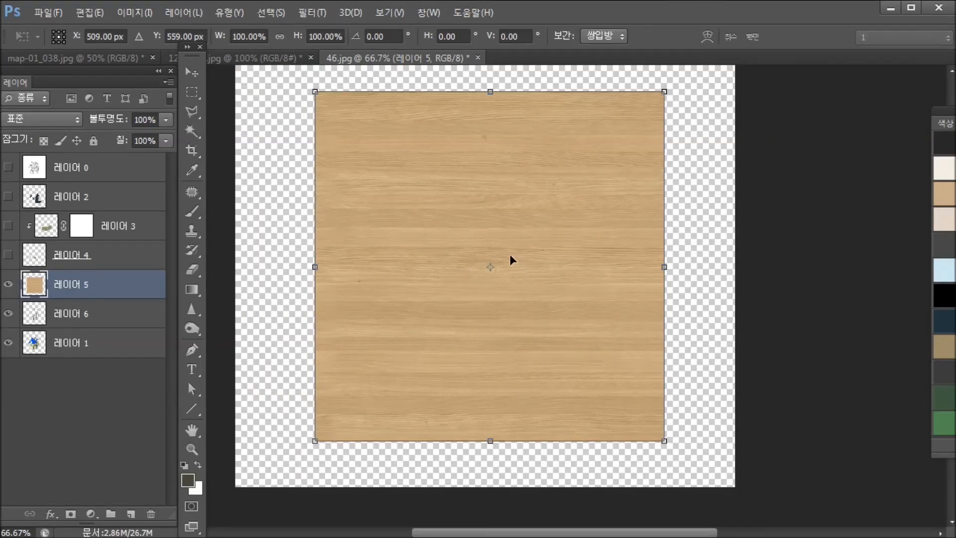
right_click(459, 218)
left_click(468, 198)
left_click_drag(692, 102, 638, 449)
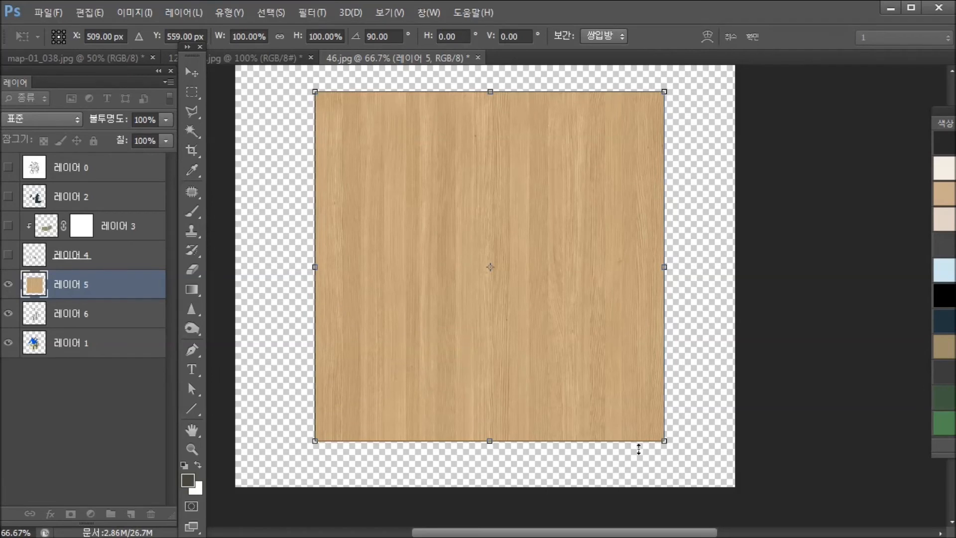
key("Return")
key("b")
Step: Clip the wood texture on 레이어 5 to the beams on 레이어 6
key("ctrl+1")
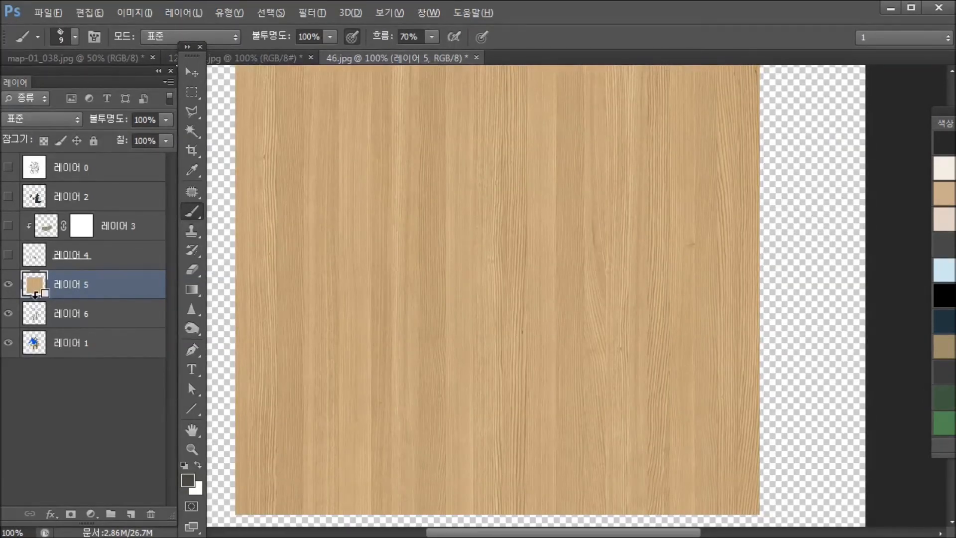
left_click(61, 317)
left_click(65, 292)
left_click(65, 306)
left_click(66, 293)
left_click(37, 294, "alt")
key("ctrl+plus")
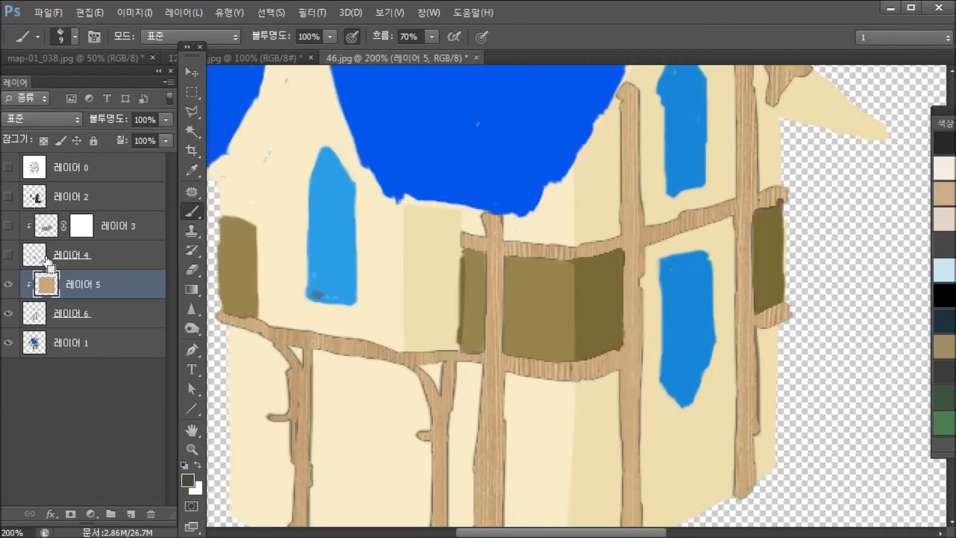
left_click_drag(555, 391, 602, 260)
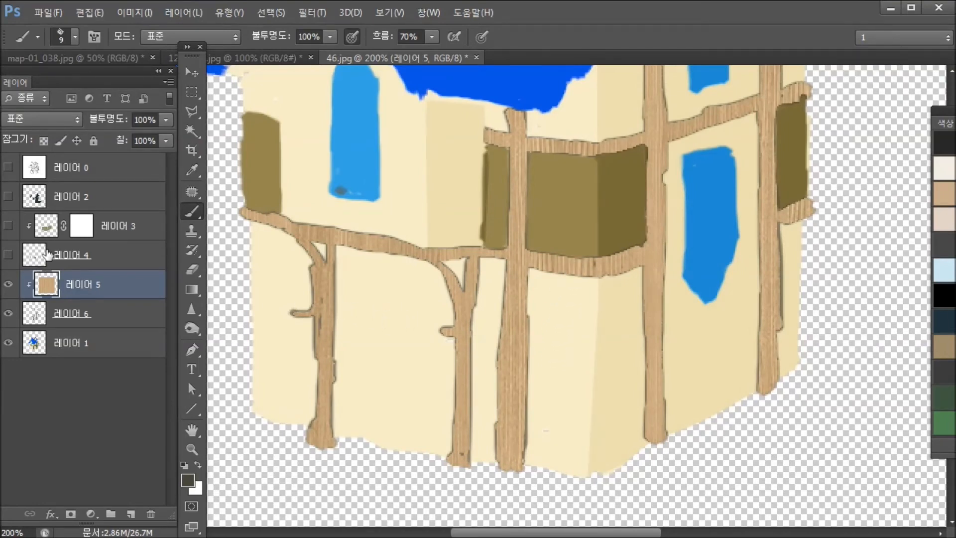
Step: Make 레이어 6 active and sample the light brown beam colour, hiding the wood texture only while sampling
left_click(39, 319)
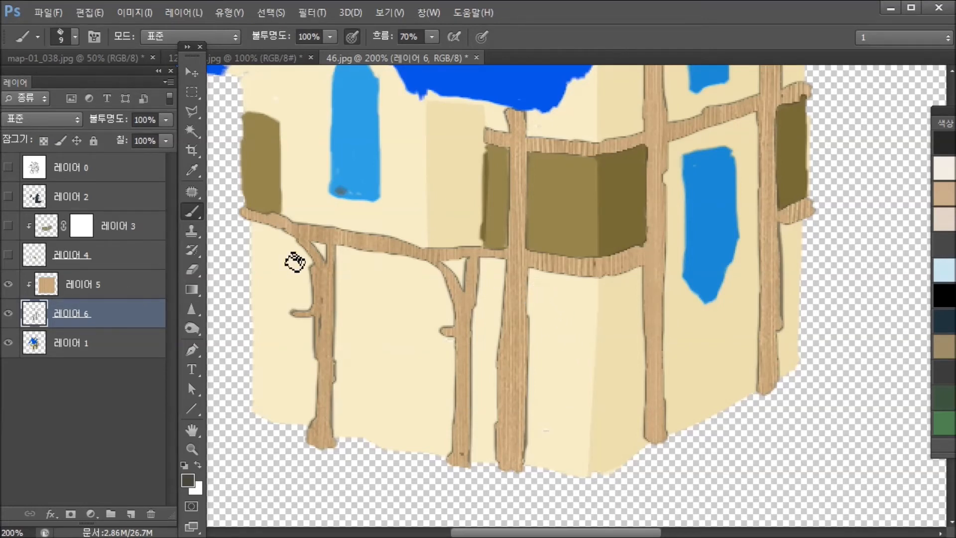
left_click(8, 284)
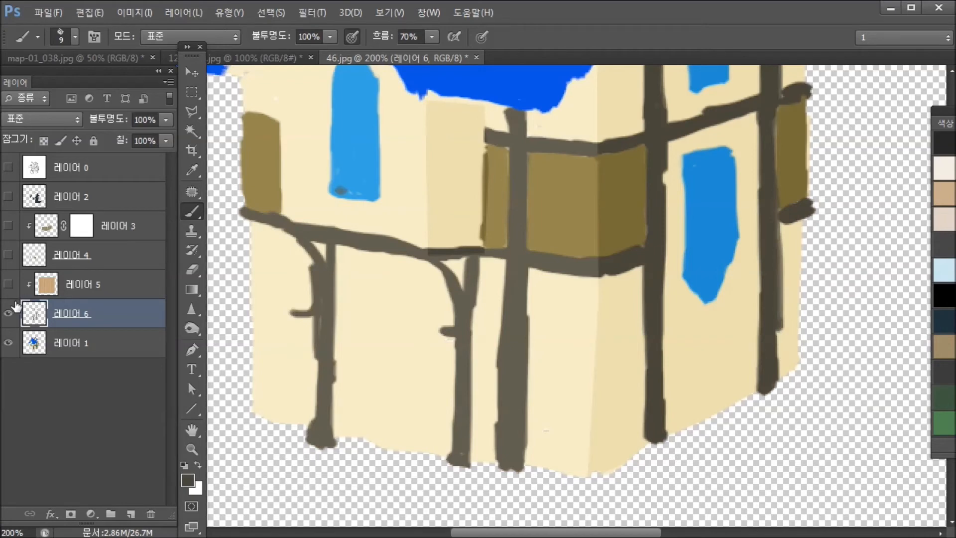
left_click(518, 337, "alt")
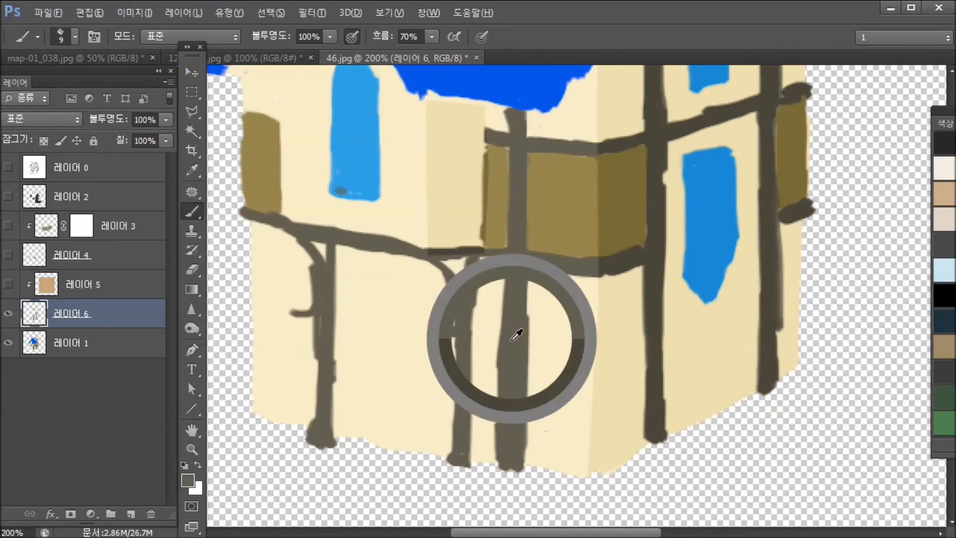
left_click(8, 285)
Step: Reduce the brush size to 5 and paint a spiral ornament on 레이어 6, on the wall below the horizontal beam
key("bracketleft")
key("bracketleft")
key("bracketleft")
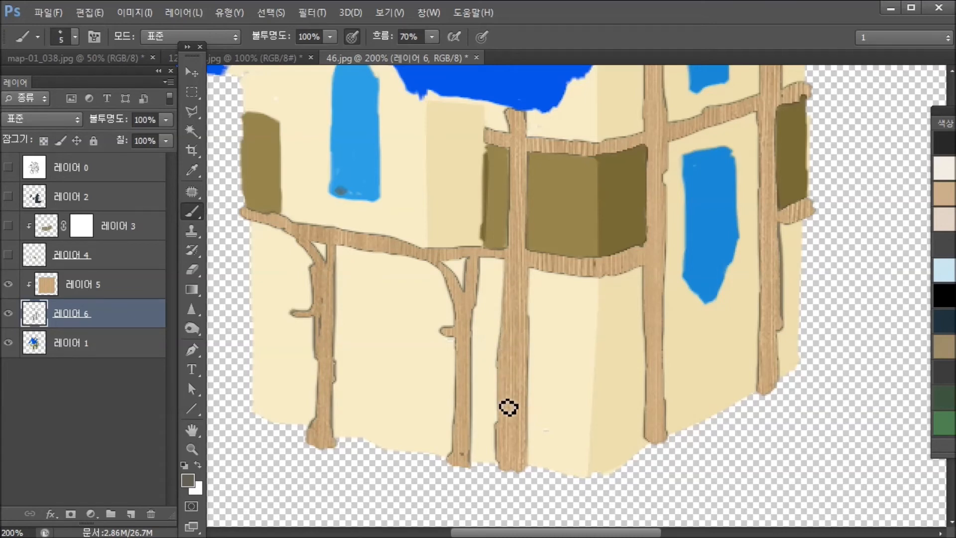
left_click_drag(557, 287, 552, 338)
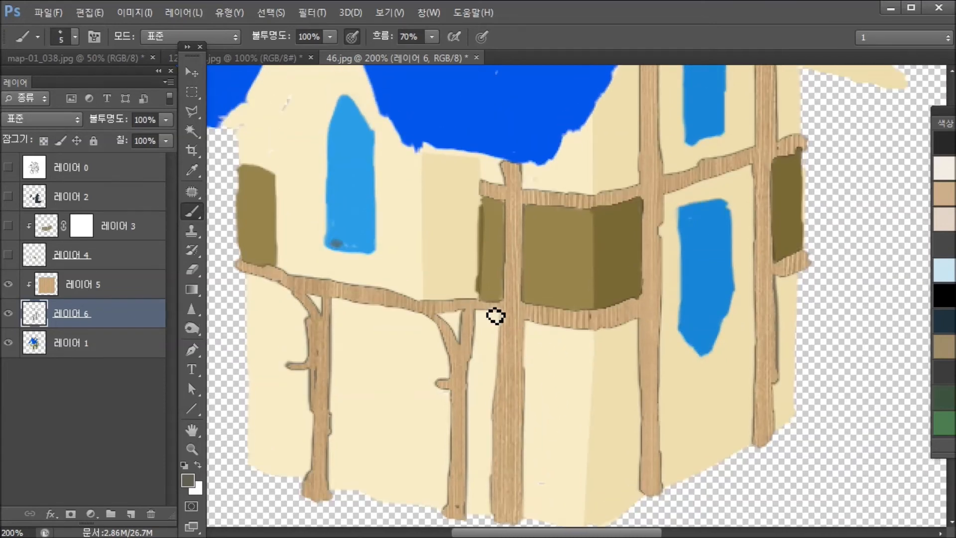
left_click_drag(523, 311, 574, 320)
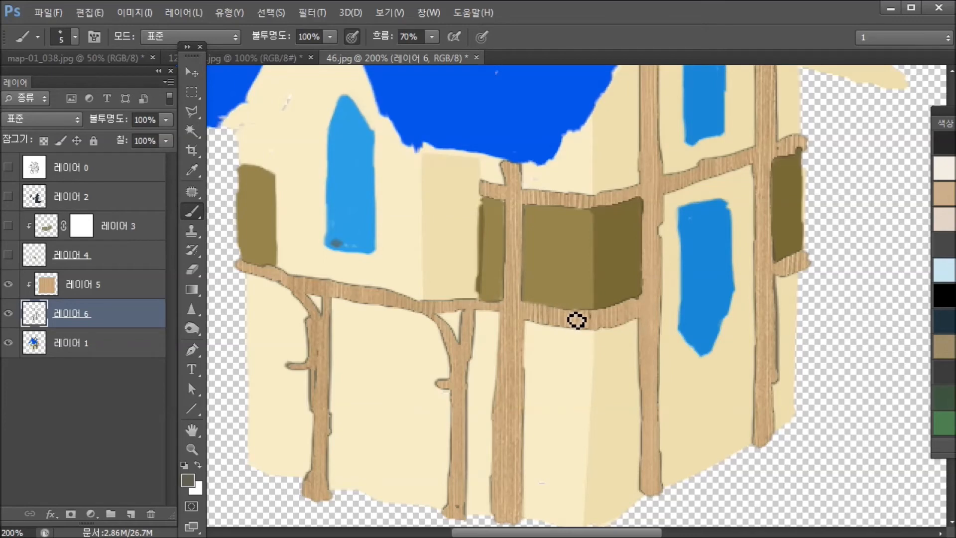
left_click_drag(593, 397, 453, 362)
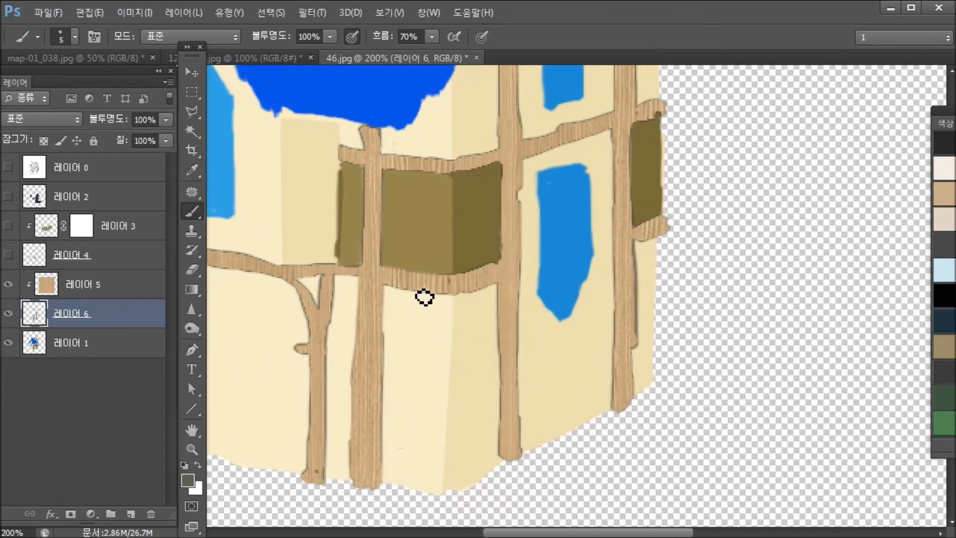
mouse_move(435, 328)
left_mouse_down()
mouse_move(425, 426)
mouse_move(495, 396)
mouse_move(449, 389)
left_mouse_up()
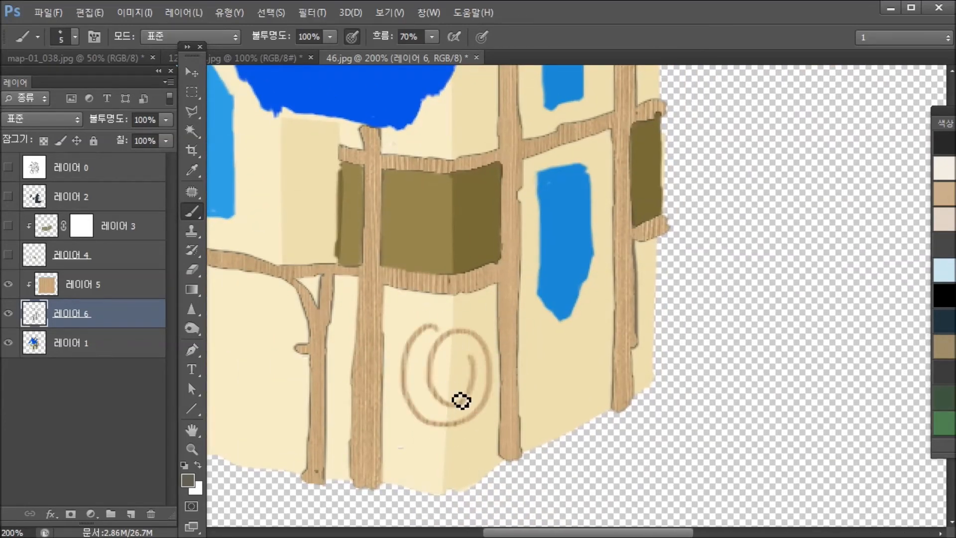
Step: Undo the last spiral stroke and try a larger, more tightly wound spiral ornament on the wall below the horizontal beam on 레이어 6
key("ctrl+z")
mouse_move(423, 337)
left_mouse_down()
mouse_move(455, 459)
mouse_move(427, 360)
left_mouse_up()
left_click_drag(452, 426, 454, 388)
left_click(8, 315, "alt")
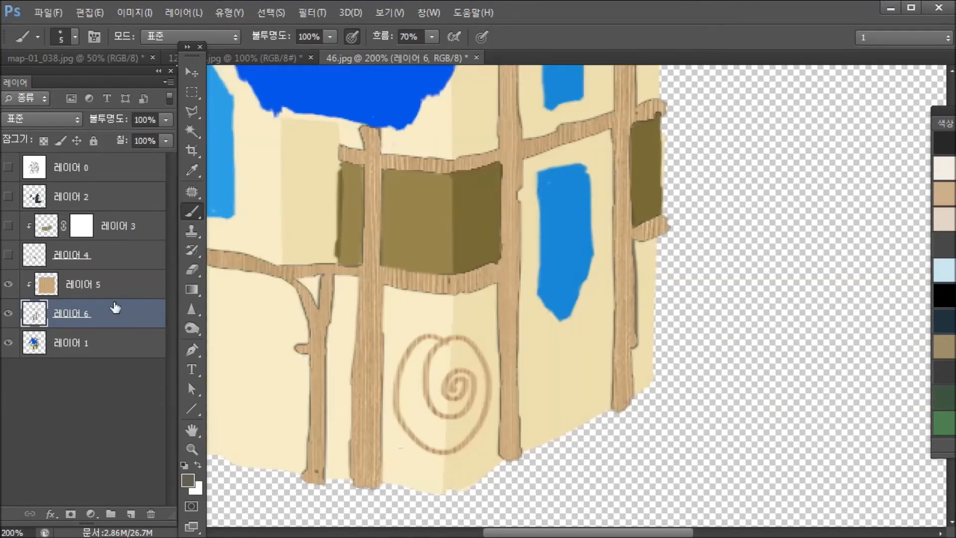
Step: Try a thicker brush stroke over the spiral ornament on 레이어 6, undo the ornament strokes, and return the brush to size 5
key("bracketright")
key("bracketright")
key("bracketright")
mouse_move(442, 342)
left_mouse_down()
mouse_move(454, 429)
mouse_move(450, 374)
mouse_move(425, 419)
mouse_move(442, 417)
left_mouse_up()
key("ctrl+alt+z")
key("ctrl+alt+z")
key("bracketleft")
key("bracketleft")
left_click_drag(507, 296, 506, 457)
Step: Show 레이어 4, the brick texture on 레이어 3 and the shadows on 레이어 2 again
scroll(510, 367, "up", 5)
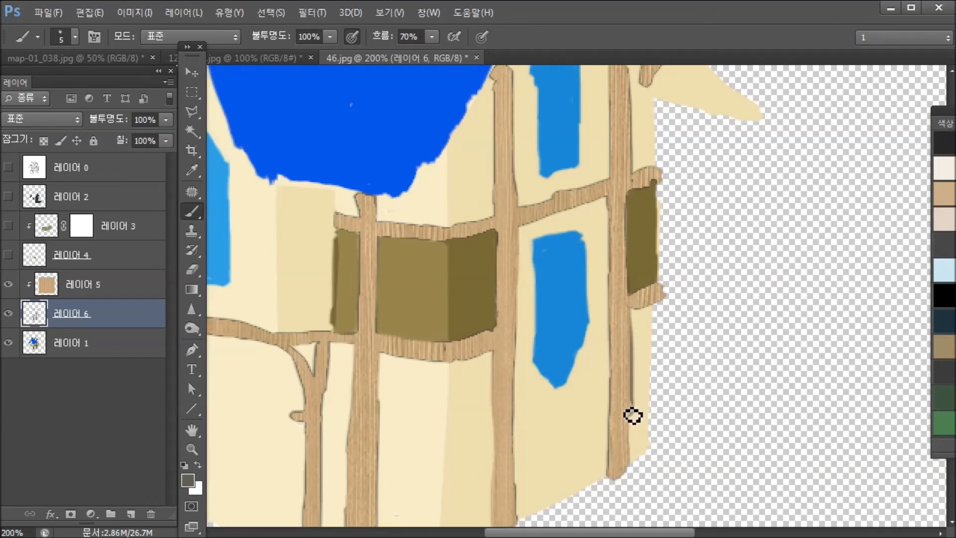
left_click_drag(596, 279, 628, 313)
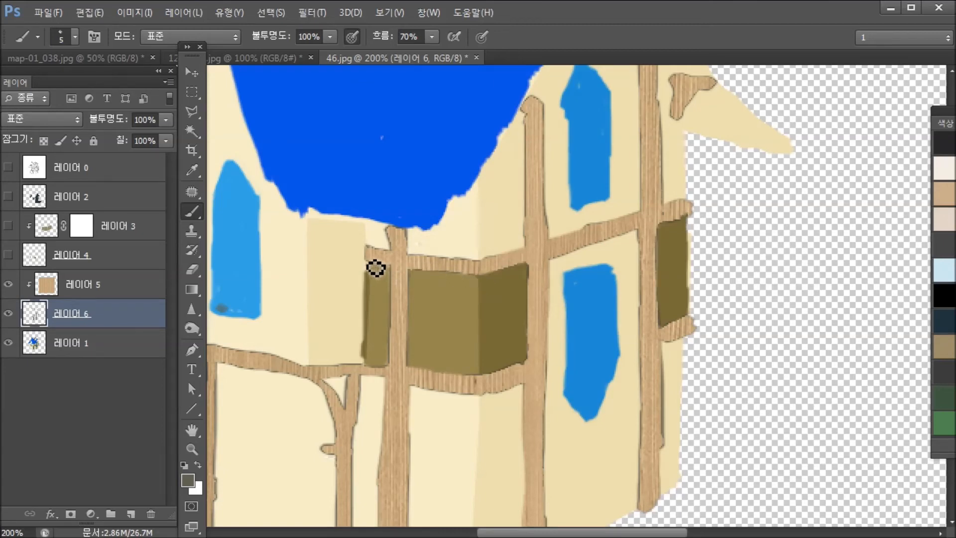
left_click_drag(517, 310, 629, 284)
left_click(491, 354)
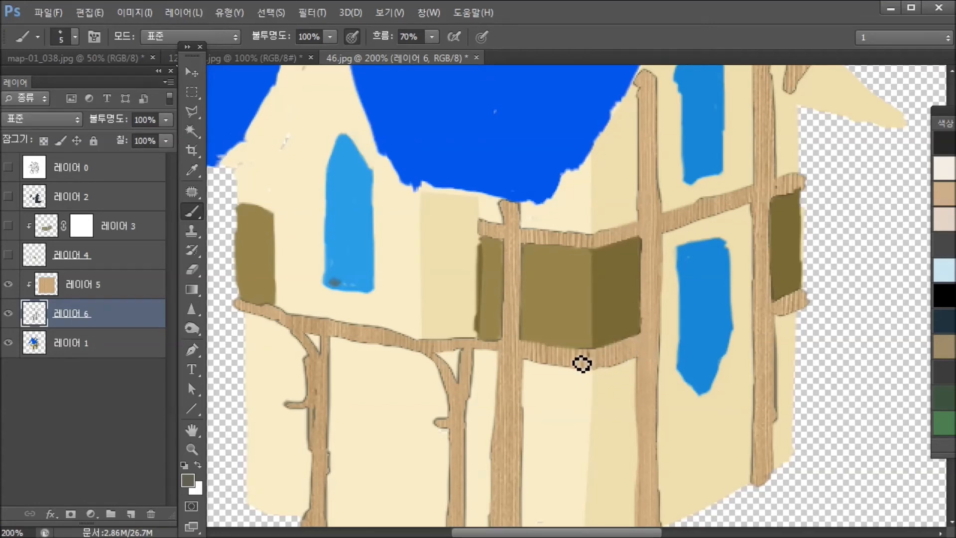
left_click_drag(545, 354, 599, 337)
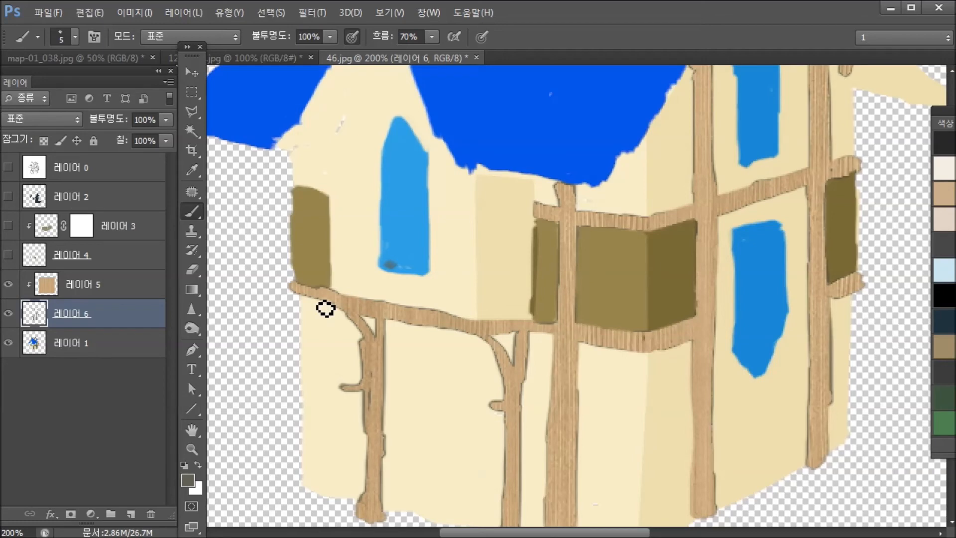
left_click(7, 255)
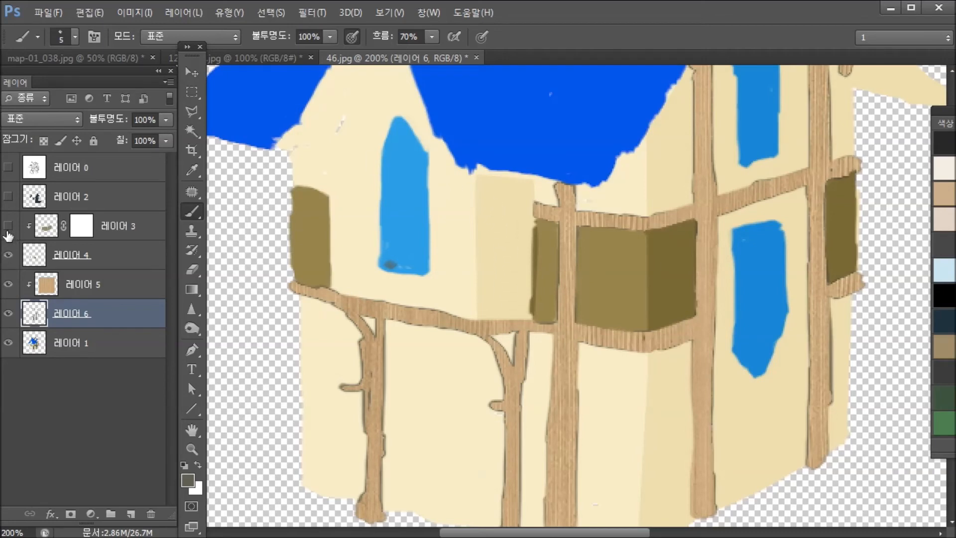
left_click(7, 225)
left_click(8, 196)
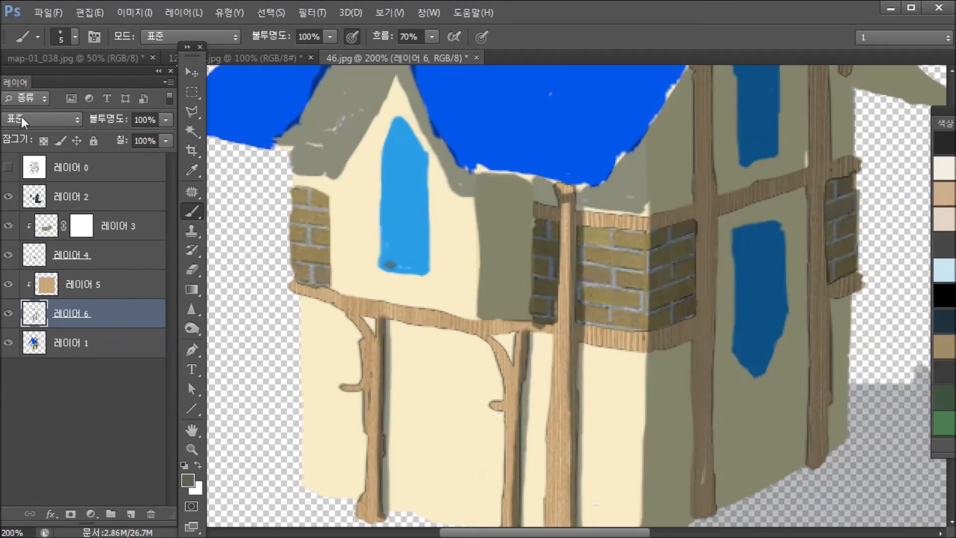
Step: Examine the whole house and its textured walls, then hide 레이어 6 to check the original beams underneath
key("ctrl+0")
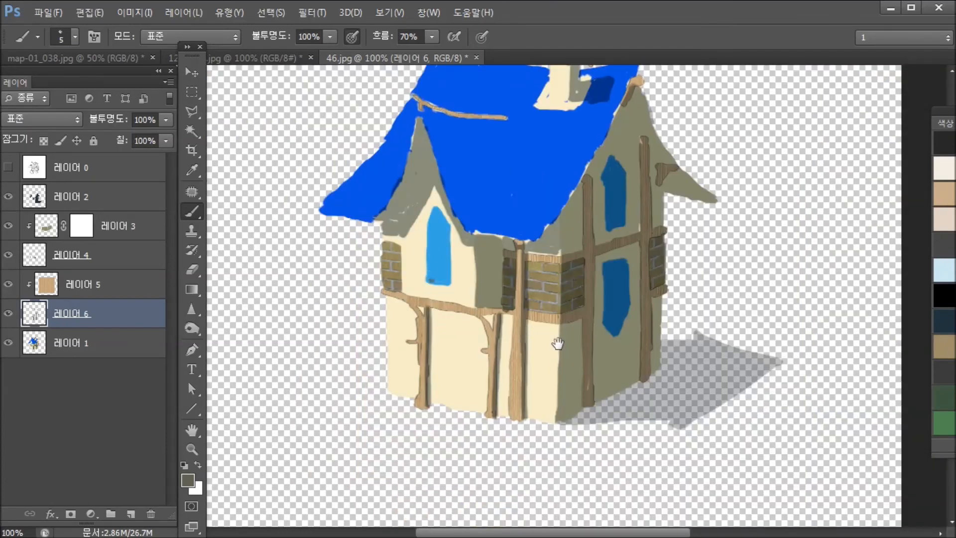
key("ctrl+1")
left_click_drag(433, 389, 447, 414)
key("ctrl+plus")
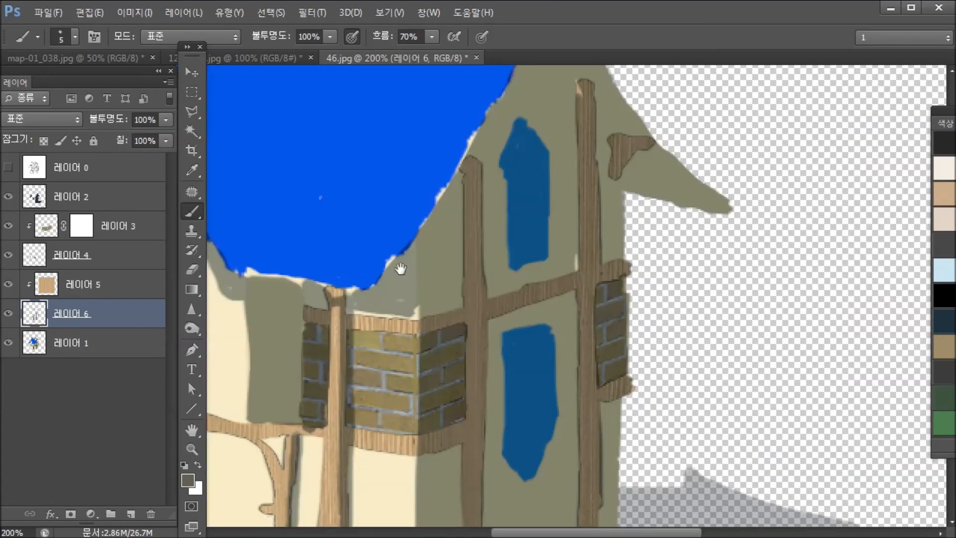
left_click_drag(400, 268, 522, 171)
key("ctrl+minus")
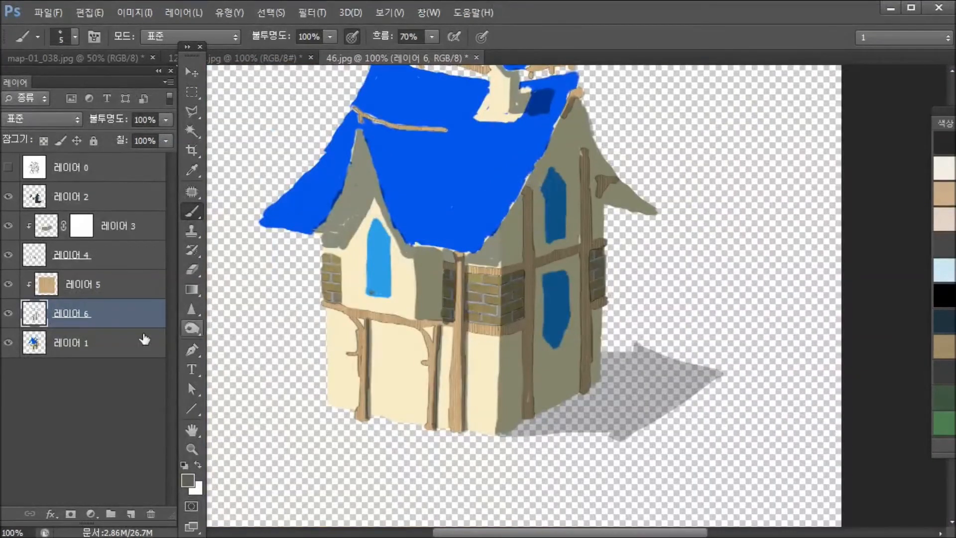
left_click(9, 314)
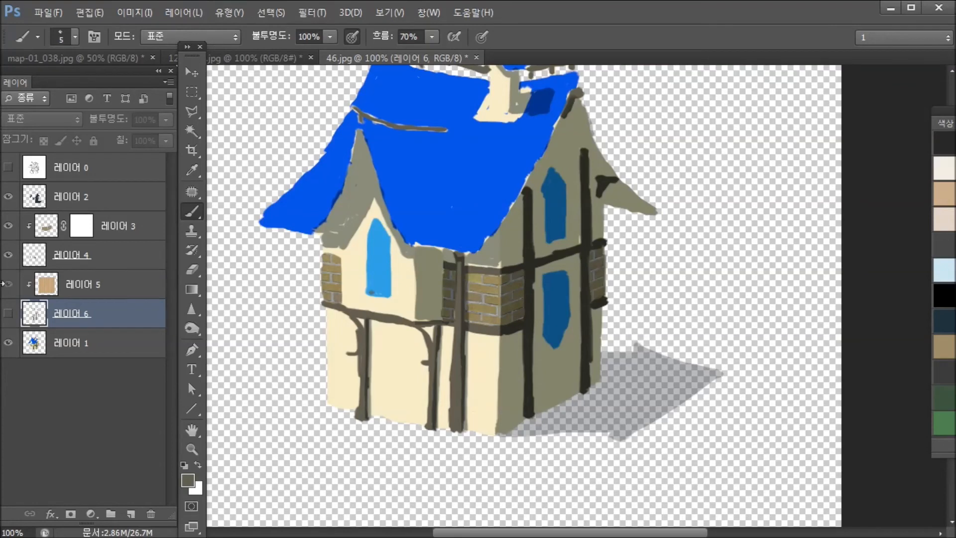
key("ctrl+plus")
left_click_drag(428, 361, 503, 305)
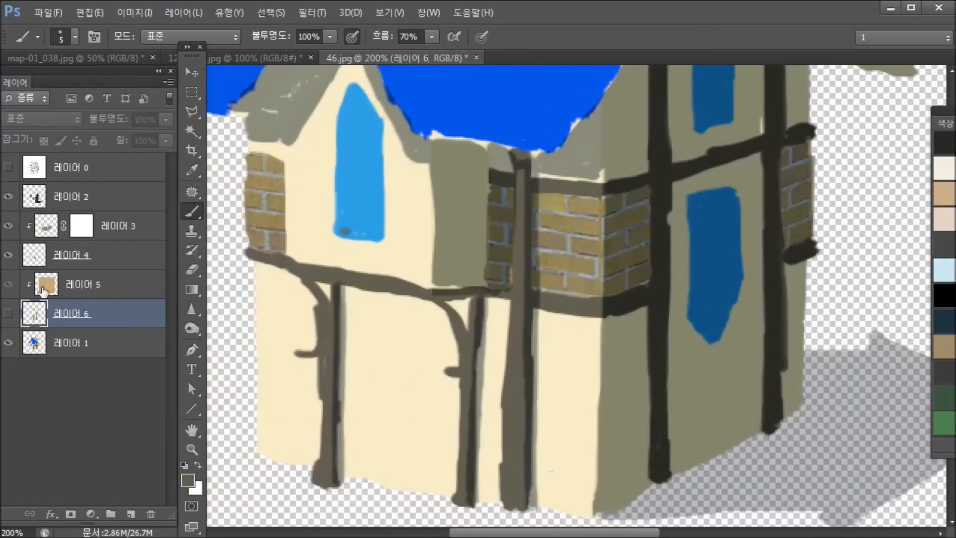
Step: Make 레이어 5 active and visible together with 레이어 6, comparing the beams with and without the wood texture
left_click(46, 294)
left_click(12, 288)
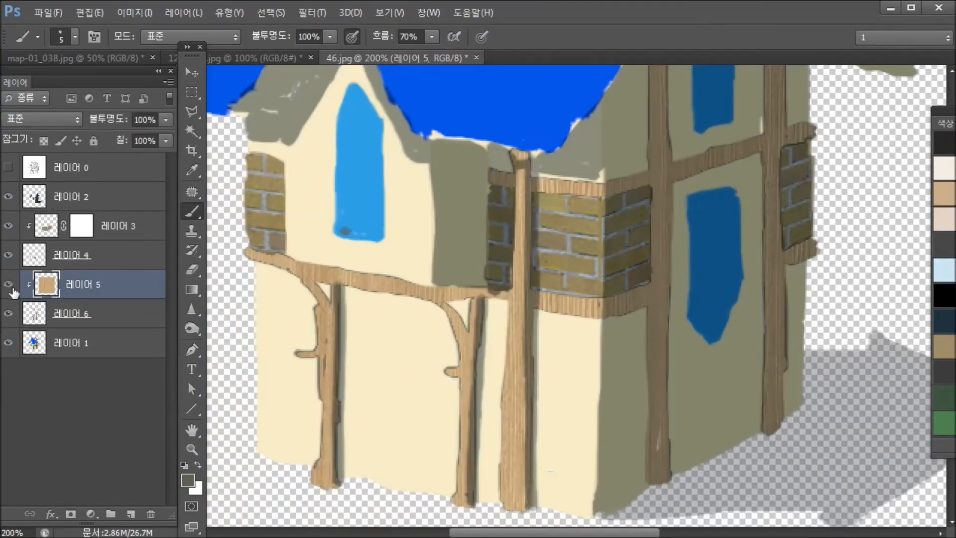
double_click(59, 292)
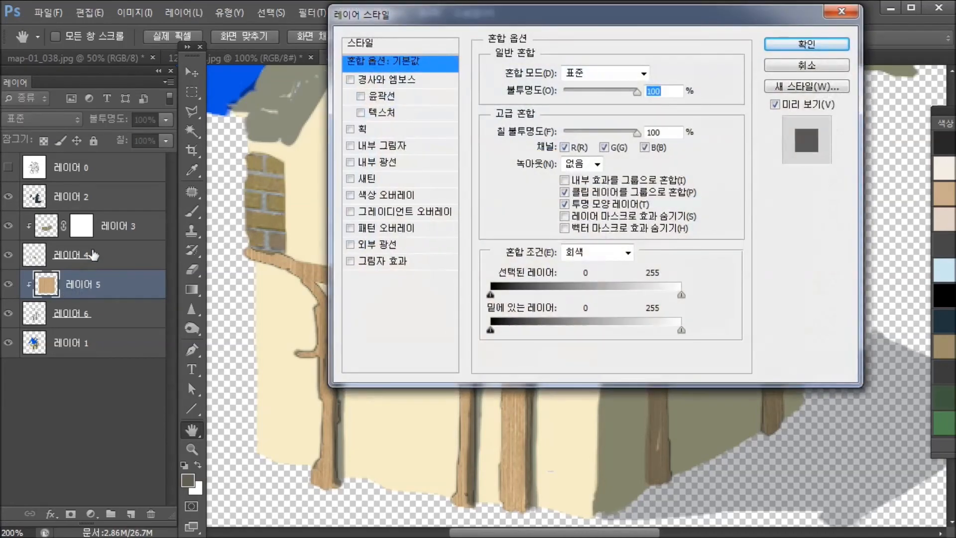
left_click(828, 17)
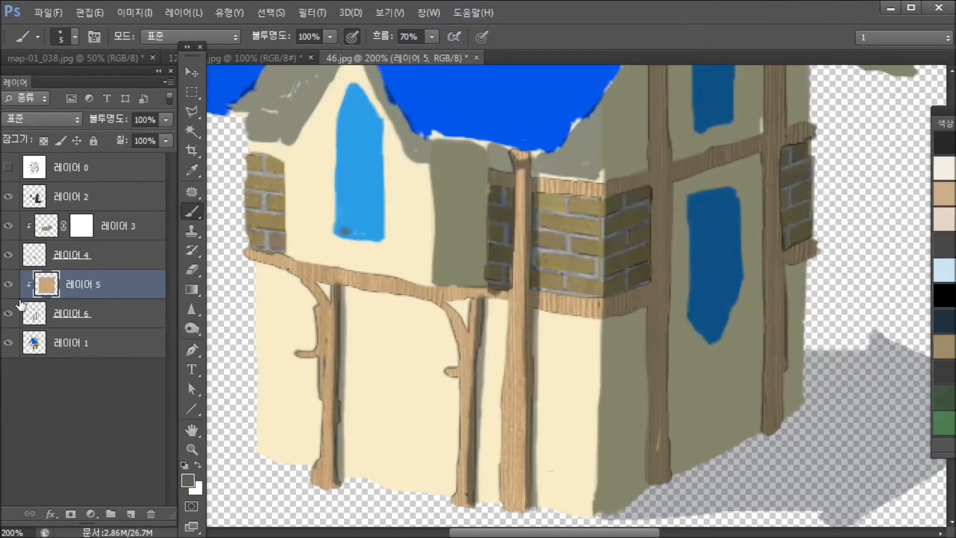
left_click(10, 289)
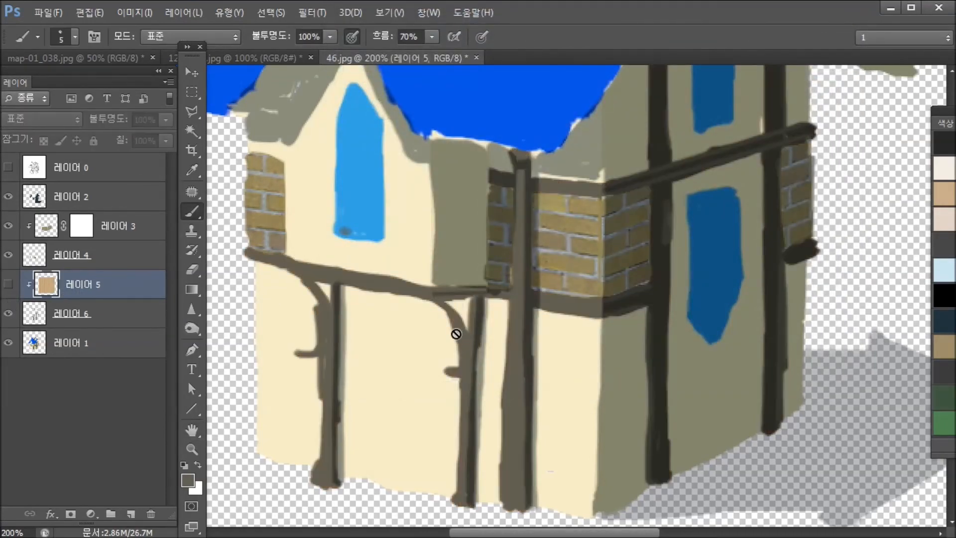
left_click(9, 286)
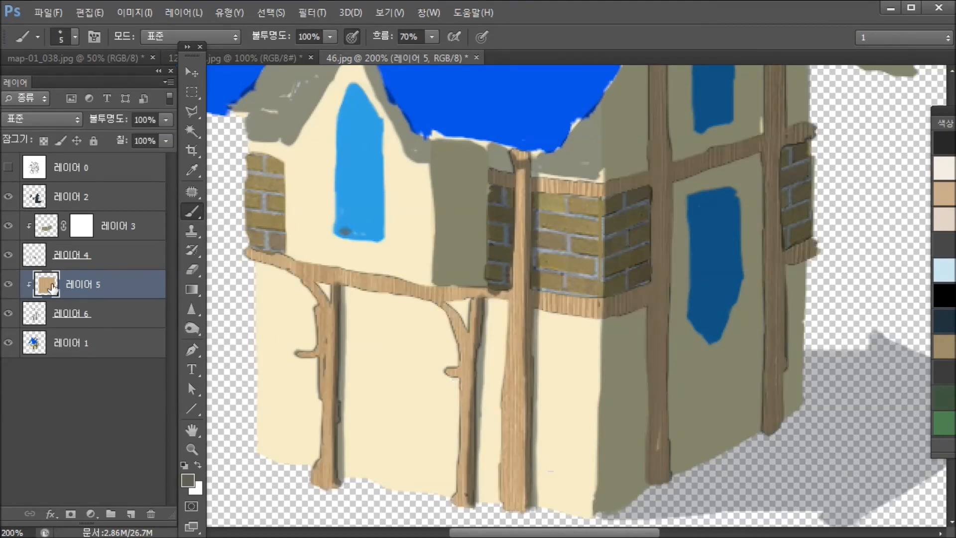
key("ctrl+u")
mouse_move(603, 331)
left_mouse_down()
mouse_move(587, 331)
mouse_move(630, 331)
mouse_move(587, 332)
left_mouse_up()
left_click_drag(604, 369, 624, 370)
left_click(793, 281)
Step: Desaturate the wood texture on 레이어 5 with Hue/Saturation, setting the saturation to -100
key("ctrl+u")
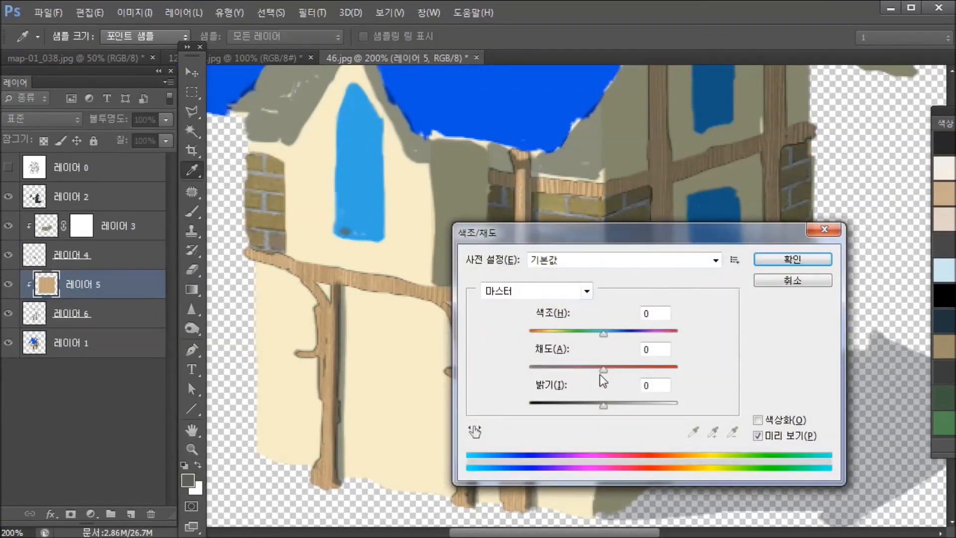
left_click_drag(602, 370, 426, 366)
left_click(788, 273)
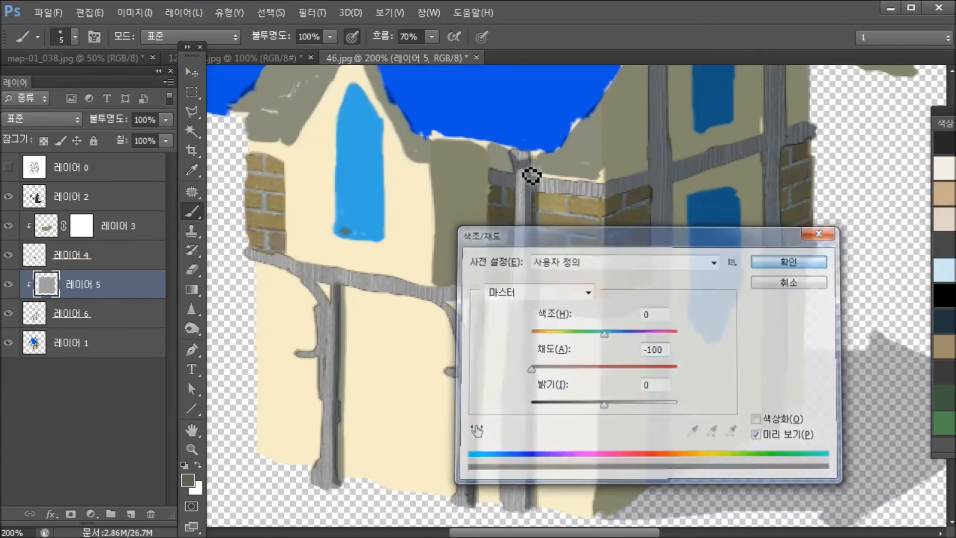
Step: Set the blend mode of 레이어 5 to 광도 and compare the beams with the wood texture hidden and shown
left_click(49, 120)
left_click(32, 181)
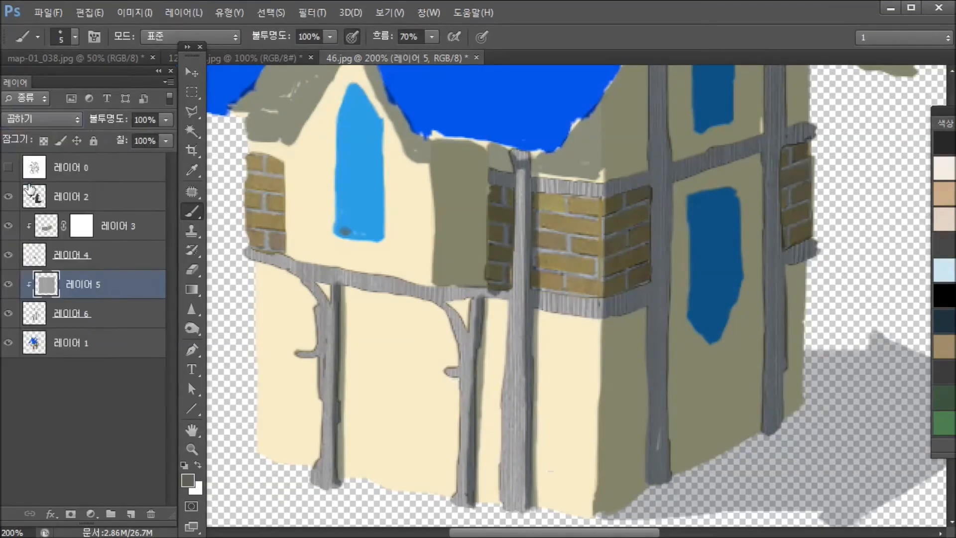
left_click(52, 120)
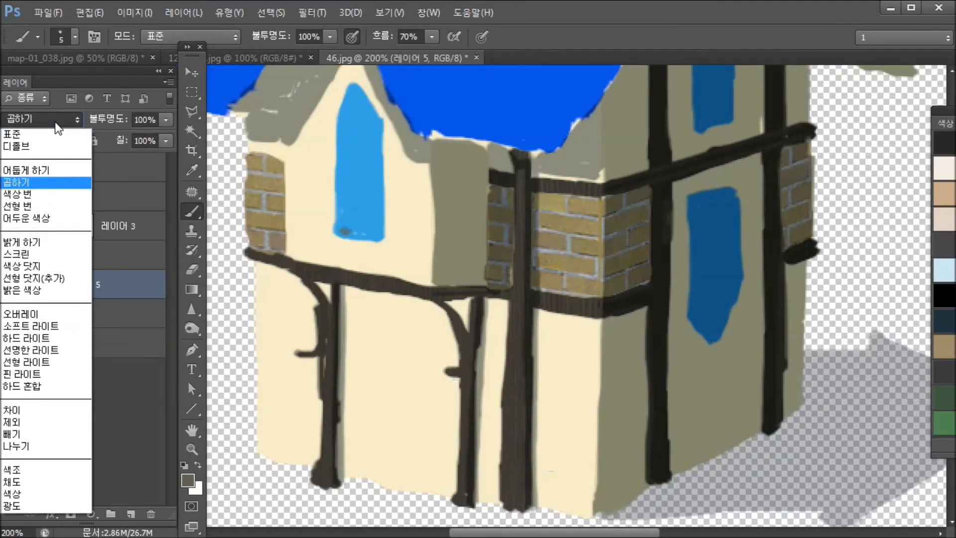
left_click(35, 504)
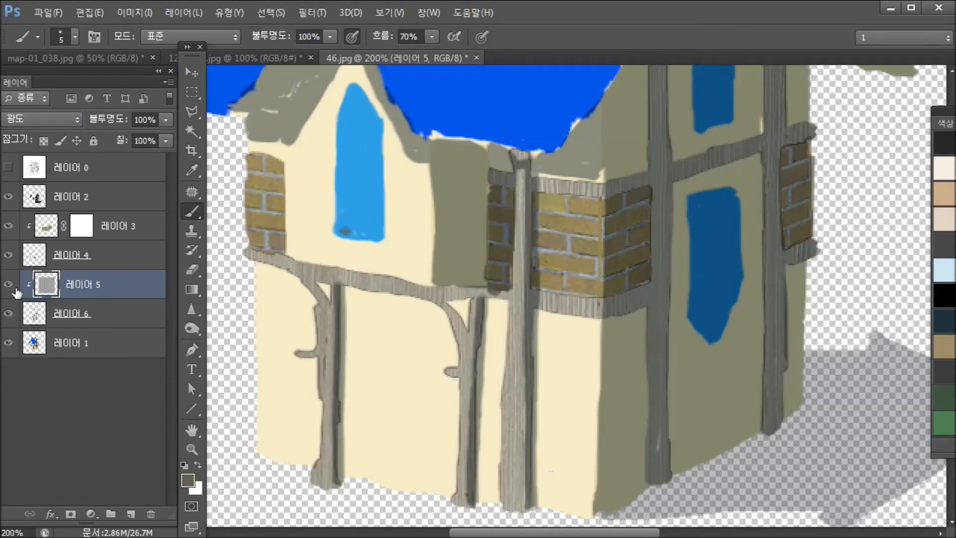
left_click(8, 284)
left_click(8, 285)
Step: Lower the fill of 레이어 5 to 51% and check the beams on the whole house
left_click_drag(162, 142, 129, 157)
left_click(136, 94)
key("ctrl+minus")
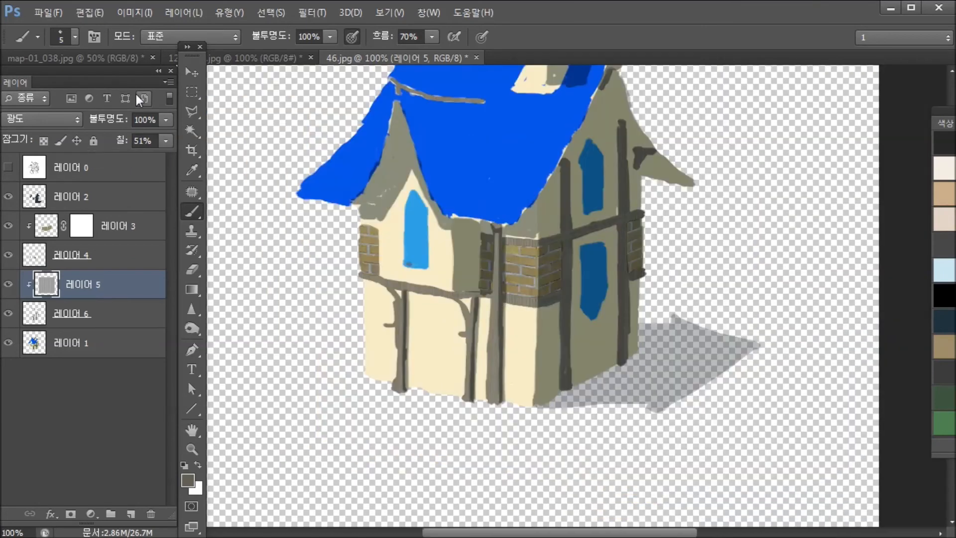
key("ctrl+minus")
key("ctrl+plus")
left_click_drag(590, 313, 546, 386)
Step: Paint a dark navy shadow on 레이어 2 along the front wall under the horizontal beam, using a brush of size 8
left_click(78, 346)
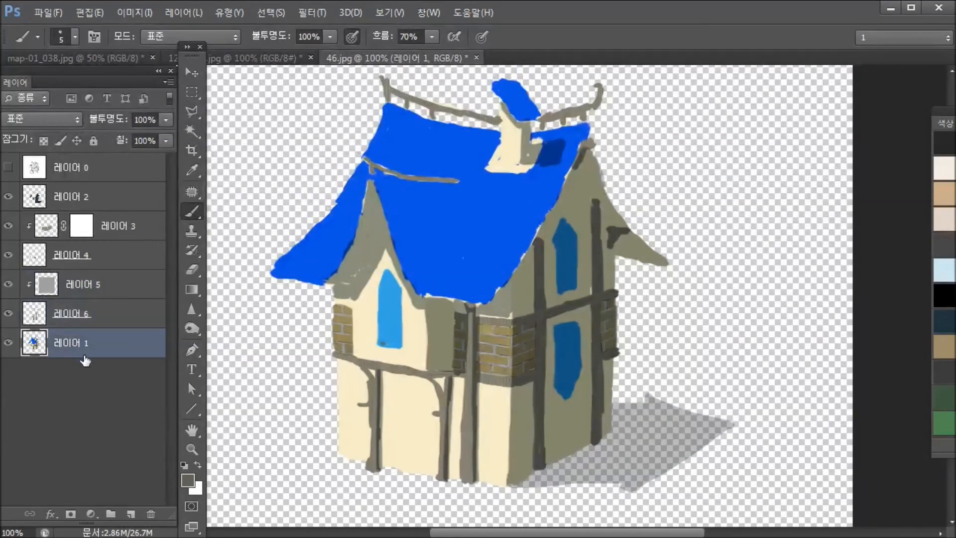
left_click(74, 202)
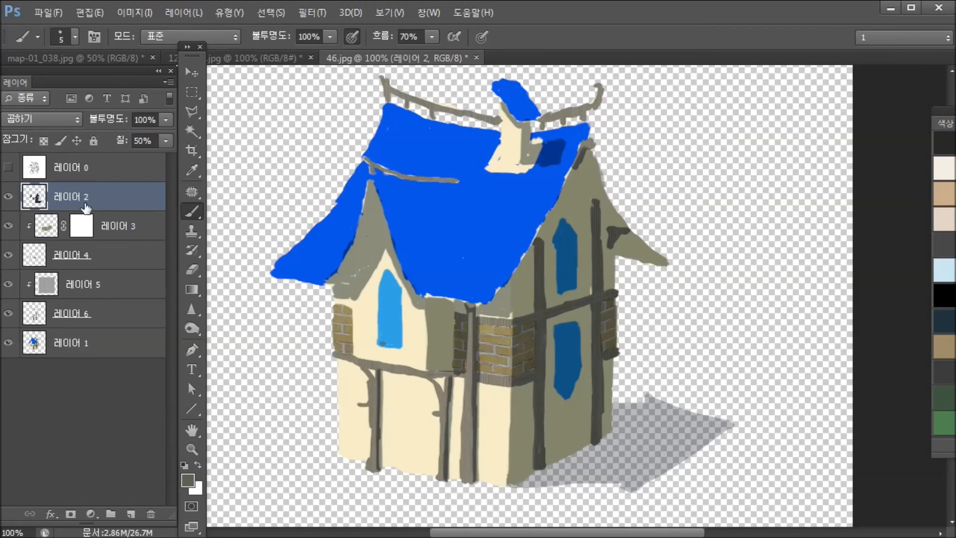
key("alt")
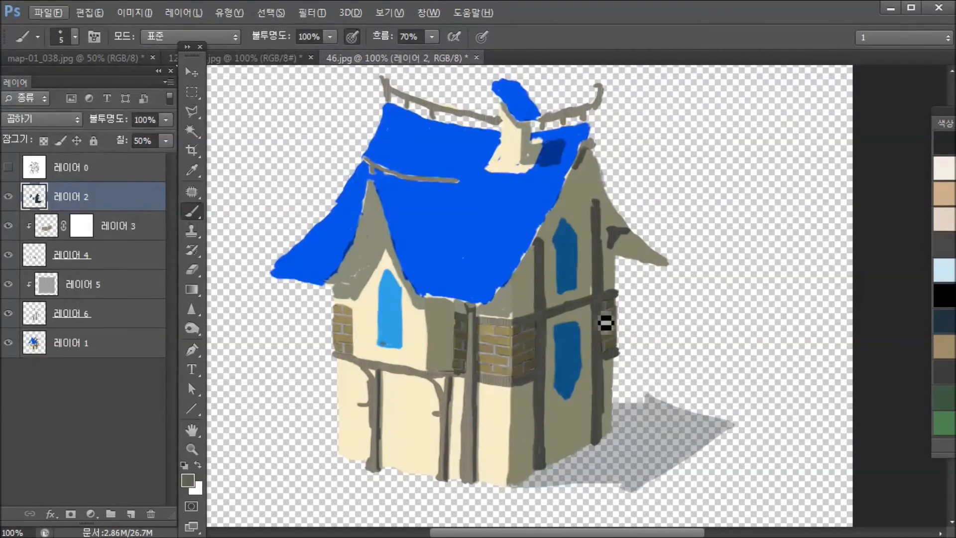
left_click(948, 319)
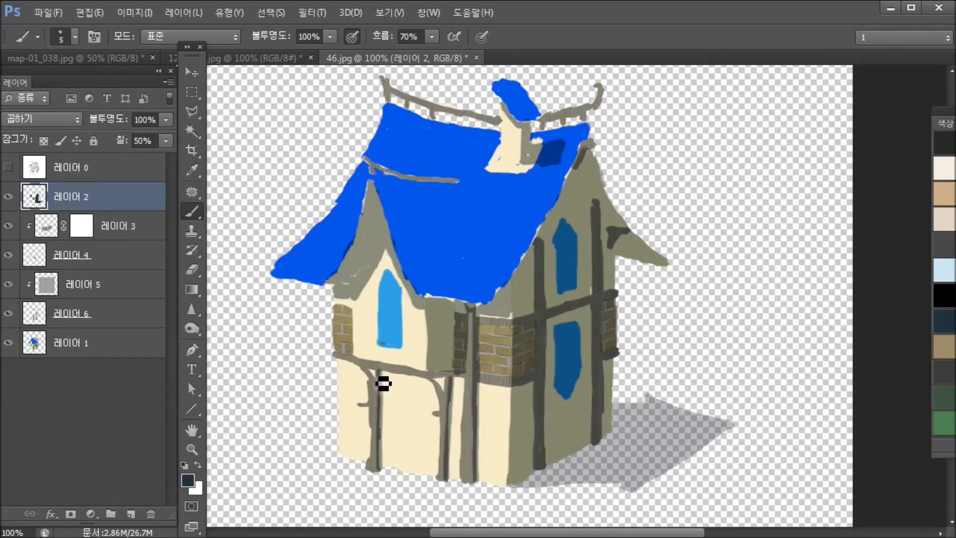
key("bracketright")
key("bracketright")
key("bracketright")
mouse_move(397, 392)
left_mouse_down()
mouse_move(419, 399)
mouse_move(396, 389)
mouse_move(434, 389)
mouse_move(390, 384)
mouse_move(437, 400)
mouse_move(437, 392)
mouse_move(439, 400)
mouse_move(423, 396)
mouse_move(458, 396)
left_mouse_up()
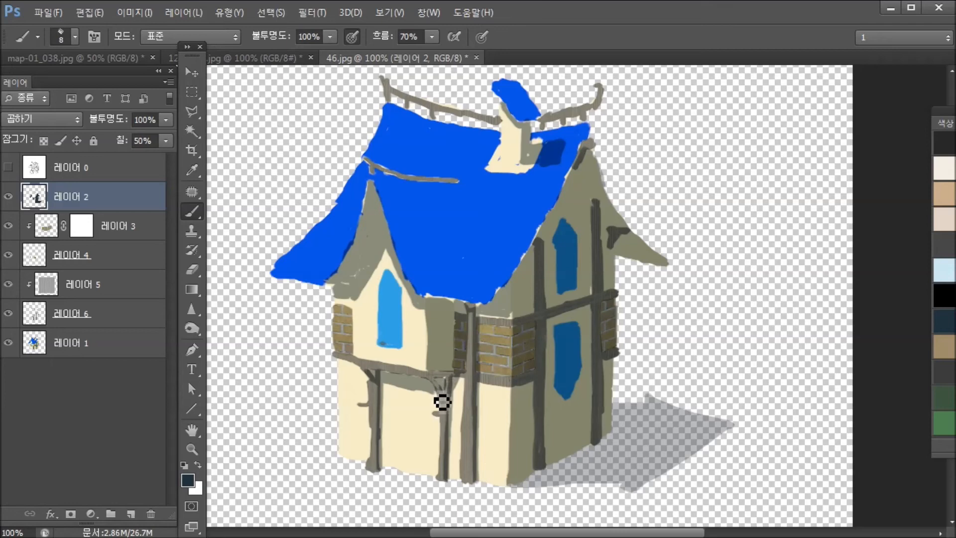
mouse_move(435, 391)
left_mouse_down()
mouse_move(460, 387)
mouse_move(397, 384)
left_mouse_up()
Step: Merge all layers from 레이어 1 up to 레이어 2 into a single layer, leaving out 레이어 0
left_click_drag(526, 363, 557, 370)
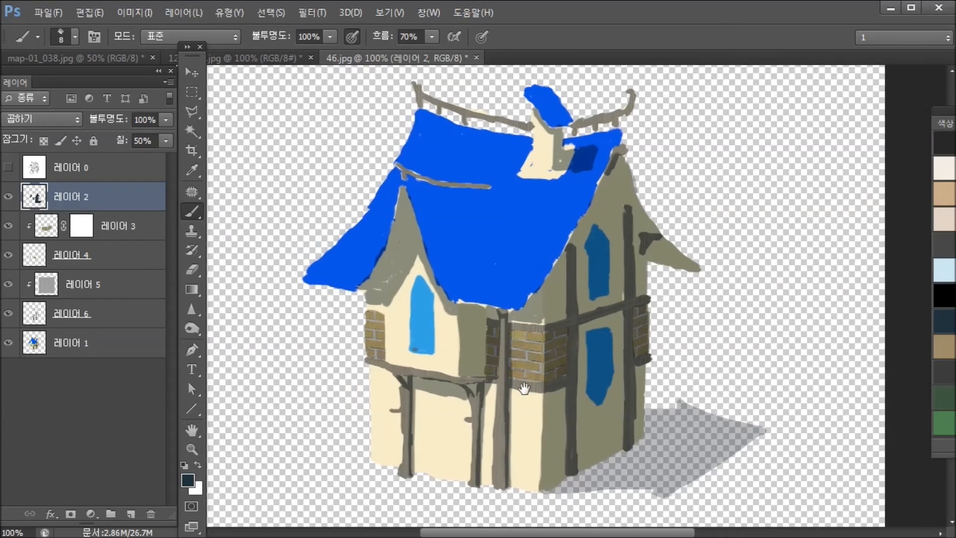
left_click_drag(491, 396, 480, 400)
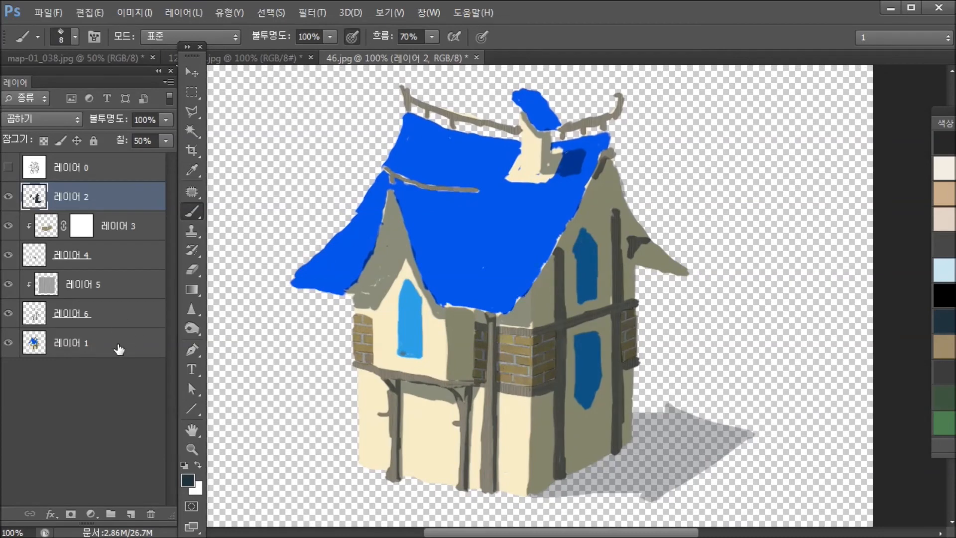
left_click(94, 349)
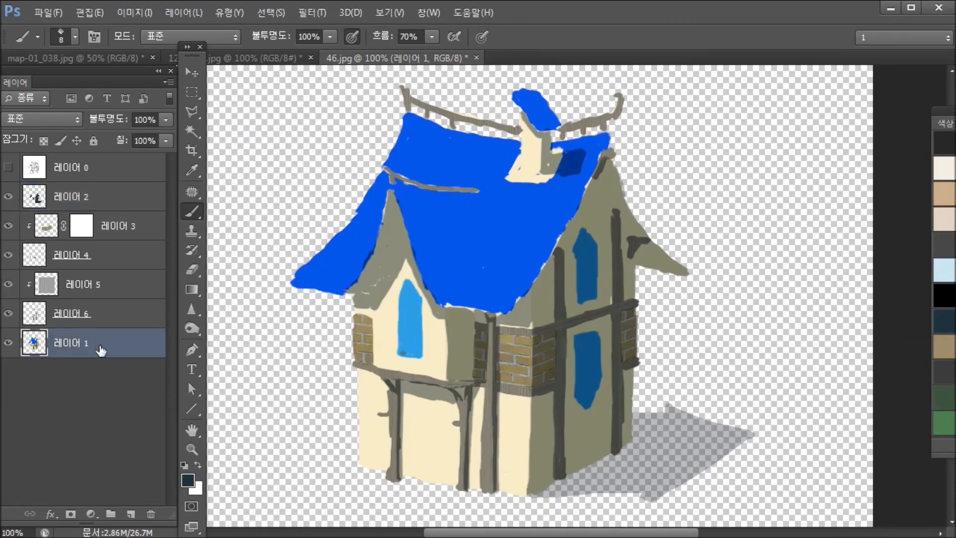
left_click(94, 201, "shift")
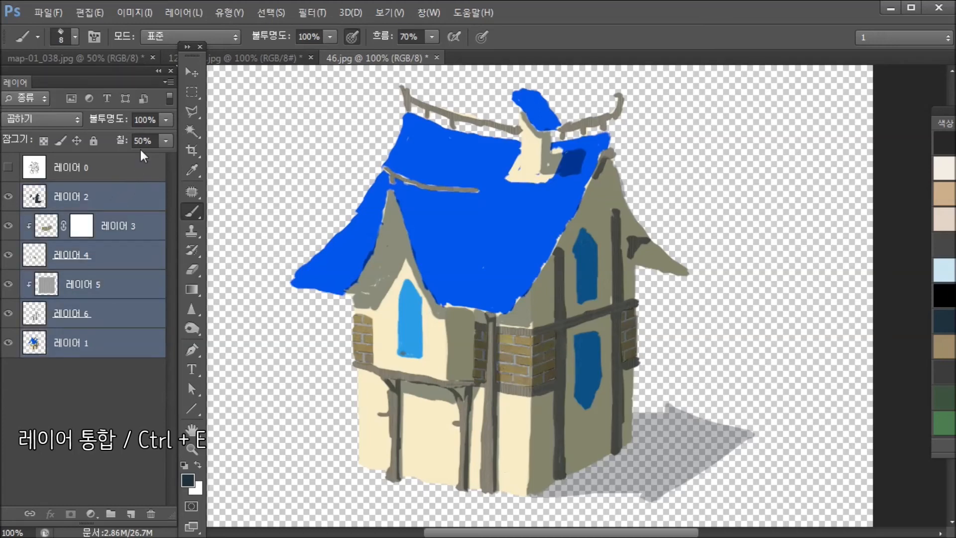
key("ctrl+e")
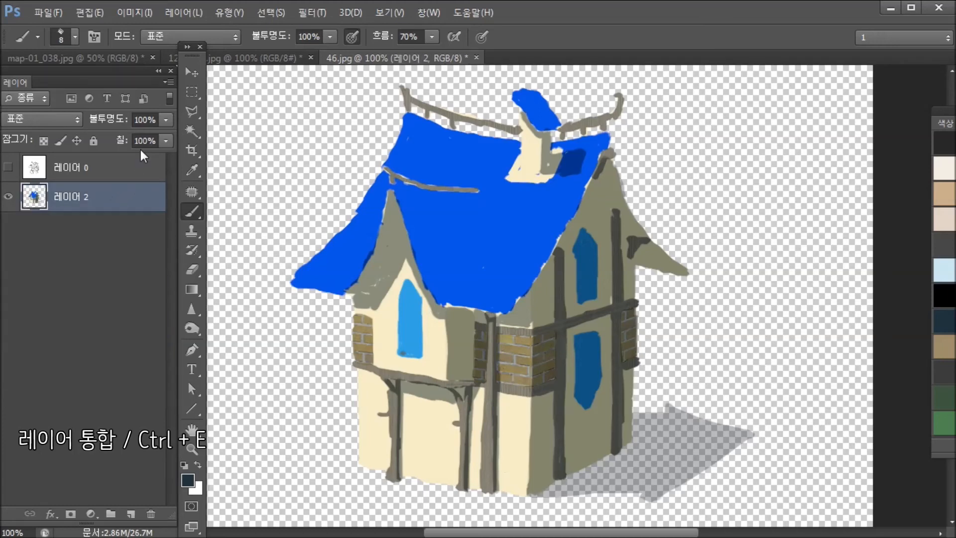
Step: Sample the roof's blue and smooth the jagged roof edge along the shaded side wall with a brush of size 9
left_click(522, 243, "alt")
key("bracketright")
key("bracketright")
key("bracketright")
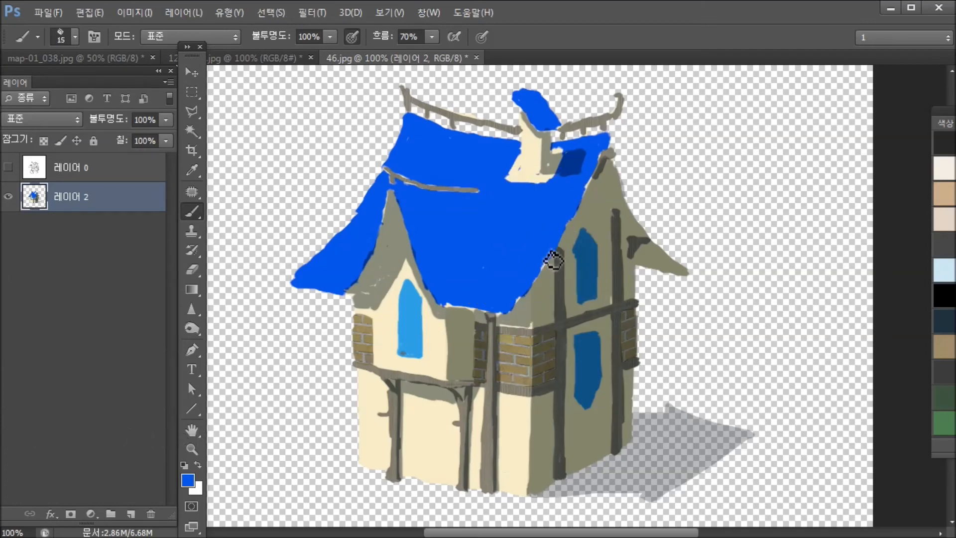
left_click(597, 194, "alt")
key("bracketleft")
key("bracketleft")
left_click(562, 234, "alt")
left_click_drag(527, 301, 522, 313)
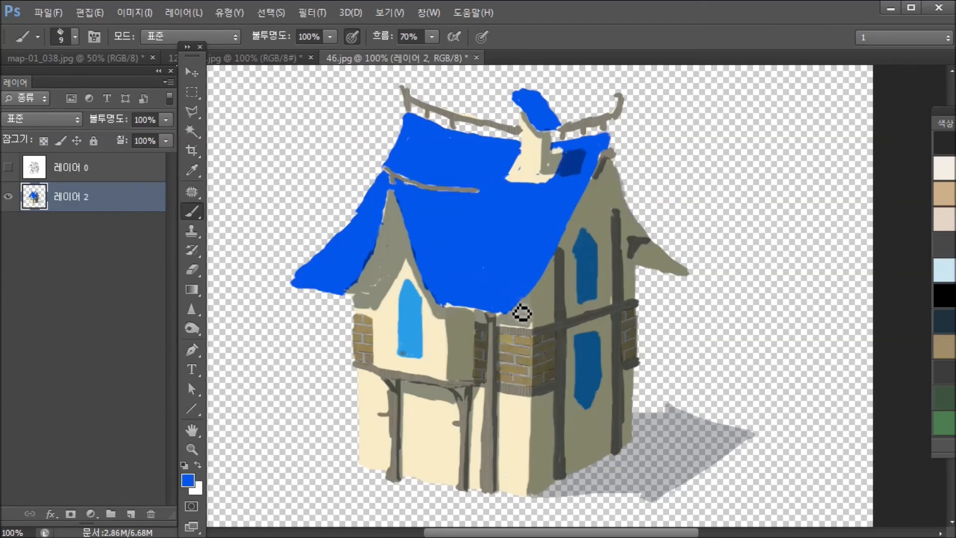
Step: Clean up the front eave and the dormer gable on 레이어 2 with colours sampled nearby, using a brush of size 7
left_click_drag(452, 311, 503, 322)
left_click(497, 322, "alt")
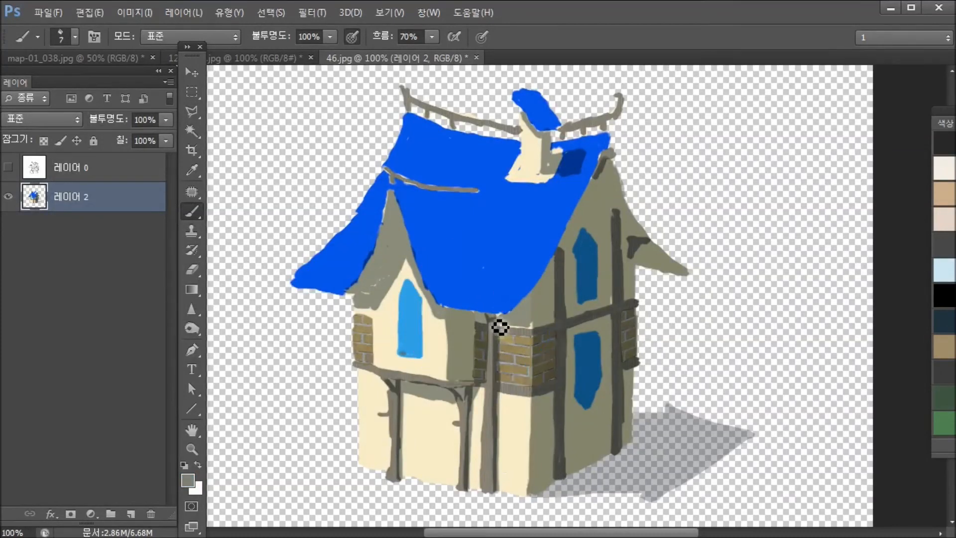
left_click(423, 277, "alt")
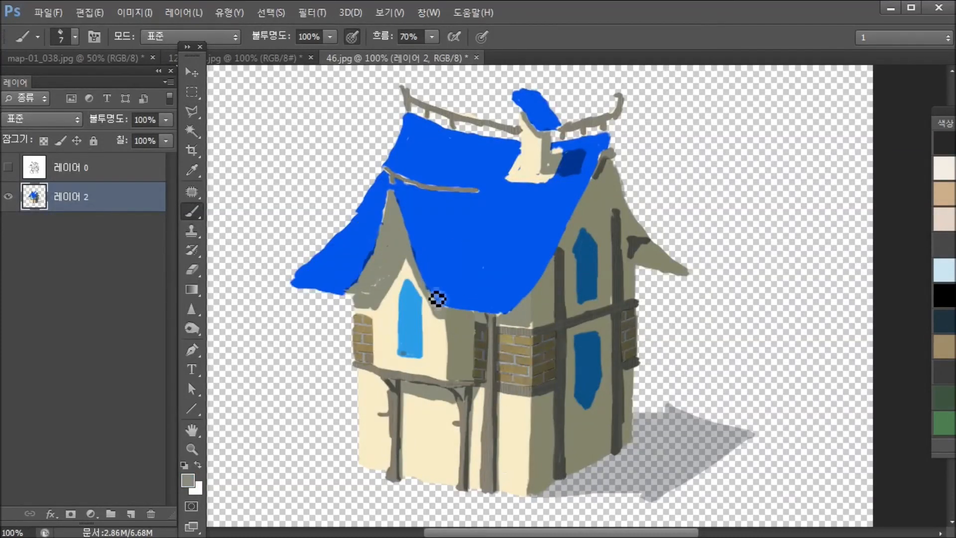
left_click(428, 226, "alt")
left_click(361, 257, "alt")
left_click(367, 294, "alt")
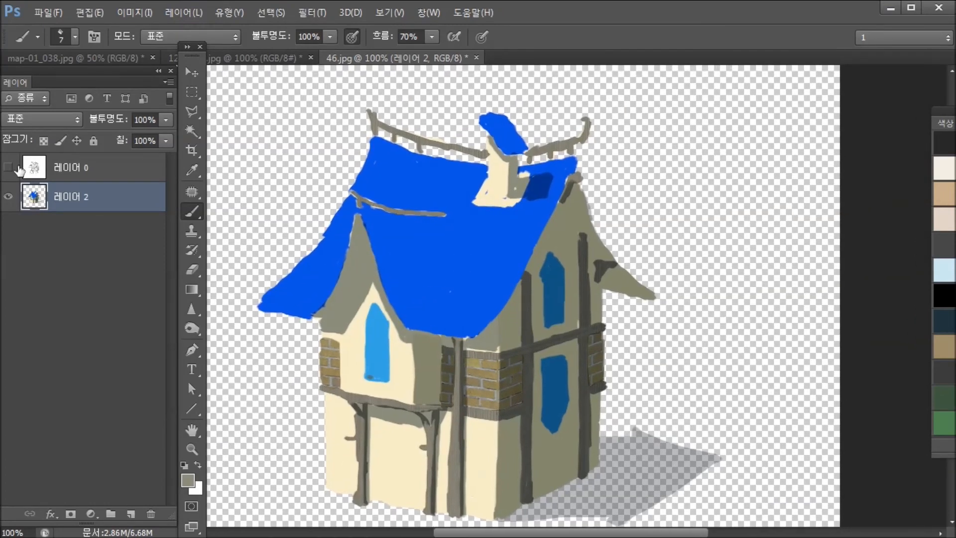
Step: Check the line art on 레이어 0, sample nearby colours, darken the side gable's eave underside and refine the window shapes on 레이어 2
left_click(8, 168)
left_click(10, 168)
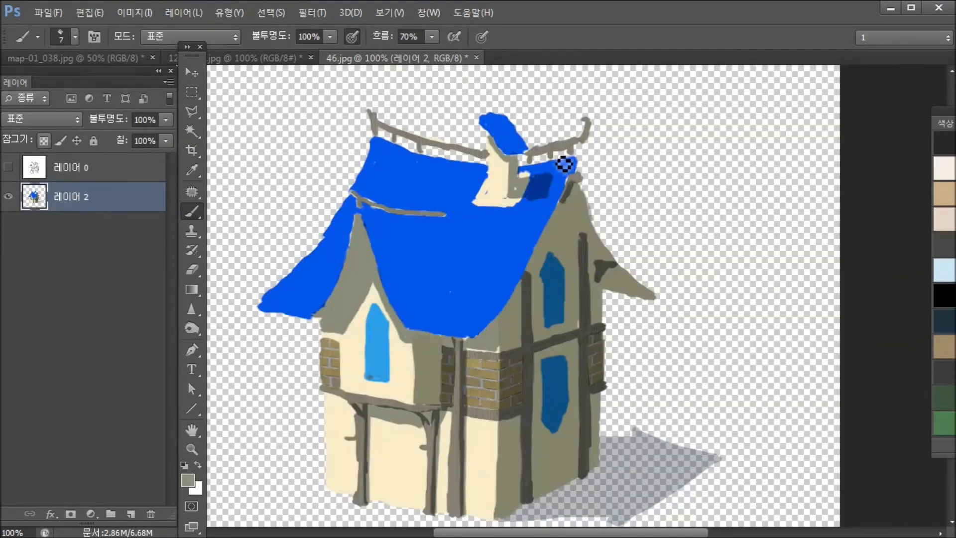
left_click(573, 199, "alt")
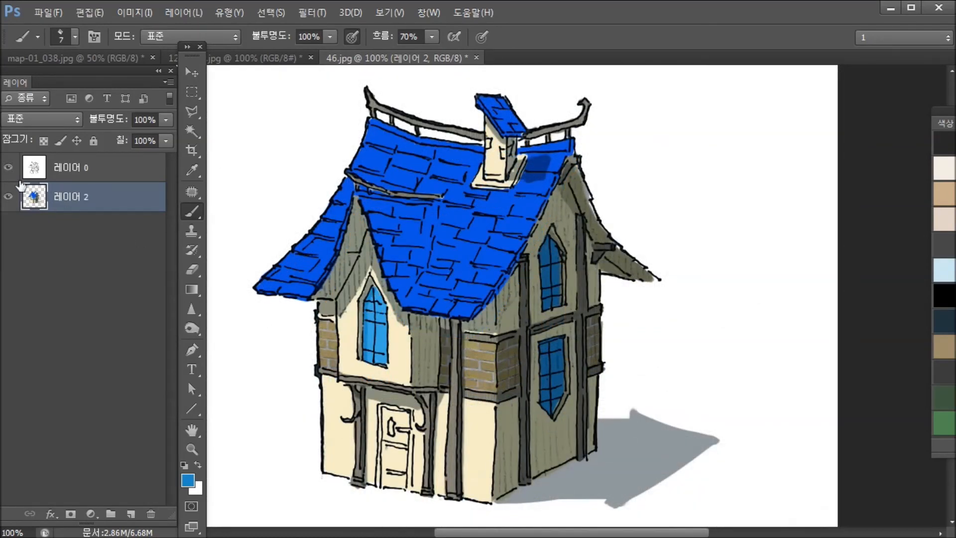
Step: Compare the painted 레이어 2 with and without the line art of 레이어 0, leaving the line art hidden
left_click(11, 197)
left_click(10, 197)
left_click(10, 169)
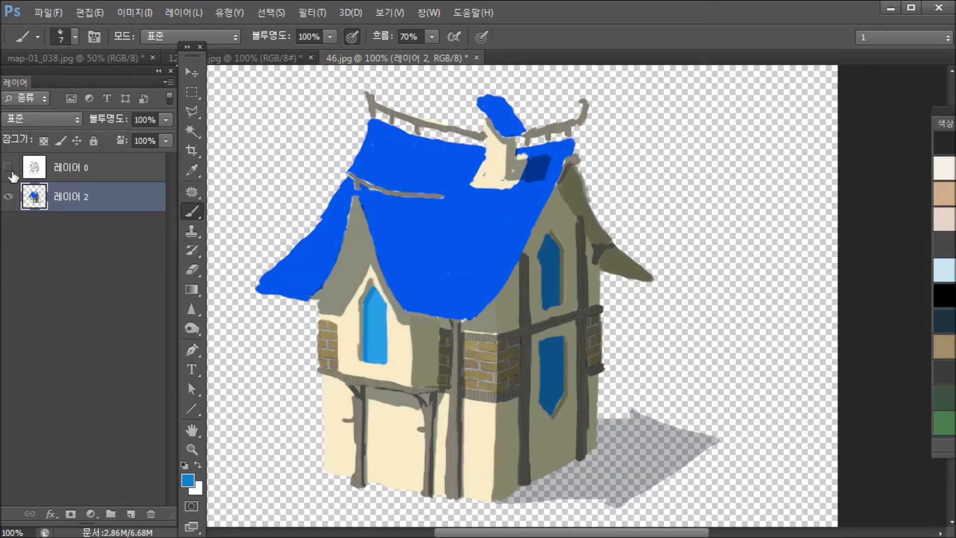
left_click(9, 169)
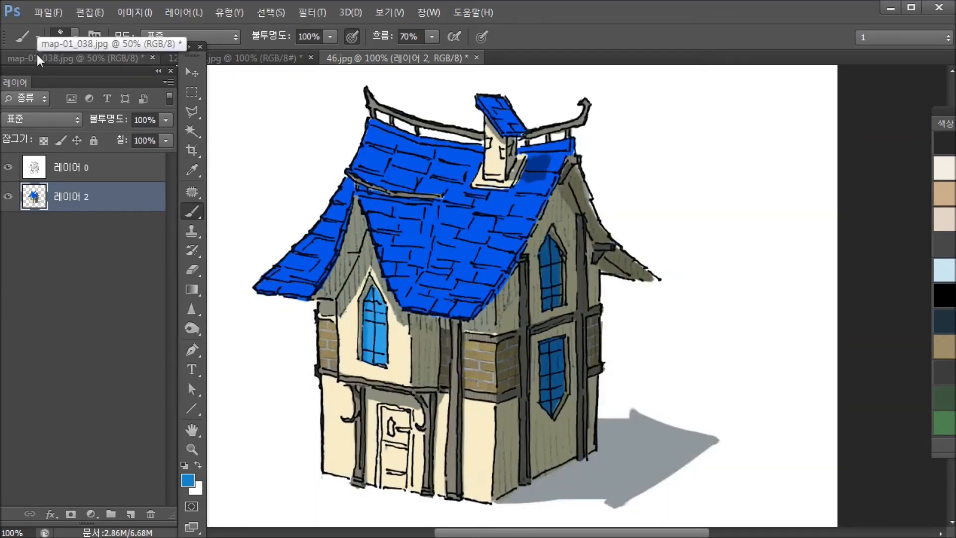
left_click(9, 197)
left_click(9, 196, "alt")
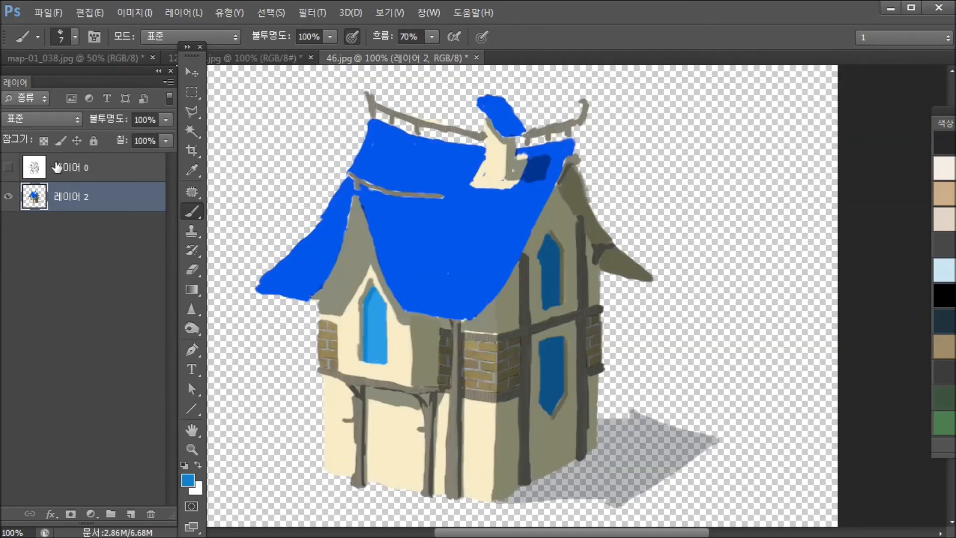
Step: Sample the shaded wall's colour and reduce the brush to size 5 for close-up touch-ups around the front beams
left_click(504, 400, "alt")
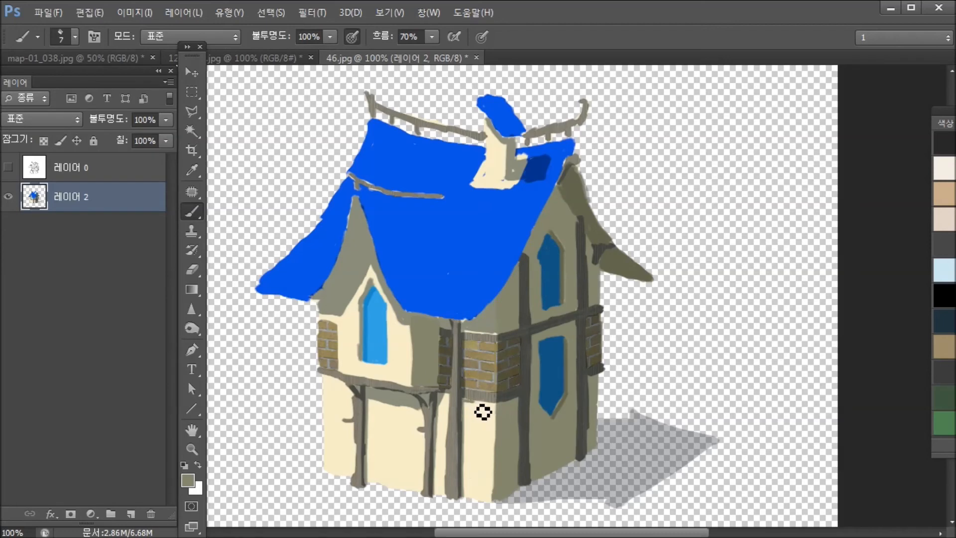
key("ctrl+plus")
key("ctrl+plus")
left_click_drag(454, 298, 551, 282)
key("bracketleft")
key("bracketleft")
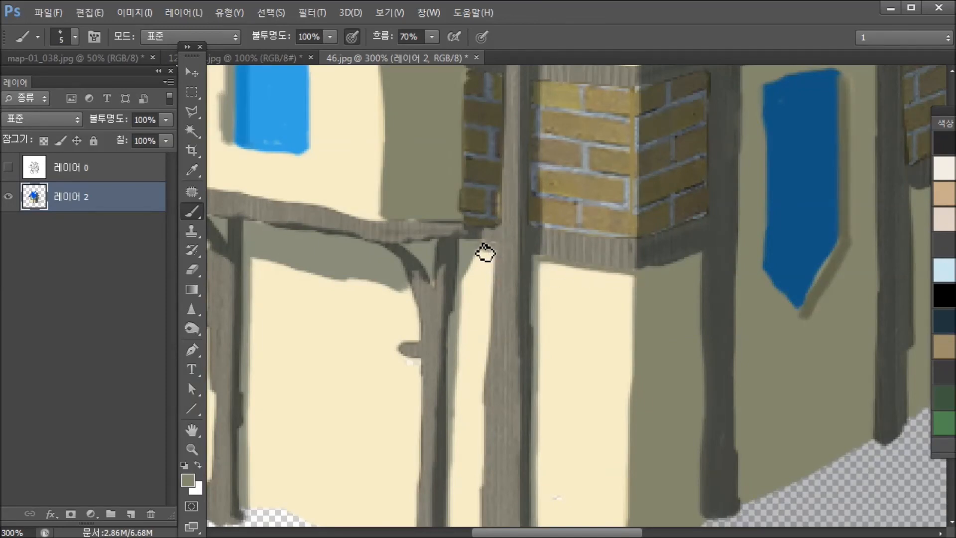
left_click_drag(285, 228, 624, 282)
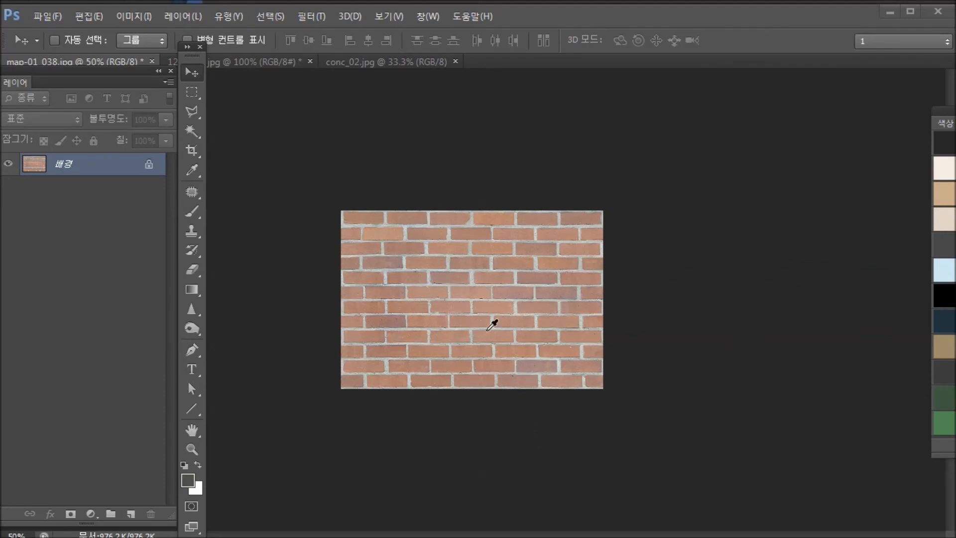
Step: Try to widen the brick texture's canvas on its right side with the Crop tool, and undo it
left_click(191, 93)
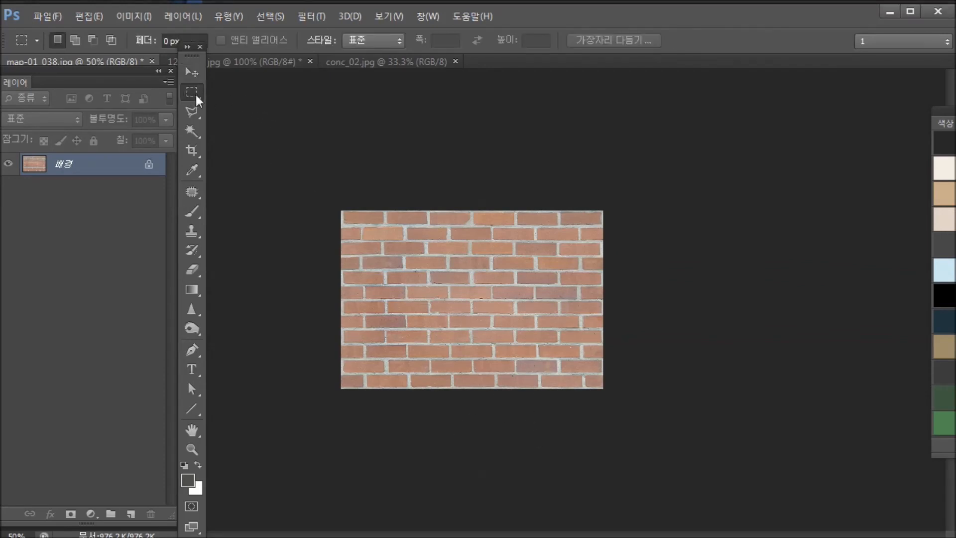
key("ctrl+plus")
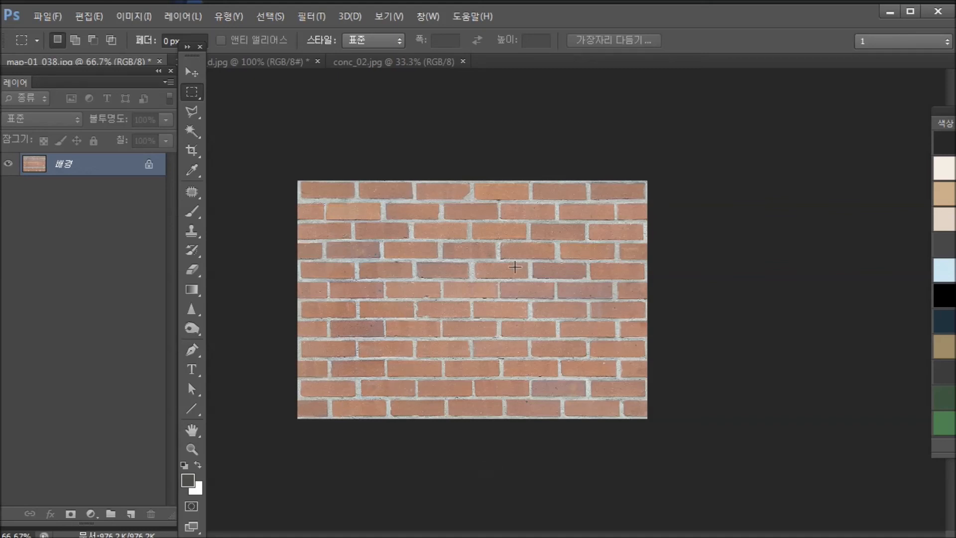
key("ctrl+minus")
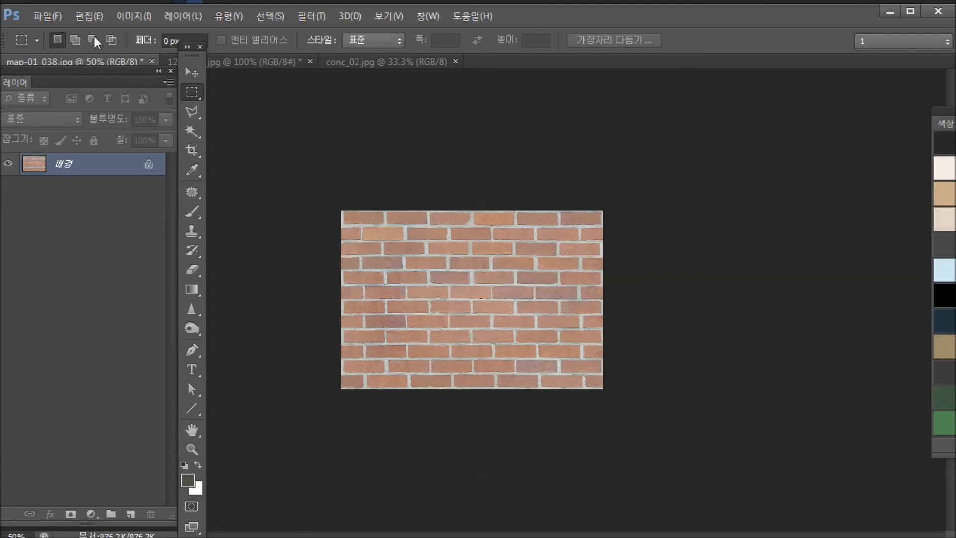
left_click(189, 152)
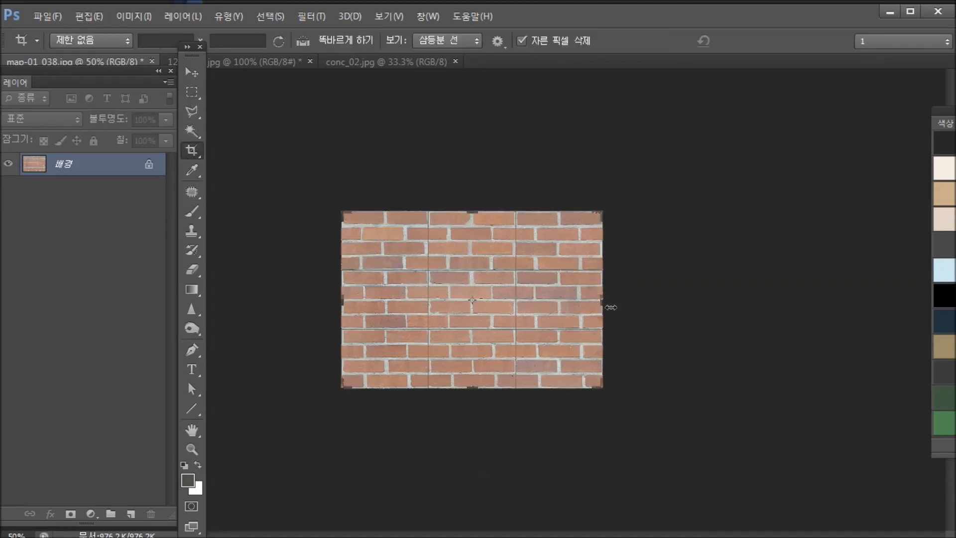
left_click_drag(602, 300, 722, 299)
key("Return")
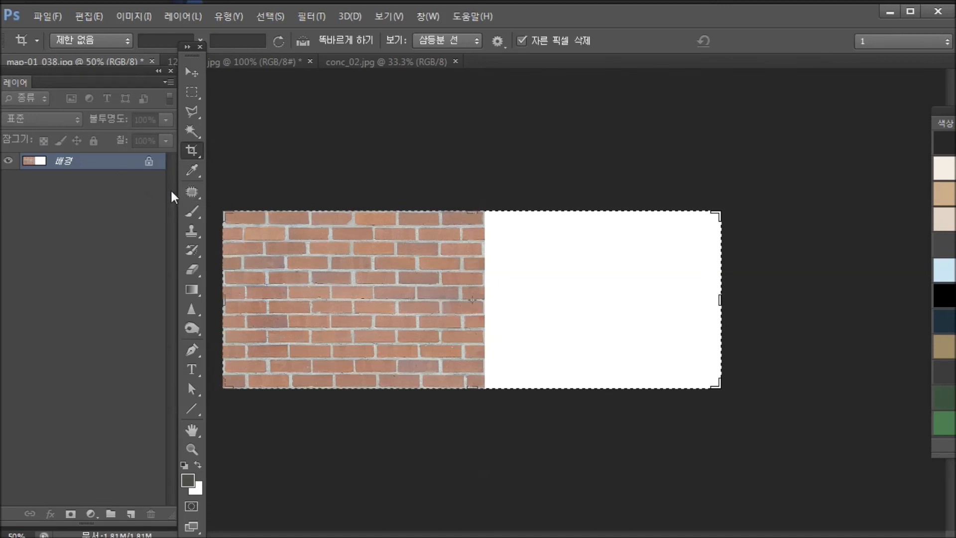
key("ctrl+z")
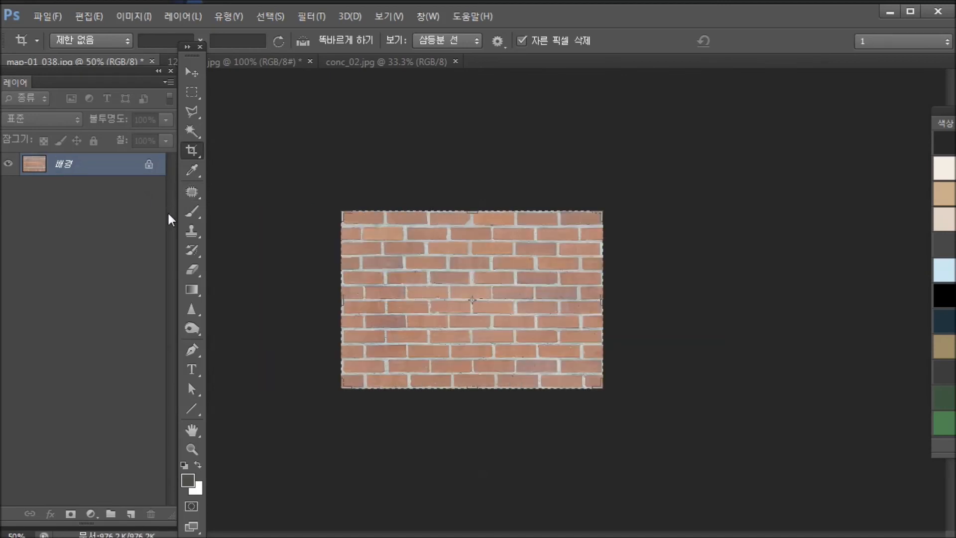
Step: Convert the locked background into the editable layer 레이어 0 and extend the canvas to the right of the bricks
double_click(70, 175)
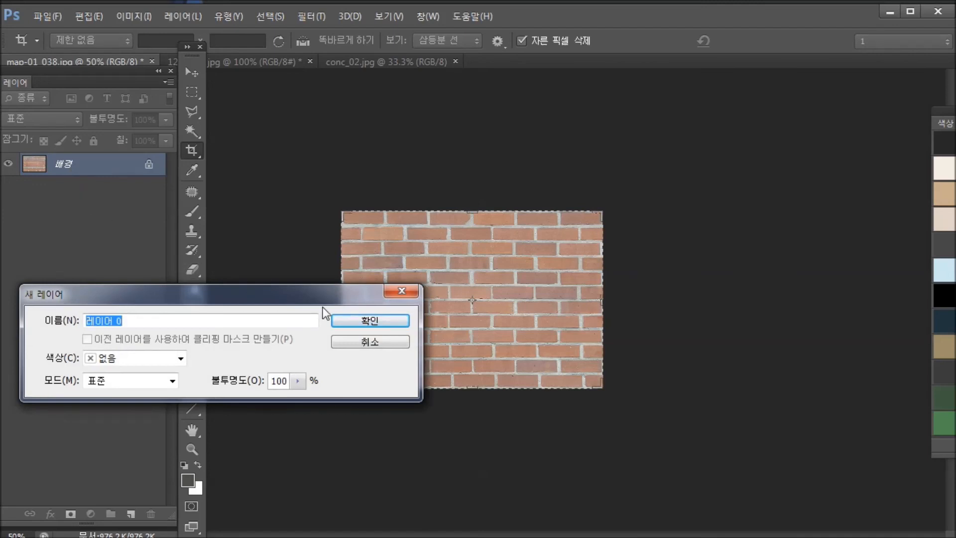
left_click(370, 321)
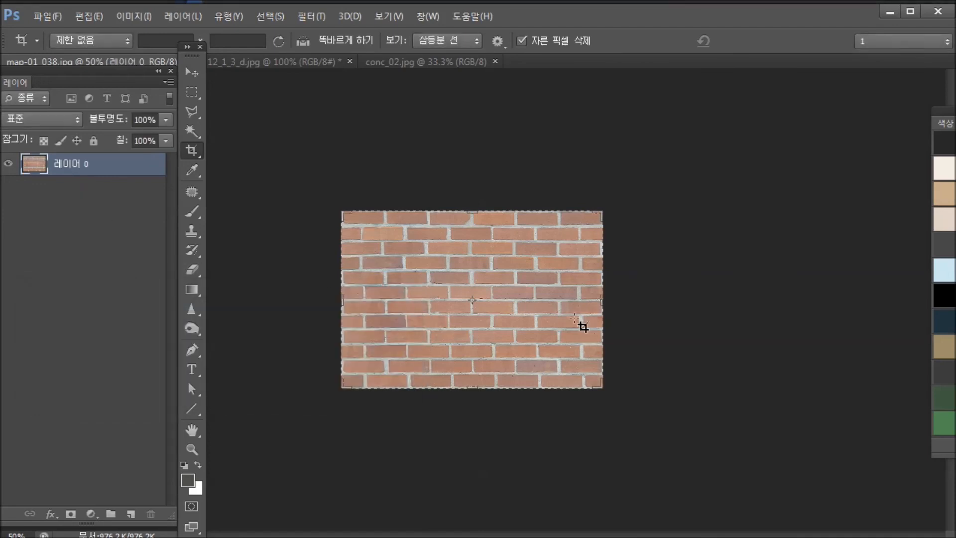
left_click_drag(603, 310, 767, 302)
key("Return")
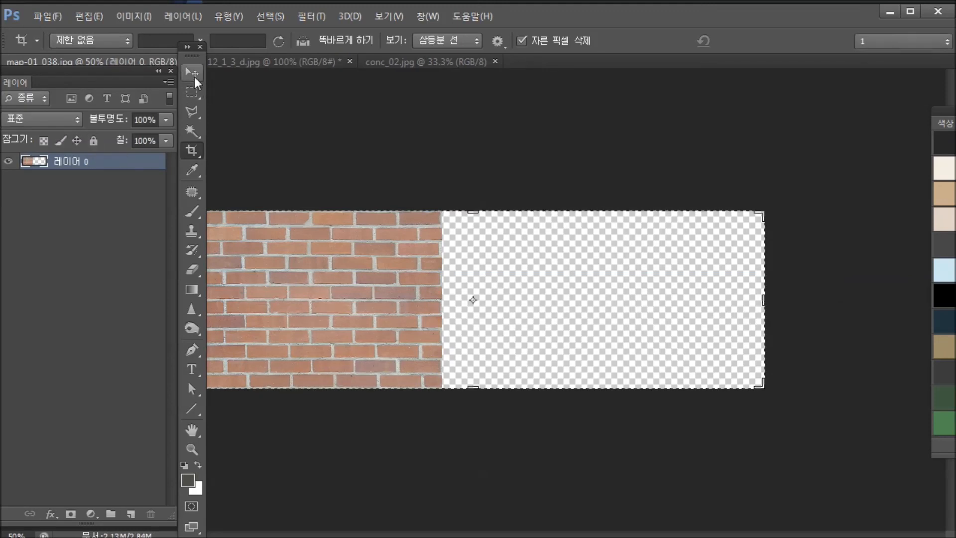
Step: Duplicate the brick layer and place the copy directly beside the original in the empty canvas area
left_click(194, 75)
left_click_drag(384, 312, 626, 324)
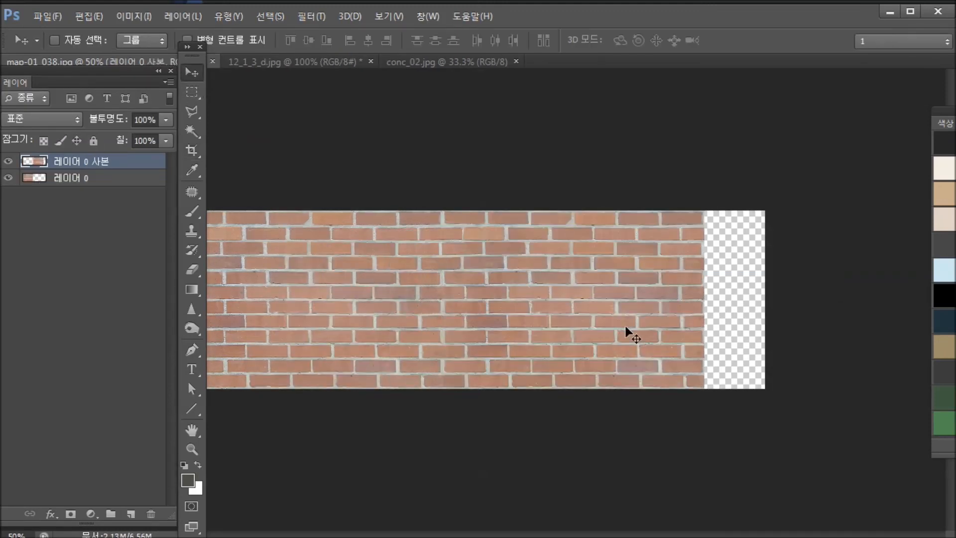
Step: Examine how the two brick tiles join at the seam and whether the pattern repeats cleanly
key("ctrl+1")
key("ctrl+minus")
key("ctrl+minus")
key("f")
key("f")
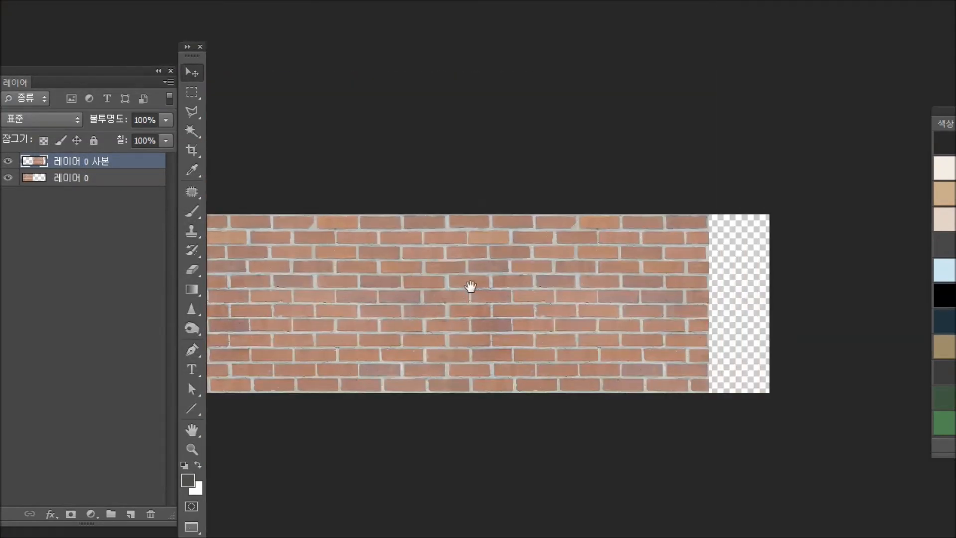
left_click_drag(459, 301, 545, 325)
key("f")
key("f")
key("f")
key("ctrl+minus")
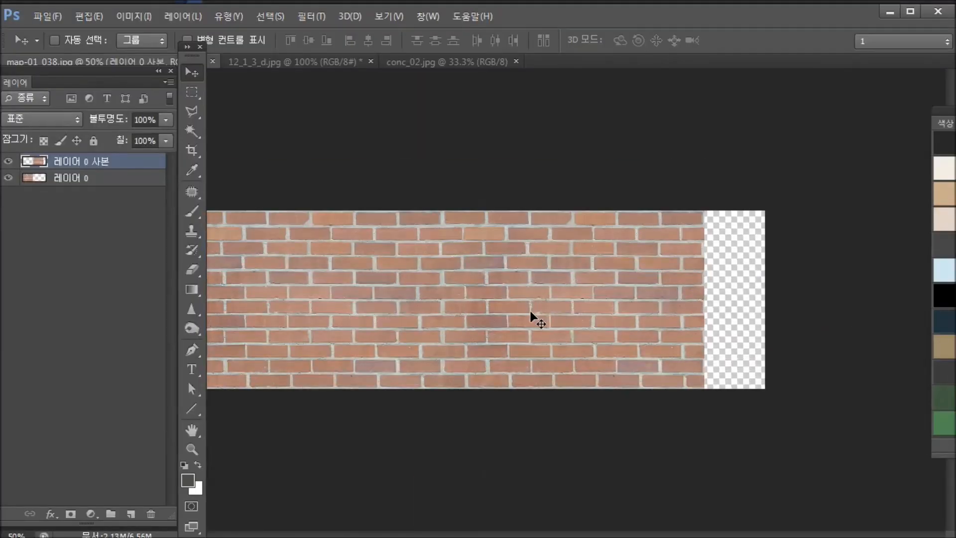
key("ctrl+minus")
key("ctrl+plus")
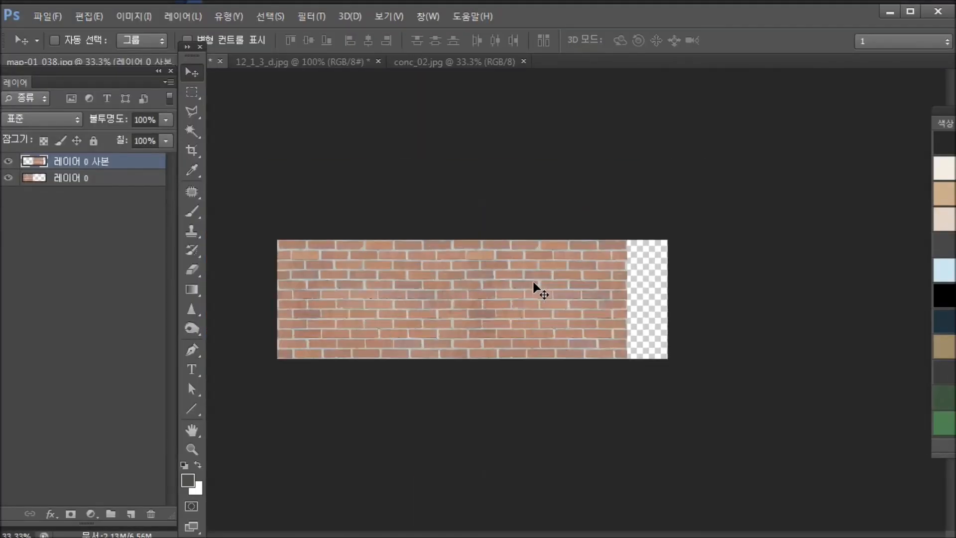
key("ctrl+plus")
Step: Undo the brick layer's duplication and crop the canvas back to the original brick image
key("ctrl+alt+z")
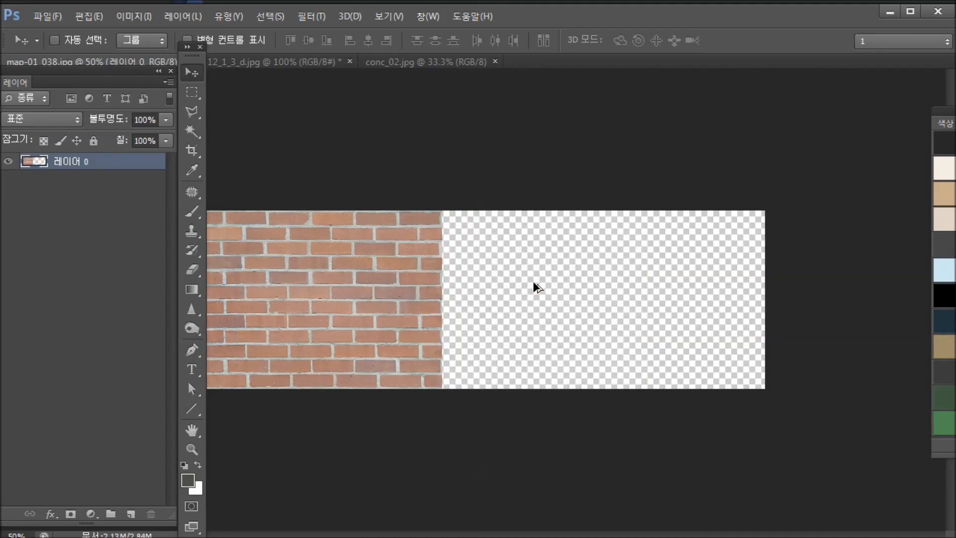
left_click(192, 150)
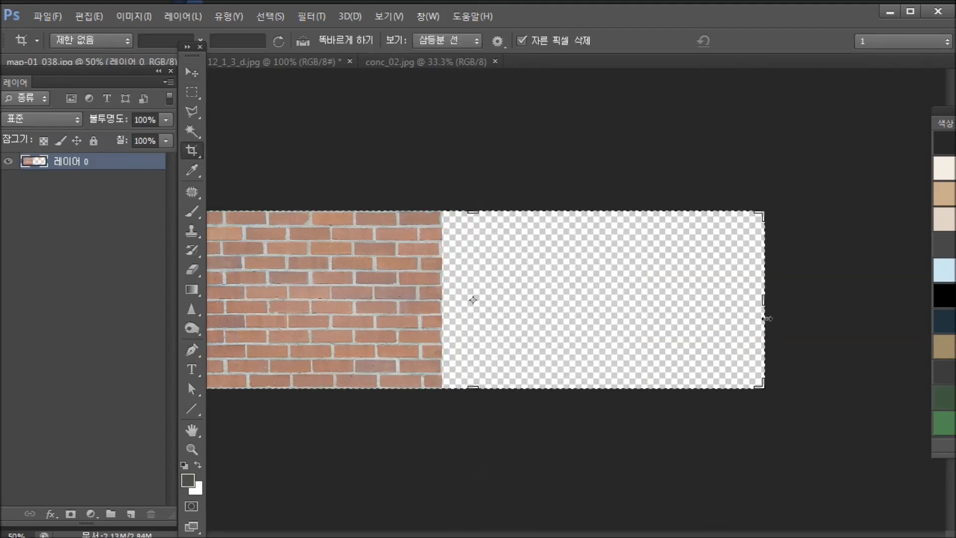
left_click_drag(762, 300, 598, 280)
key("Return")
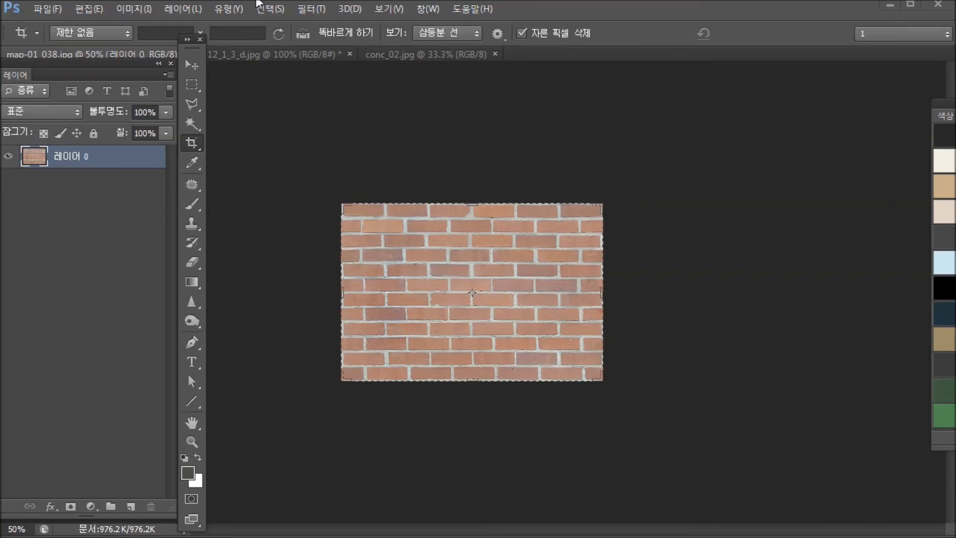
Step: Open the Offset filter for the brick layer and move its dialog fully into view
left_click(223, 9)
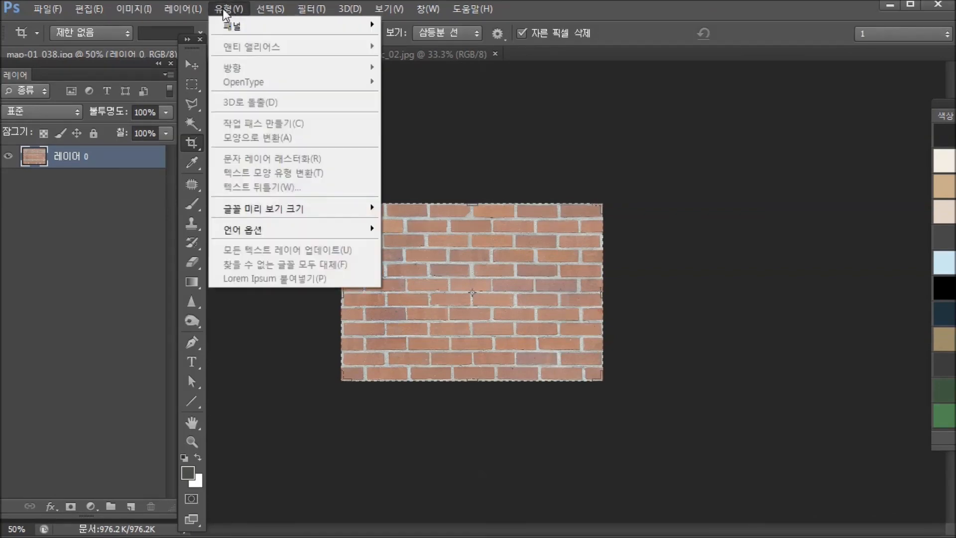
mouse_move(193, 18)
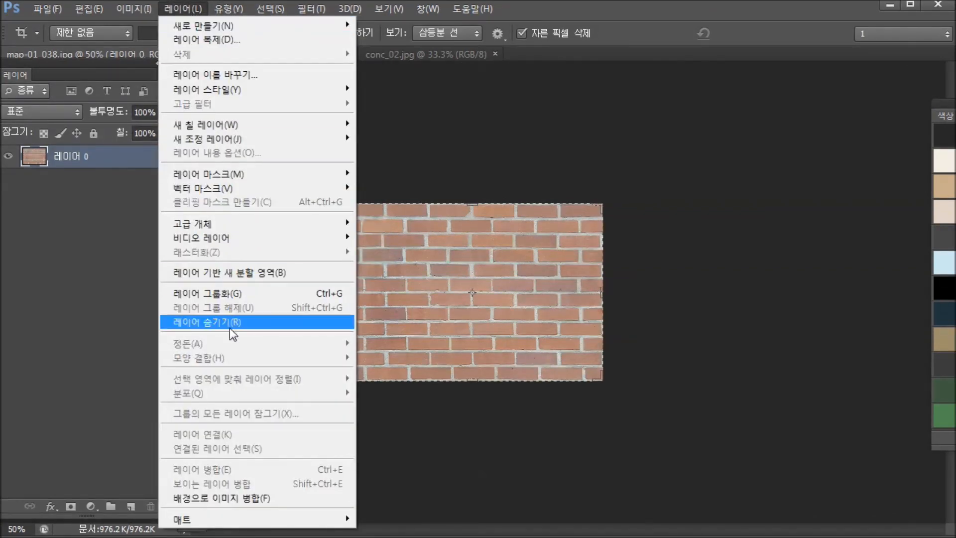
mouse_move(305, 15)
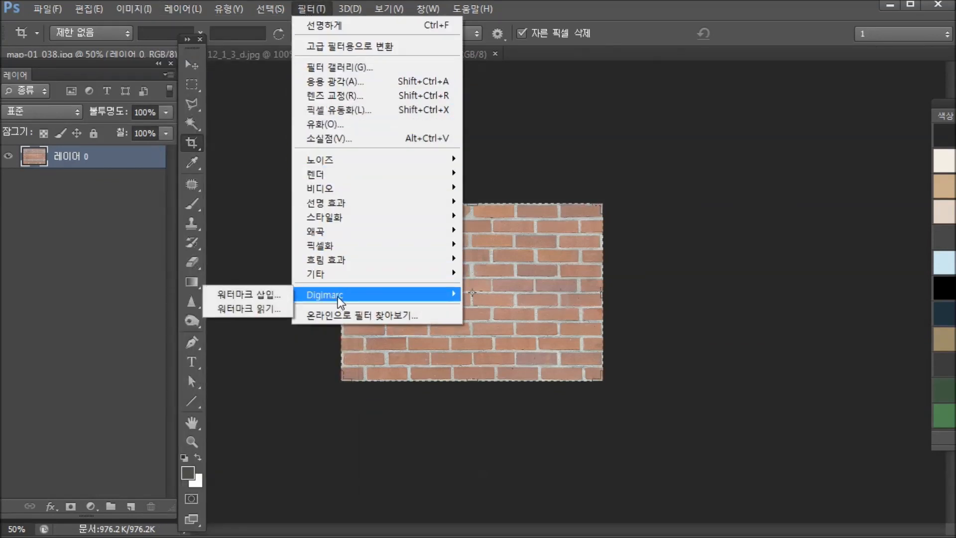
mouse_move(348, 280)
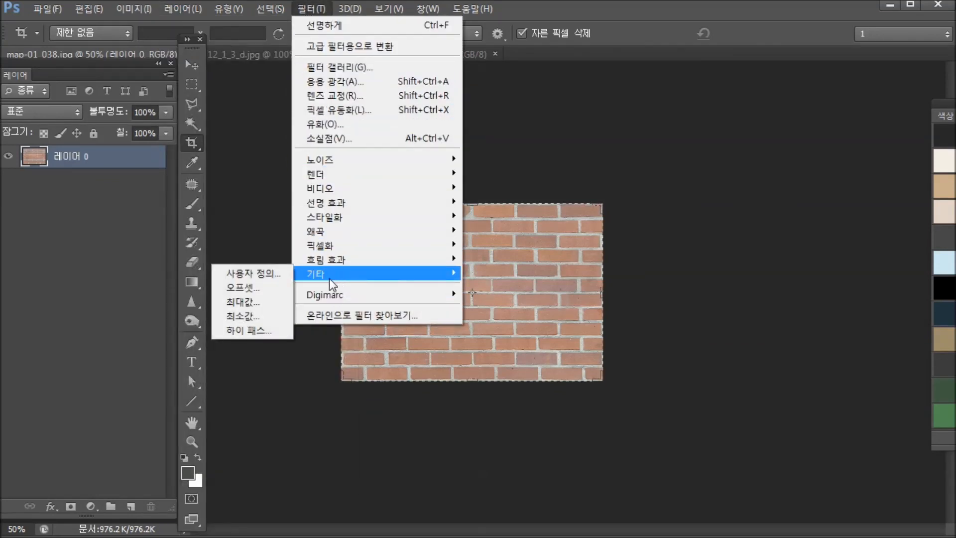
left_click(248, 288)
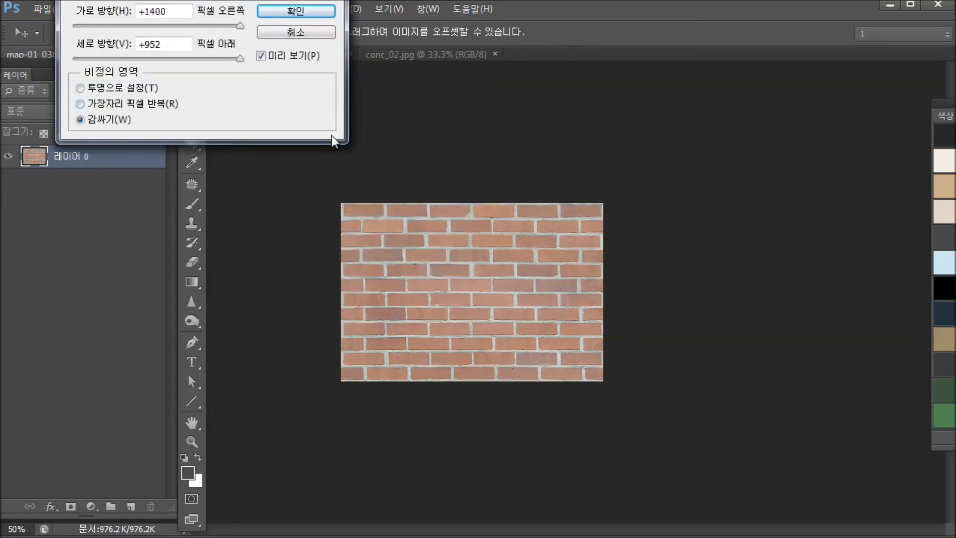
left_click_drag(341, 133, 341, 114)
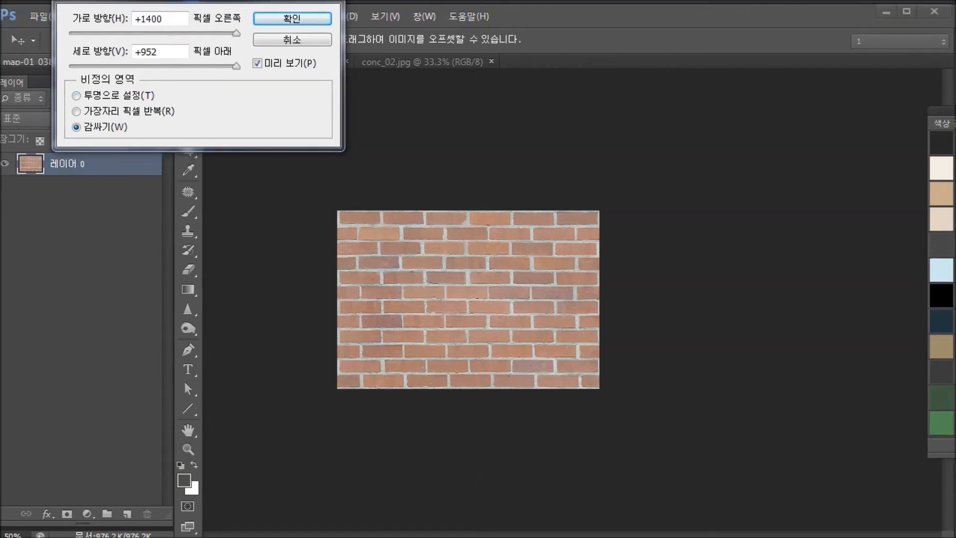
left_click_drag(289, 3, 279, 104)
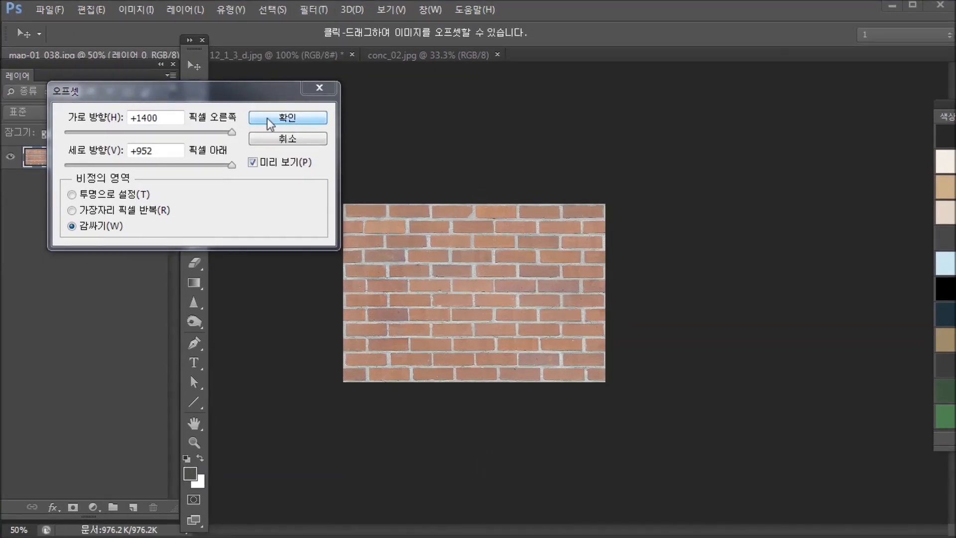
left_click_drag(256, 95, 268, 189)
Step: Preview wrap-around offsets on the full brick image, ending at +961 px horizontal and +430 px vertical, and cancel the filter
left_click_drag(227, 228, 214, 264)
left_click_drag(218, 226, 208, 226)
left_click_drag(219, 259, 225, 259)
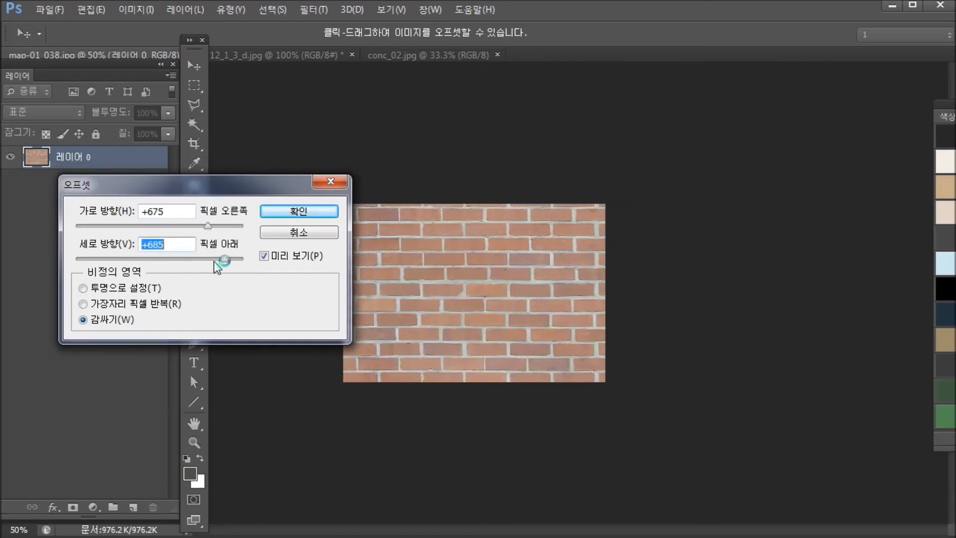
left_click(205, 259)
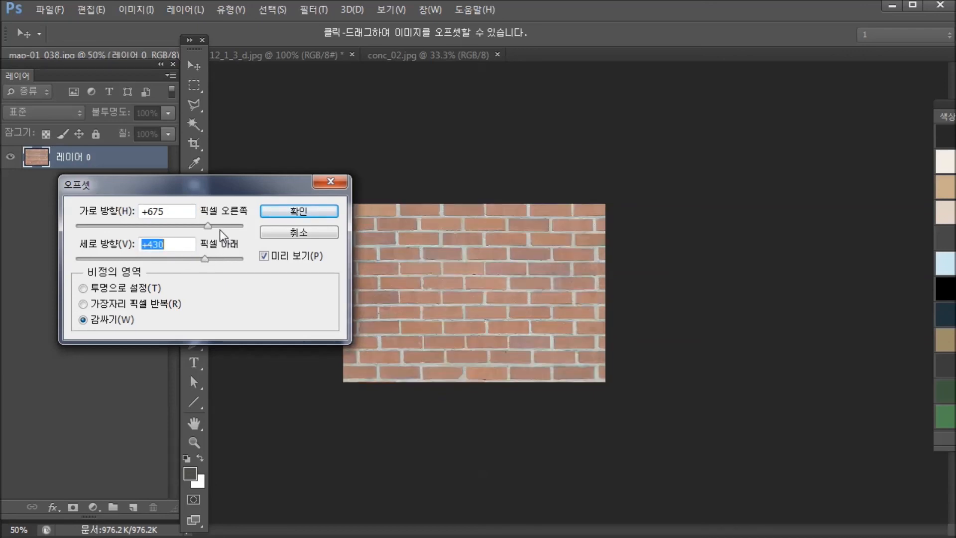
left_click(222, 226)
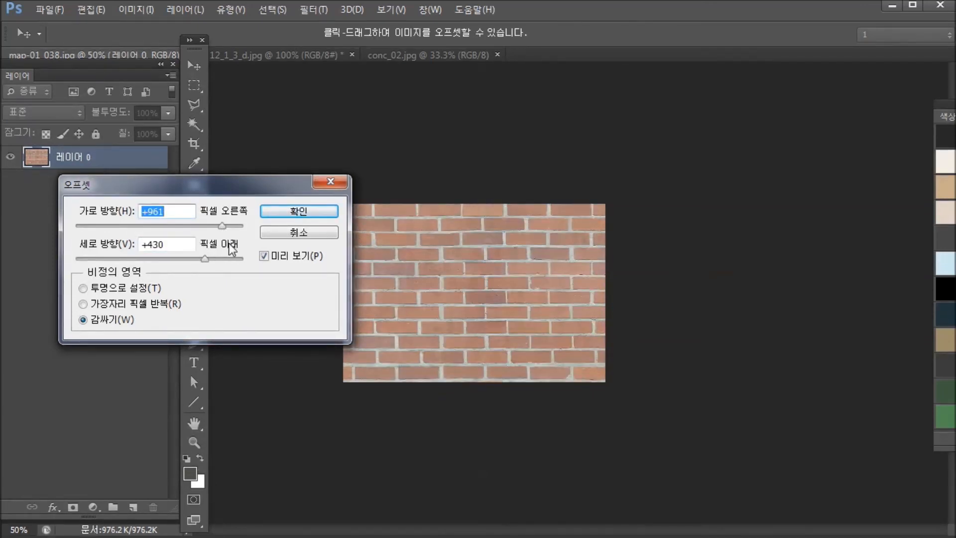
left_click(293, 233)
Step: Crop a wide strip off the right side of the brick image, leaving it nearly square
key("c")
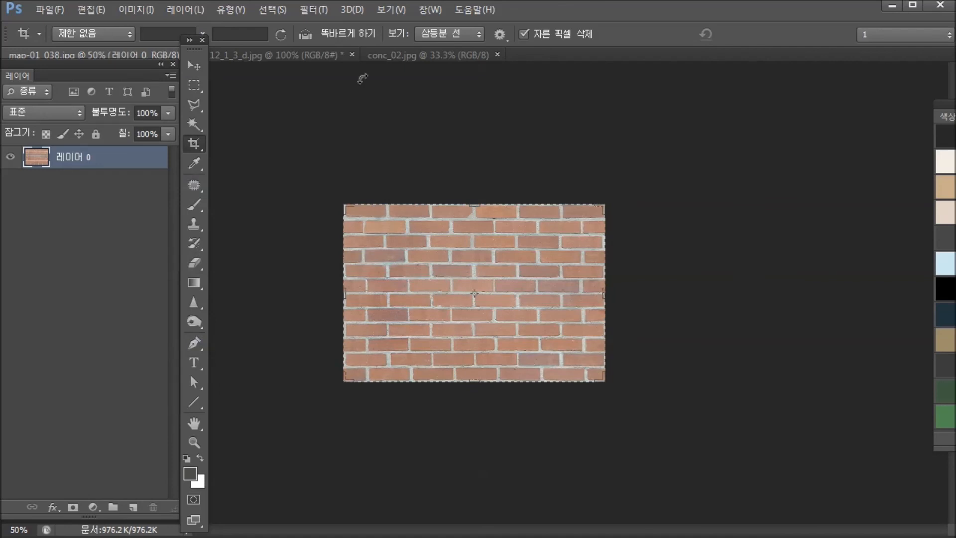
left_click_drag(604, 295, 565, 298)
key("Return")
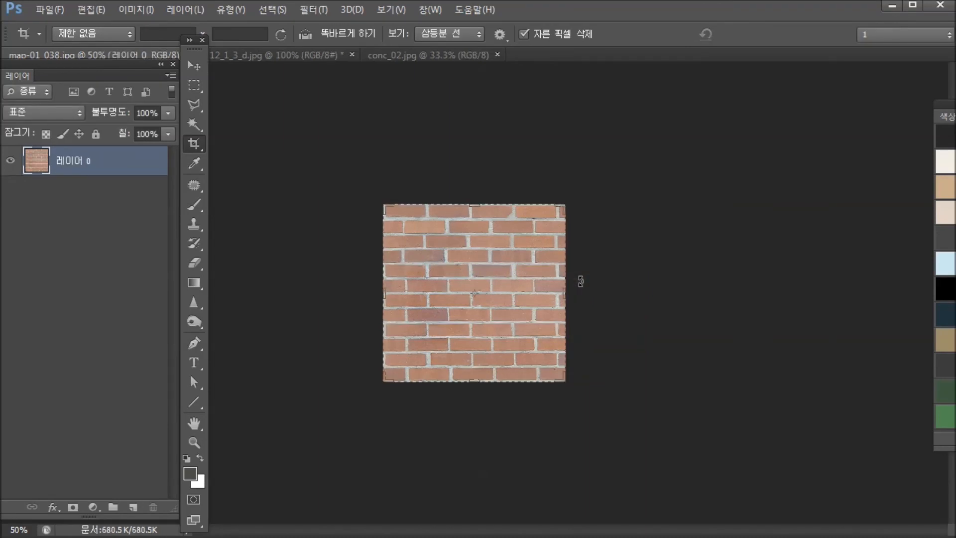
Step: Preview the Offset filter on the cropped bricks with wrap-around, ending at +478 px horizontal and +749 px vertical, and cancel it
left_click(309, 11)
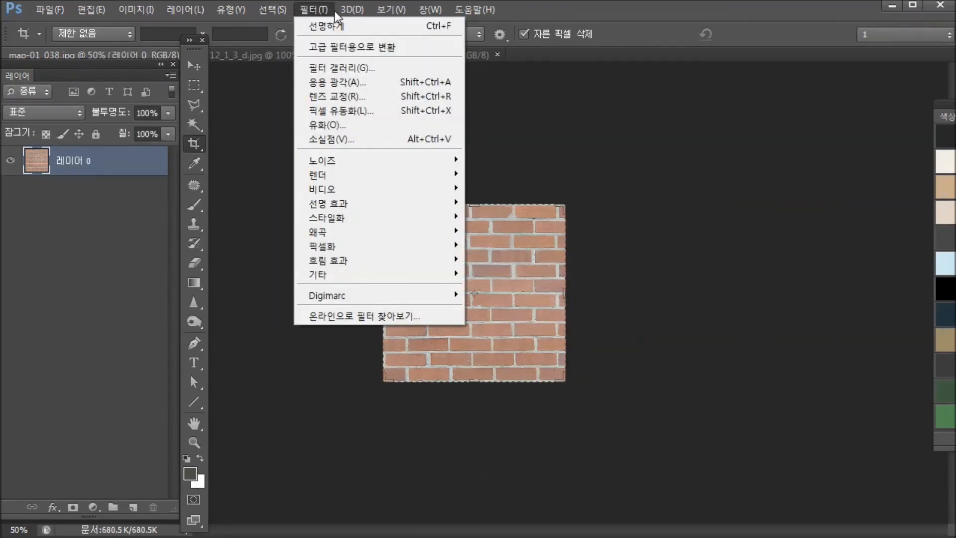
mouse_move(249, 11)
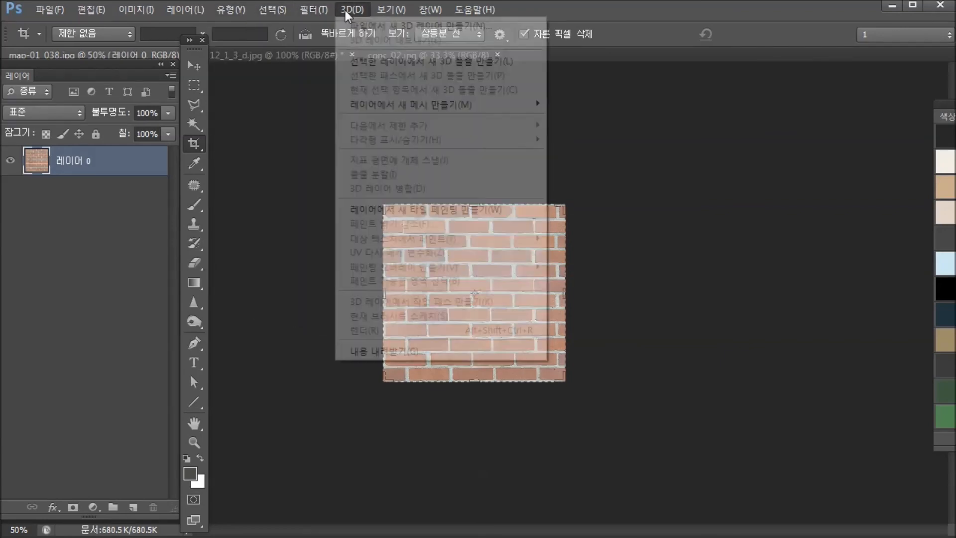
mouse_move(314, 13)
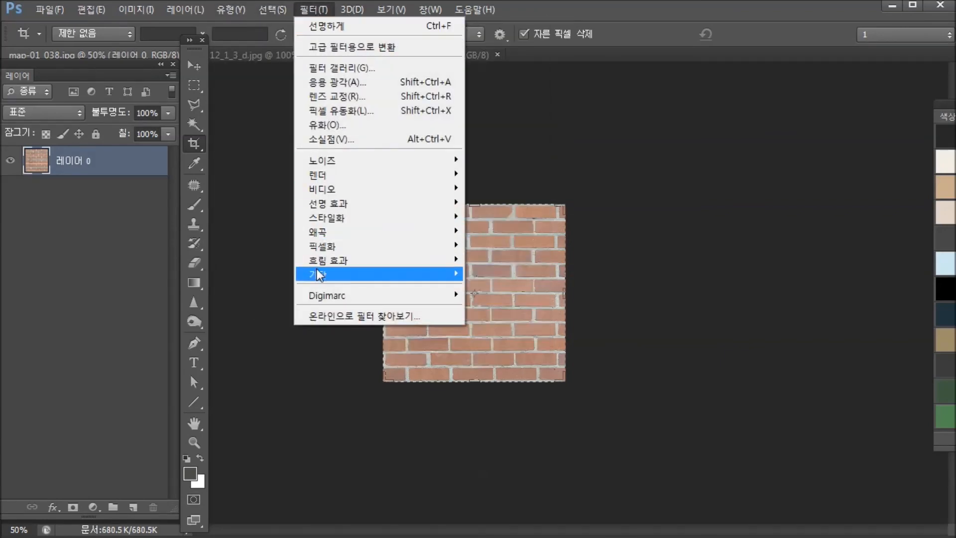
mouse_move(319, 274)
left_click(265, 293)
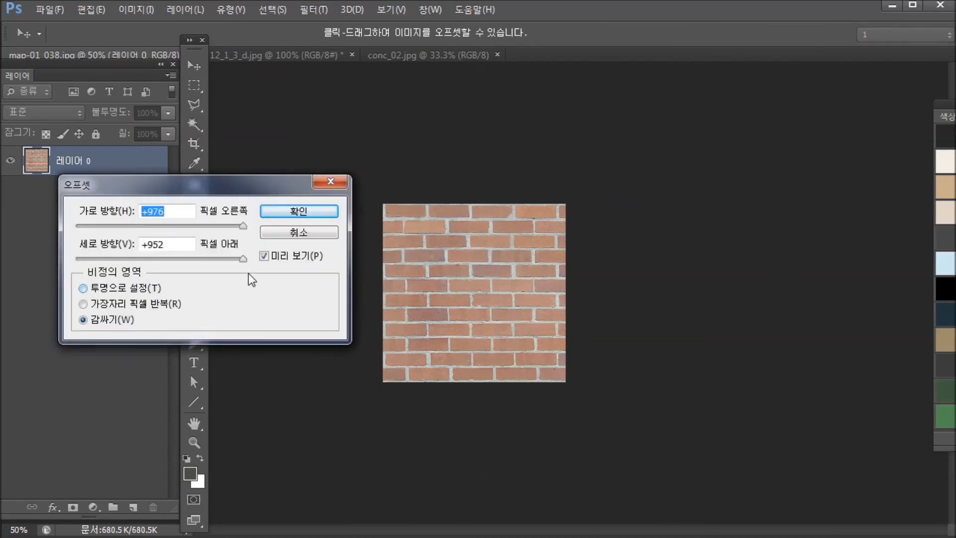
left_click(221, 259)
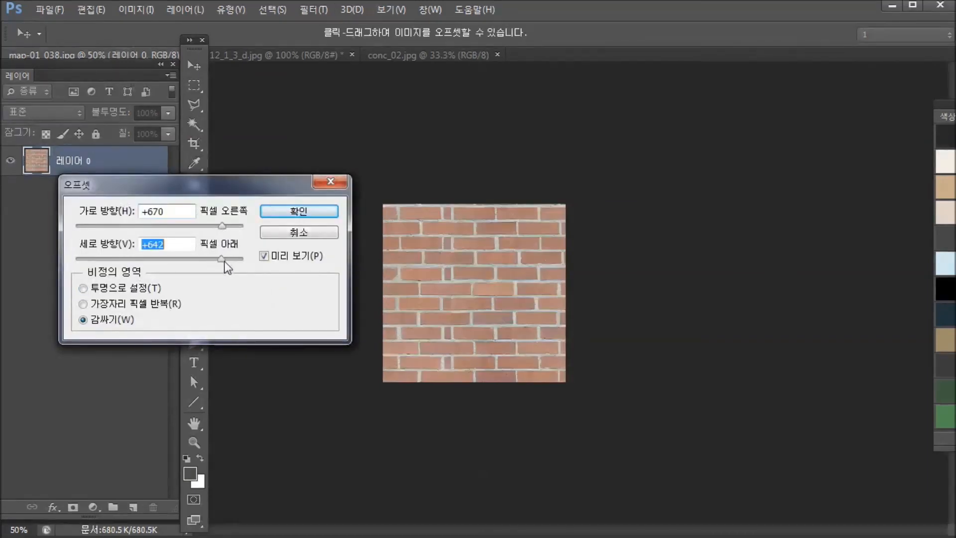
key("ctrl+plus")
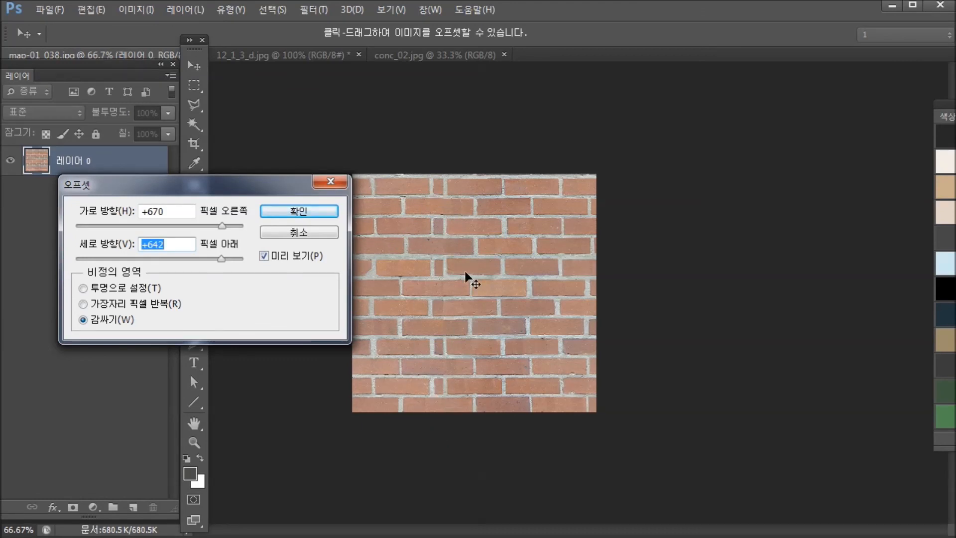
left_click(209, 226)
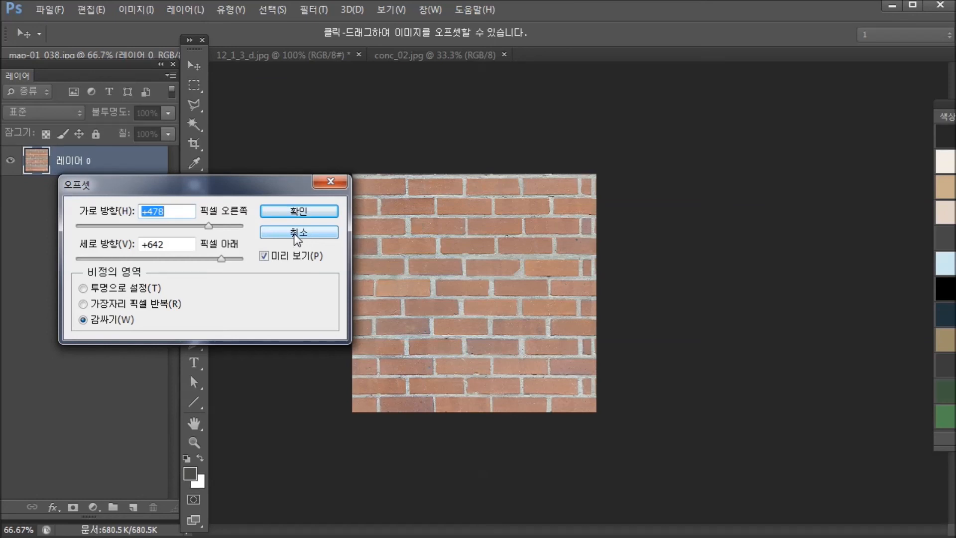
left_click(214, 259)
left_click(228, 259)
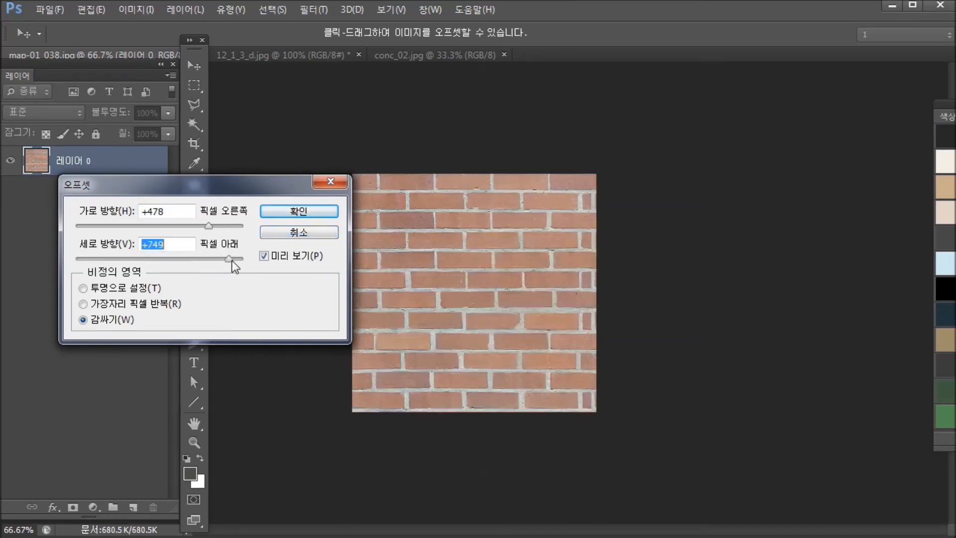
left_click(308, 234)
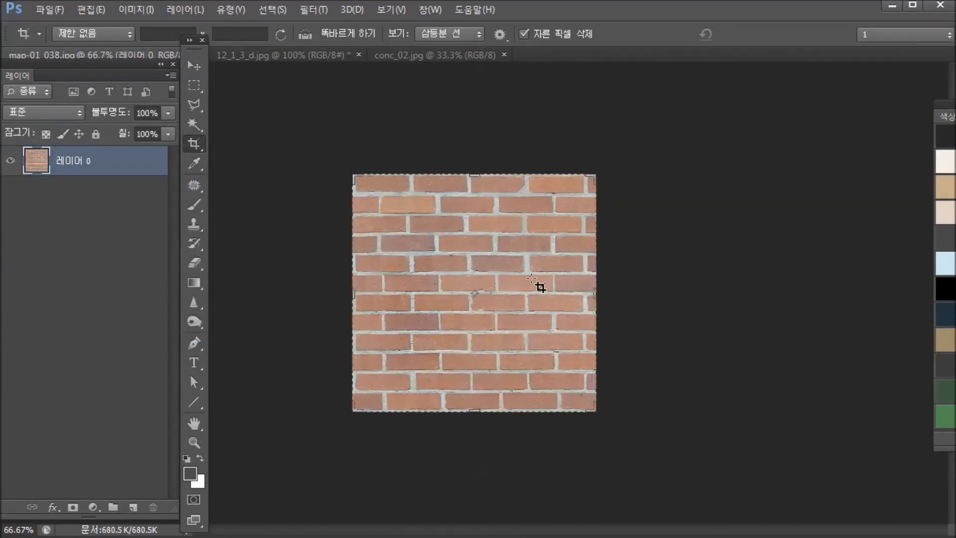
Step: Crop a thin sliver off the right side of the bricks so the edge falls on a mortar joint
left_click_drag(595, 293, 592, 297)
key("Return")
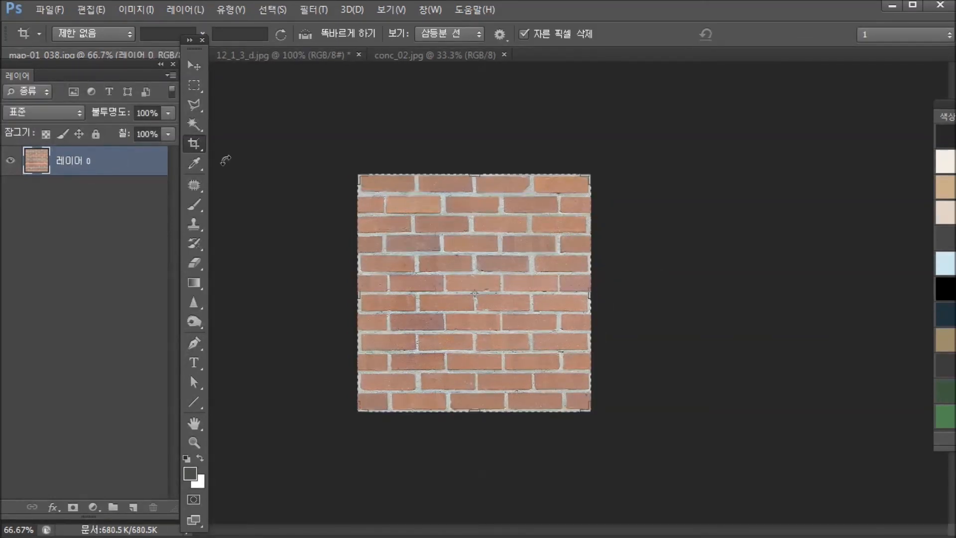
Step: Check the trimmed bricks' seams with wrap-around Offset previews, ending at +430 px horizontal and +696 px vertical, and cancel the filter
left_click(313, 10)
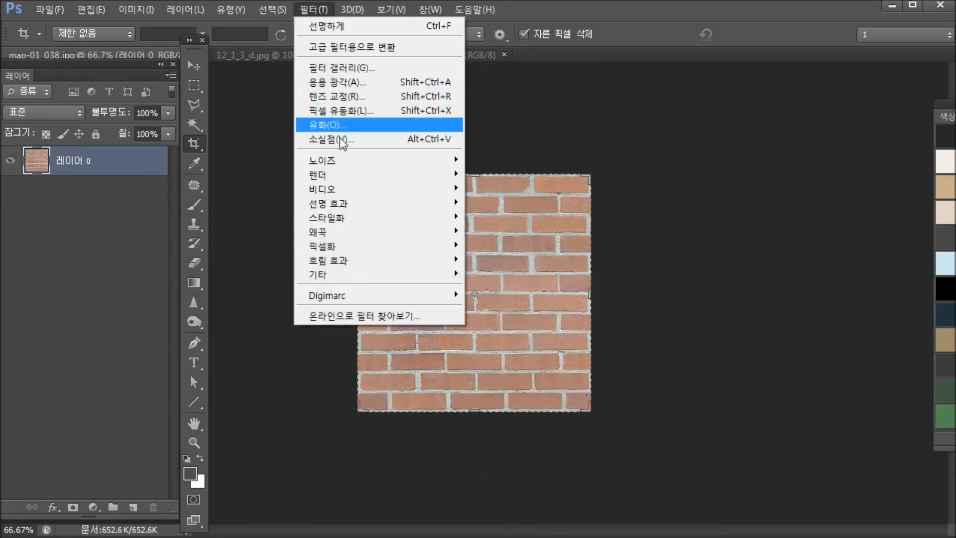
mouse_move(334, 282)
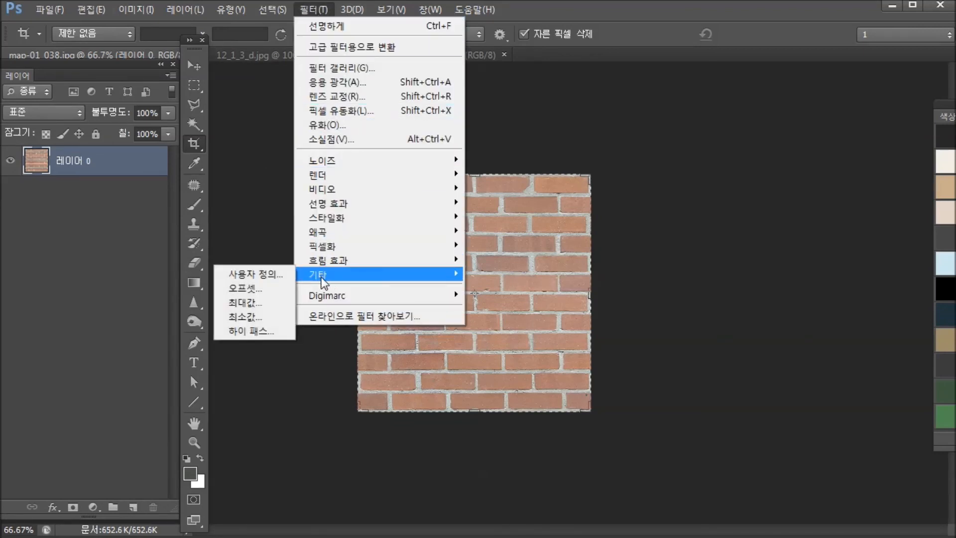
left_click(264, 290)
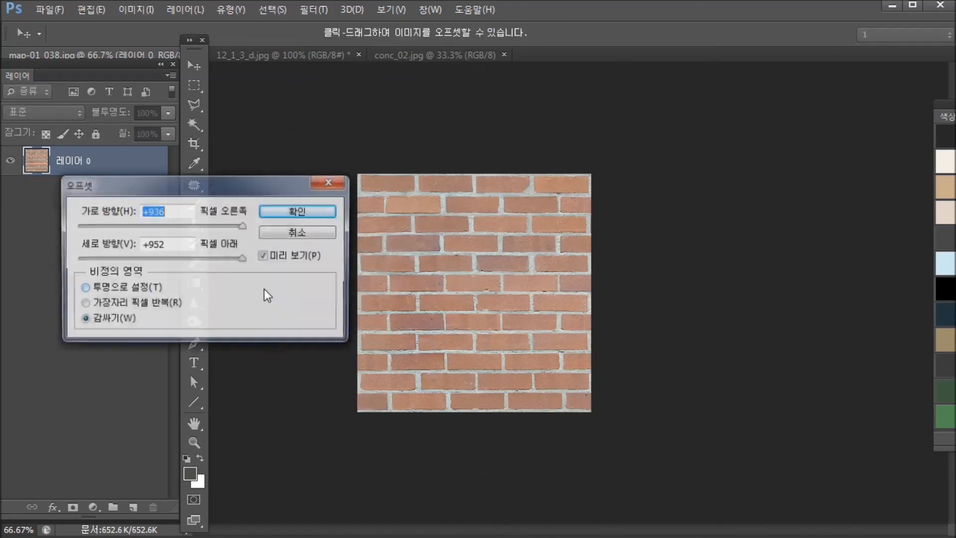
left_click(221, 226)
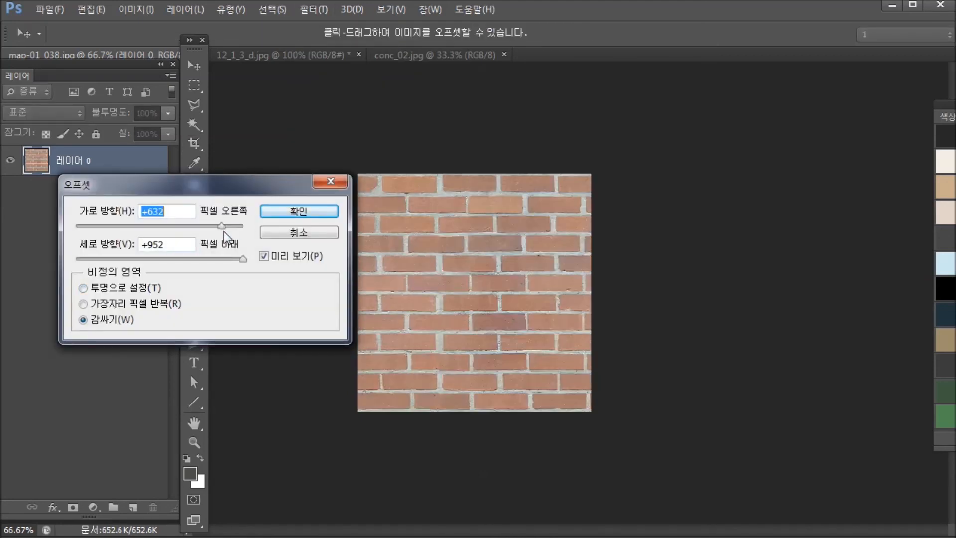
left_click(227, 258)
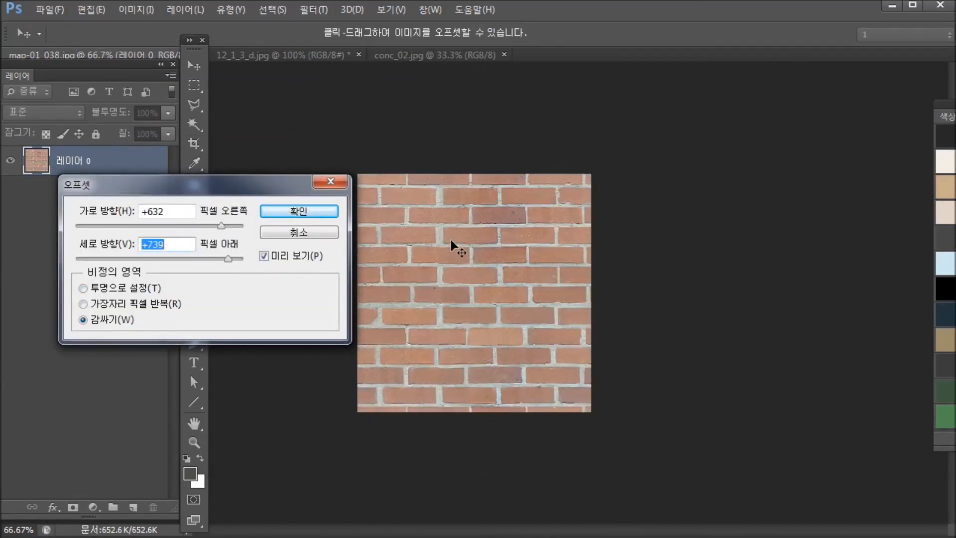
left_click(213, 225)
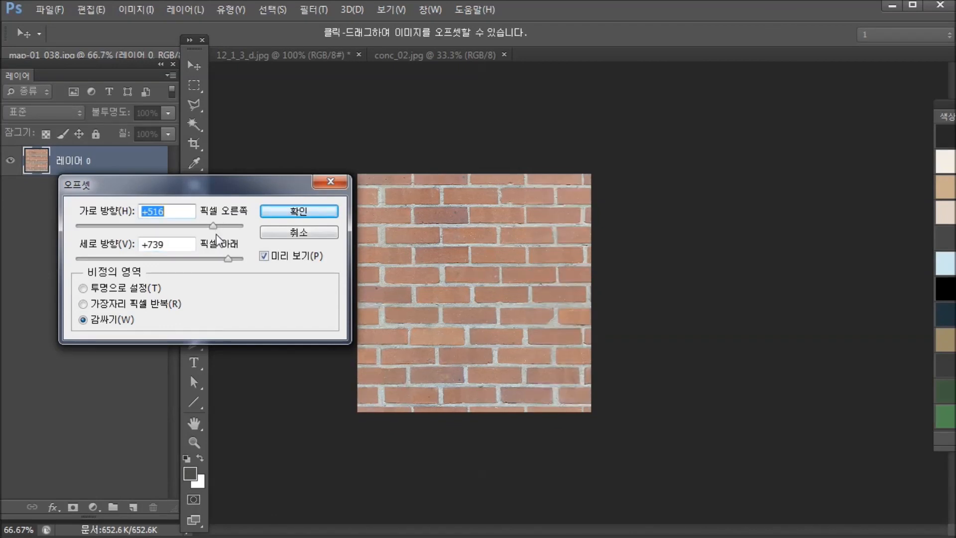
left_click(237, 260)
left_click(226, 260)
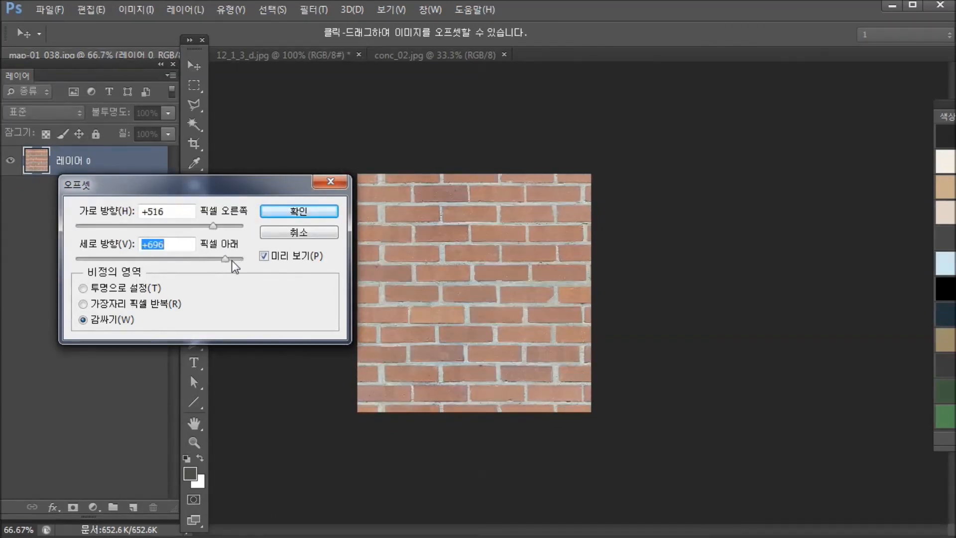
left_click_drag(210, 226, 202, 225)
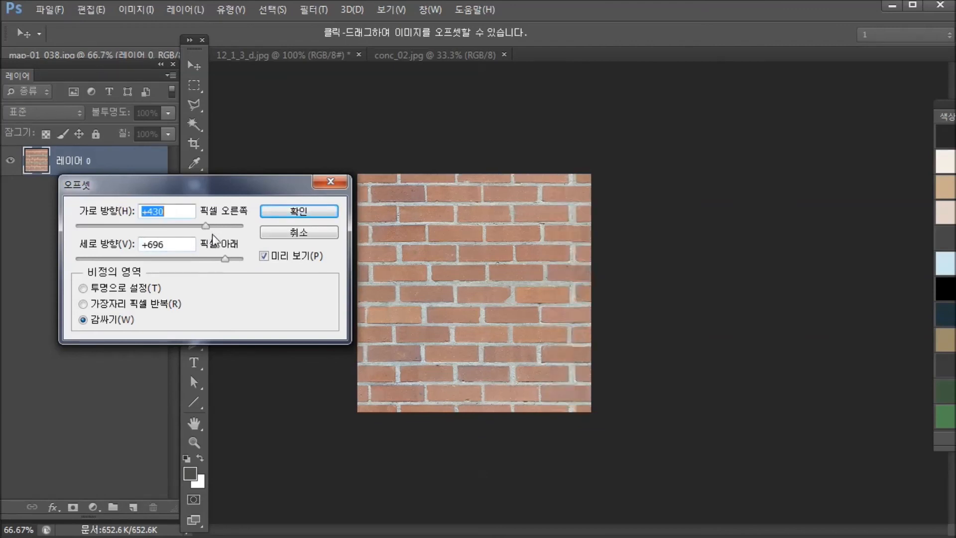
left_click(314, 234)
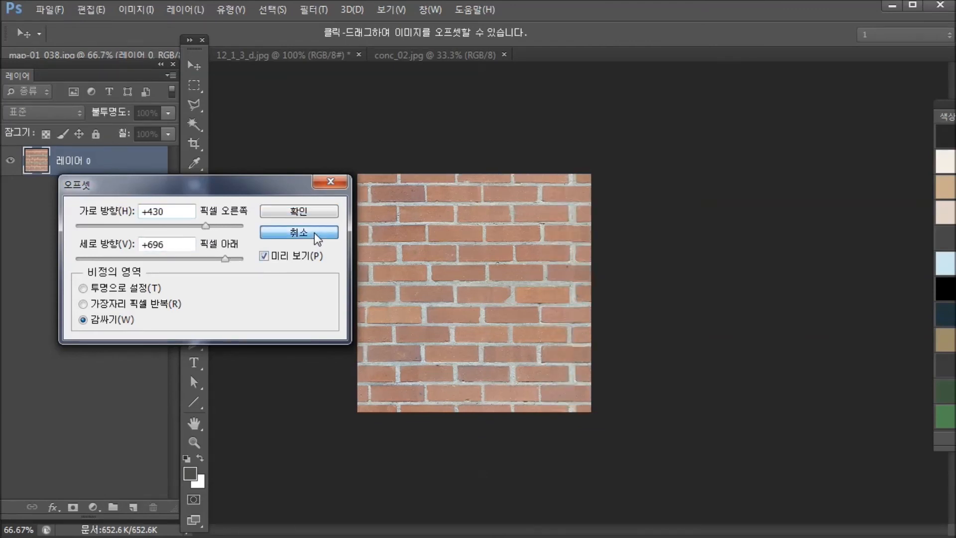